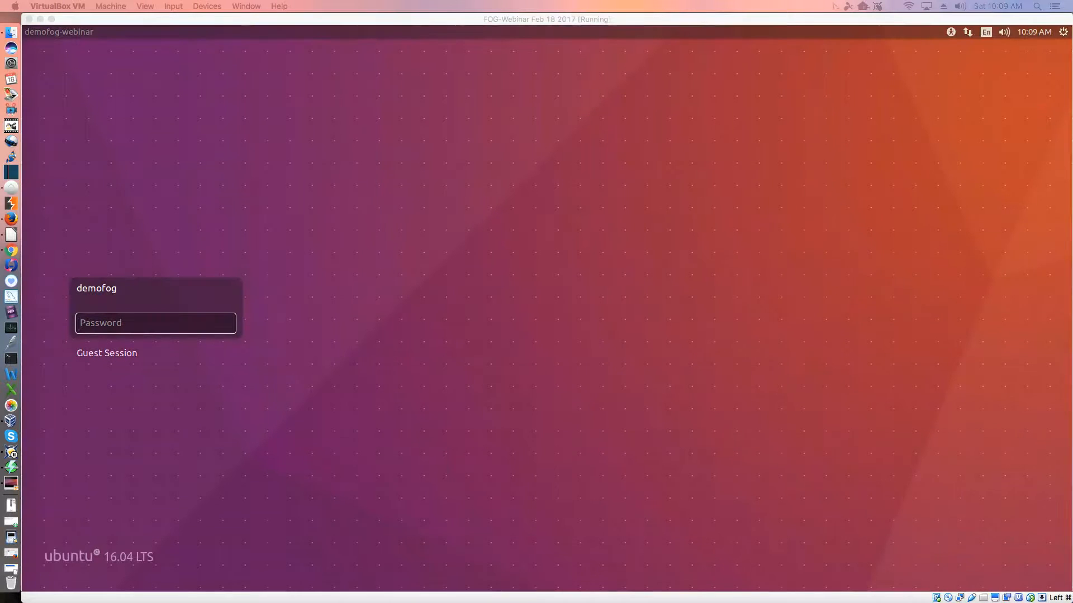
- Log in to the demofog account on the Ubuntu virtual machine with the account password
{"action": "left_click", "coordinate": [148, 328]}
{"action": "type", "text": "••"}
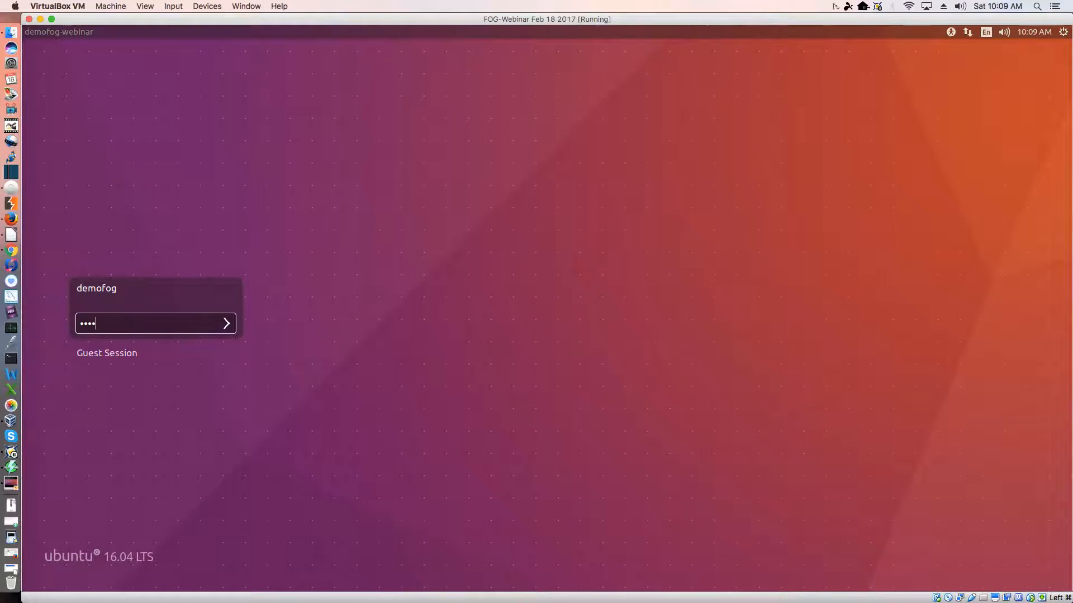
{"action": "key", "text": "Return"}
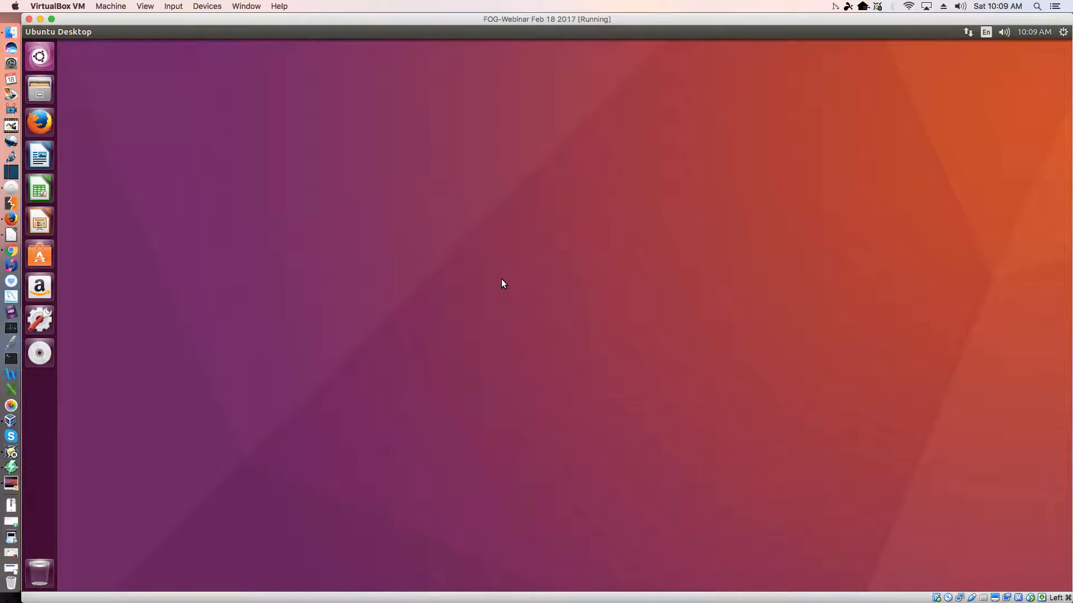
- Open a terminal, enlarge its text by two zoom levels and maximize its window
{"action": "key", "text": "ctrl+alt+t"}
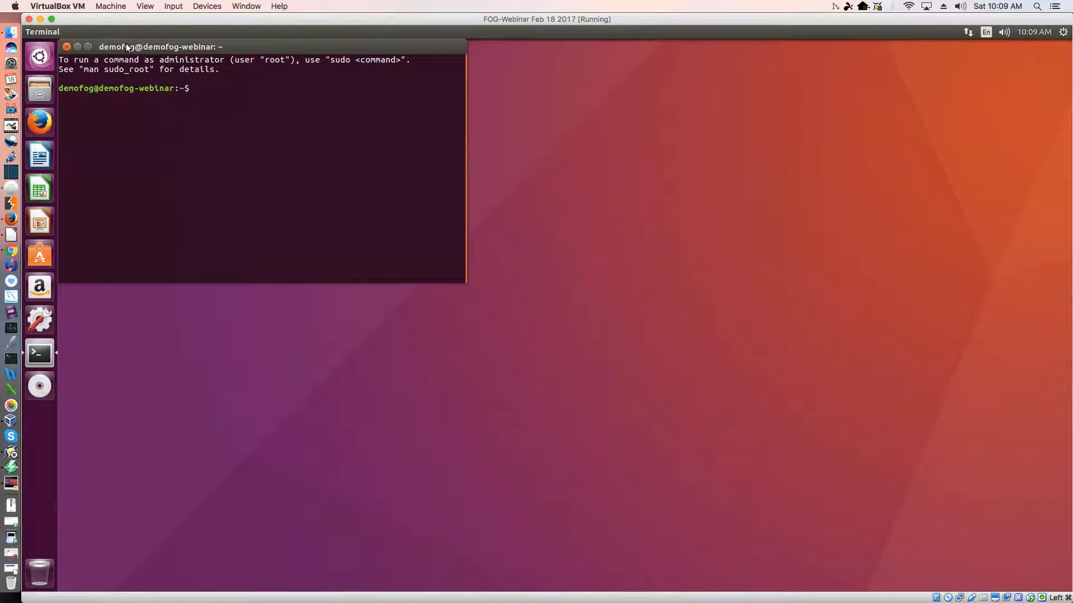
{"action": "left_click", "coordinate": [152, 31]}
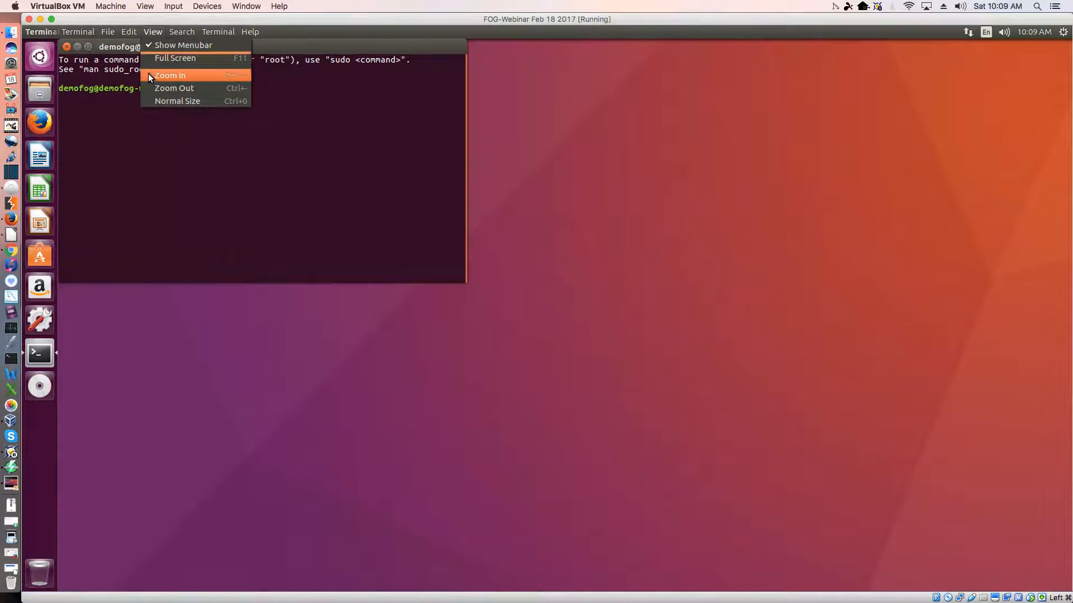
{"action": "left_click", "coordinate": [152, 76]}
{"action": "left_click", "coordinate": [151, 32]}
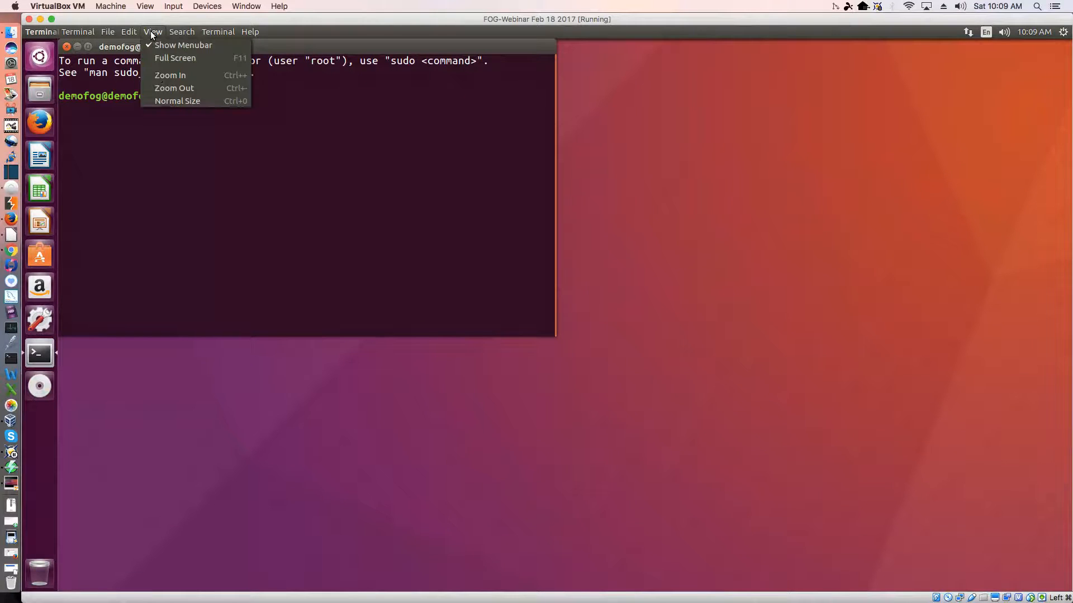
{"action": "left_click", "coordinate": [158, 76]}
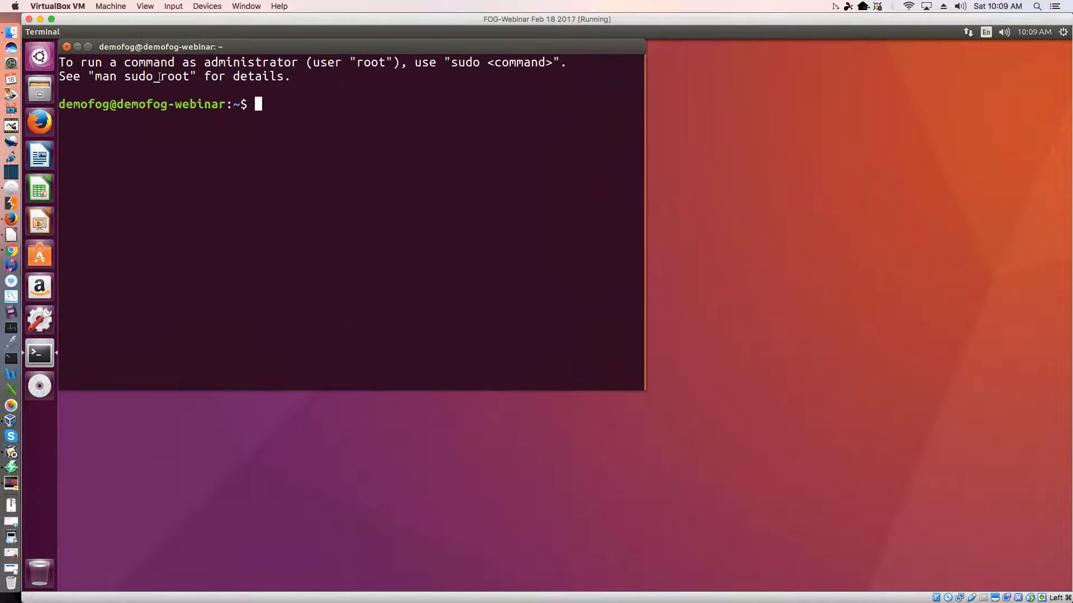
{"action": "double_click", "coordinate": [205, 45]}
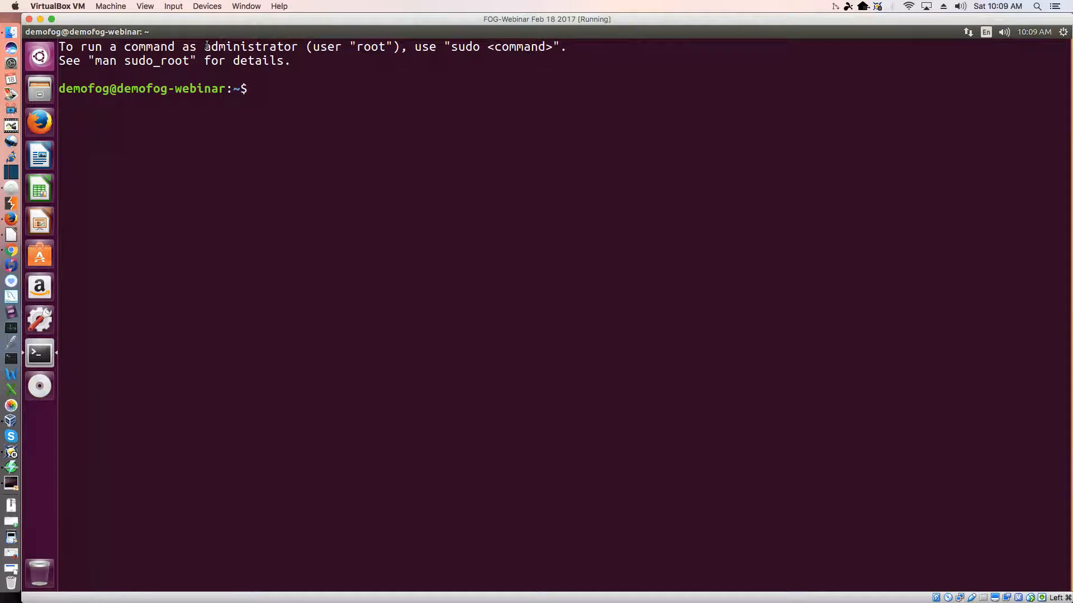
- Change the terminal's working directory to the Downloads folder
{"action": "type", "text": "cd Down"}
{"action": "key", "text": "Tab"}
{"action": "key", "text": "Return"}
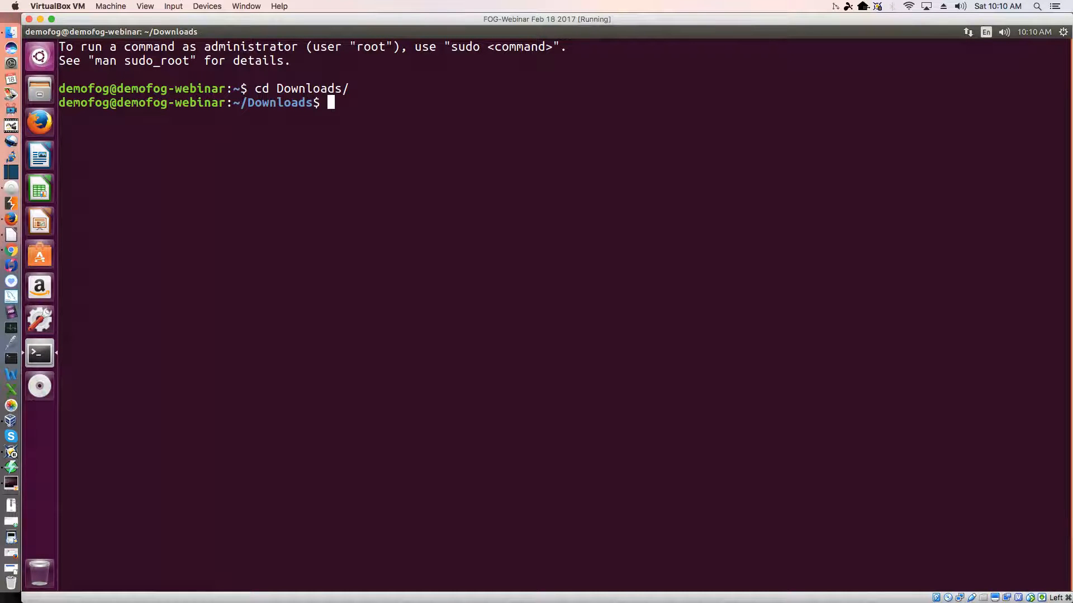
{"action": "type", "text": "wget https://source"}
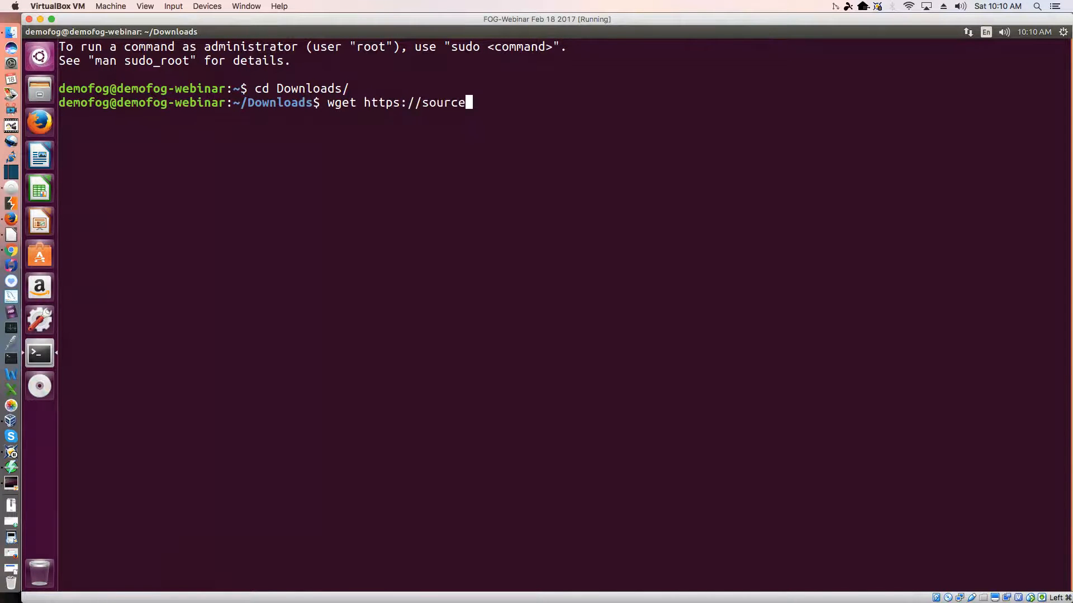
{"action": "type", "text": "forge.net/progj"}
{"action": "key", "text": "BackSpace"}
{"action": "key", "text": "BackSpace"}
{"action": "key", "text": "BackSpace"}
{"action": "type", "text": "j"}
{"action": "key", "text": "BackSpace"}
{"action": "type", "text": "ojec"}
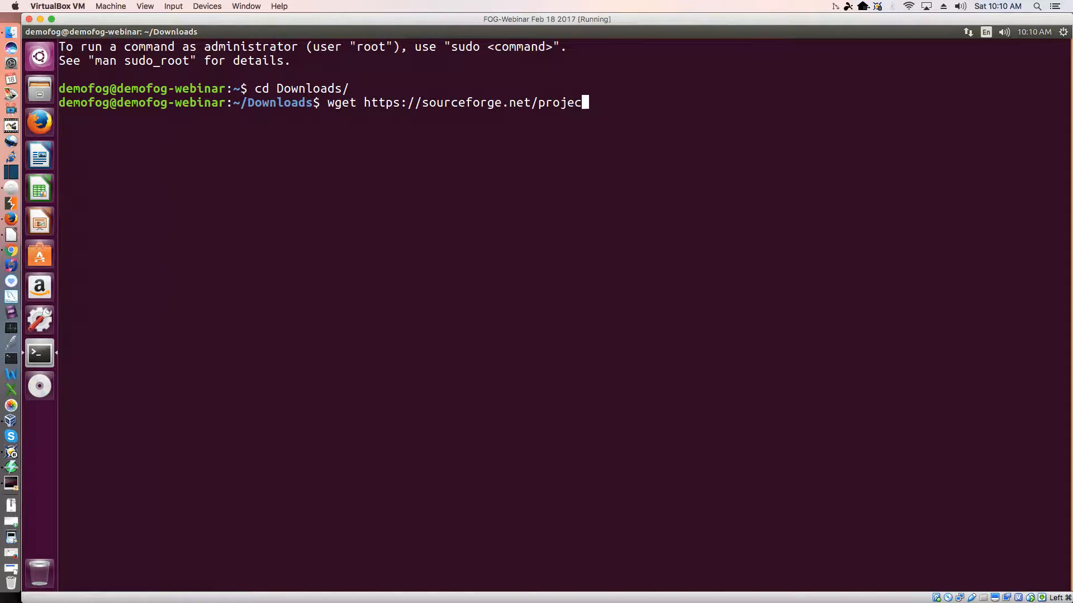
{"action": "type", "text": "ts/freeghost/file"}
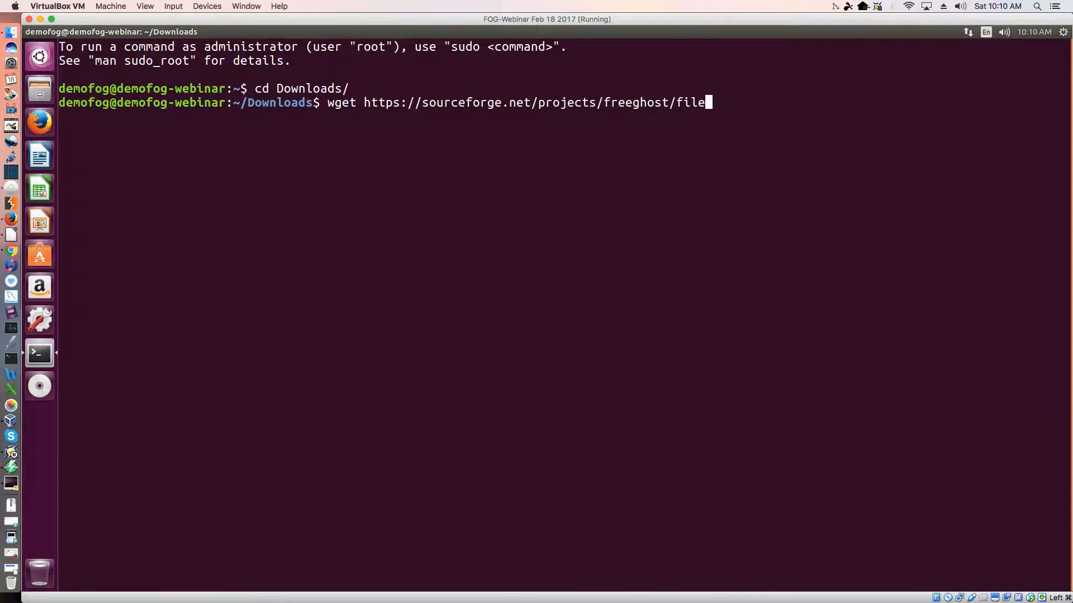
{"action": "type", "text": "s/FOG/fog_1.3.4/"}
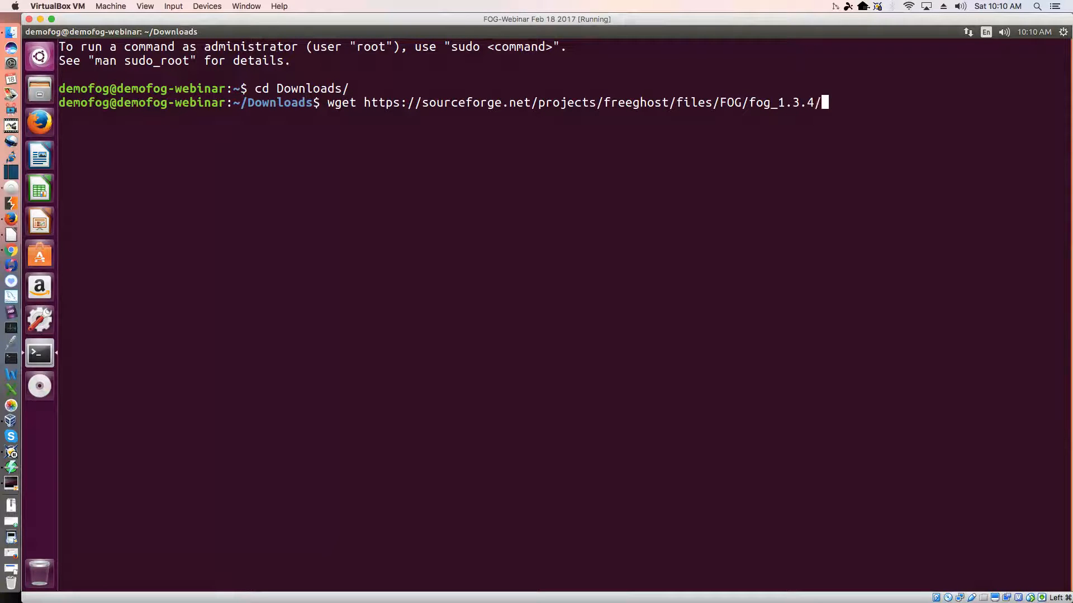
{"action": "type", "text": "fog_1.3.4.tar.gz"}
{"action": "key", "text": "Return"}
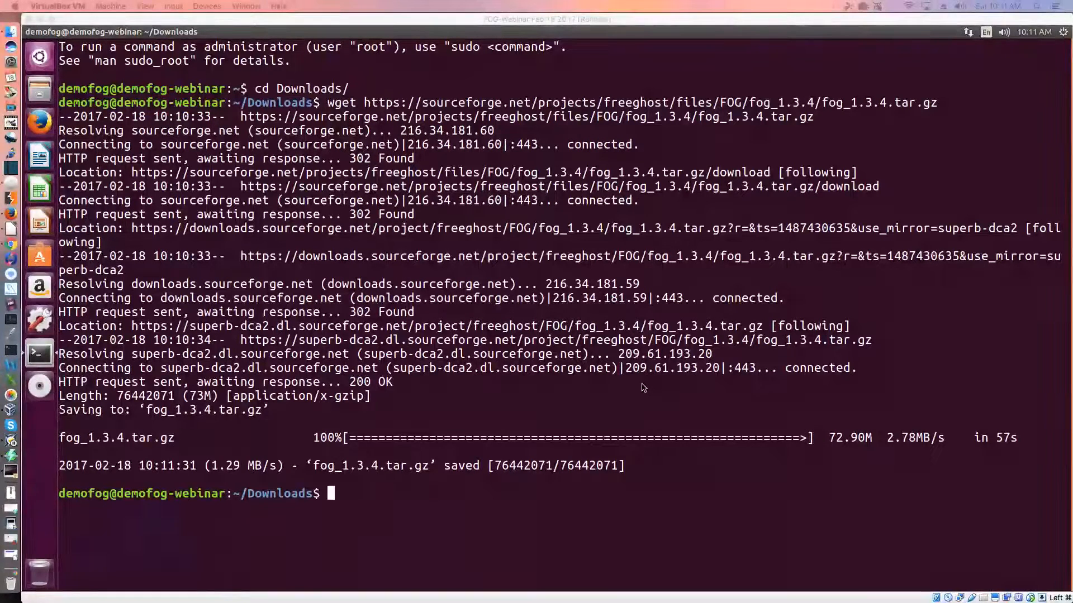
- Clear the terminal and list the contents of the Downloads folder
{"action": "left_click", "coordinate": [586, 409]}
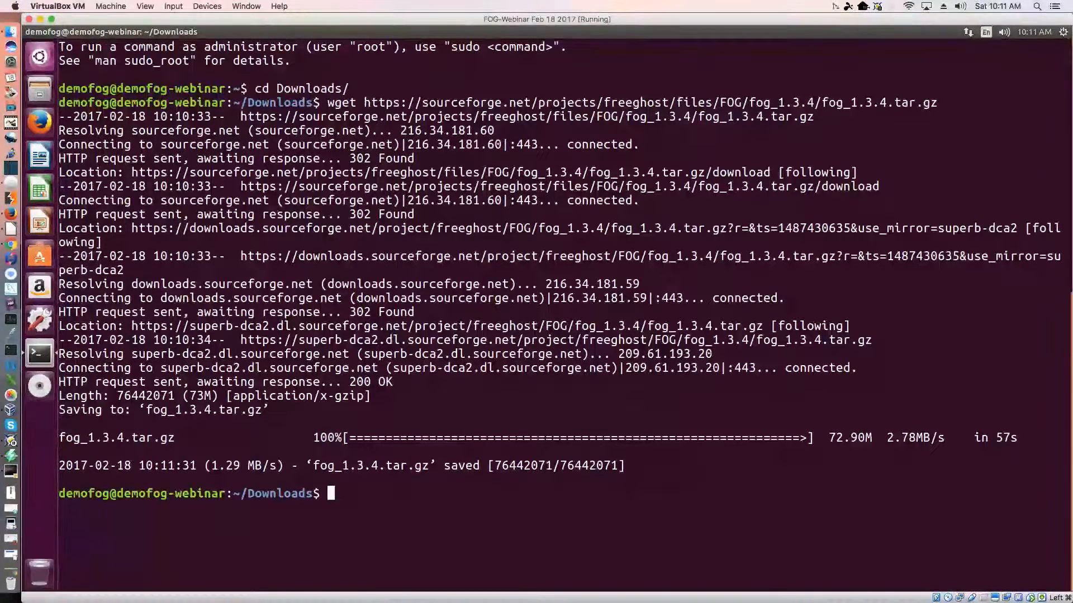
{"action": "key", "text": "ctrl+l"}
{"action": "type", "text": "ls"}
{"action": "key", "text": "Return"}
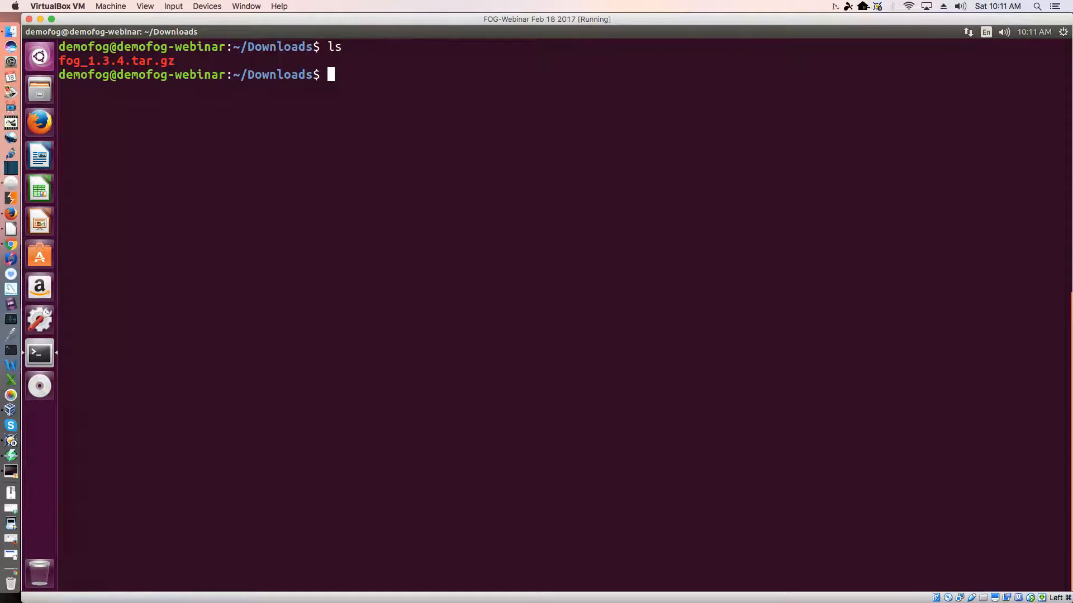
- Extract the fog_1.3.4.tar.gz archive using tar with the -zxvf options
{"action": "type", "text": "tar -zxvf fog"}
{"action": "key", "text": "Tab"}
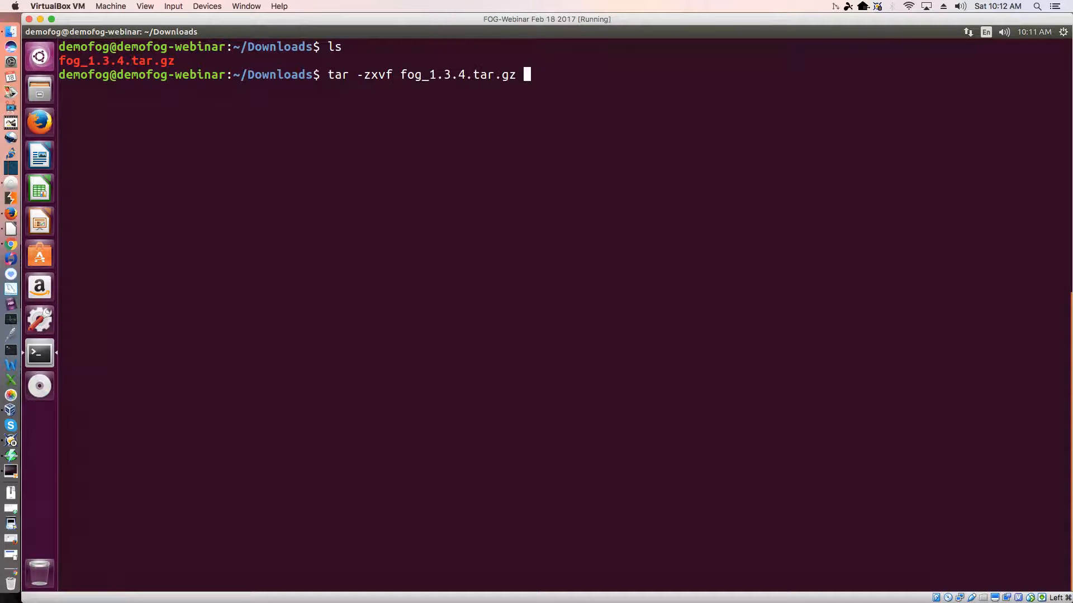
{"action": "key", "text": "Return"}
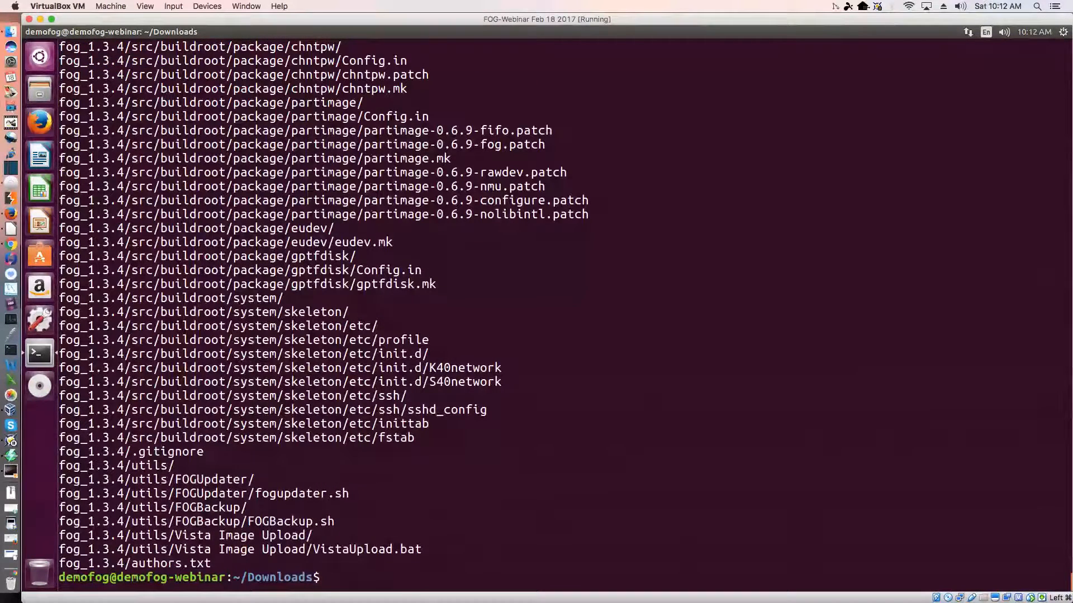
- Change to the fog_1.3.4/bin directory and list its files on a cleared terminal
{"action": "type", "text": "cd fog"}
{"action": "key", "text": "Tab"}
{"action": "type", "text": "bin"}
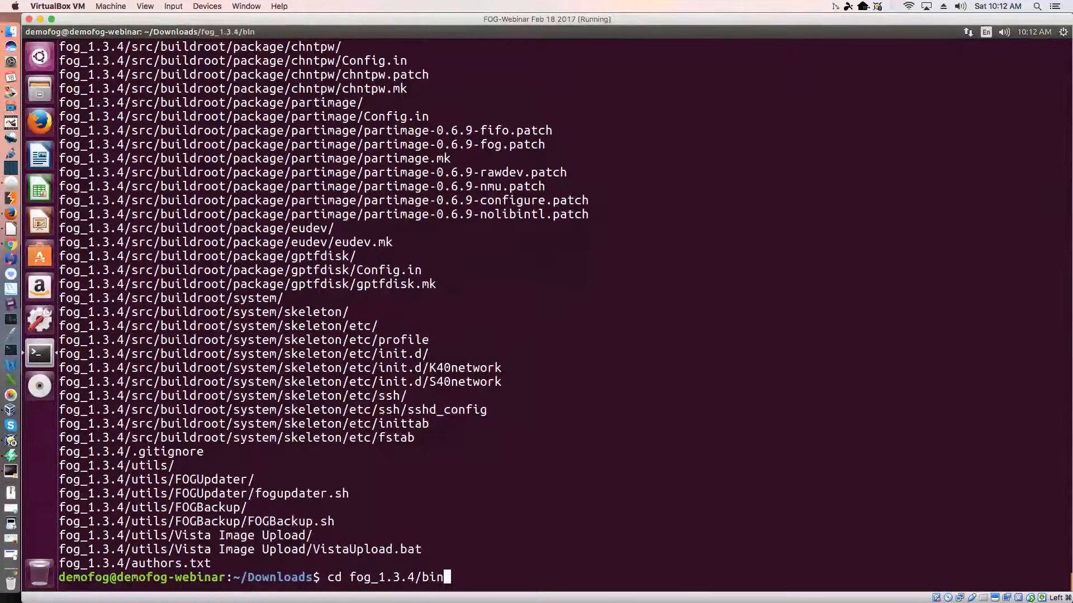
{"action": "key", "text": "Return"}
{"action": "key", "text": "ctrl+l"}
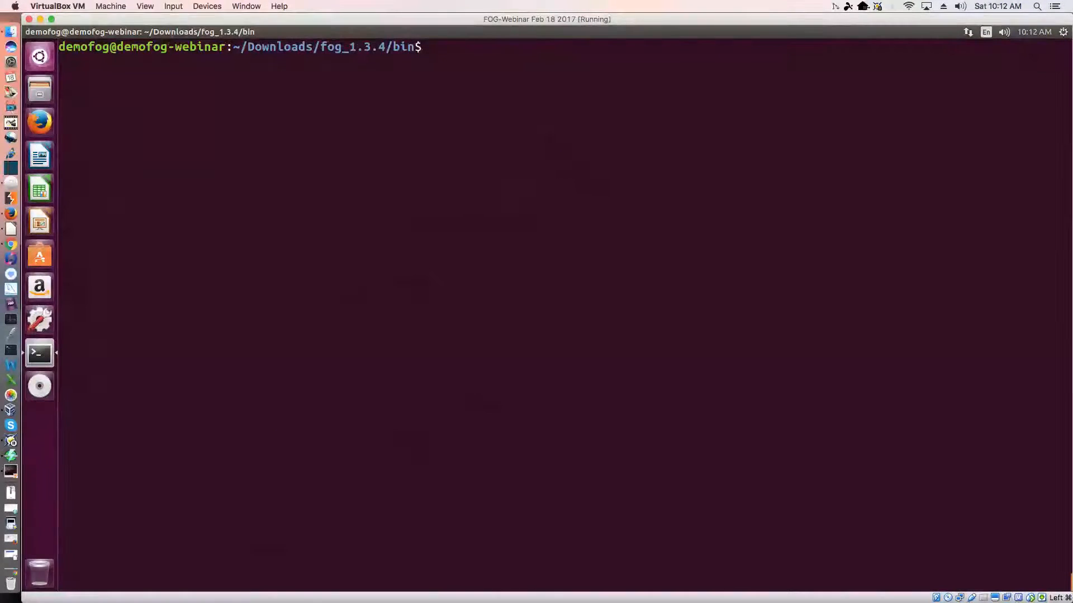
{"action": "type", "text": "ls"}
{"action": "key", "text": "Return"}
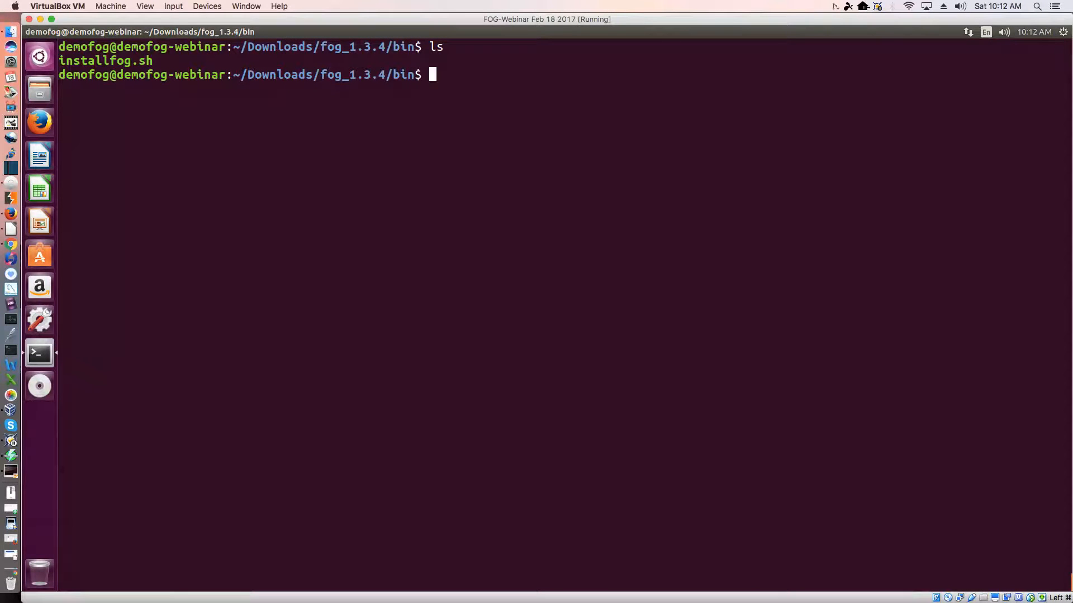
- Run ./installfog.sh with sudo, checking the virtual machine's network adapter settings before launching it, and authenticate with the account password
{"action": "type", "text": "sudo ./inst"}
{"action": "key", "text": "Tab"}
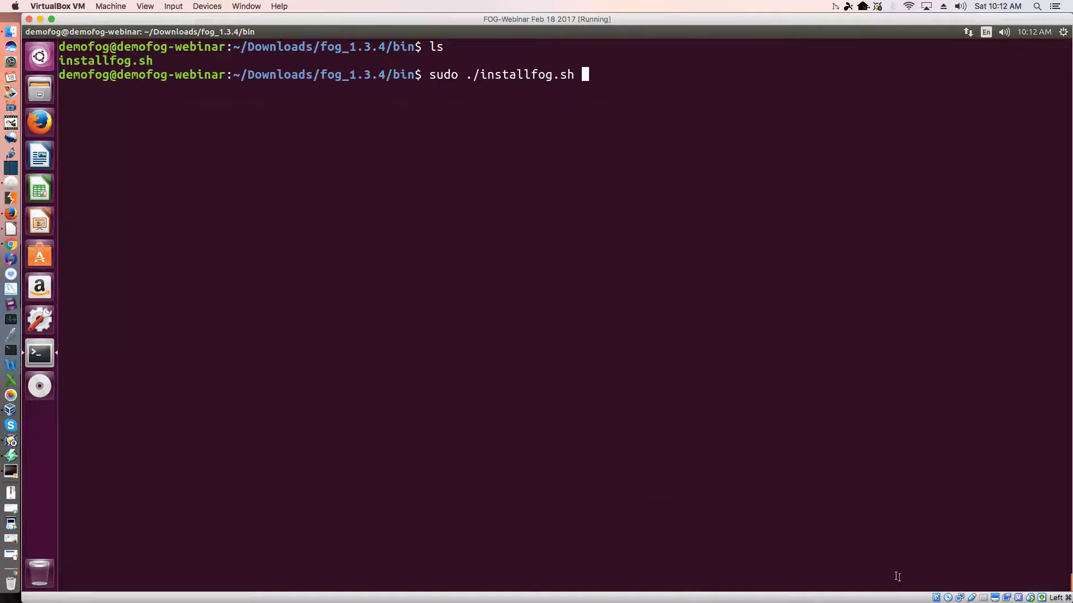
{"action": "left_click", "coordinate": [960, 597]}
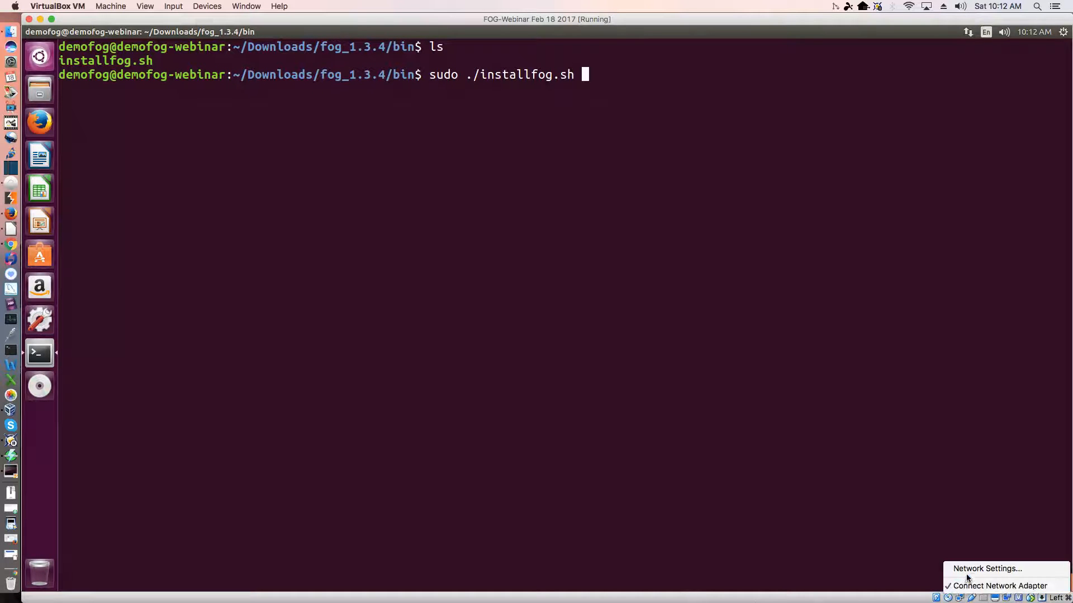
{"action": "left_click", "coordinate": [967, 570]}
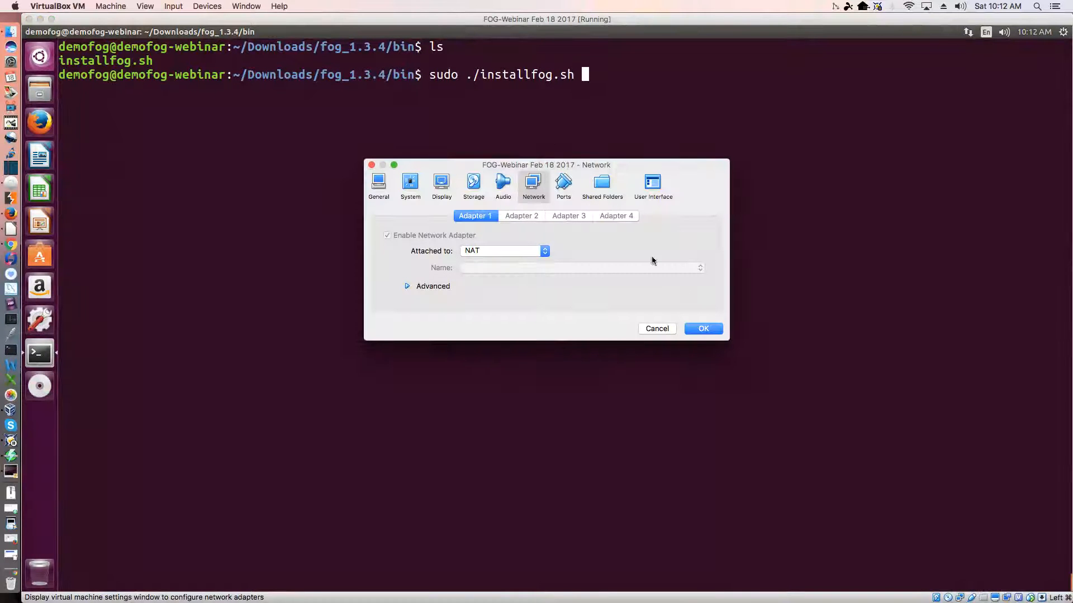
{"action": "left_click", "coordinate": [657, 329]}
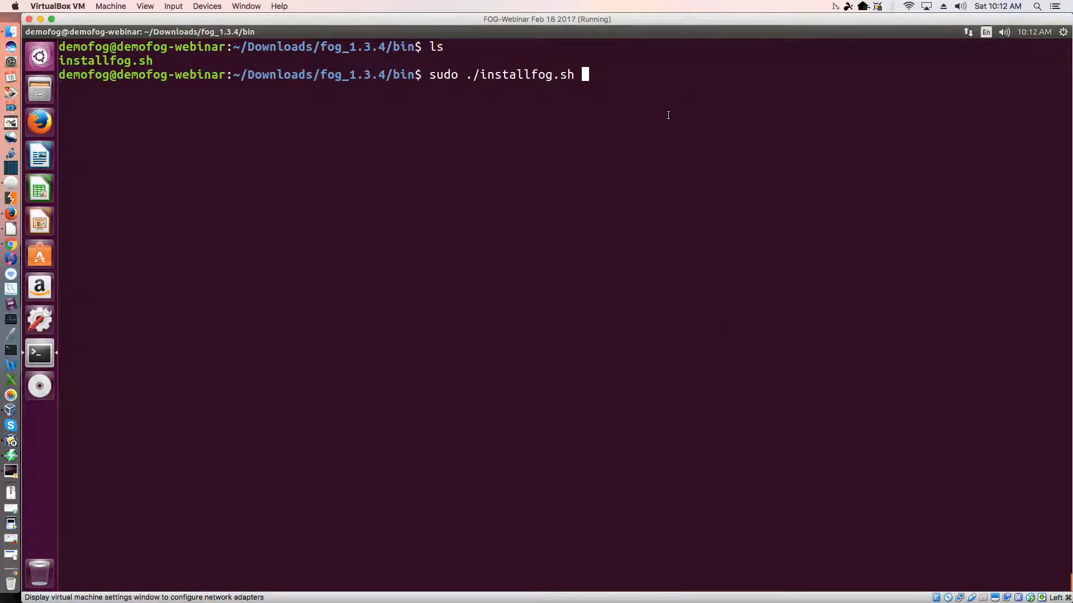
{"action": "key", "text": "Return"}
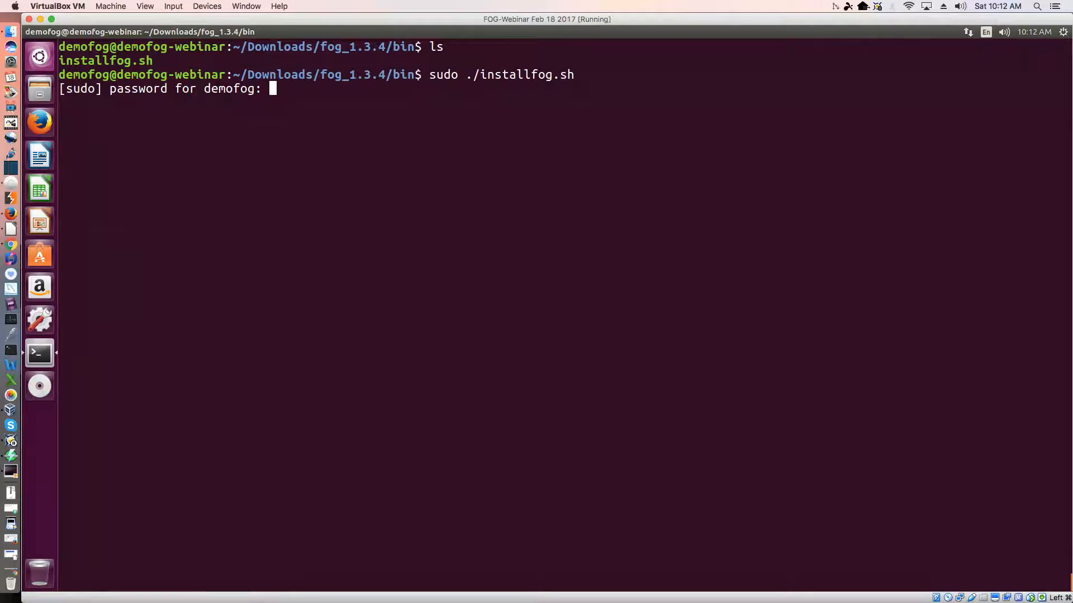
{"action": "key", "text": "Return"}
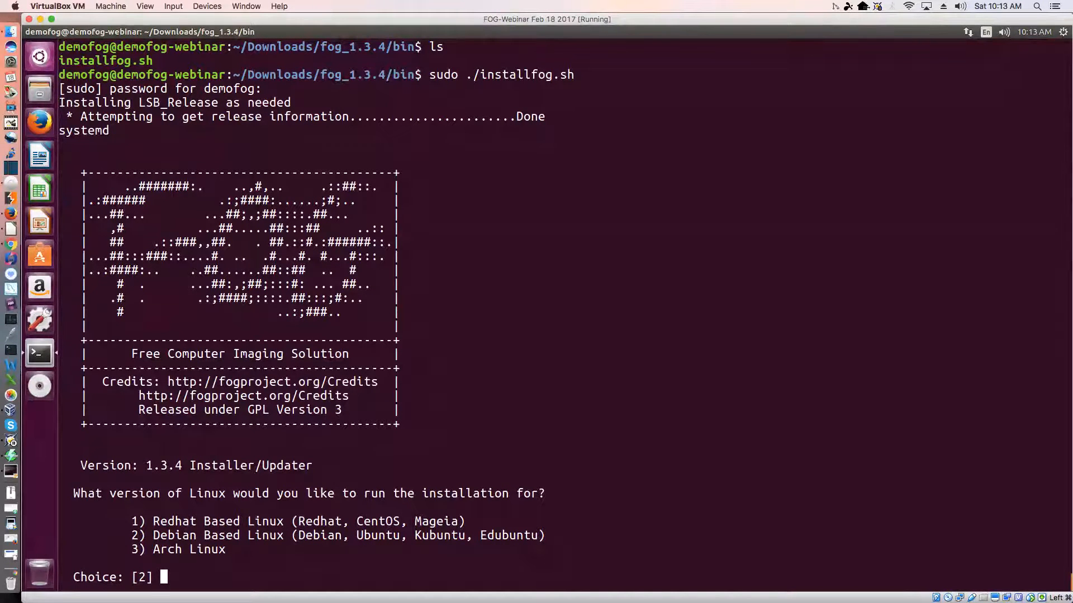
- Accept the default Debian-based Linux choice and answer y to removing and reinstalling the Apache and PHP files
{"action": "key", "text": "Return"}
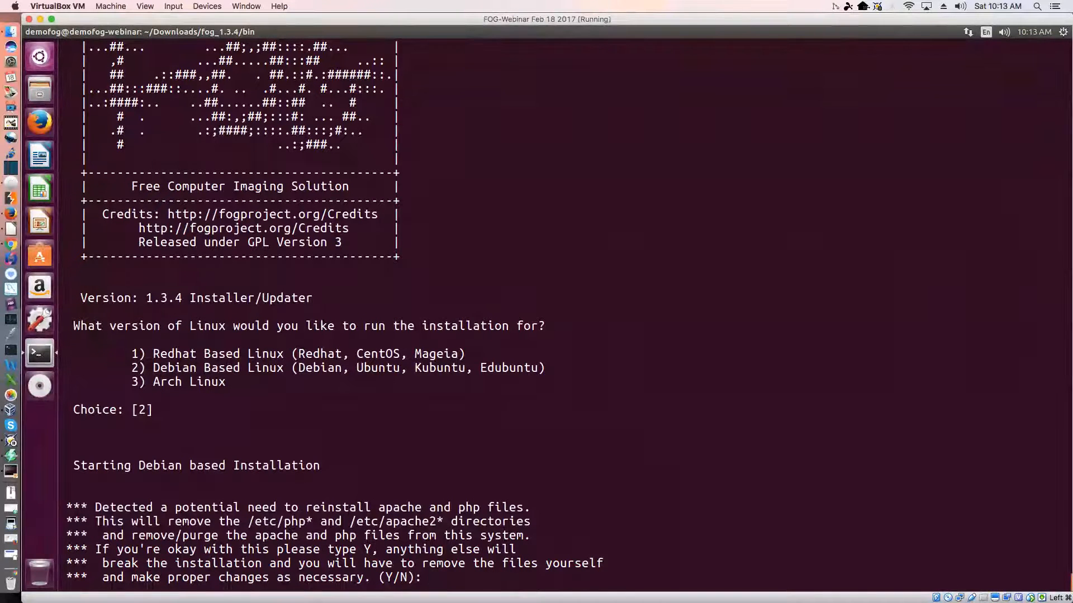
{"action": "type", "text": "y"}
{"action": "key", "text": "Return"}
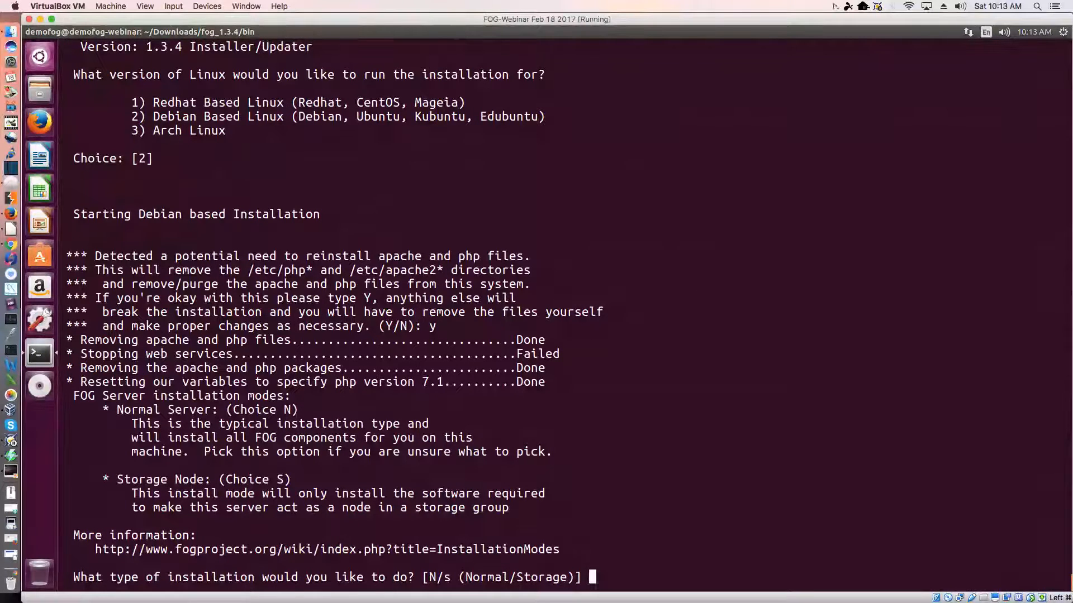
- Choose the Normal (n) installation type and keep the default server IP 10.0.2.15 and network interface enp0s3
{"action": "type", "text": "n"}
{"action": "key", "text": "Return"}
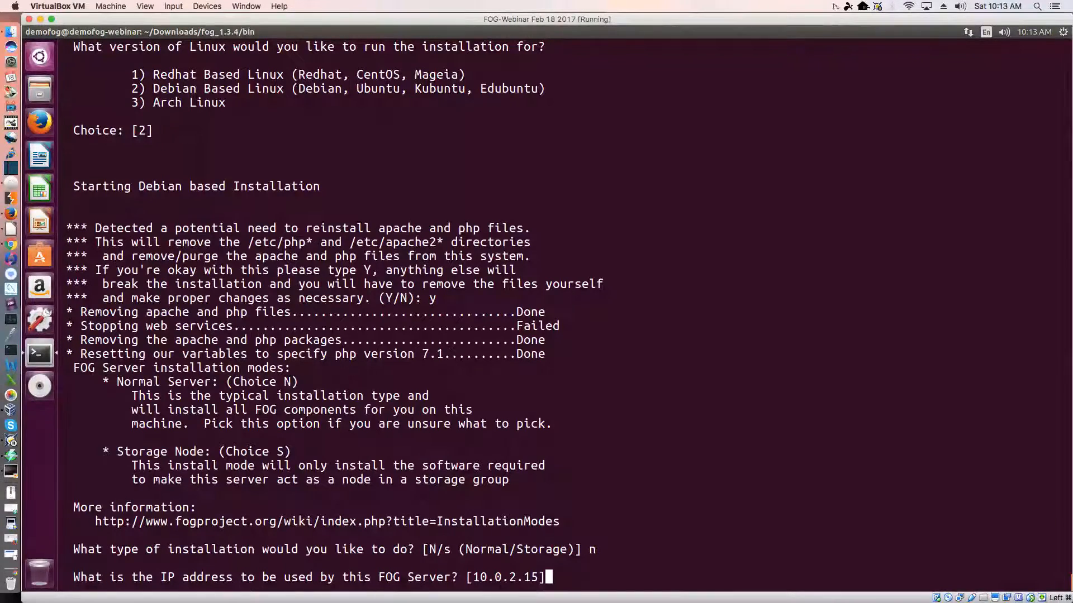
{"action": "key", "text": "Return"}
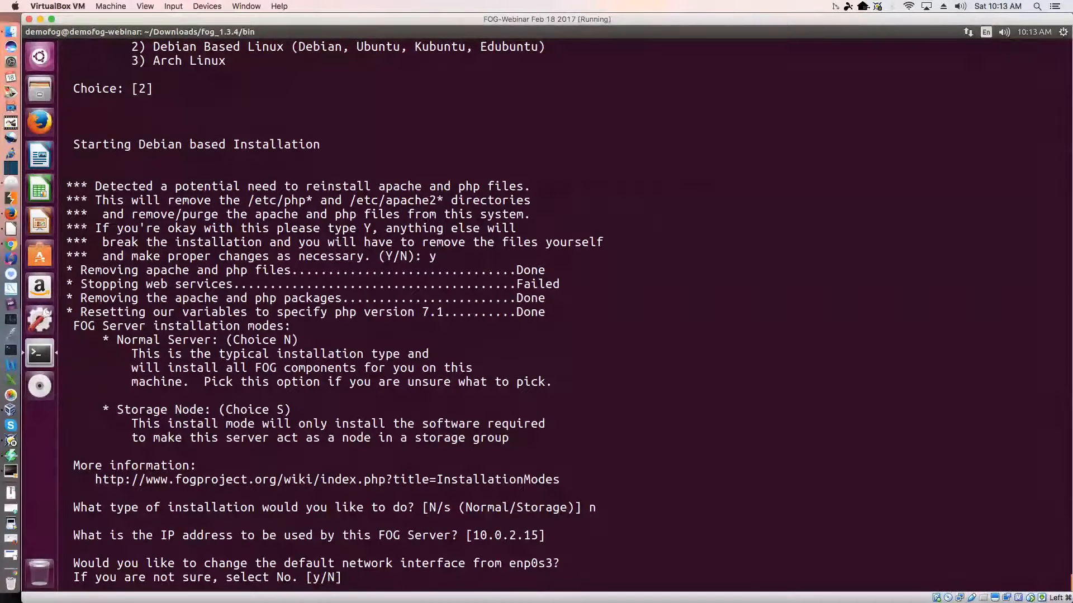
{"action": "key", "text": "Return"}
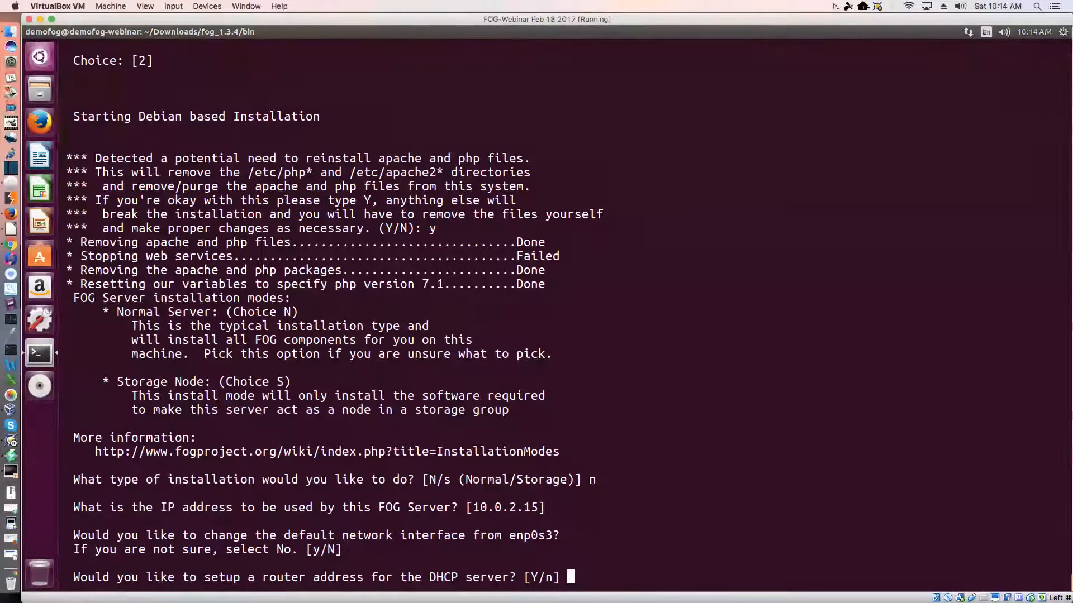
- Accept setting up the DHCP router address as 10.0.2.2 and let DHCP handle DNS
{"action": "key", "text": "Return"}
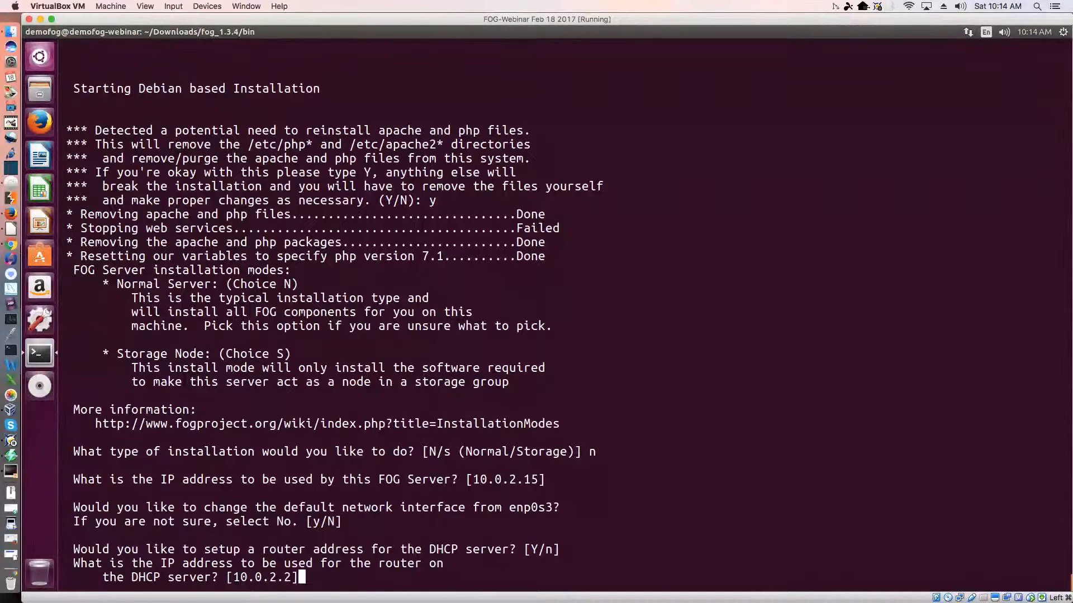
{"action": "key", "text": "Return"}
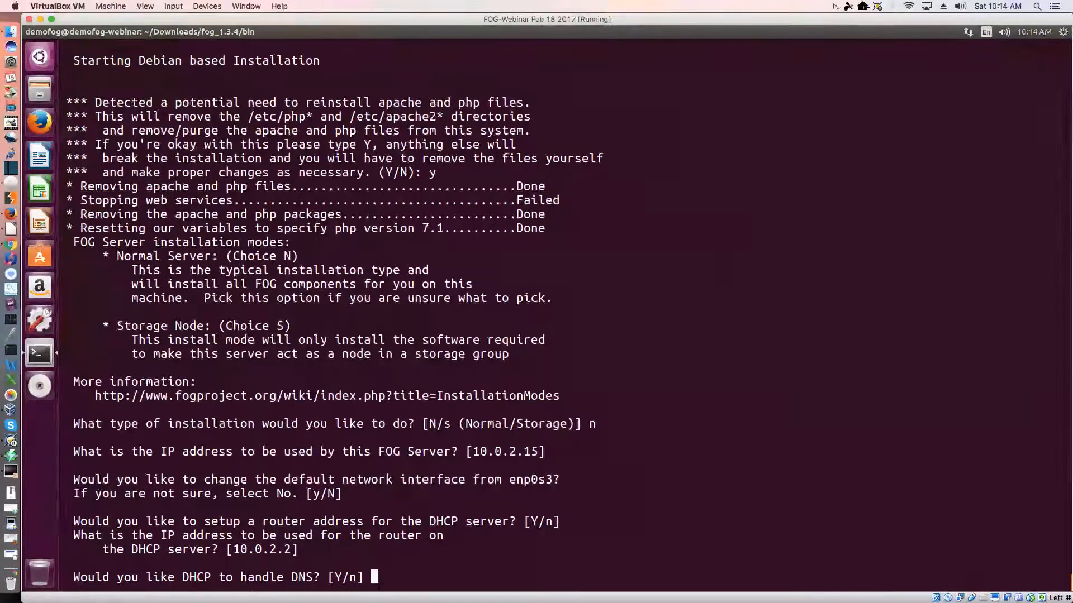
{"action": "key", "text": "Return"}
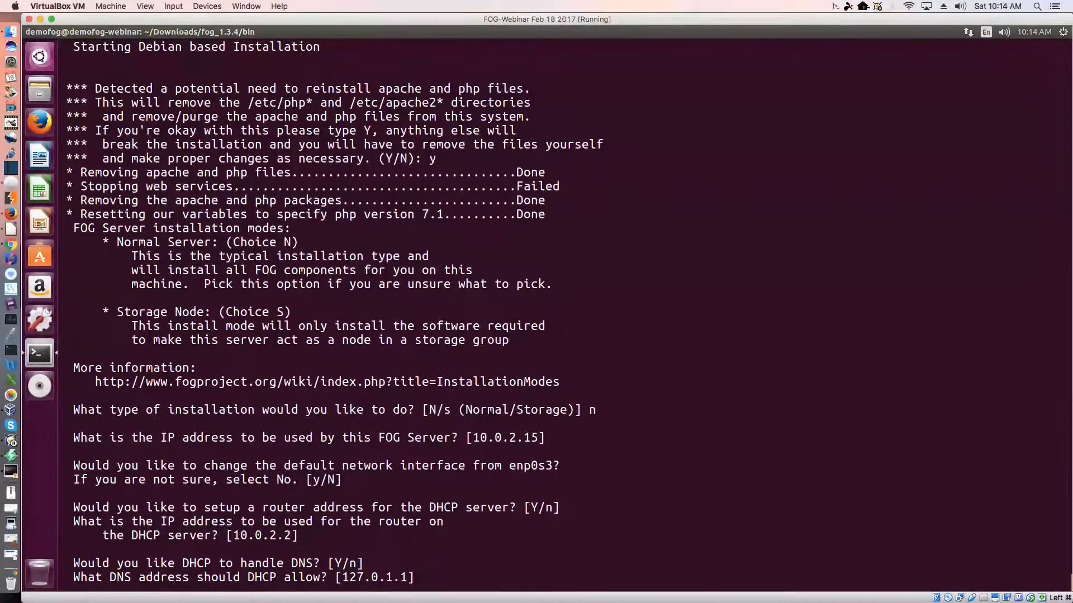
- Set the DNS address that DHCP should allow to 10.0.2.15
{"action": "key", "text": "End"}
{"action": "key", "text": "Insert"}
{"action": "key", "text": "BackSpace"}
{"action": "key", "text": "BackSpace"}
{"action": "key", "text": "BackSpace"}
{"action": "key", "text": "BackSpace"}
{"action": "key", "text": "BackSpace"}
{"action": "key", "text": "BackSpace"}
{"action": "key", "text": "BackSpace"}
{"action": "key", "text": "BackSpace"}
{"action": "key", "text": "BackSpace"}
{"action": "type", "text": "10.0.2.15"}
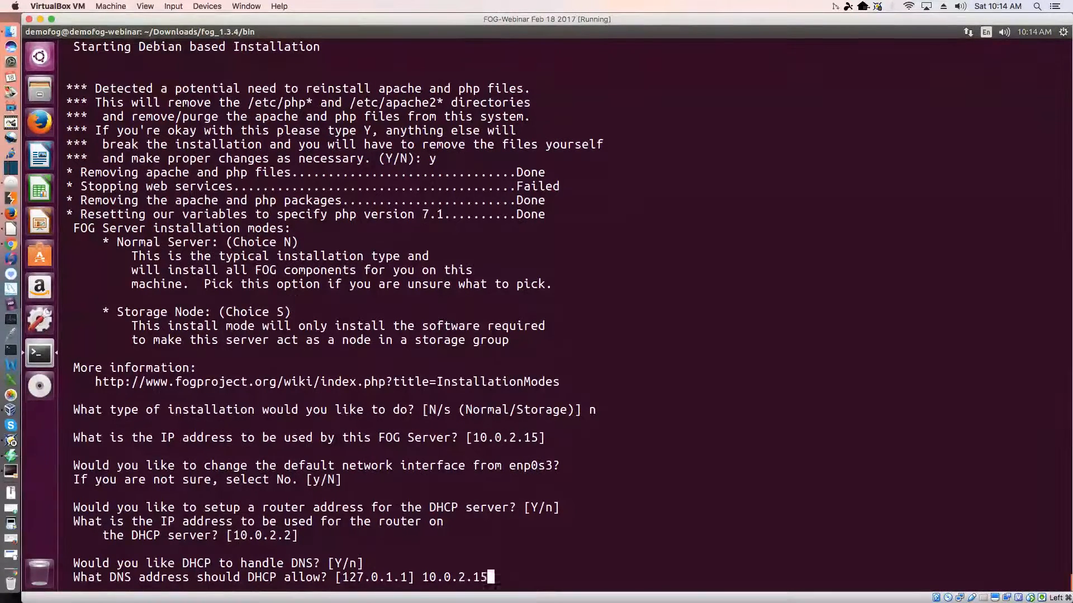
{"action": "key", "text": "Return"}
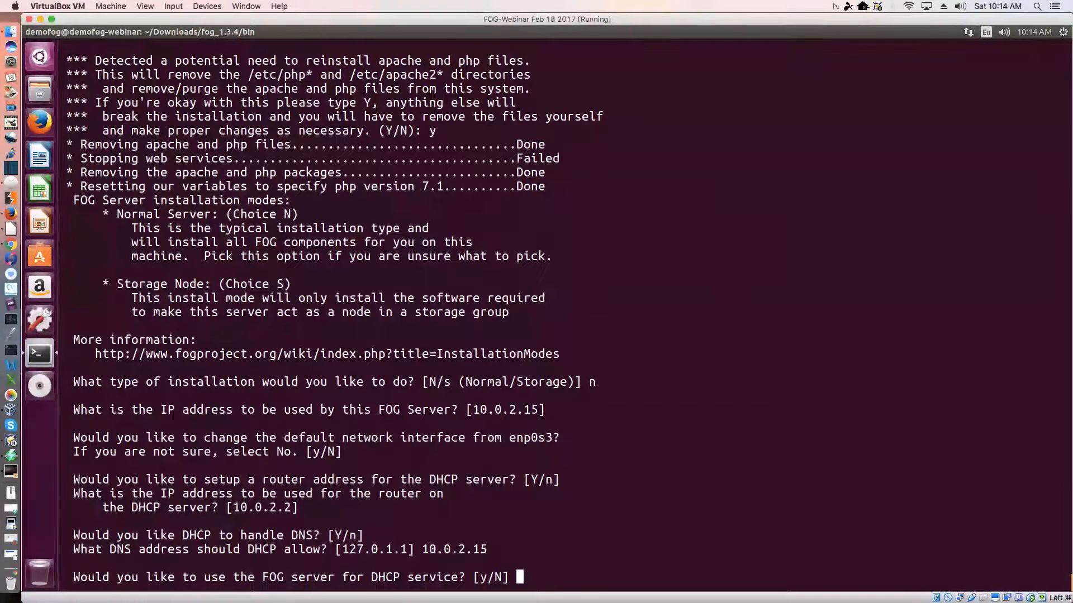
- Answer y to using the FOG server for DHCP service and keep the default No for language packs and resource donation
{"action": "type", "text": "y"}
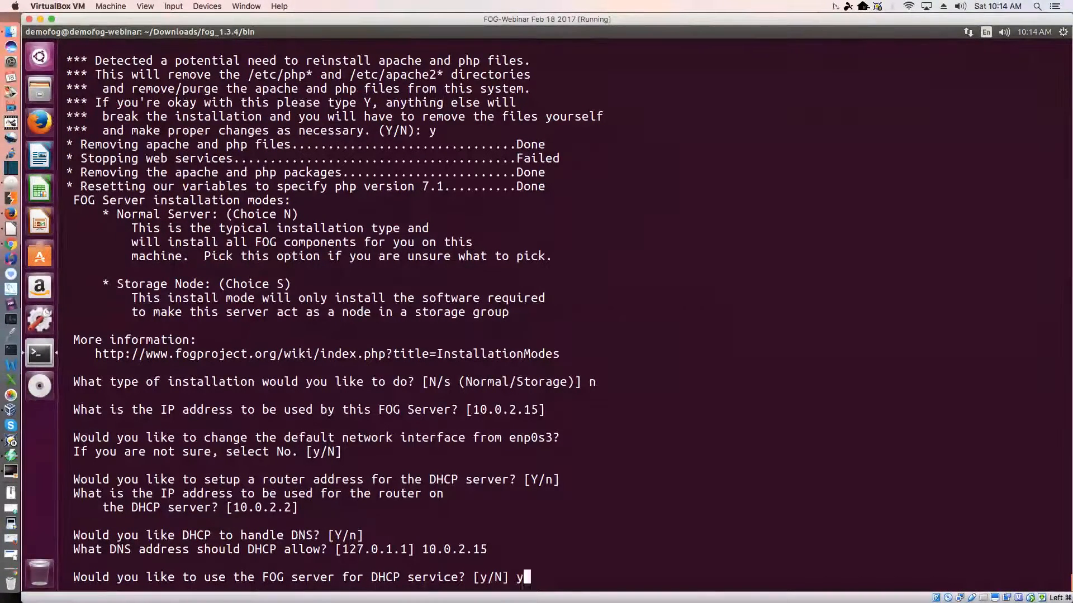
{"action": "key", "text": "Return"}
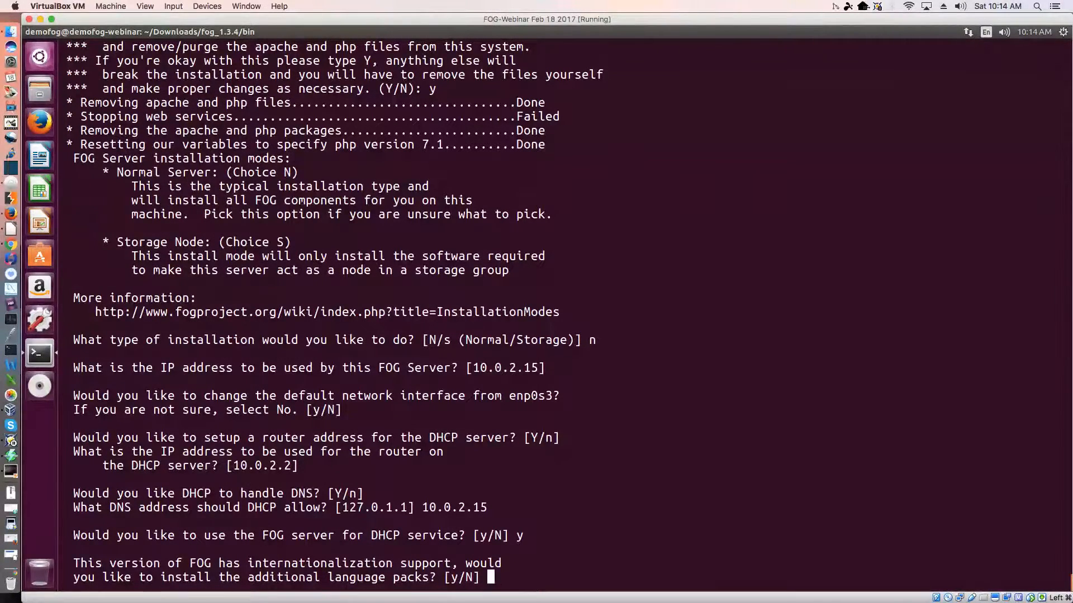
{"action": "key", "text": "Return"}
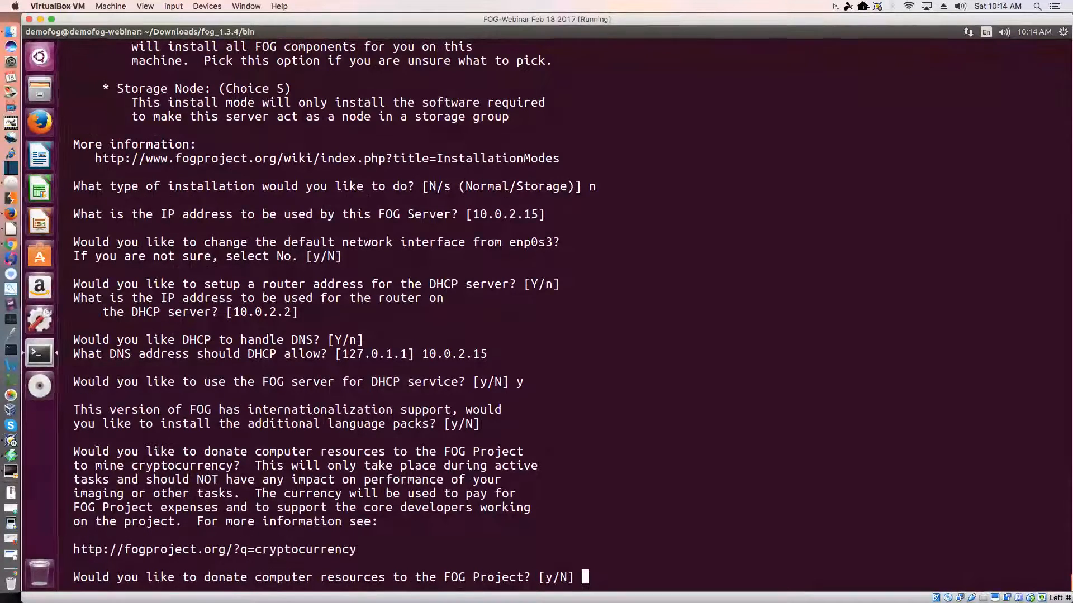
{"action": "key", "text": "Return"}
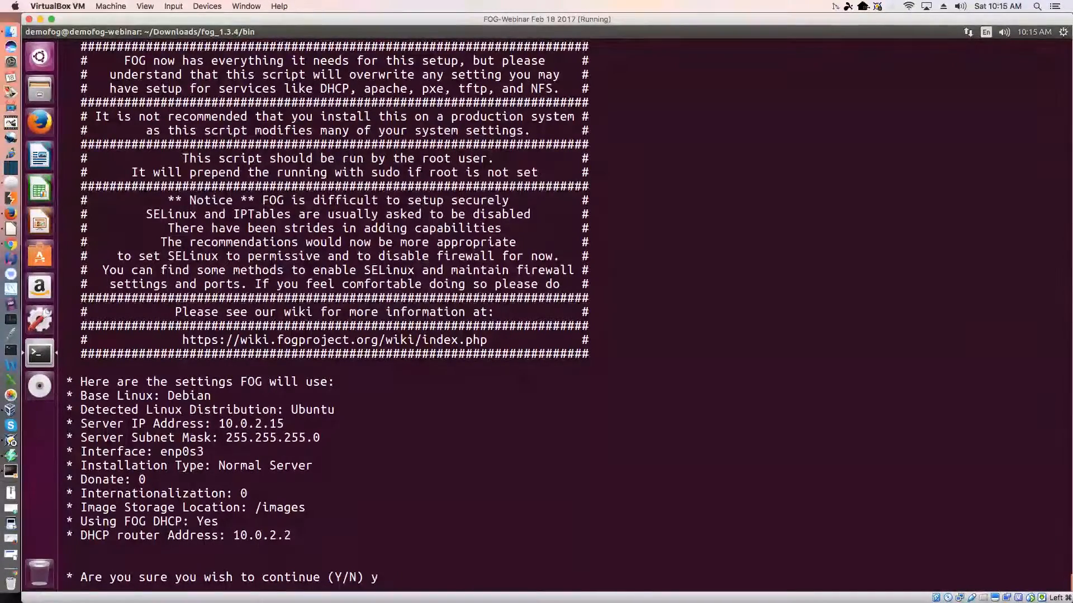
- Answer y to continue the FOG installation with the listed settings and y to the MySQL password being blank
{"action": "type", "text": "y"}
{"action": "key", "text": "Return"}
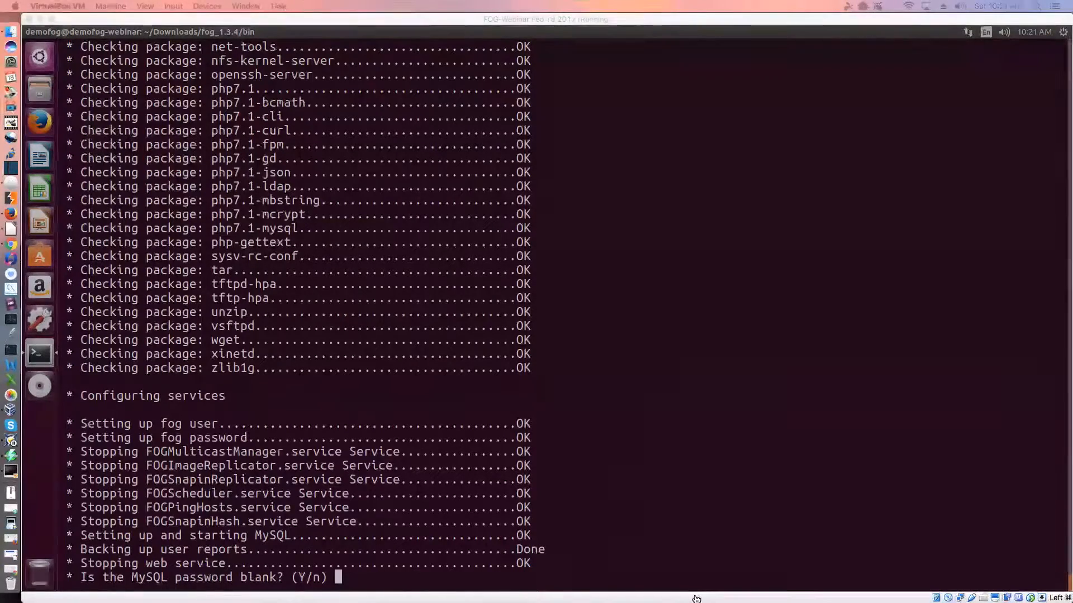
{"action": "left_click", "coordinate": [711, 328]}
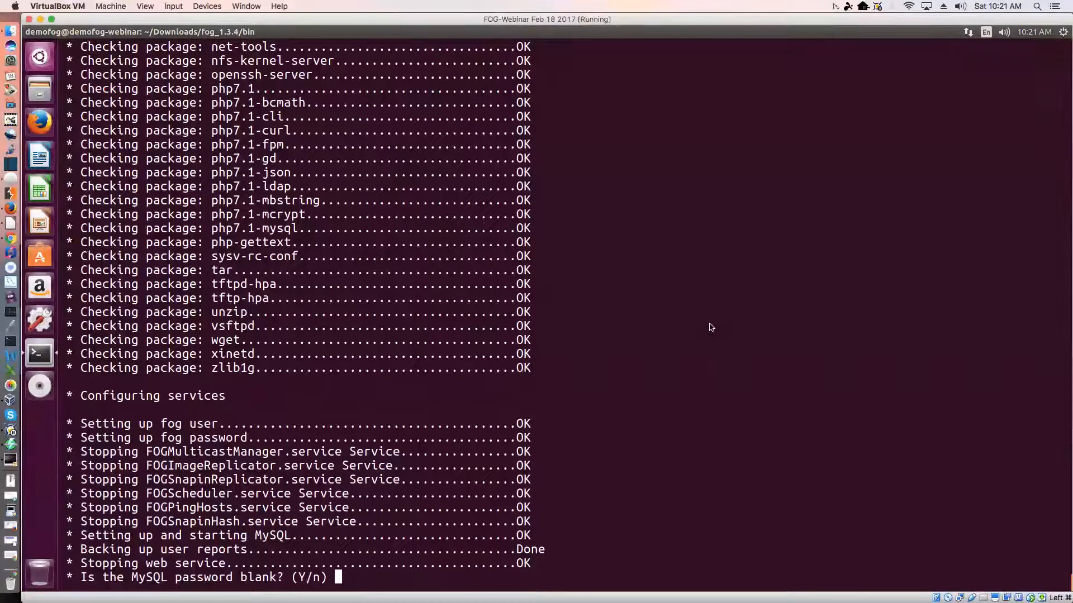
{"action": "type", "text": "y"}
{"action": "key", "text": "Return"}
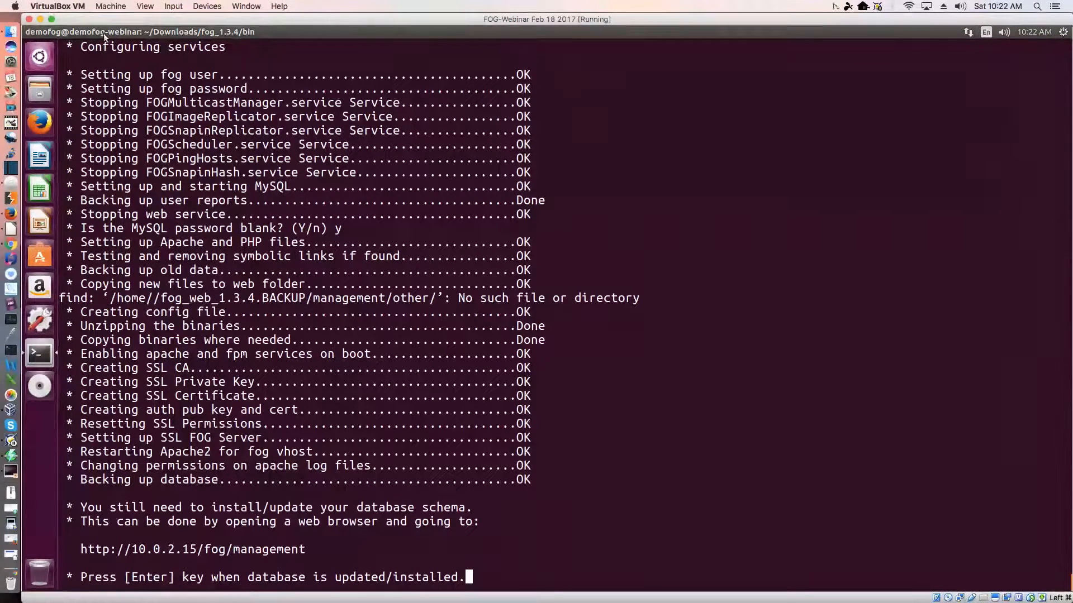
- Open a second terminal window and enlarge its text by two zoom levels
{"action": "left_click", "coordinate": [75, 32]}
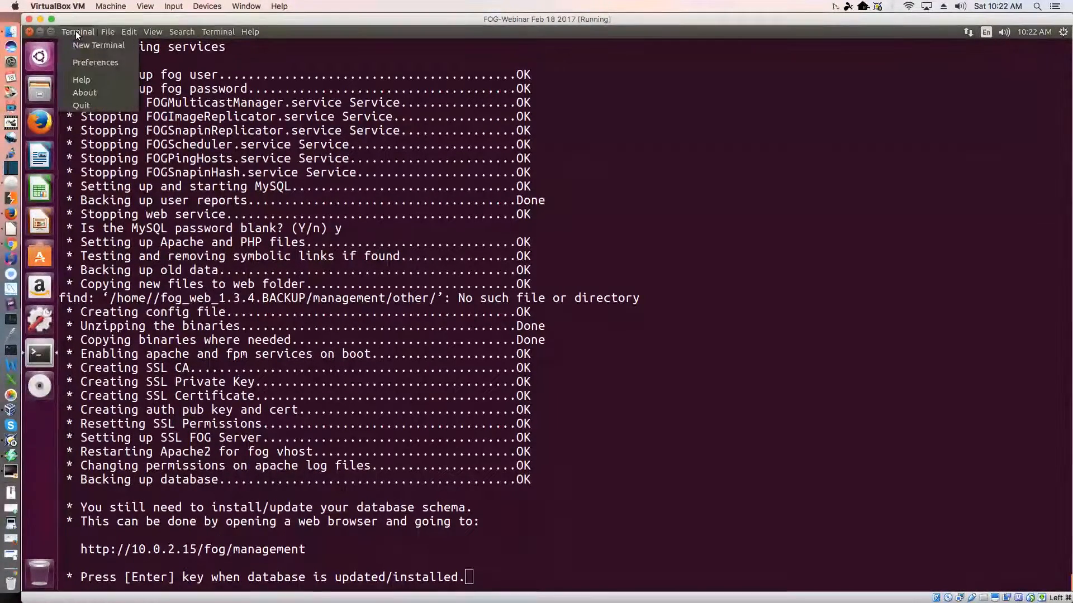
{"action": "left_click", "coordinate": [78, 44]}
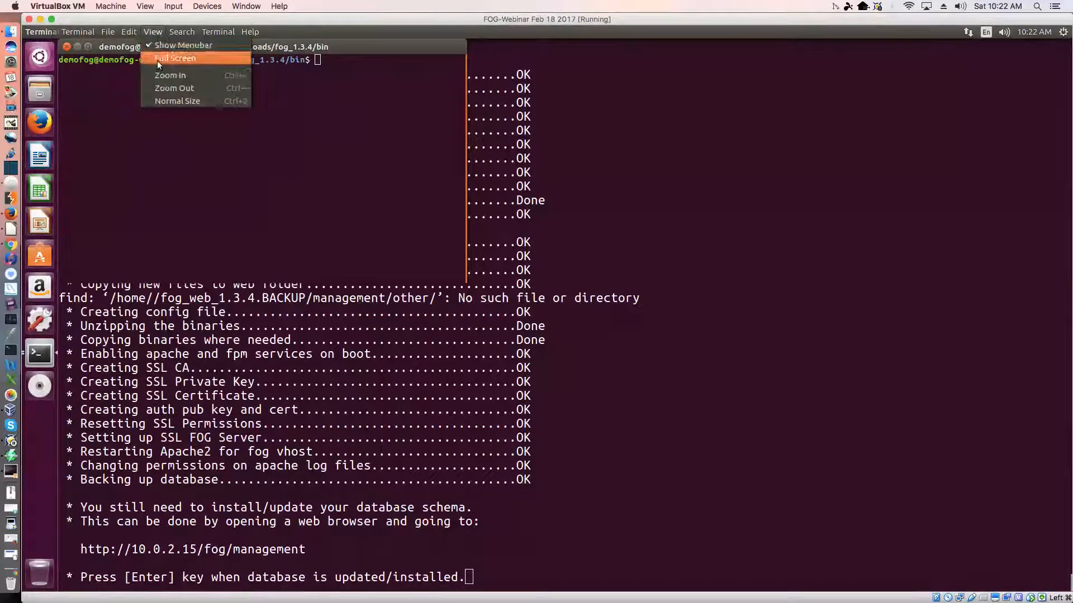
{"action": "left_click", "coordinate": [160, 75]}
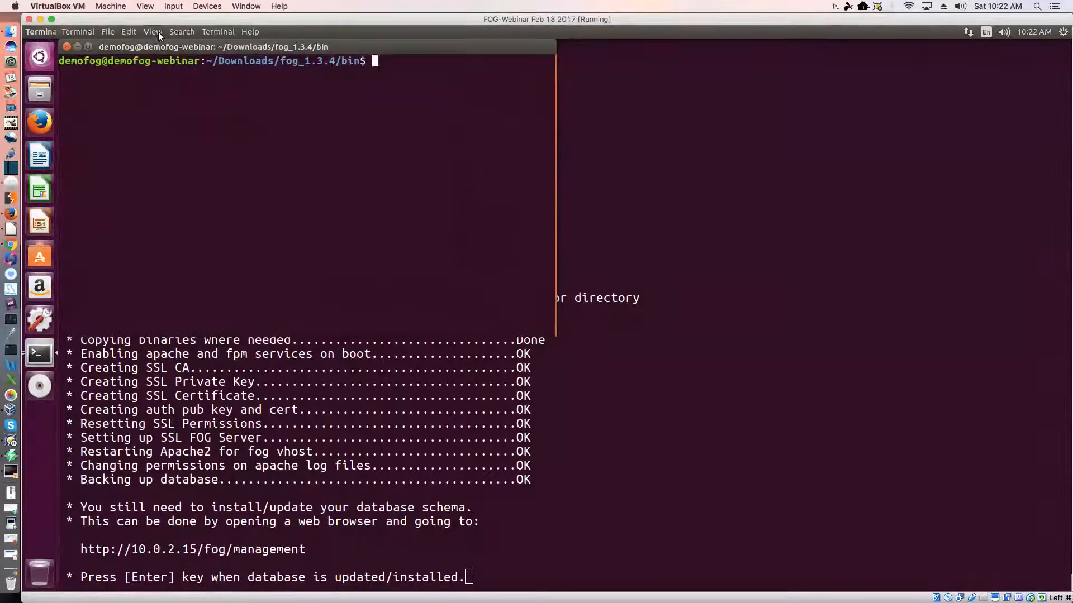
{"action": "left_click", "coordinate": [159, 32]}
{"action": "left_click", "coordinate": [158, 76]}
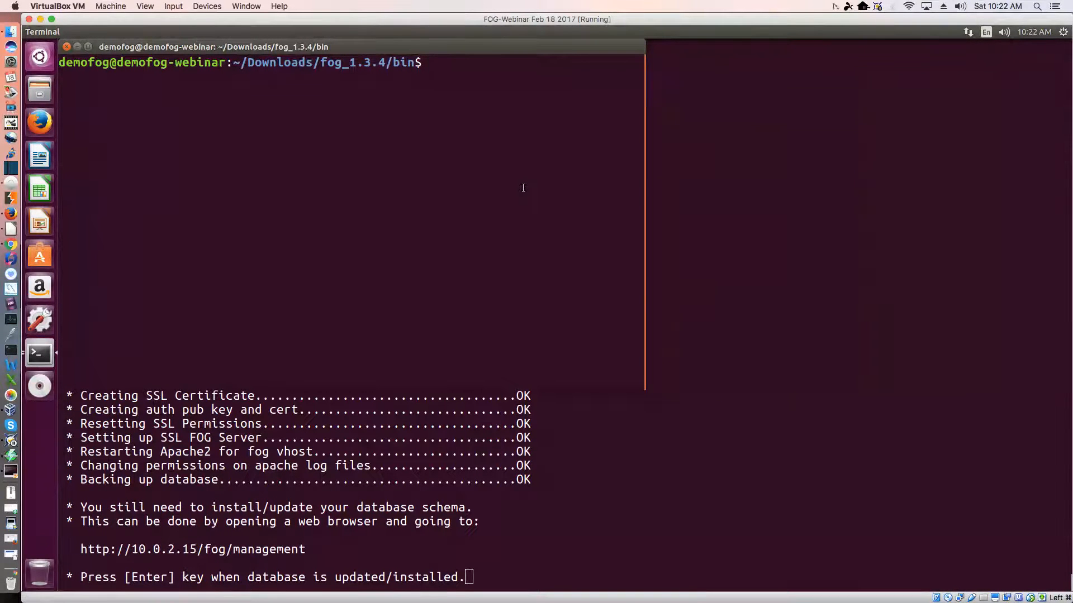
- Start the MySQL monitor with sudo mysql and authenticate with the account password
{"action": "type", "text": "sud"}
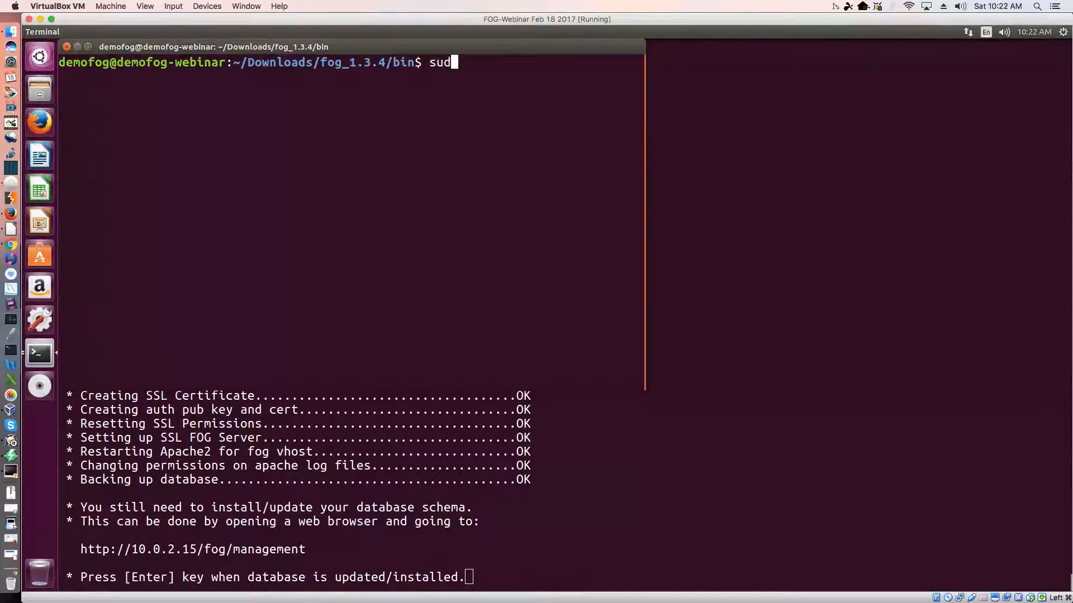
{"action": "type", "text": "o mysql"}
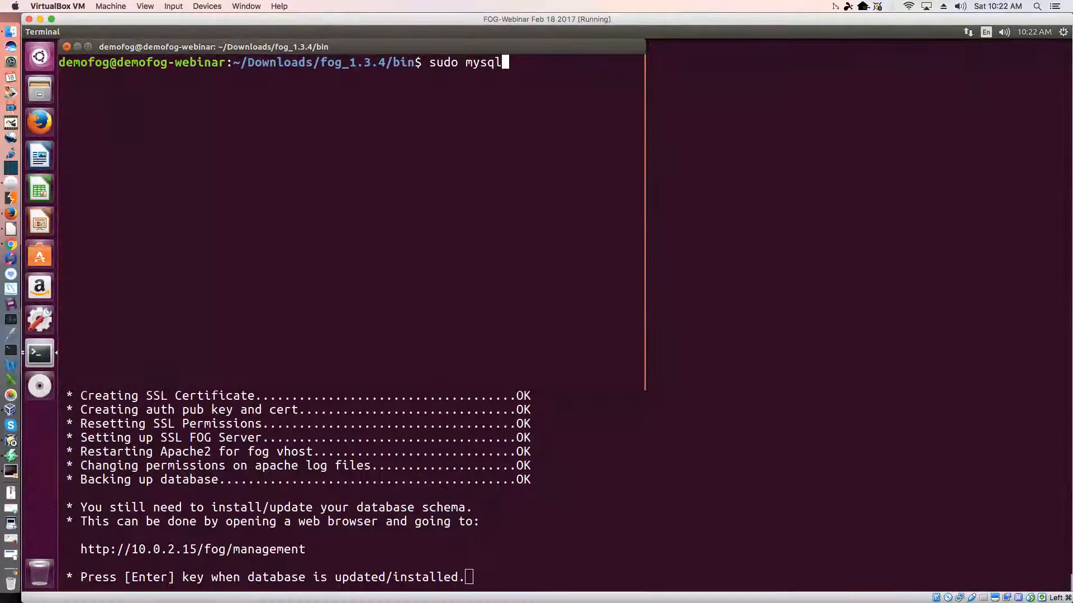
{"action": "key", "text": "Return"}
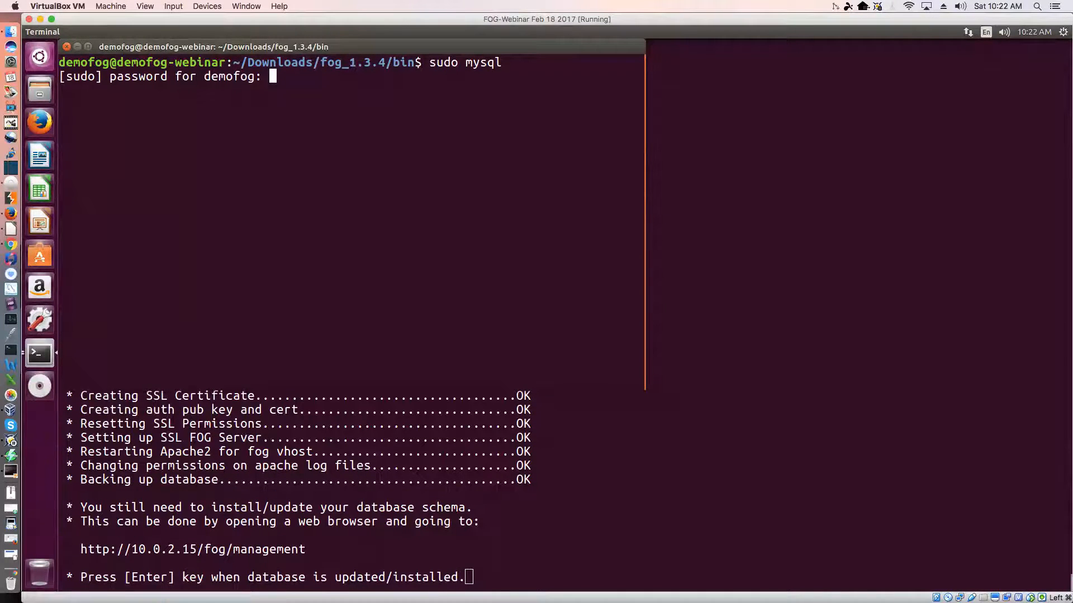
{"action": "key", "text": "Return"}
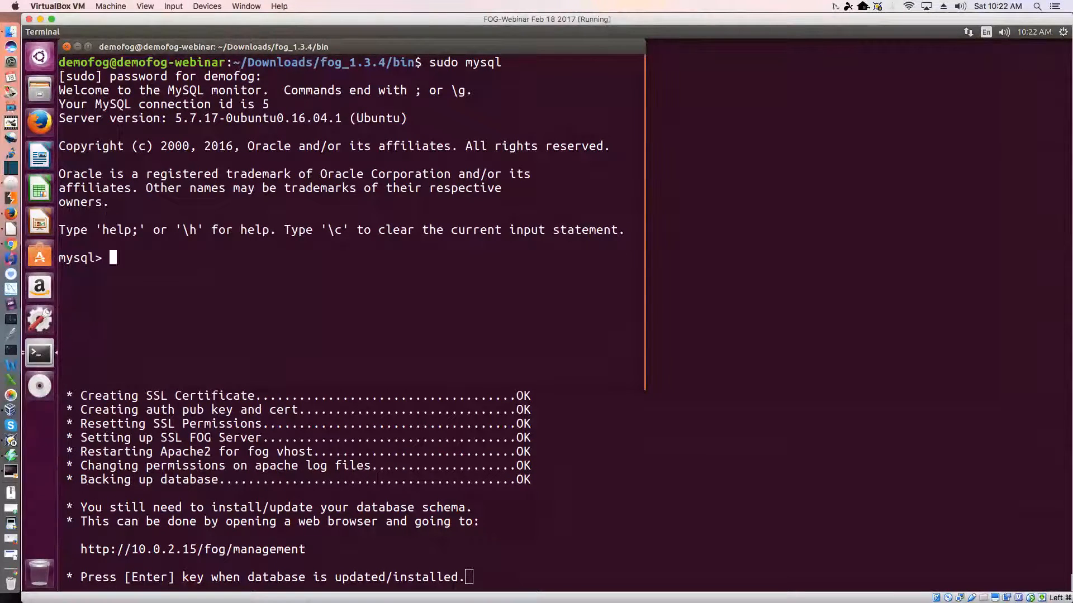
- List the existing MySQL databases and create a new database named fog
{"action": "type", "text": "show databases;"}
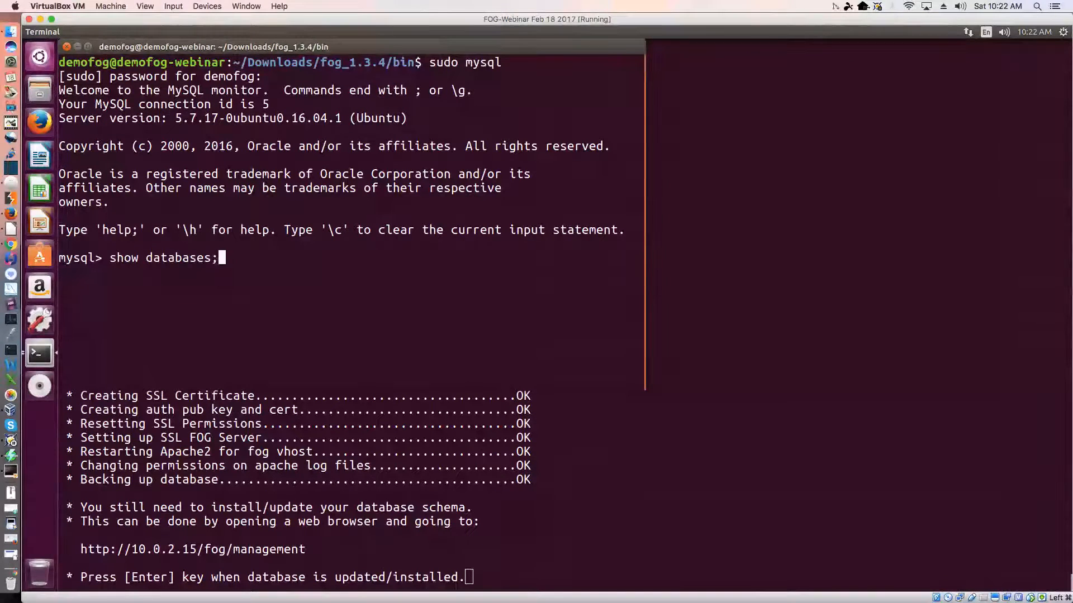
{"action": "key", "text": "Return"}
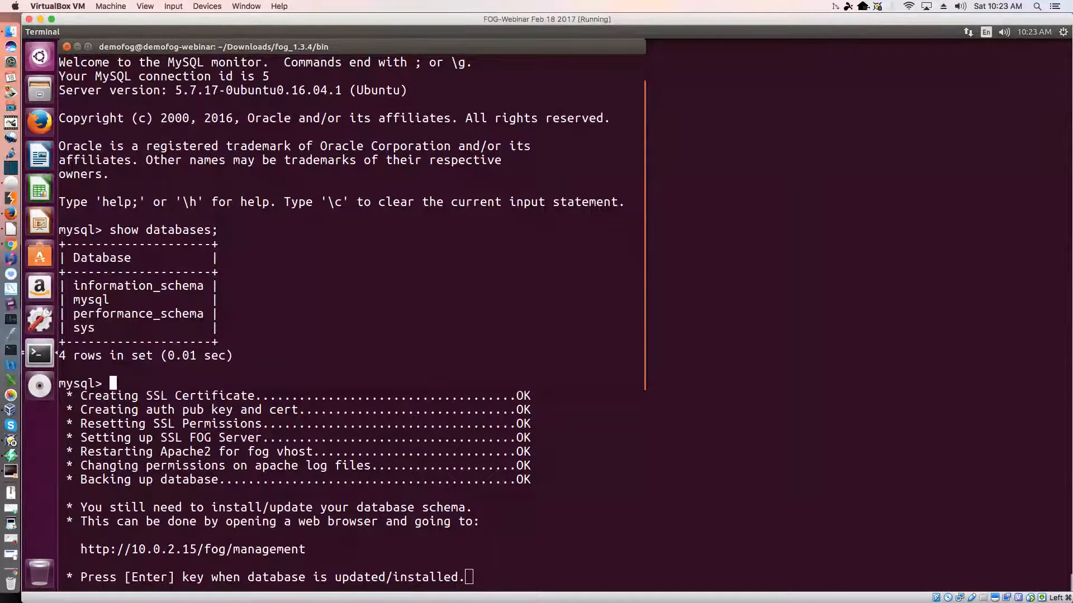
{"action": "type", "text": "create datab"}
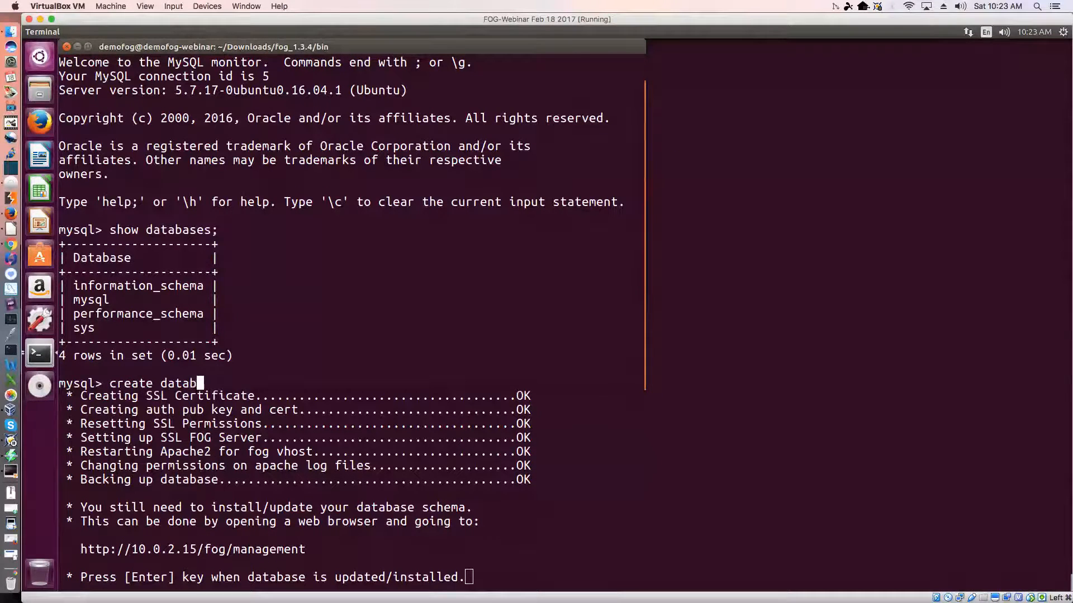
{"action": "type", "text": "ase fog;"}
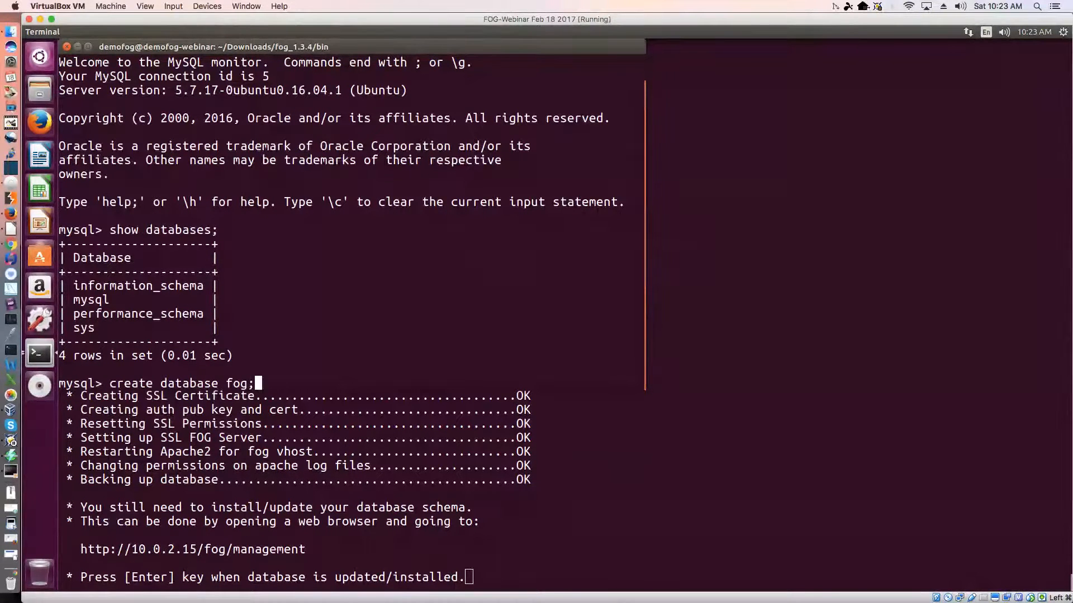
{"action": "key", "text": "Return"}
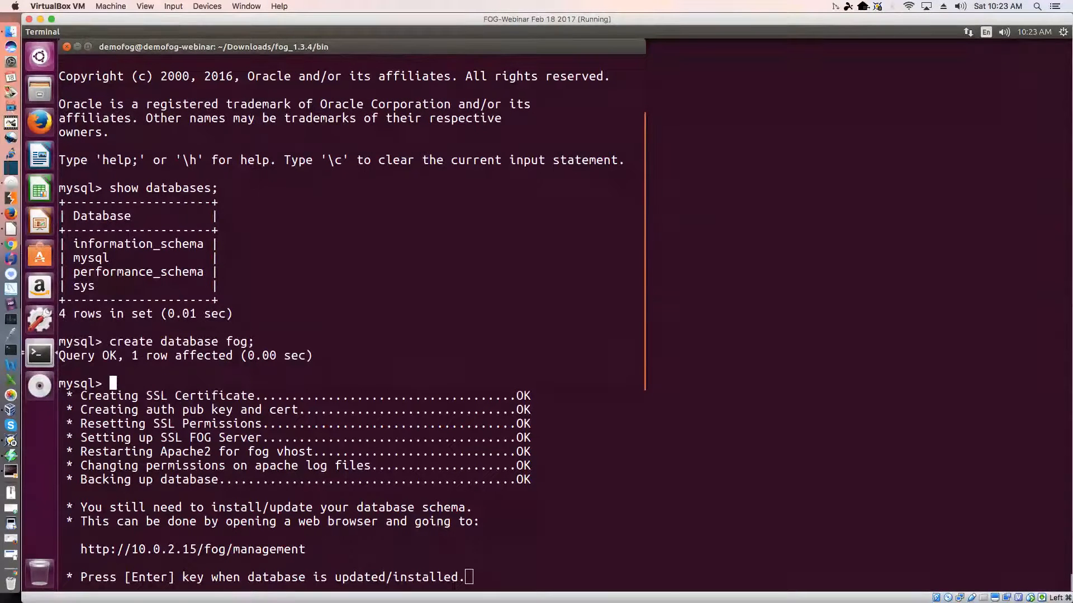
- List the MySQL databases again to check for the fog database
{"action": "key", "text": "Up"}
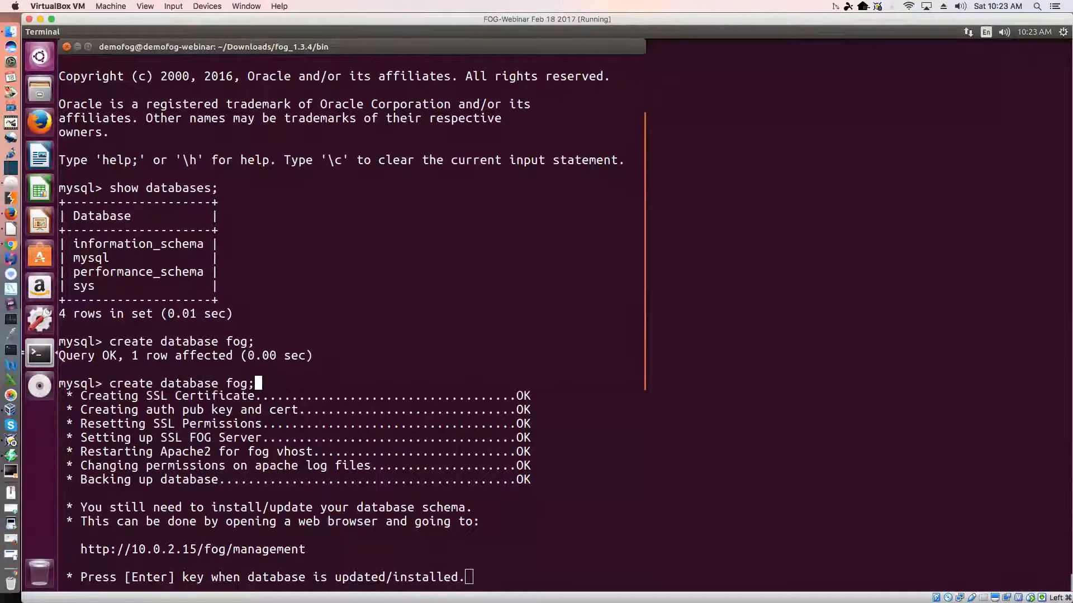
{"action": "key", "text": "Up"}
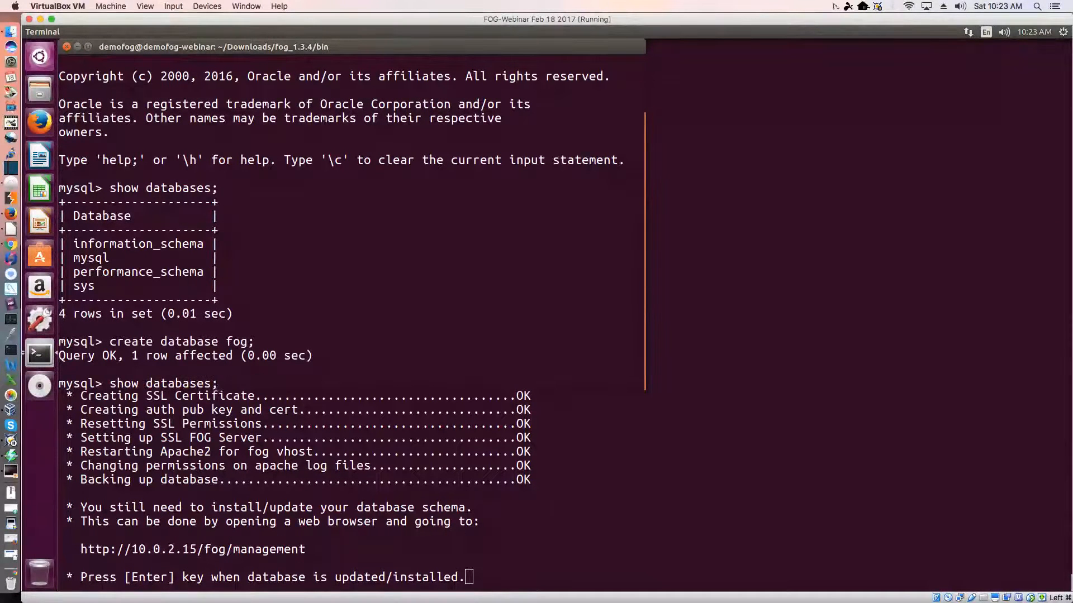
{"action": "key", "text": "Return"}
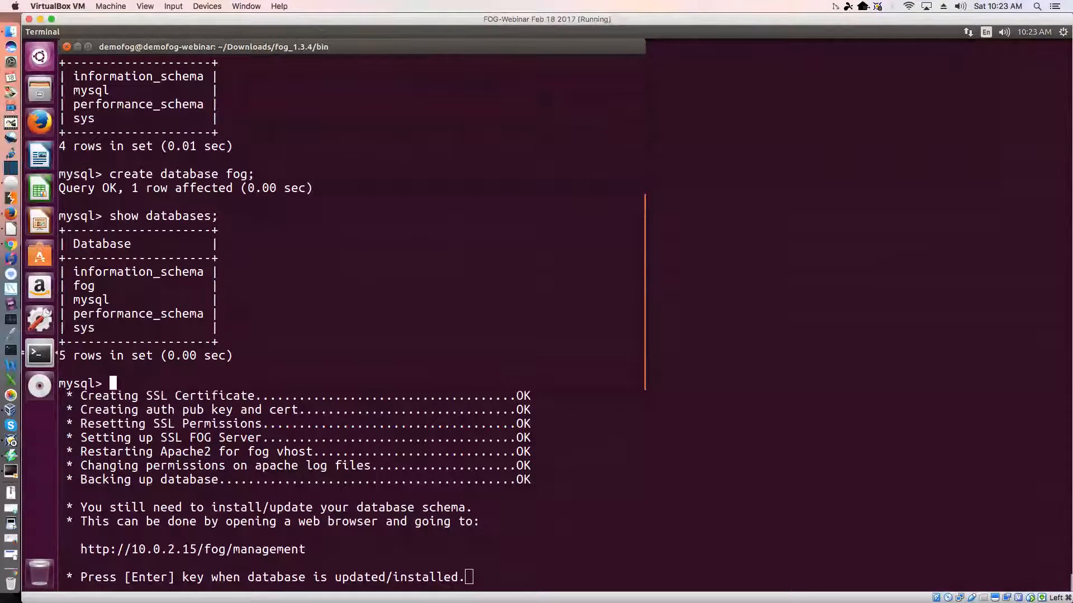
- Exit the MySQL monitor and close the second terminal window
{"action": "type", "text": "exit"}
{"action": "key", "text": "Return"}
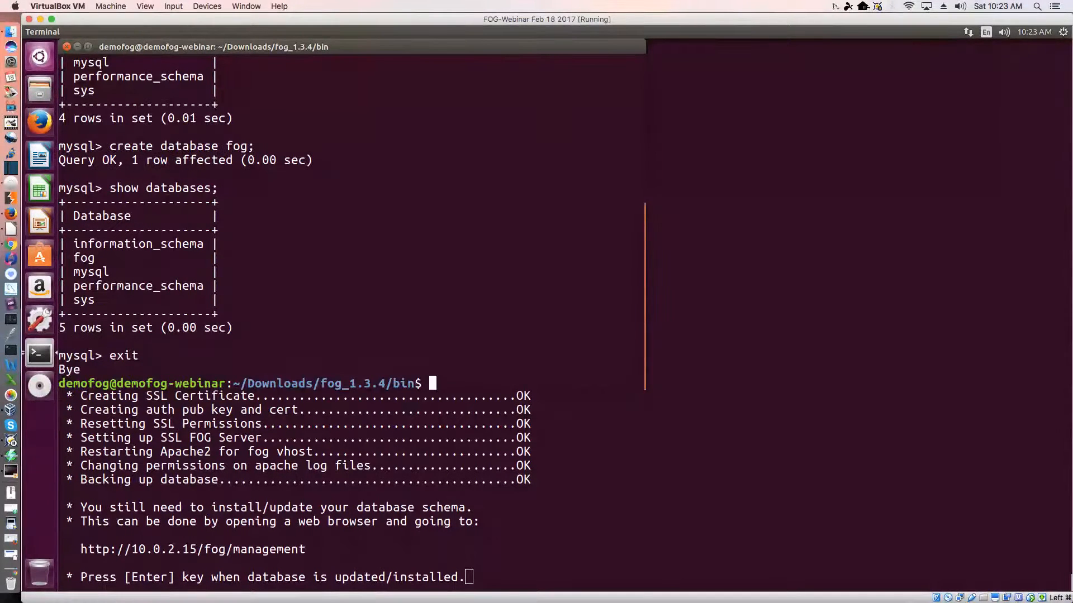
{"action": "key", "text": "ctrl+d"}
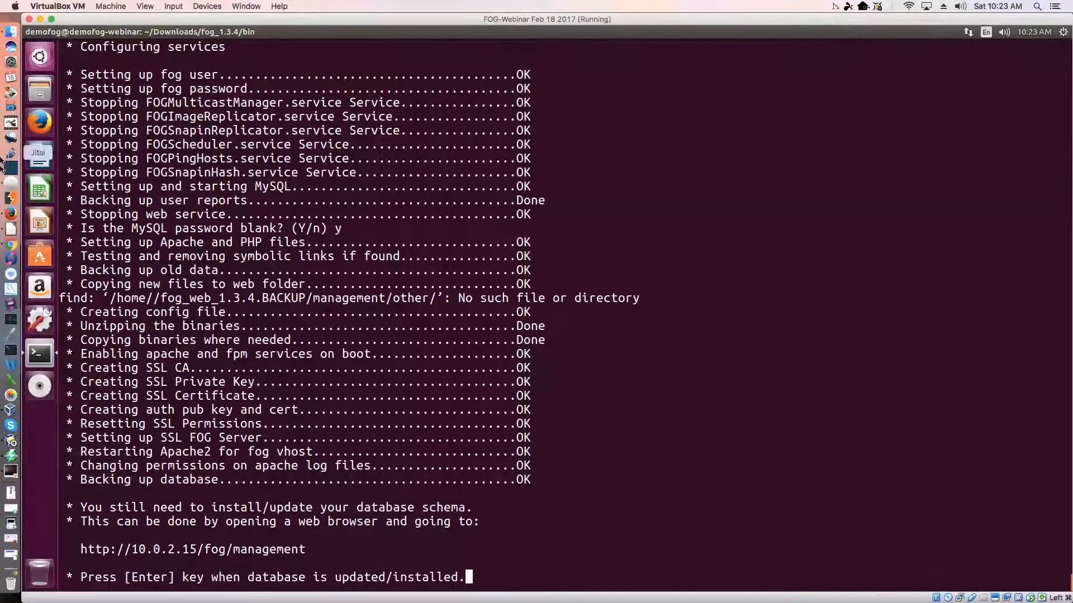
- Open Firefox in a maximized window and enter the address 10.0.2.15/fog/management
{"action": "left_click", "coordinate": [34, 120]}
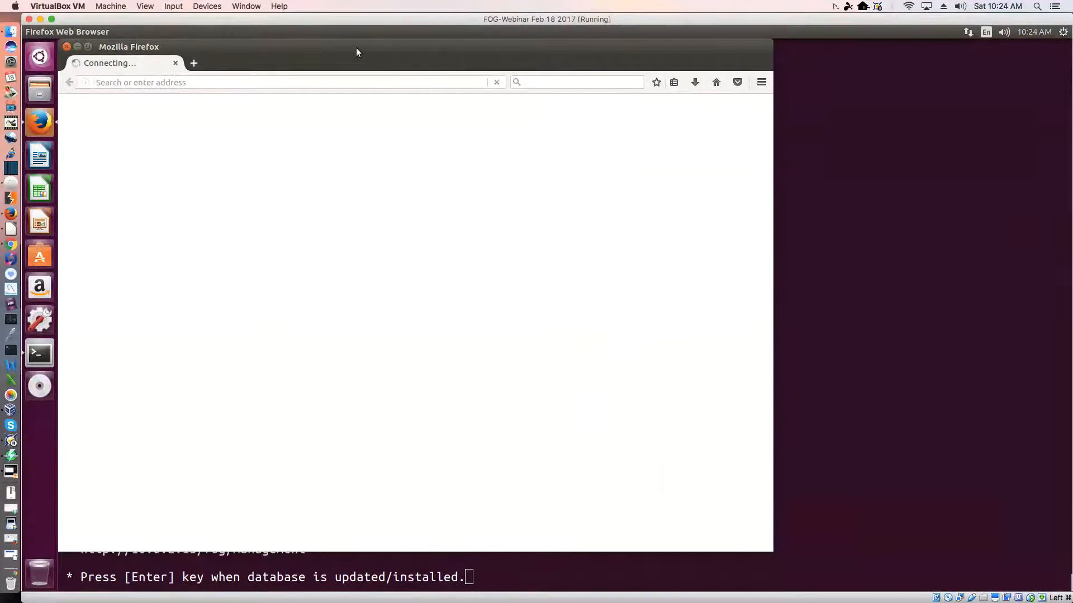
{"action": "left_click_drag", "start_coordinate": [353, 44], "coordinate": [531, 35]}
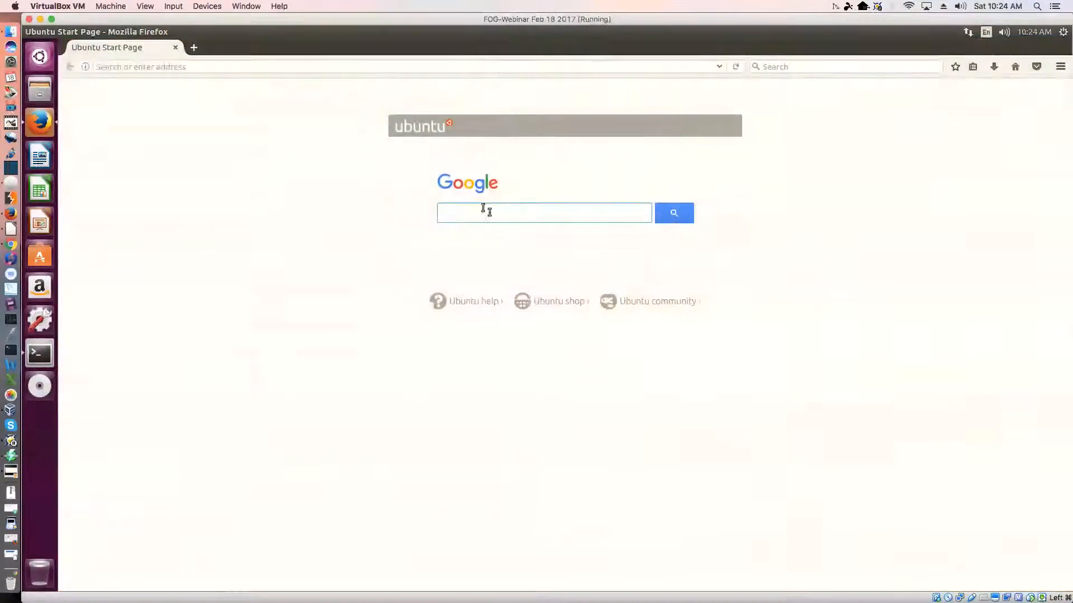
{"action": "left_click", "coordinate": [278, 70]}
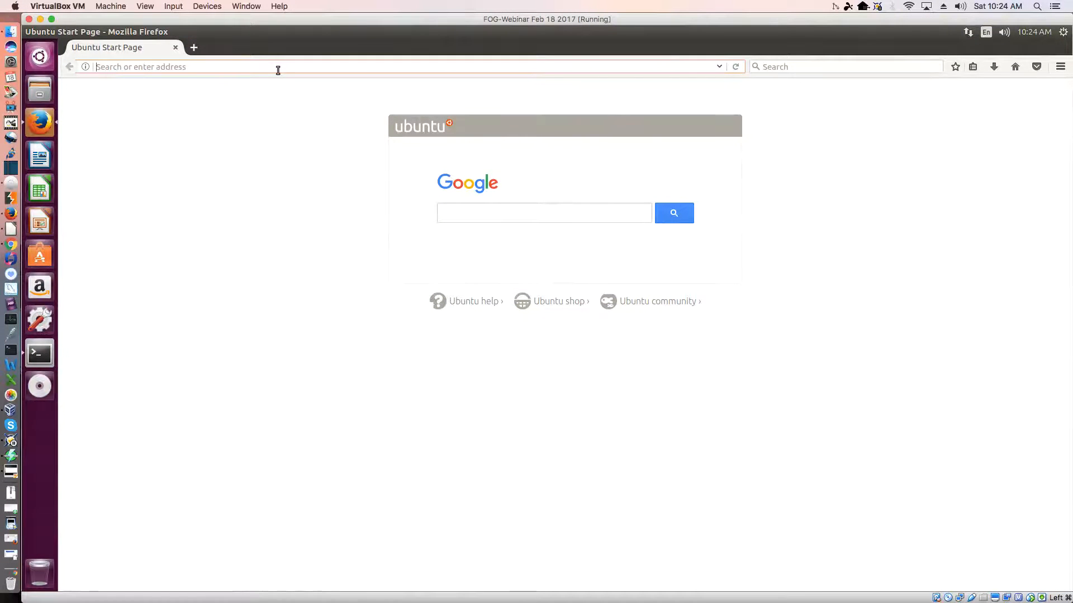
{"action": "type", "text": "10.0.2.15"}
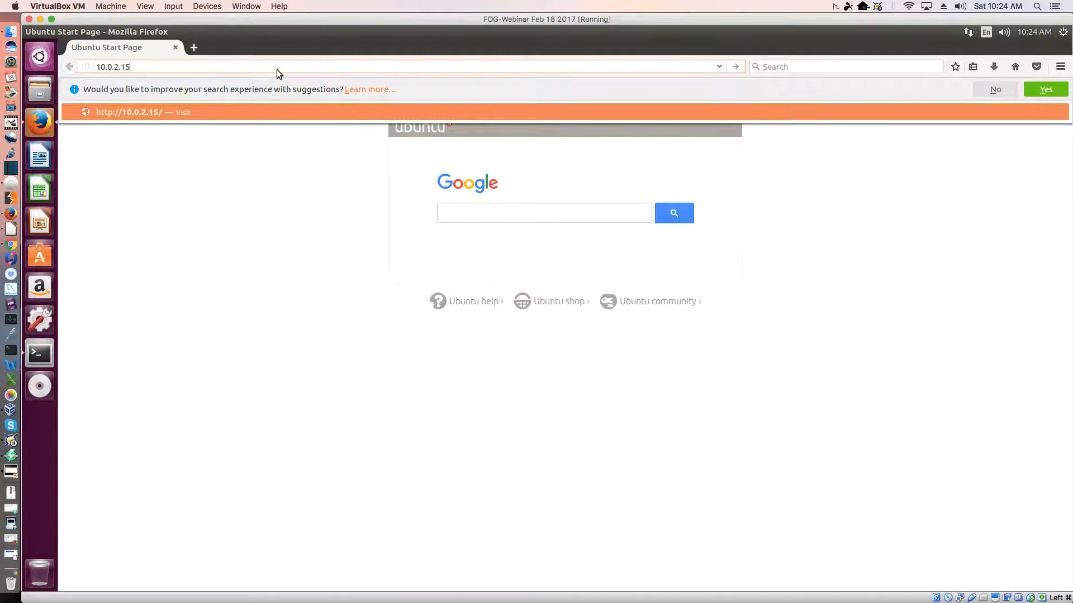
{"action": "type", "text": "/fog/management"}
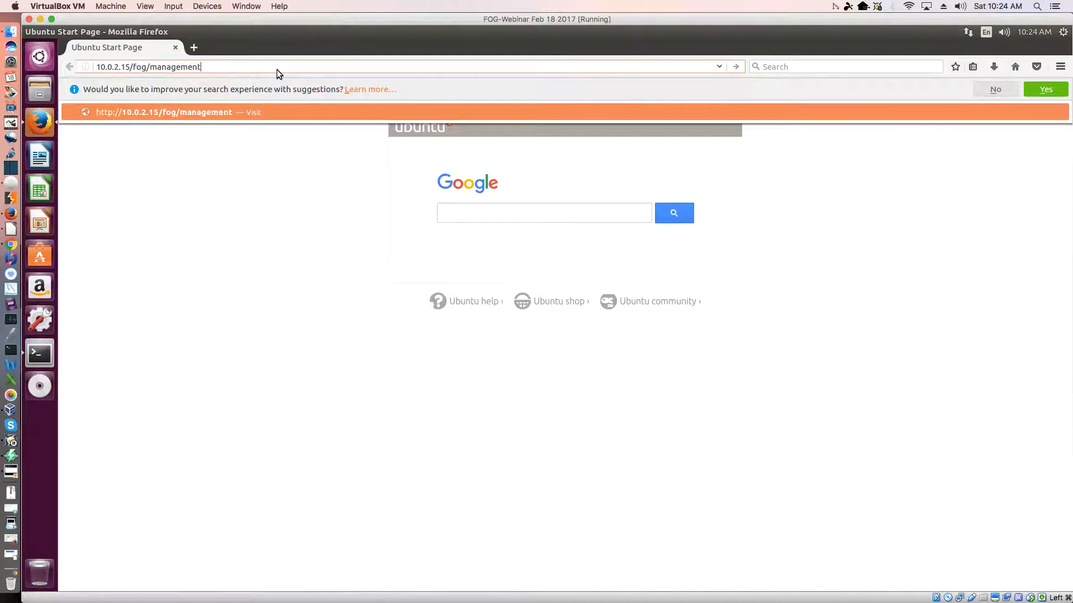
- Check the management URL in the installer's terminal output and switch back to Firefox
{"action": "left_click", "coordinate": [45, 349]}
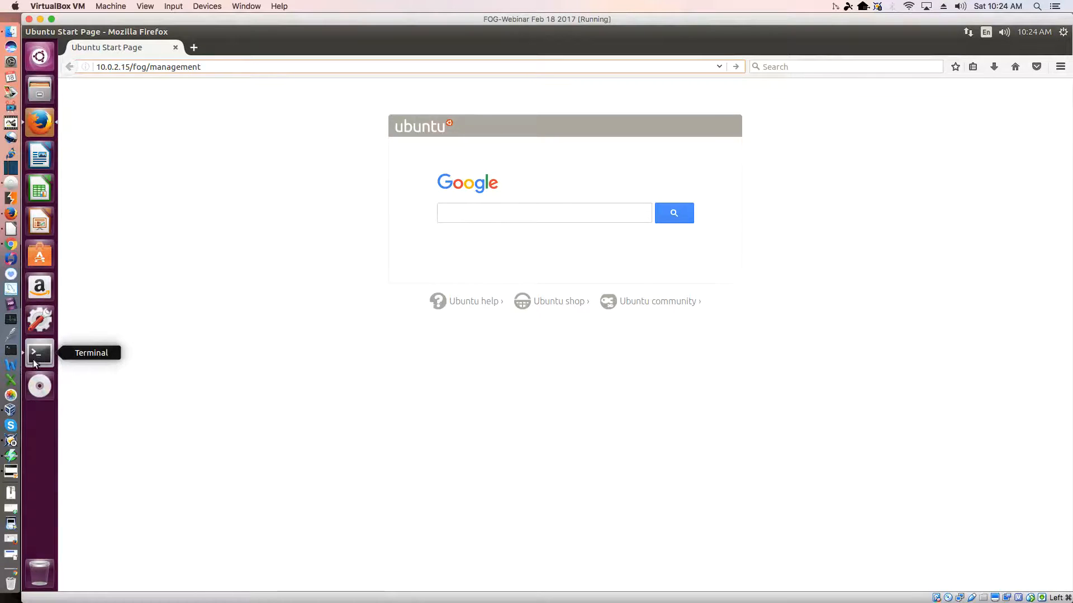
{"action": "left_click", "coordinate": [38, 356]}
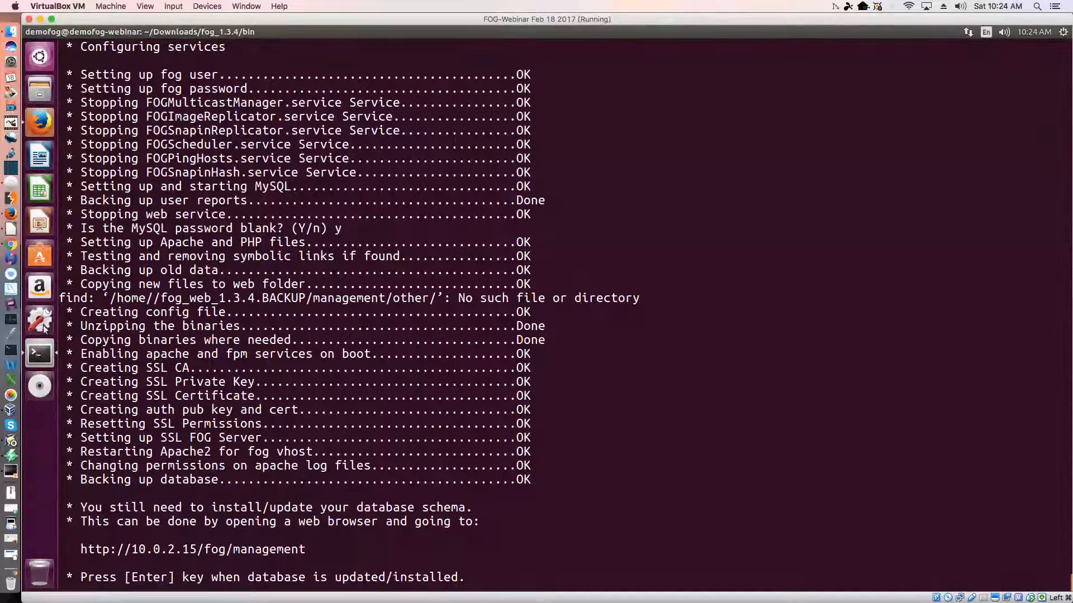
{"action": "left_click", "coordinate": [50, 117]}
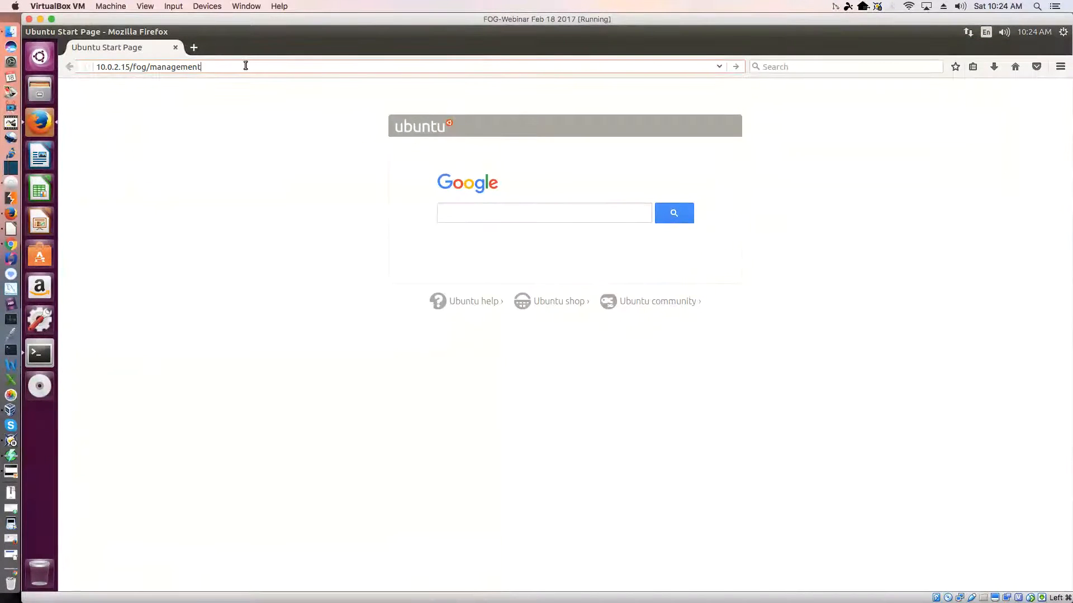
- Load the management page, install the FOG database schema, and continue the paused installer in the terminal
{"action": "key", "text": "Return"}
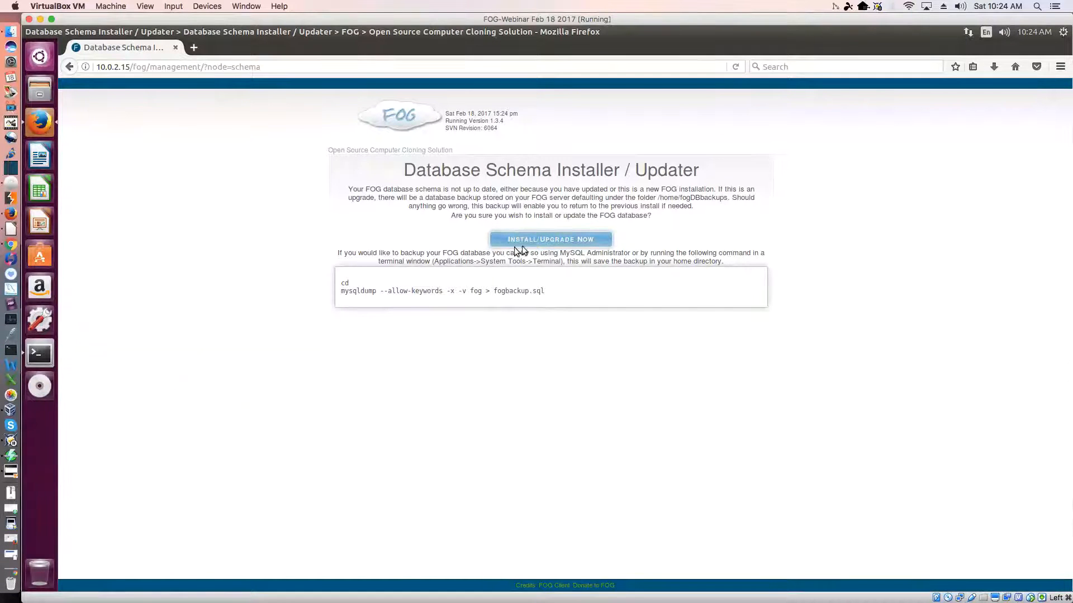
{"action": "left_click", "coordinate": [558, 243]}
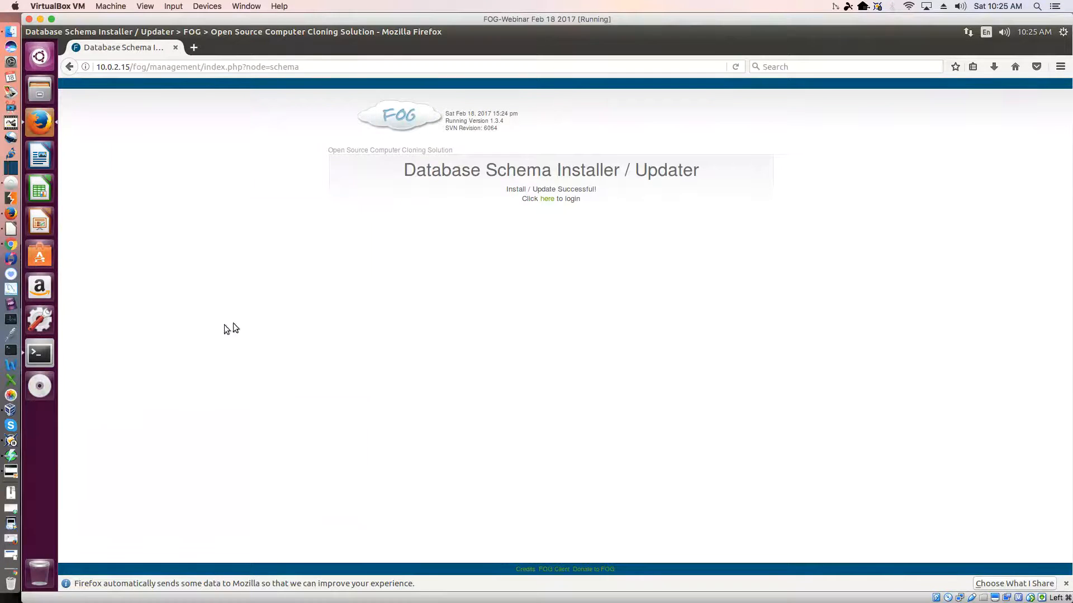
{"action": "left_click", "coordinate": [40, 354]}
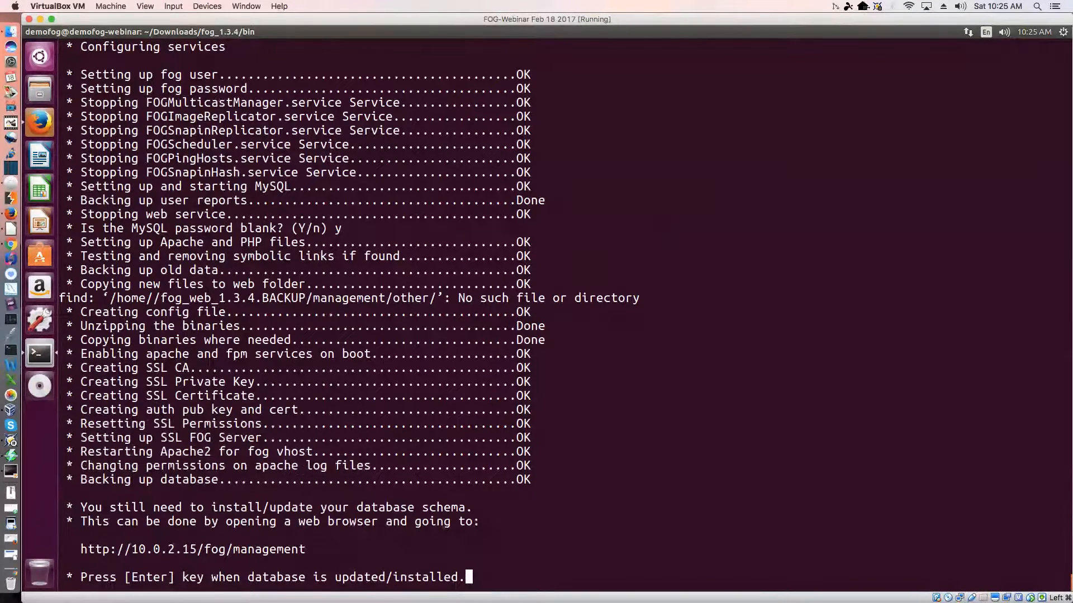
{"action": "key", "text": "Return"}
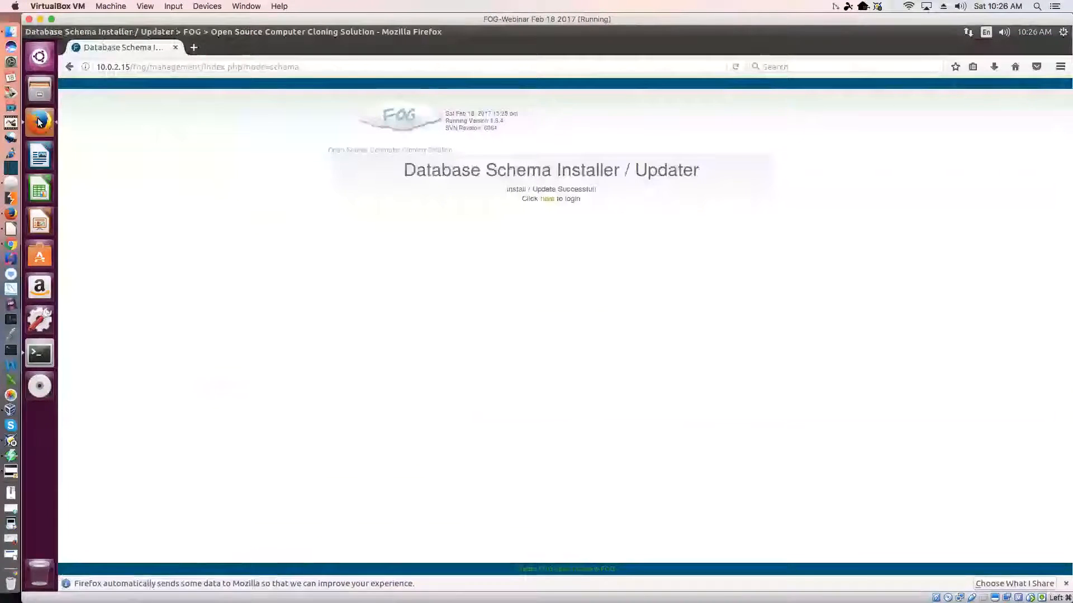
- Log in to the FOG management page in Firefox as fog with the account password, and never remember the password for this site
{"action": "left_click", "coordinate": [39, 121]}
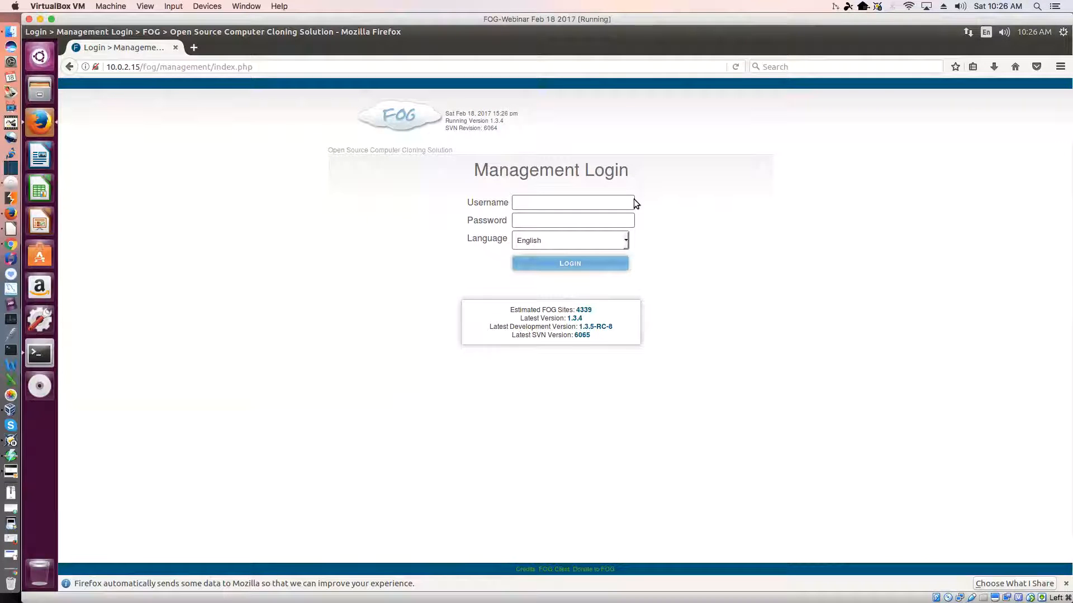
{"action": "type", "text": "fog"}
{"action": "key", "text": "Tab"}
{"action": "type", "text": "passwo"}
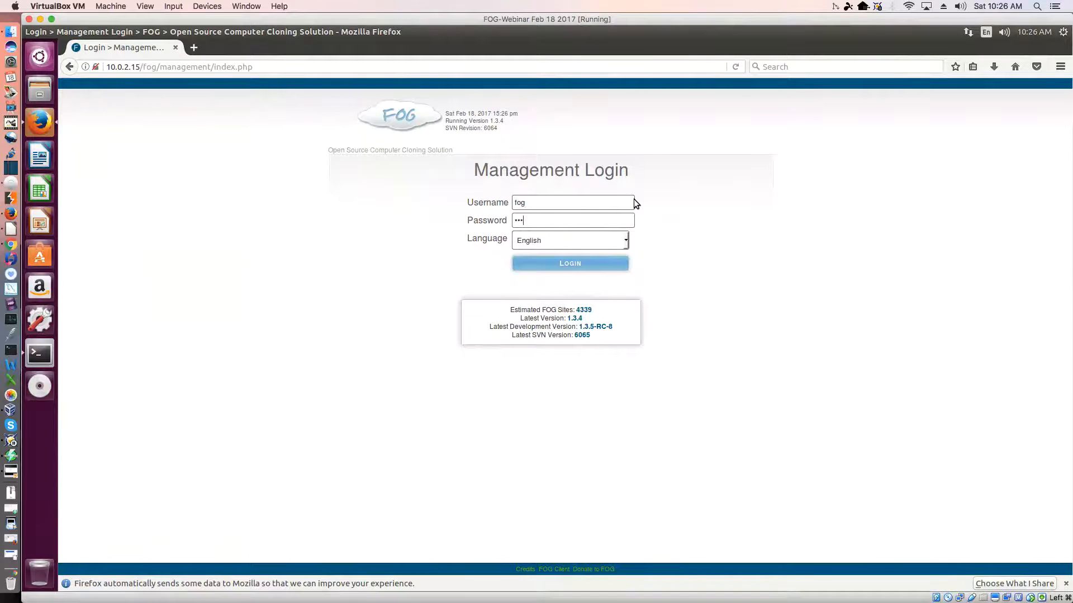
{"action": "type", "text": "rd"}
{"action": "key", "text": "Return"}
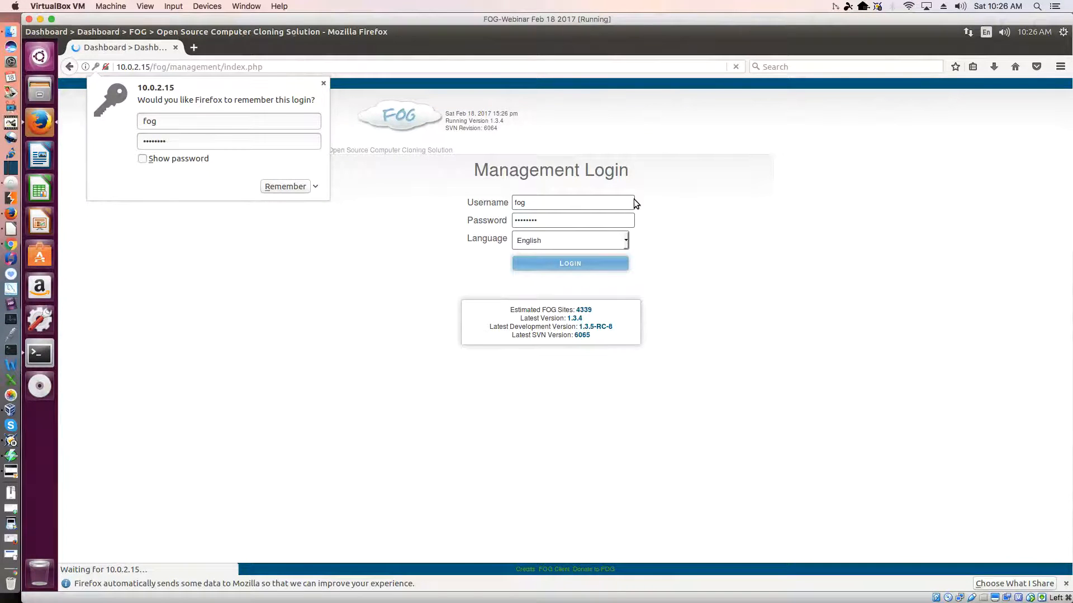
{"action": "left_click", "coordinate": [315, 187]}
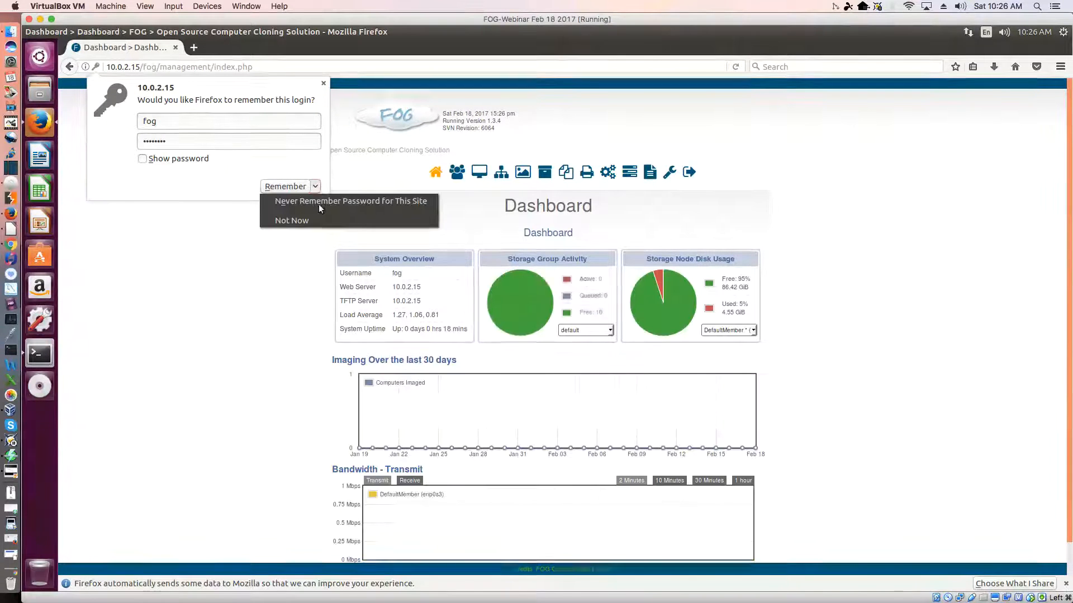
{"action": "left_click", "coordinate": [320, 200]}
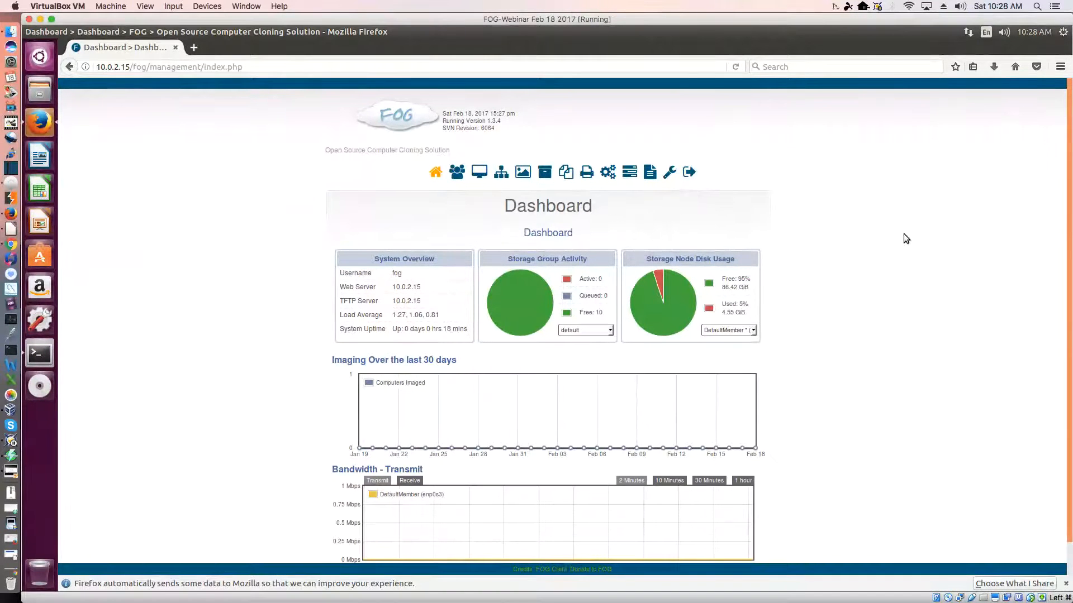
- Open the FOG Settings in the FOG Configuration area and expand the TFTP Server section
{"action": "key", "text": "ctrl+plus"}
{"action": "key", "text": "ctrl+plus"}
{"action": "key", "text": "ctrl+plus"}
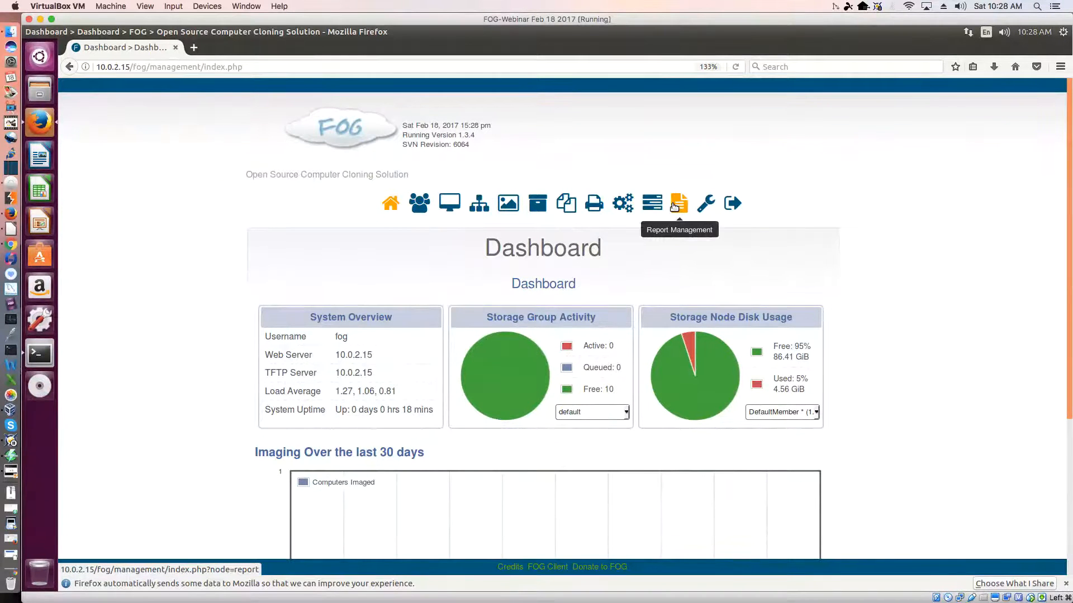
{"action": "left_click", "coordinate": [706, 202]}
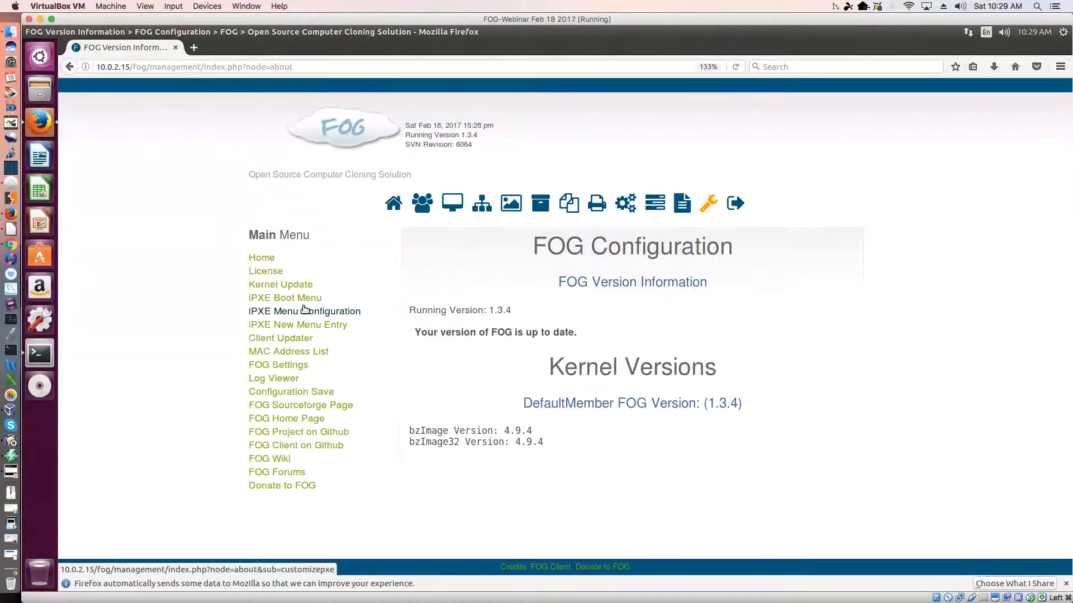
{"action": "left_click", "coordinate": [296, 370]}
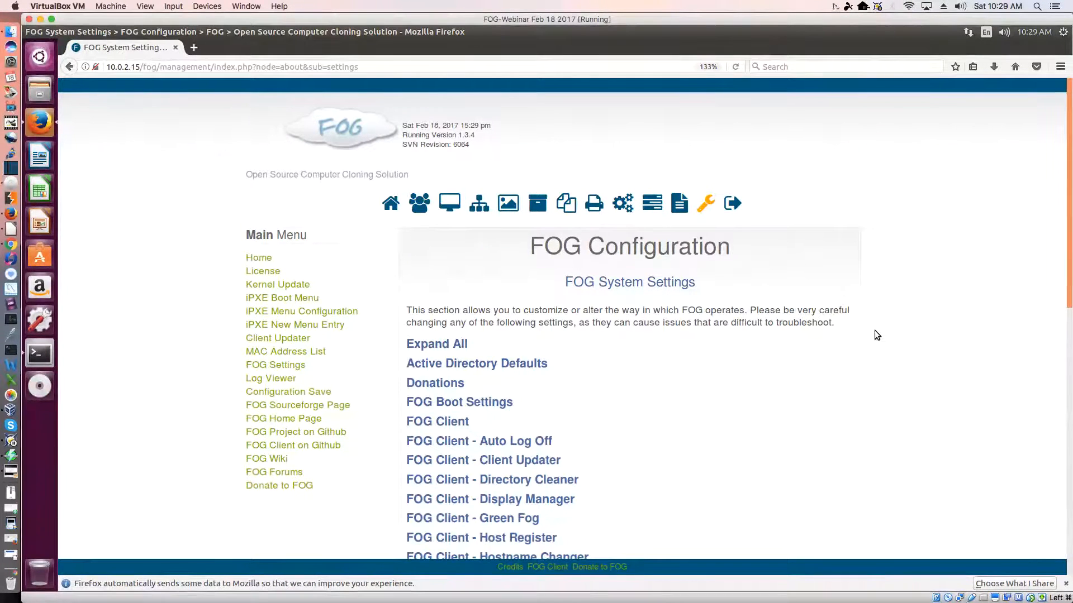
{"action": "scroll", "coordinate": [874, 334], "scroll_direction": "down", "scroll_amount": 3}
{"action": "scroll", "coordinate": [874, 331], "scroll_direction": "up", "scroll_amount": 1}
{"action": "scroll", "coordinate": [874, 330], "scroll_direction": "down", "scroll_amount": 2}
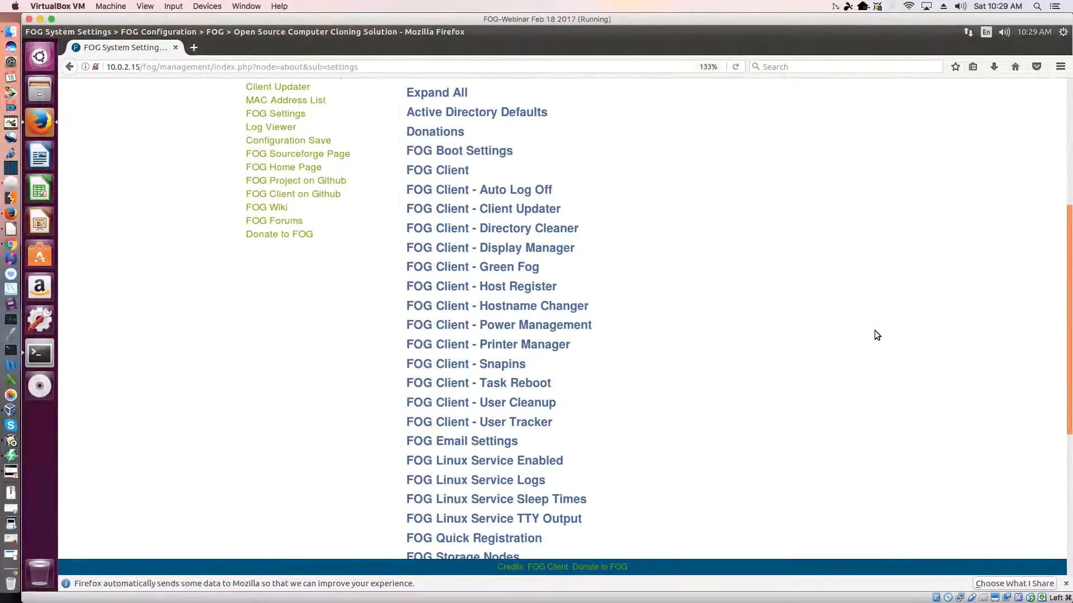
{"action": "scroll", "coordinate": [876, 335], "scroll_direction": "down", "scroll_amount": 3}
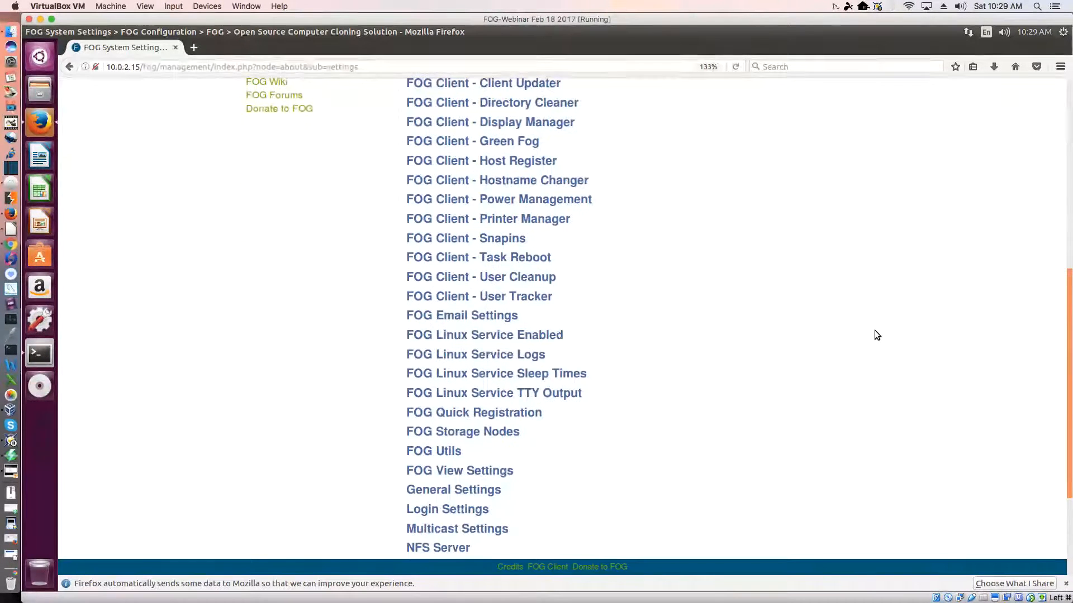
{"action": "scroll", "coordinate": [876, 335], "scroll_direction": "down", "scroll_amount": 3}
{"action": "scroll", "coordinate": [876, 334], "scroll_direction": "down", "scroll_amount": 1}
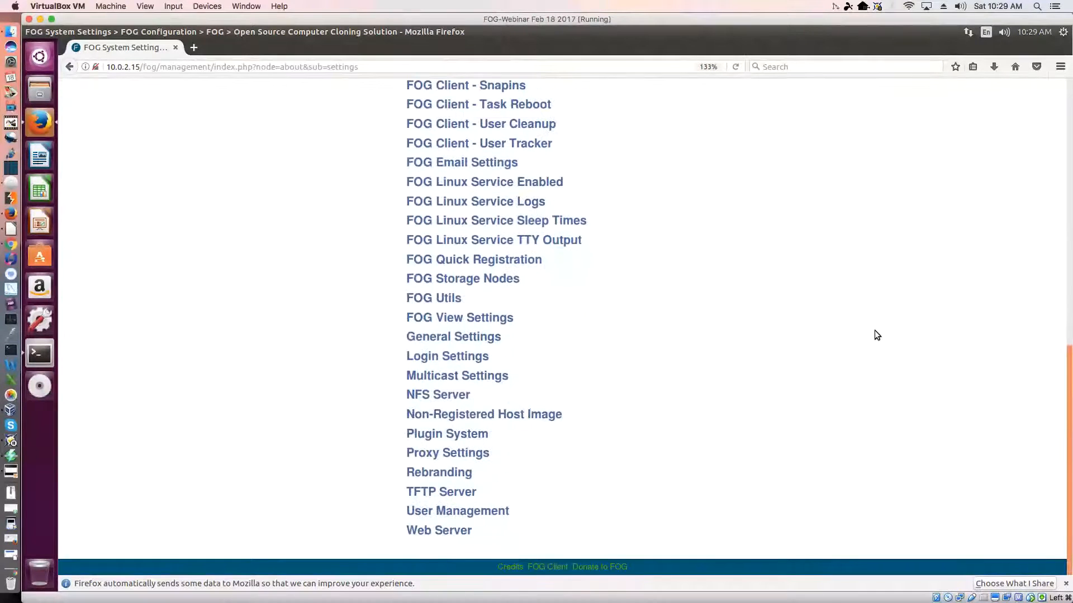
{"action": "left_click", "coordinate": [430, 493]}
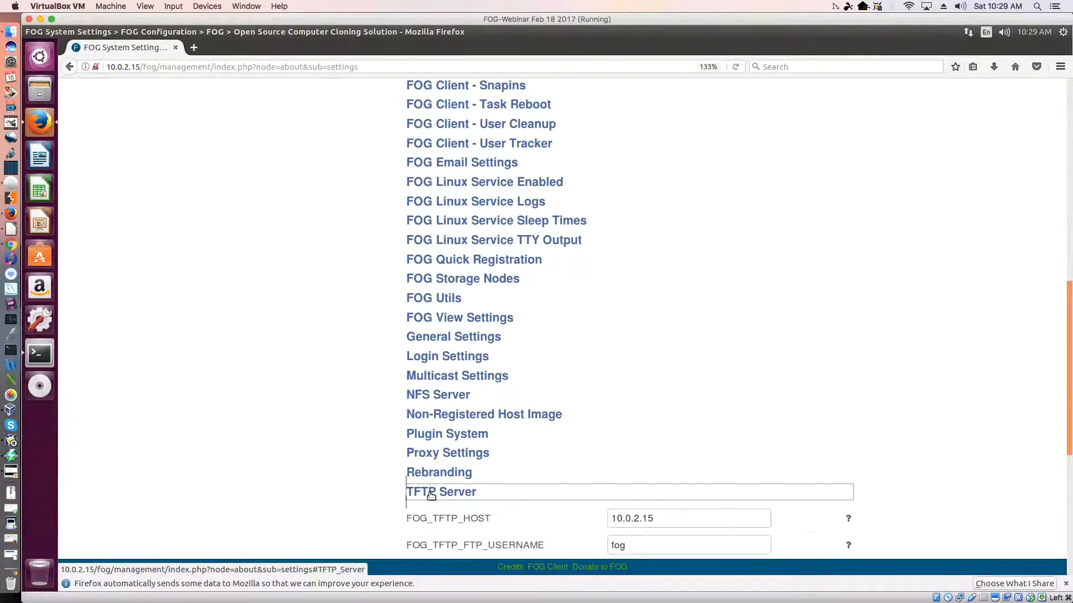
- Set FOG_TFTP_HOST to 172.16.20.2 and save the TFTP Server settings
{"action": "scroll", "coordinate": [1000, 283], "scroll_direction": "down", "scroll_amount": 3}
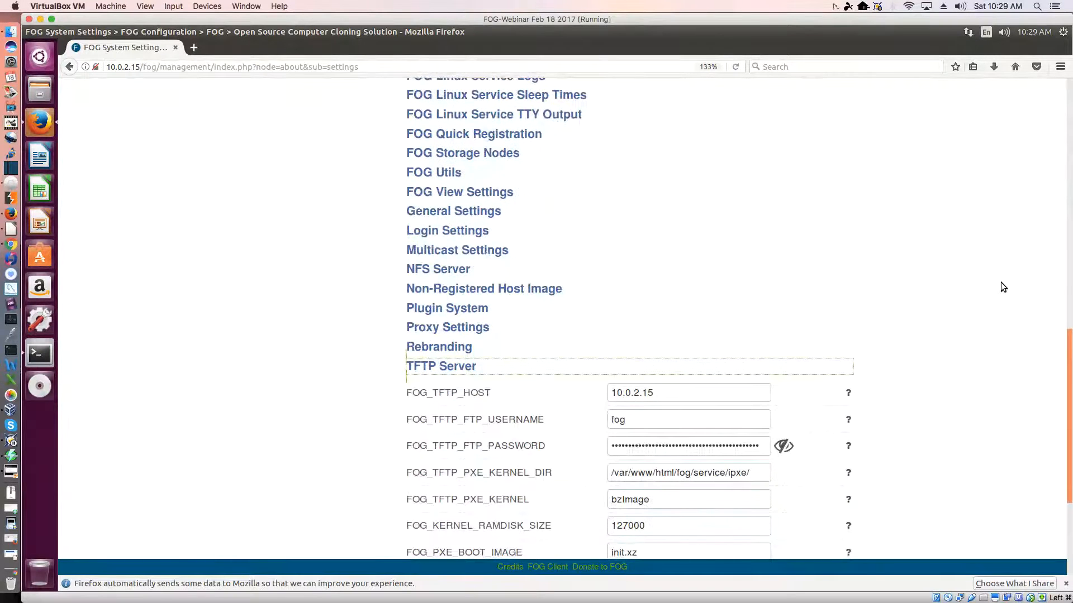
{"action": "scroll", "coordinate": [962, 292], "scroll_direction": "down", "scroll_amount": 2}
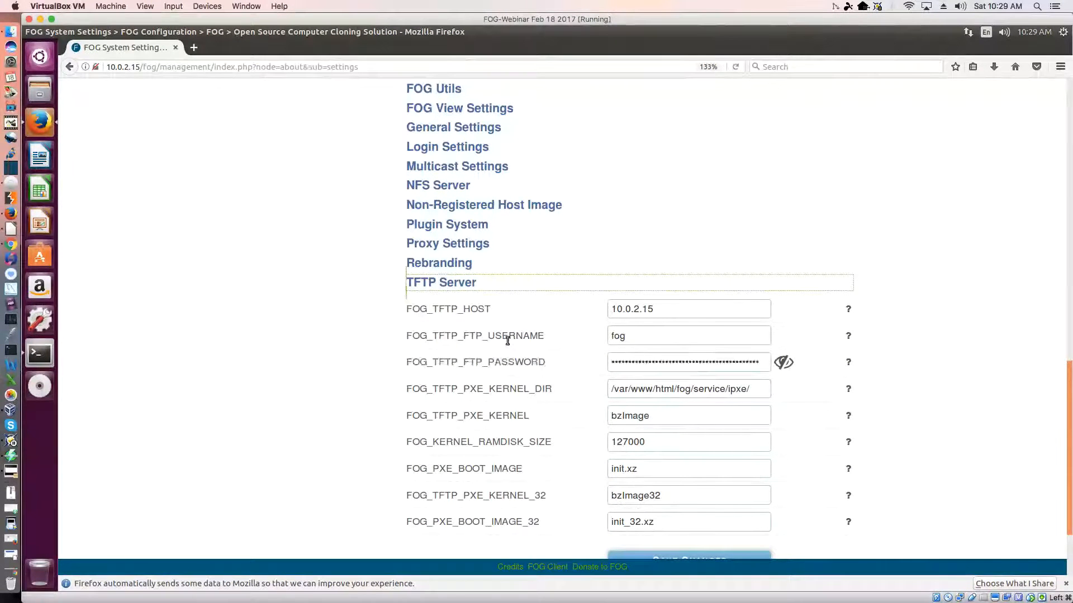
{"action": "left_click", "coordinate": [648, 309]}
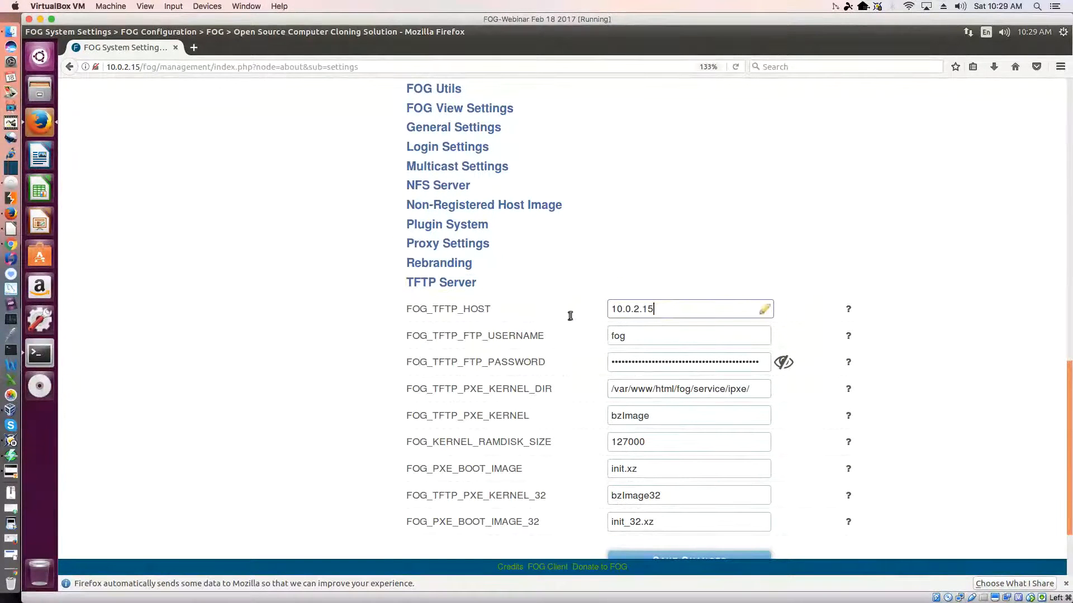
{"action": "left_click_drag", "start_coordinate": [567, 315], "coordinate": [606, 300]}
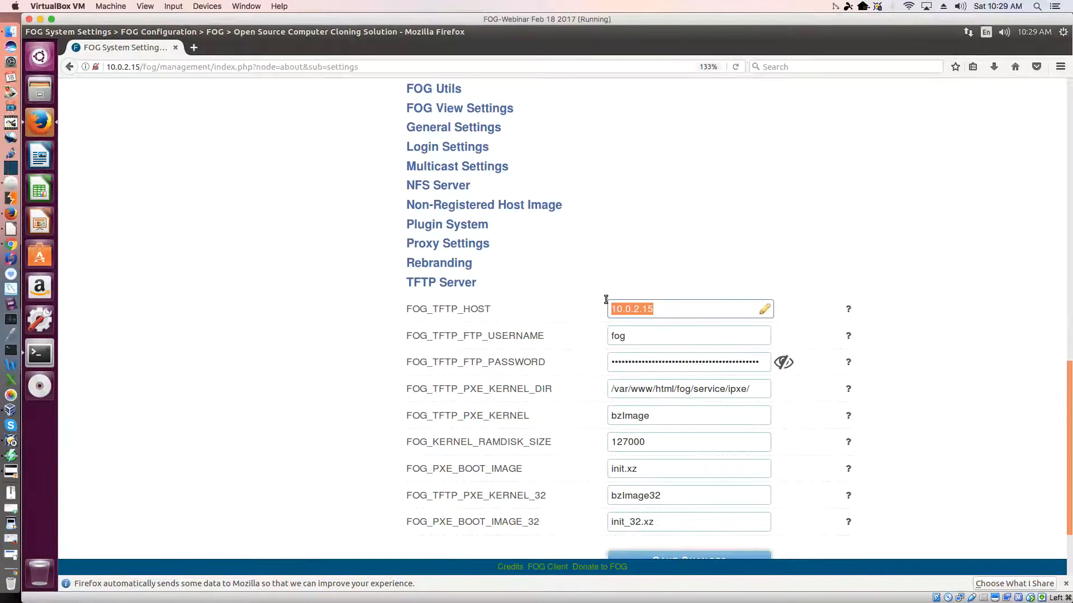
{"action": "type", "text": "172.16.20.2"}
{"action": "left_click", "coordinate": [972, 329]}
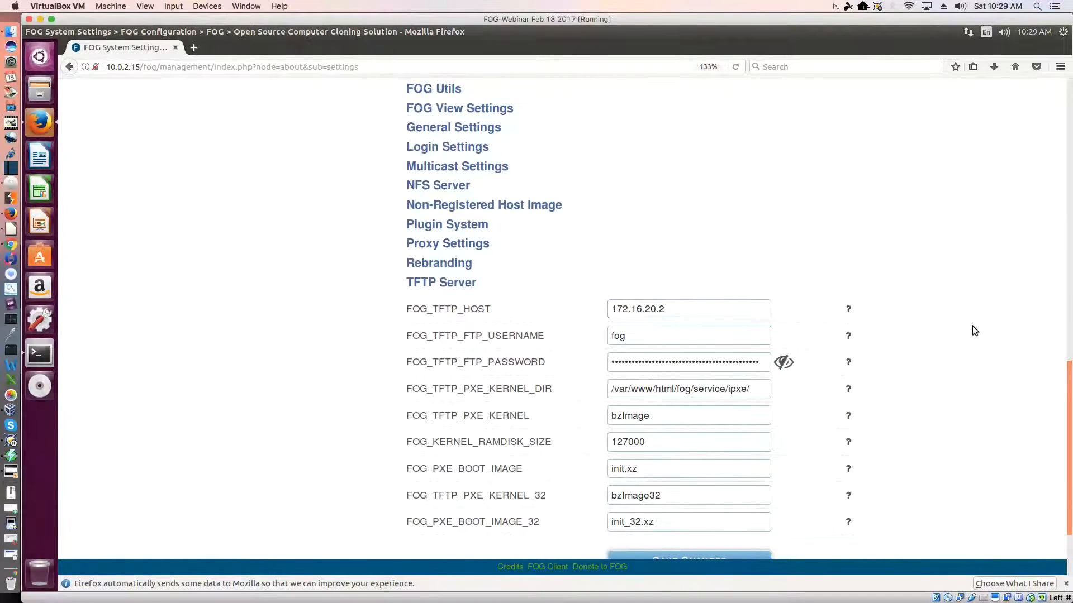
{"action": "scroll", "coordinate": [949, 341], "scroll_direction": "down", "scroll_amount": 3}
{"action": "left_click", "coordinate": [674, 457]}
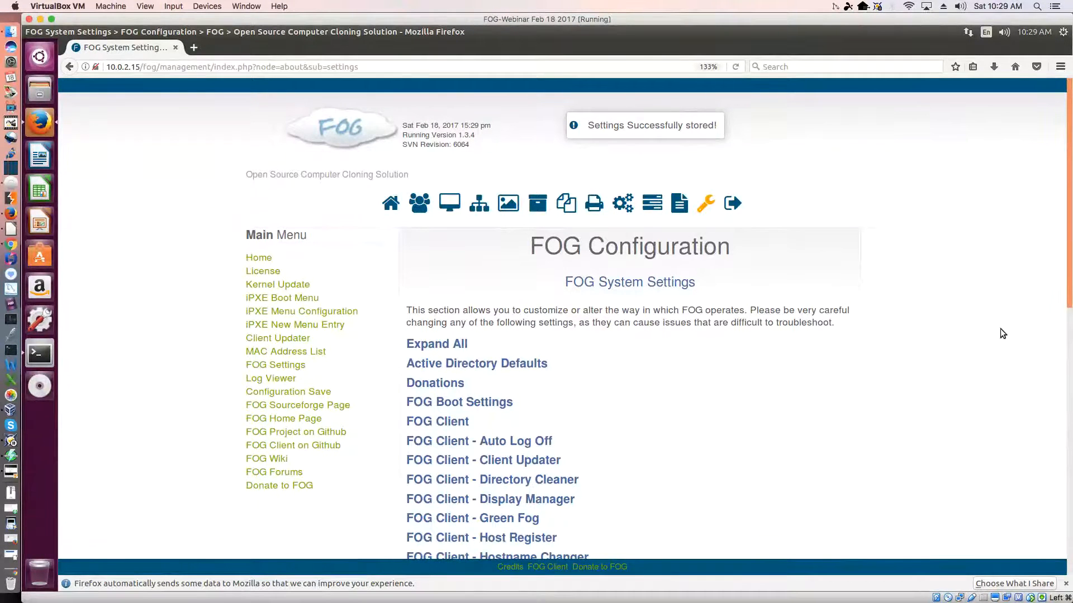
- Set FOG_WEB_HOST to 172.16.20.2 in the Web Server settings and save the changes
{"action": "scroll", "coordinate": [1001, 333], "scroll_direction": "down", "scroll_amount": 10}
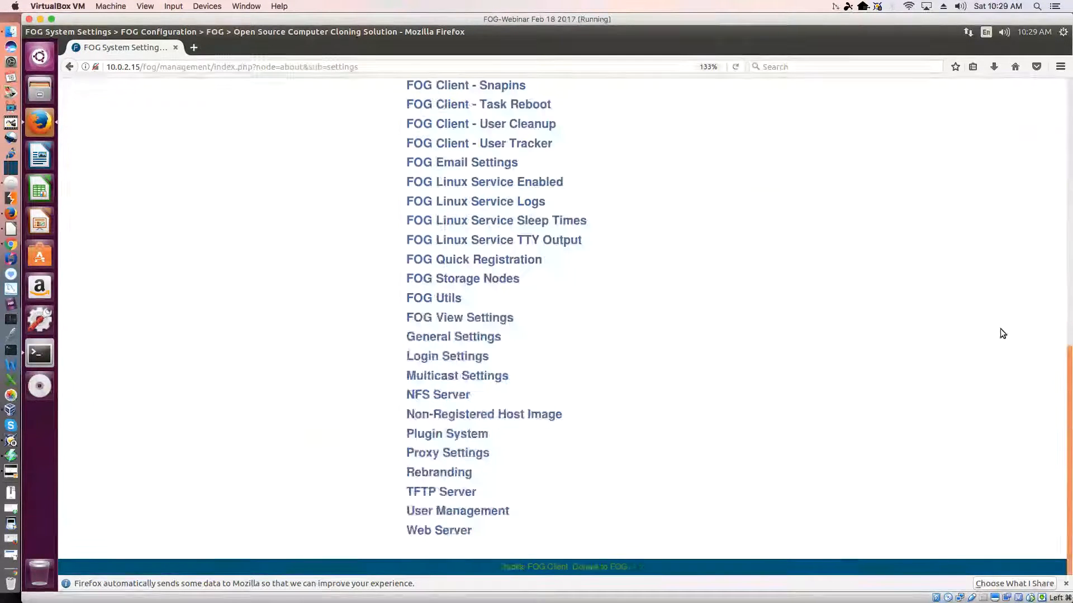
{"action": "left_click", "coordinate": [428, 532]}
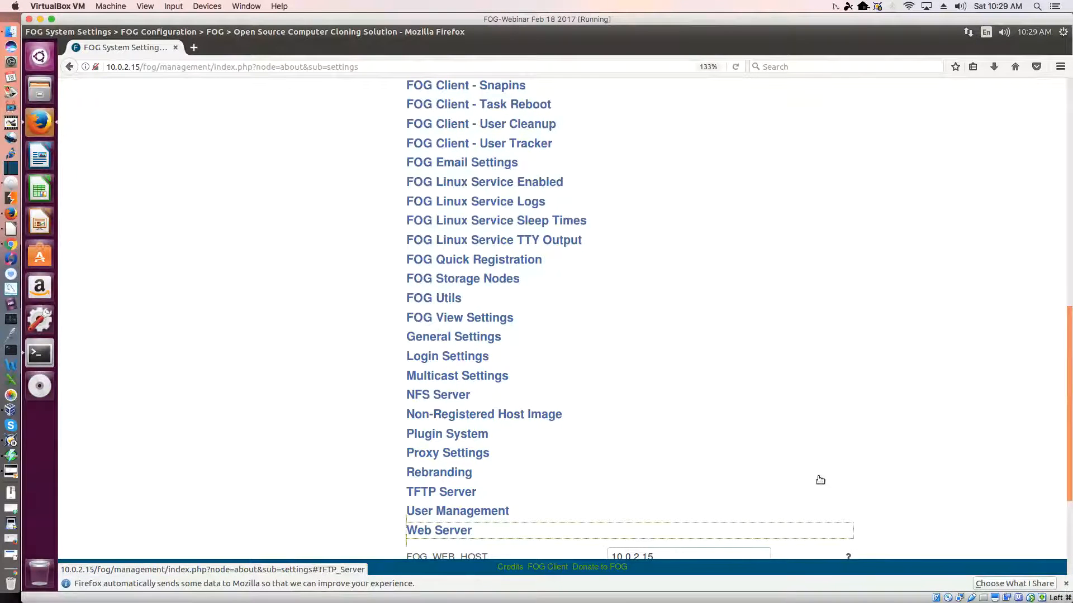
{"action": "scroll", "coordinate": [819, 467], "scroll_direction": "down", "scroll_amount": 3}
{"action": "left_click_drag", "start_coordinate": [692, 382], "coordinate": [577, 377]}
{"action": "type", "text": "172.16.20.2"}
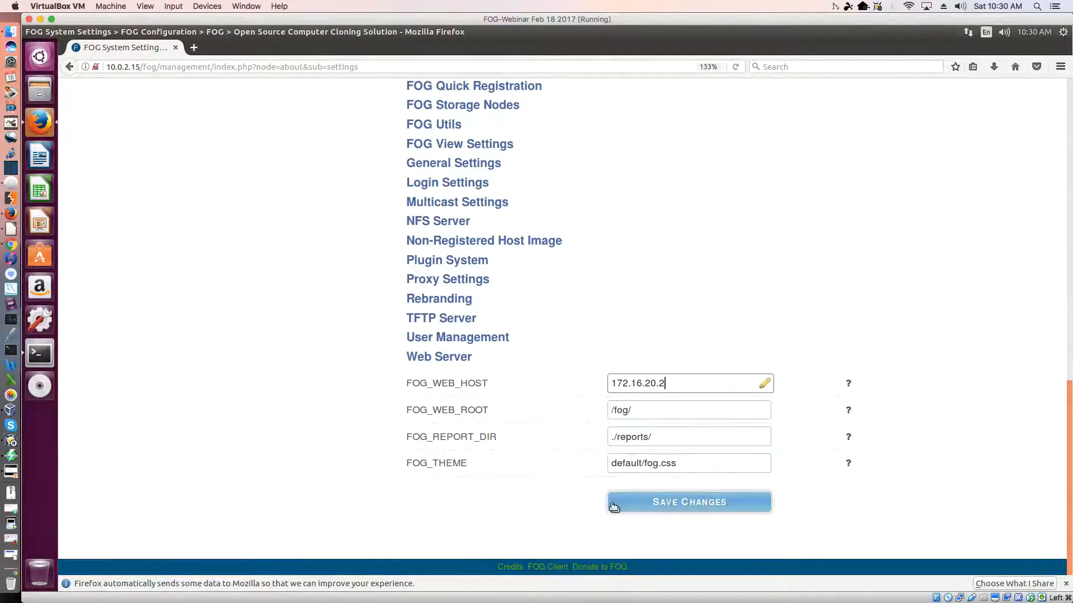
{"action": "left_click", "coordinate": [697, 508]}
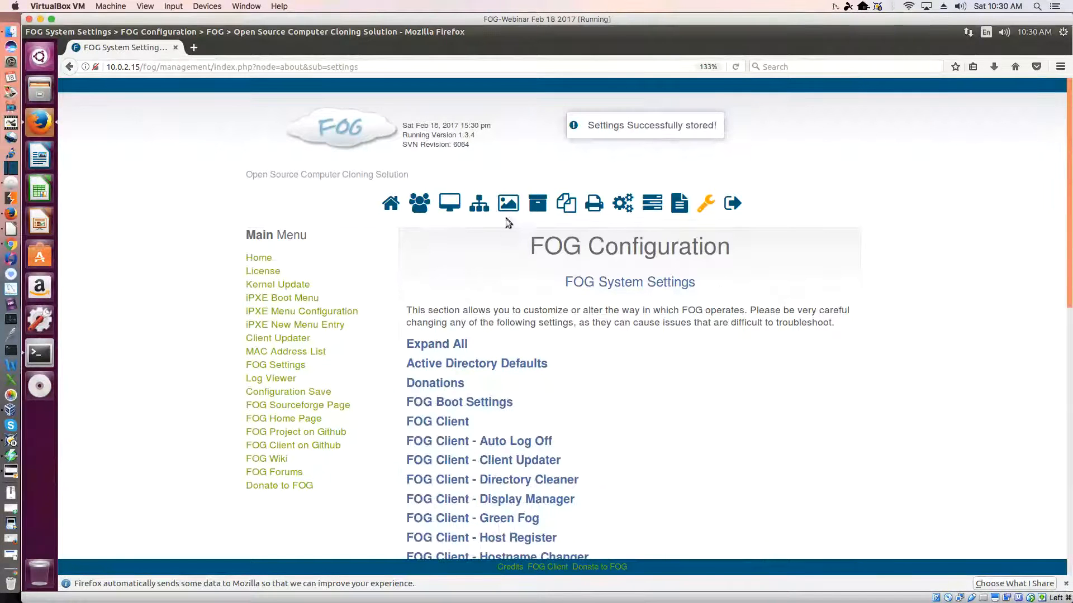
- Set the DefaultMember storage node's IP address to 172.16.20.2 and update the node
{"action": "left_click", "coordinate": [542, 207]}
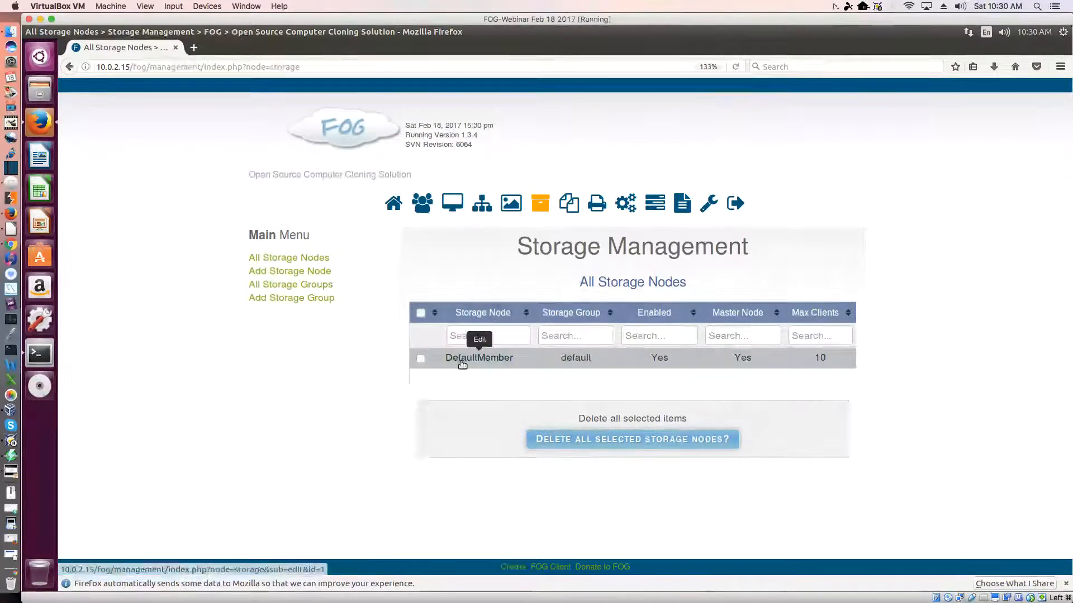
{"action": "left_click", "coordinate": [462, 360]}
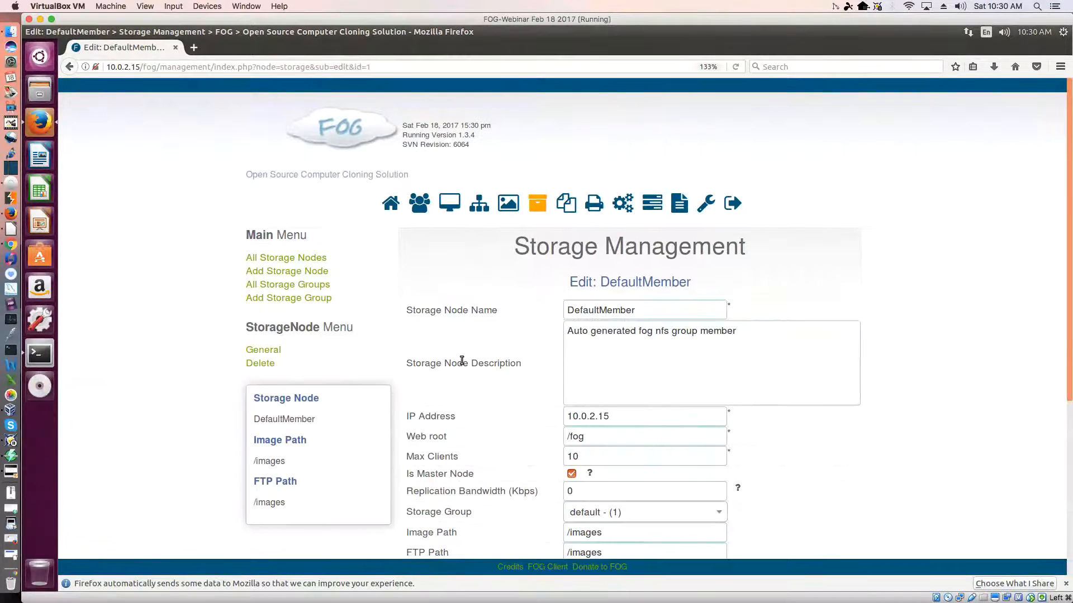
{"action": "left_click_drag", "start_coordinate": [608, 416], "coordinate": [558, 413]}
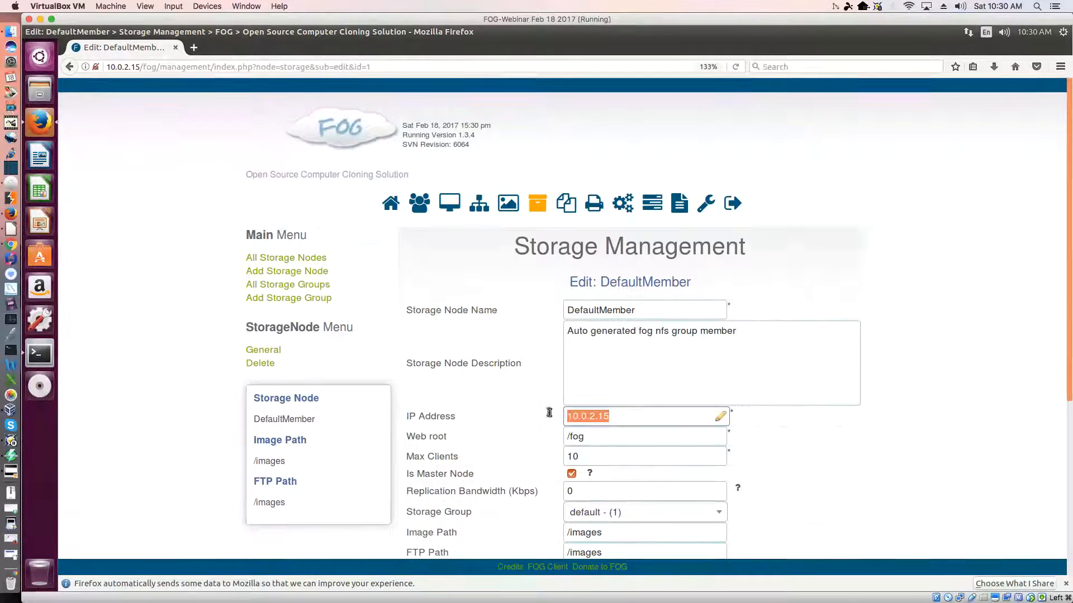
{"action": "type", "text": "17"}
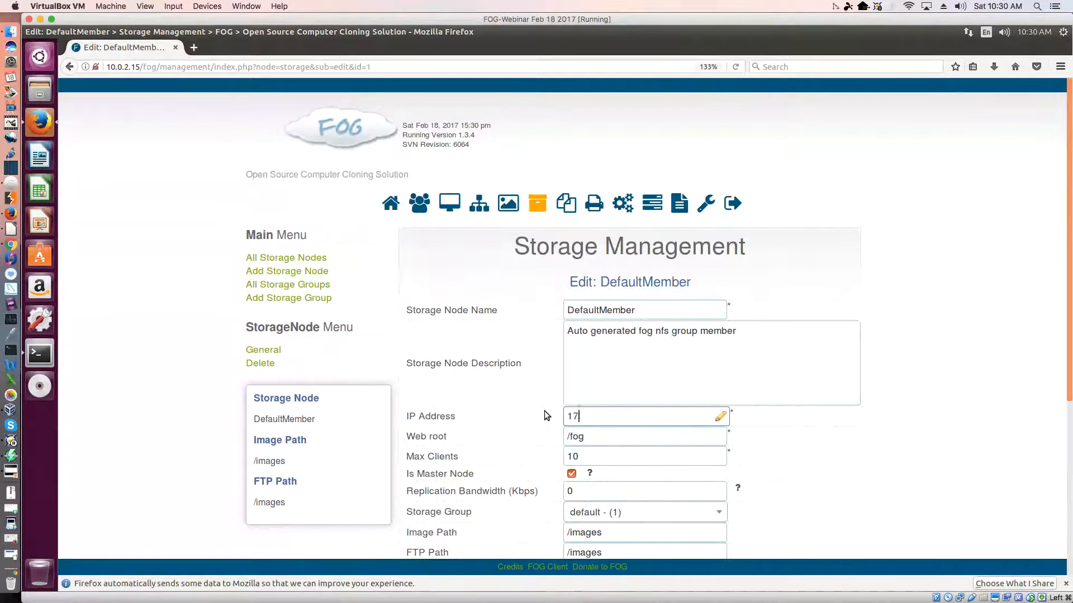
{"action": "type", "text": "2.16.20.2"}
{"action": "left_click", "coordinate": [928, 414]}
{"action": "scroll", "coordinate": [929, 414], "scroll_direction": "down", "scroll_amount": 3}
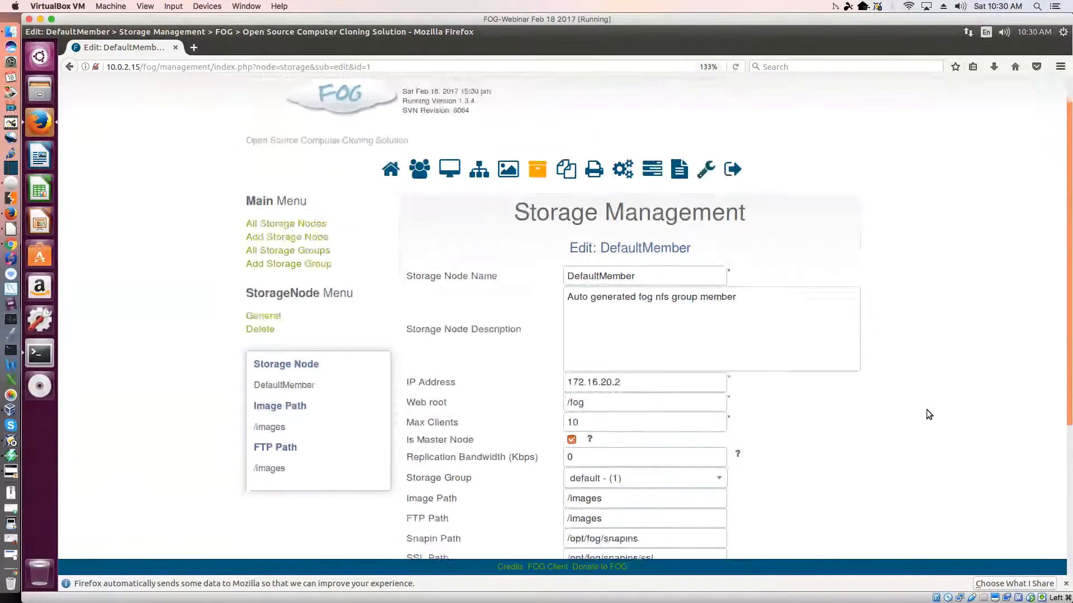
{"action": "scroll", "coordinate": [926, 410], "scroll_direction": "down", "scroll_amount": 2}
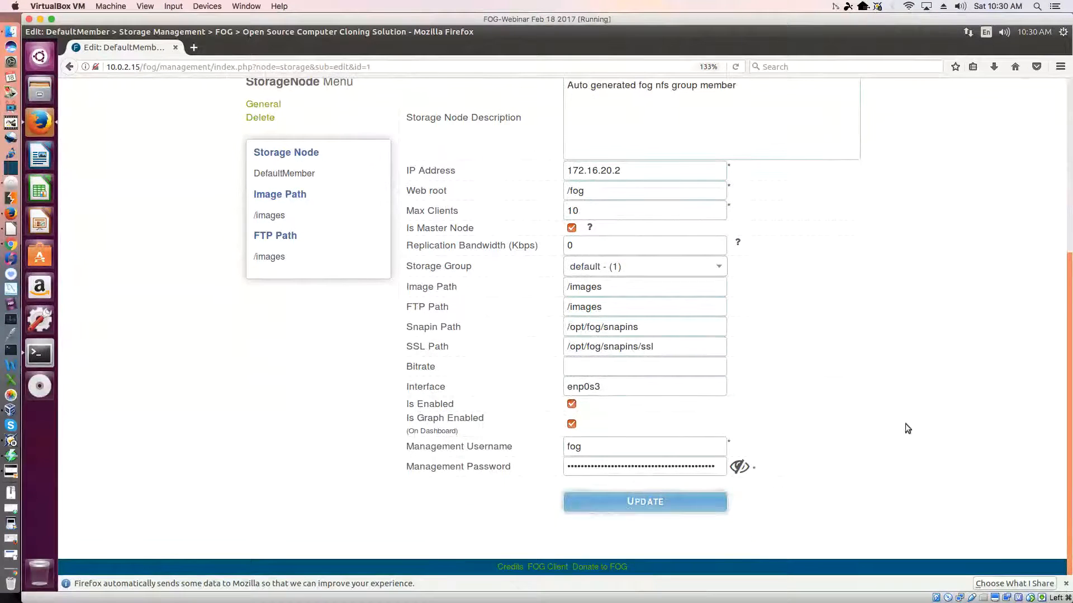
{"action": "left_click", "coordinate": [603, 507]}
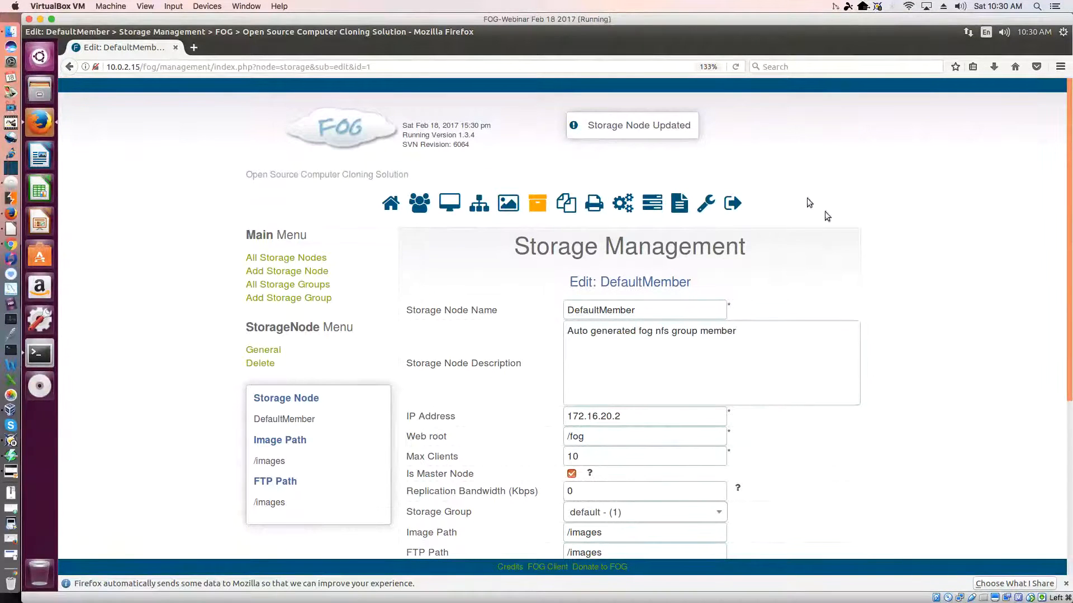
- Log out of the FOG management page and close Firefox
{"action": "left_click", "coordinate": [732, 205]}
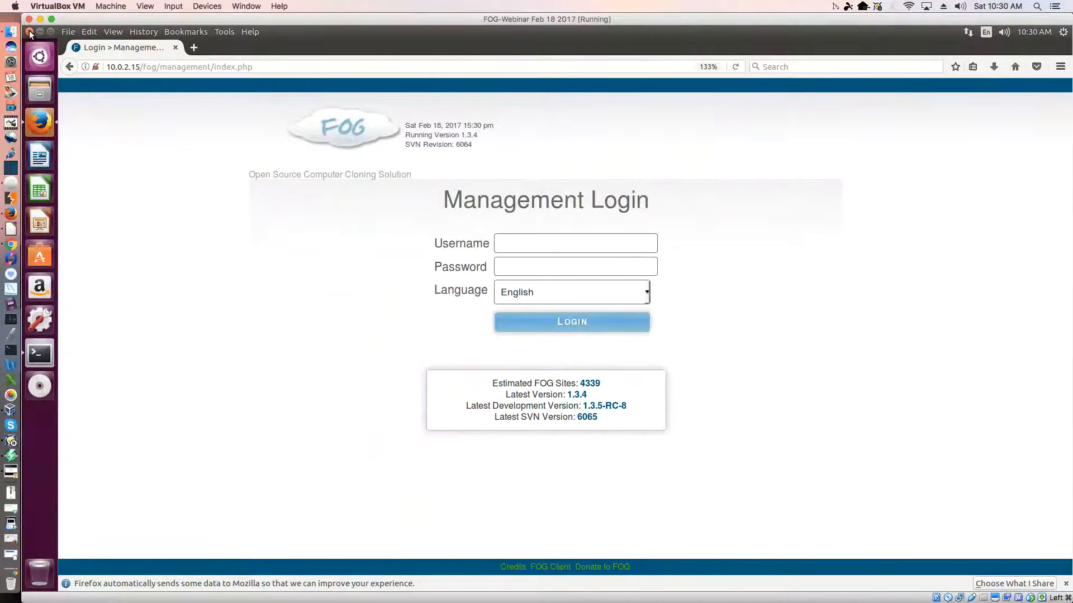
{"action": "left_click", "coordinate": [29, 31]}
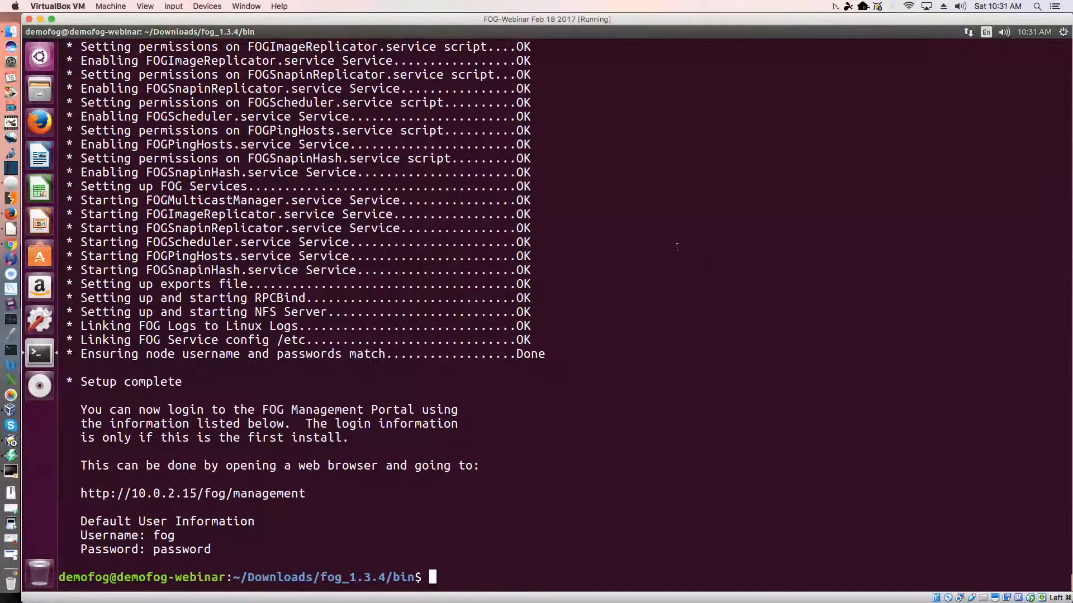
- Clear the terminal and open /opt/fog/.fogsettings in gedit with sudo, authenticating with the account password
{"action": "key", "text": "ctrl+l"}
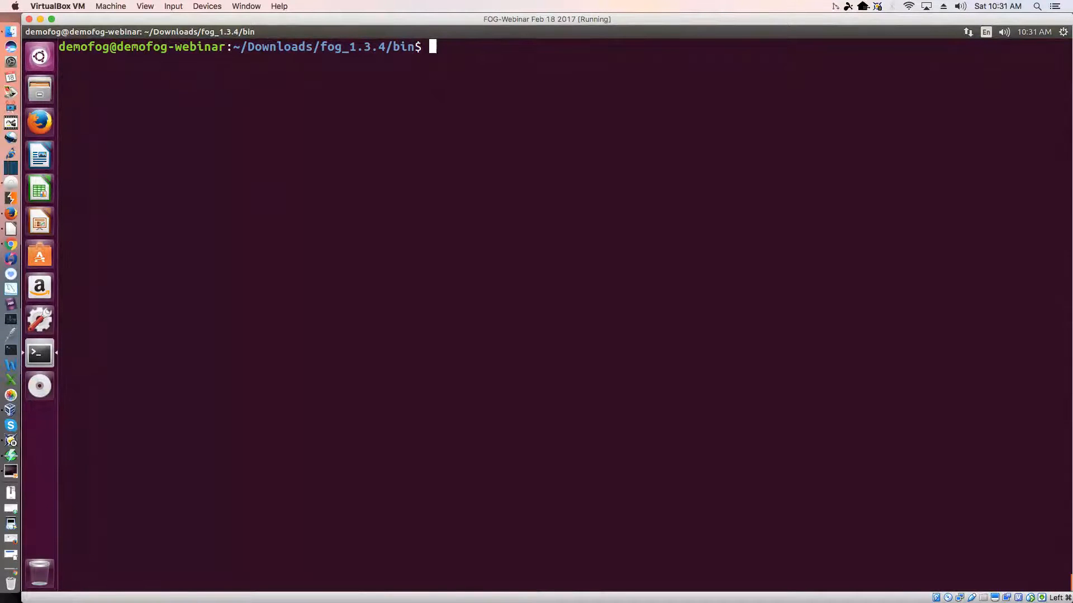
{"action": "type", "text": "sudo gedit"}
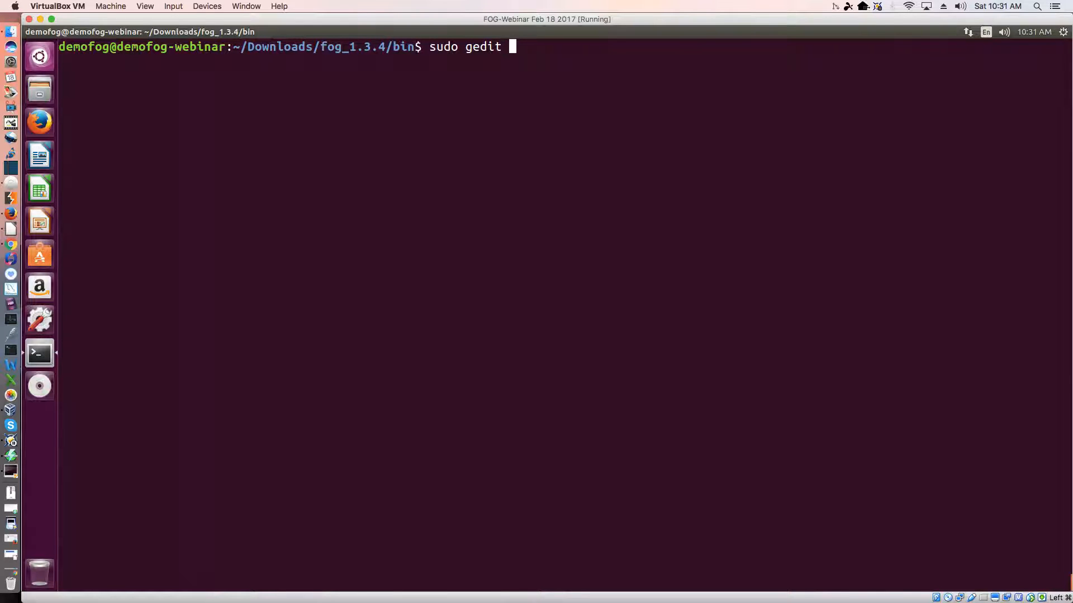
{"action": "type", "text": "/opt/fog/.fog"}
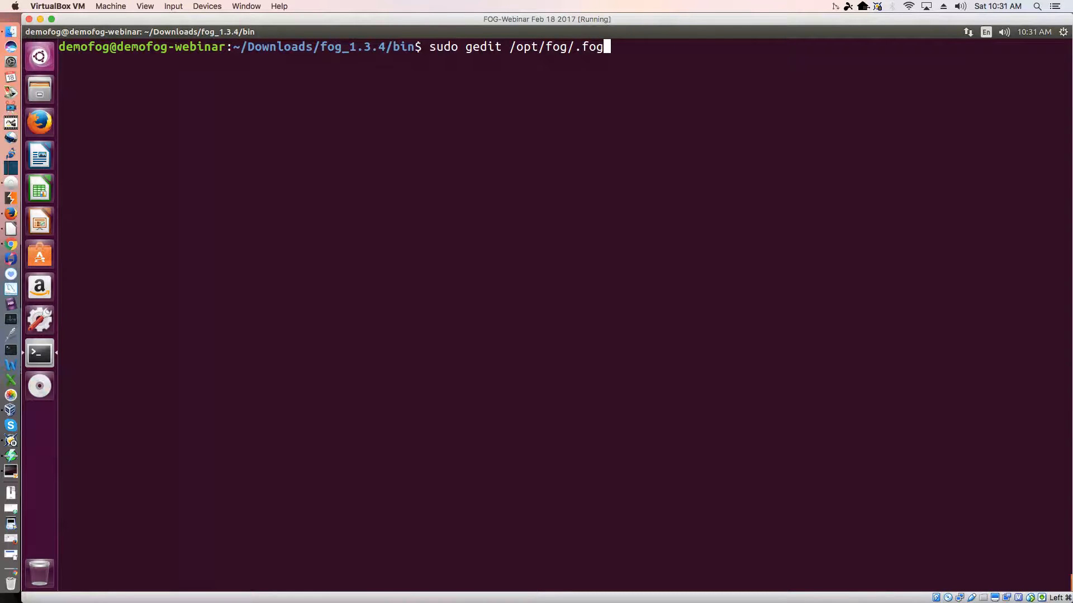
{"action": "type", "text": "settings"}
{"action": "key", "text": "Return"}
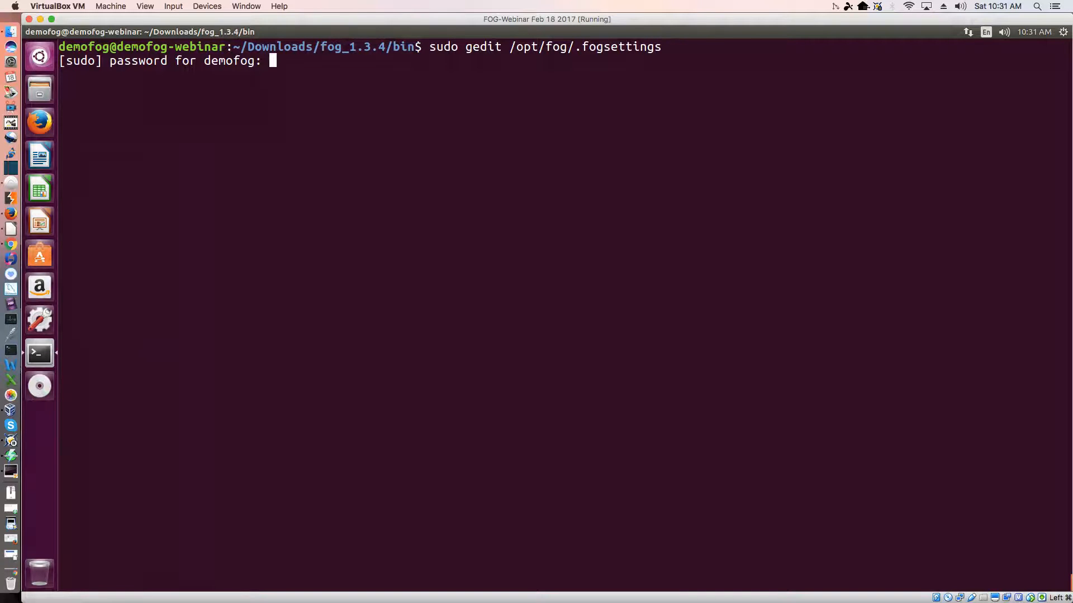
{"action": "key", "text": "Return"}
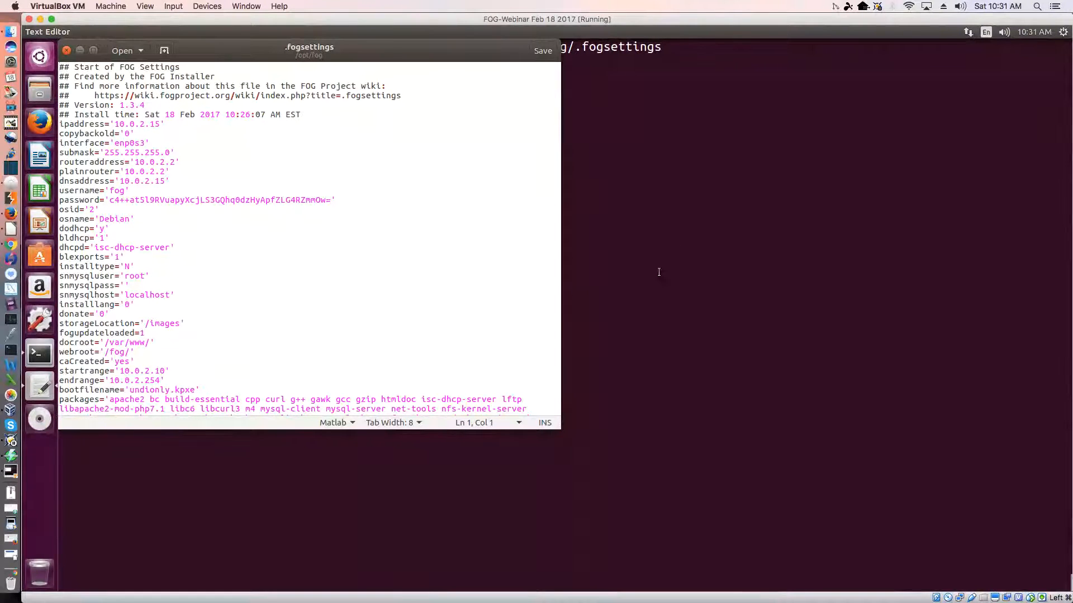
- Replace all occurrences of 10.0.2.2 with 172.16.20.2 in the .fogsettings file
{"action": "left_click_drag", "start_coordinate": [396, 55], "coordinate": [640, 53]}
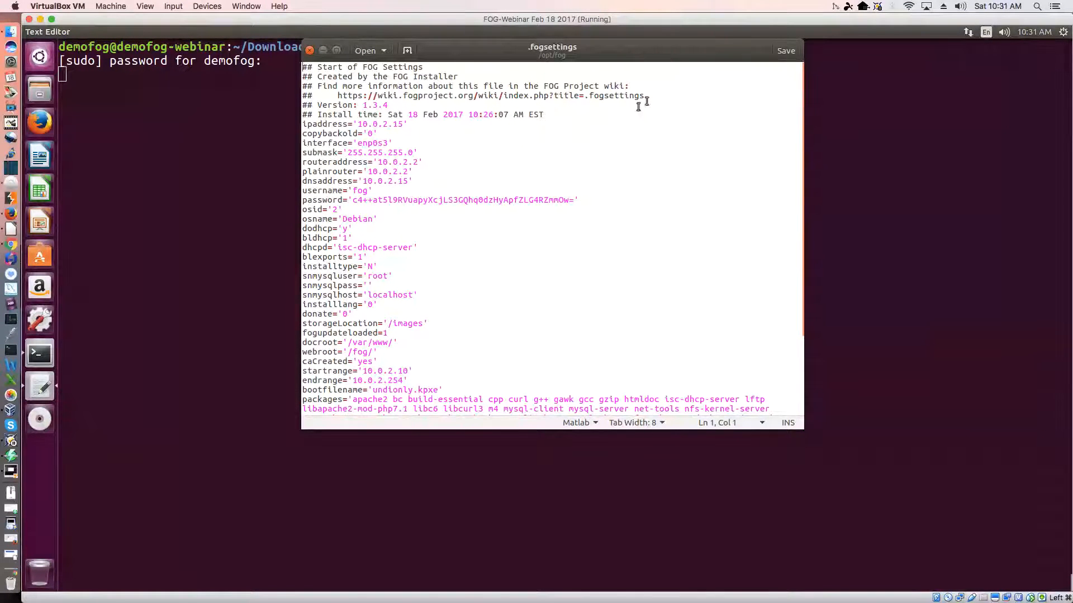
{"action": "left_click", "coordinate": [650, 79]}
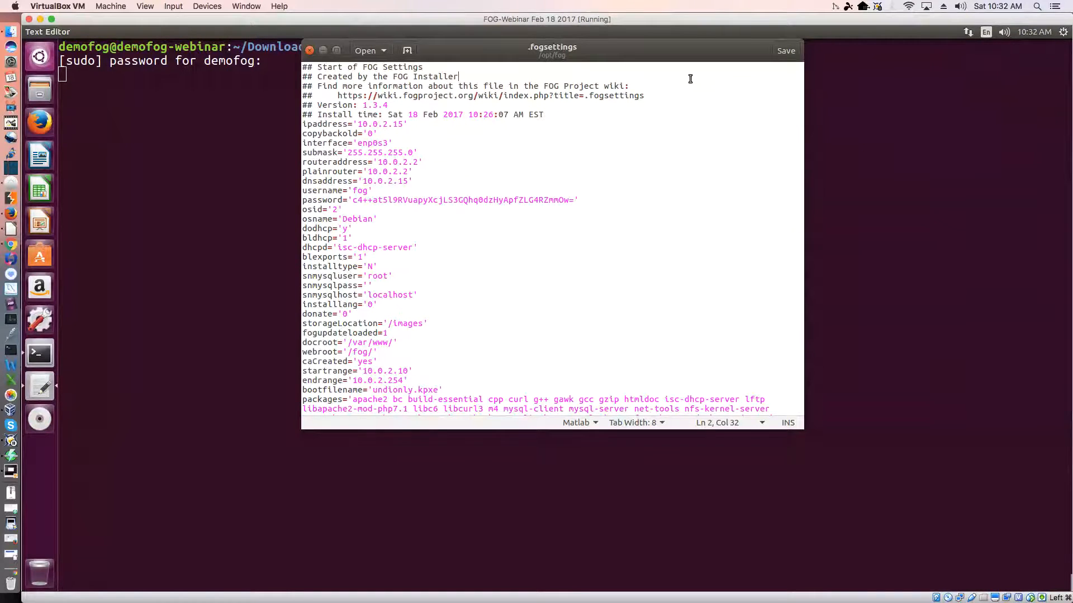
{"action": "key", "text": "ctrl+h"}
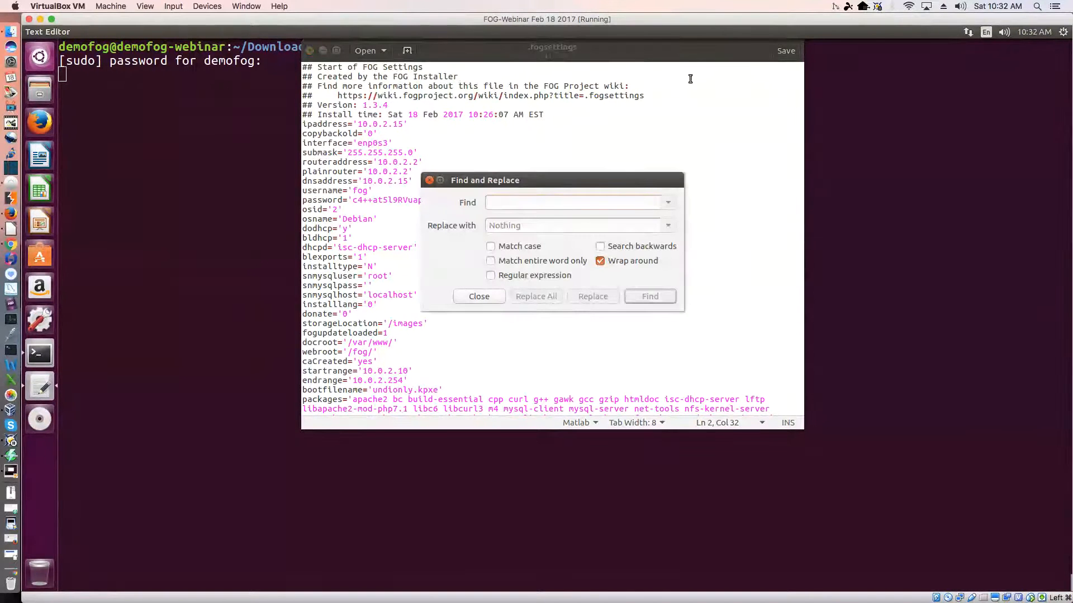
{"action": "type", "text": "10"}
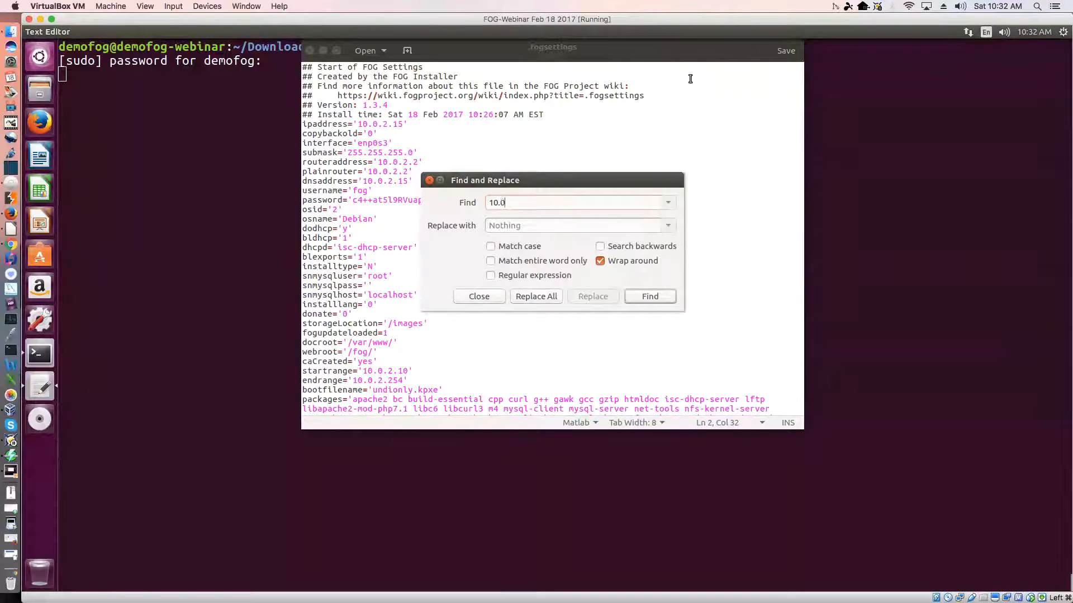
{"action": "type", "text": "2"}
{"action": "key", "text": "Tab"}
{"action": "type", "text": "172.16.20.2"}
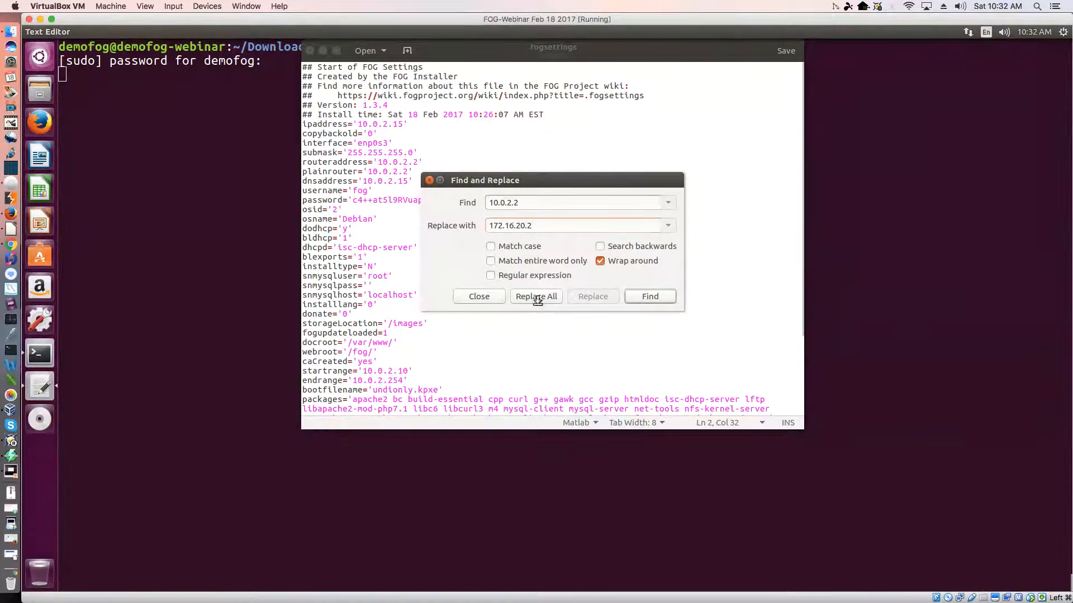
{"action": "left_click", "coordinate": [537, 295]}
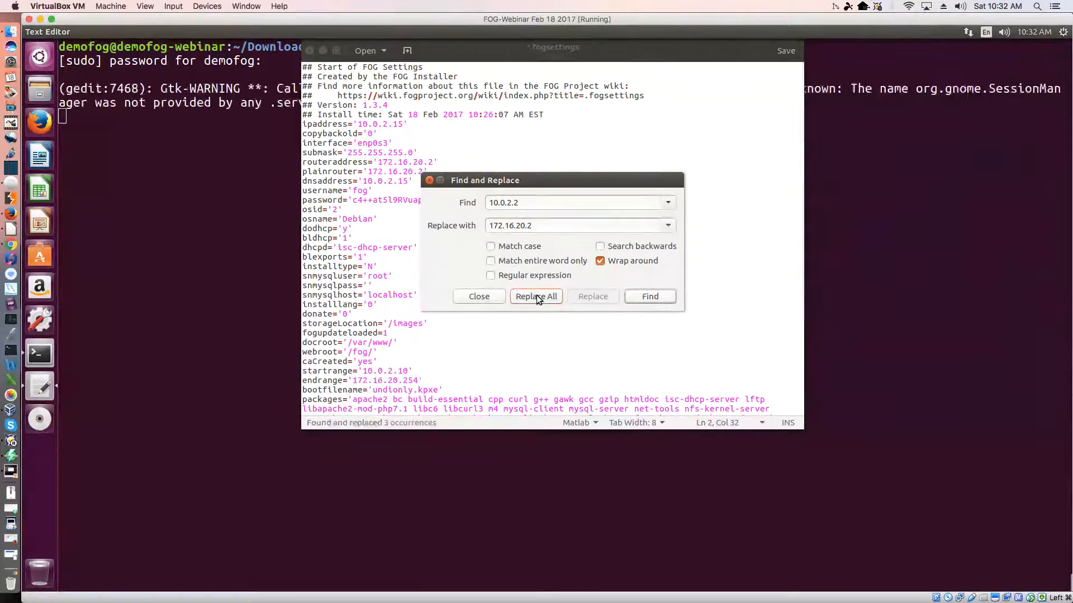
- Replace all occurrences of 10.0.2.15 with 172.16.20.2 in .fogsettings and close Find and Replace
{"action": "left_click", "coordinate": [570, 202]}
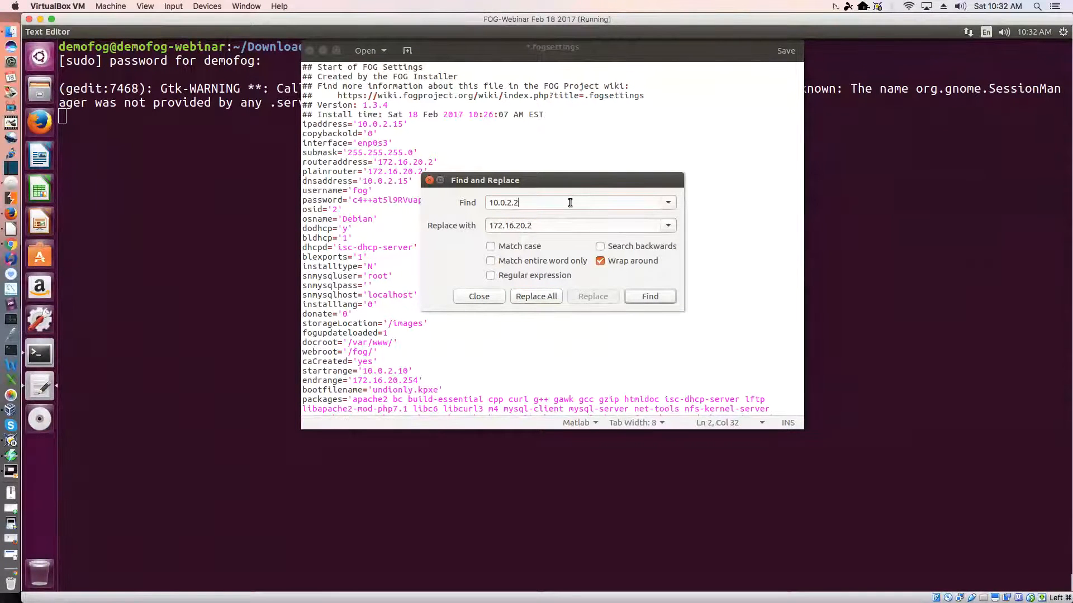
{"action": "key", "text": "BackSpace"}
{"action": "type", "text": "15"}
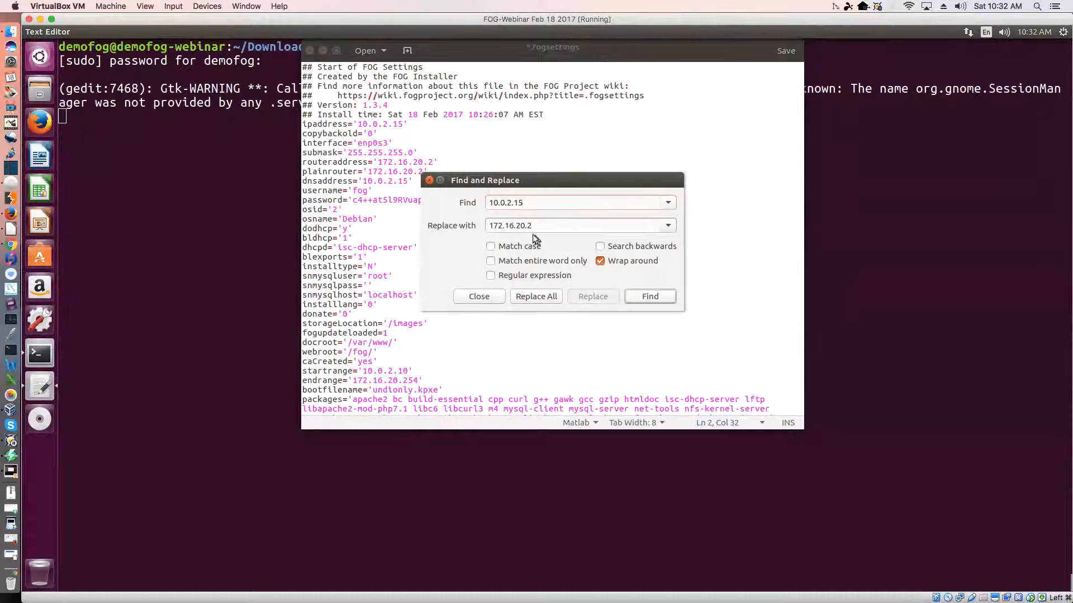
{"action": "left_click", "coordinate": [527, 297]}
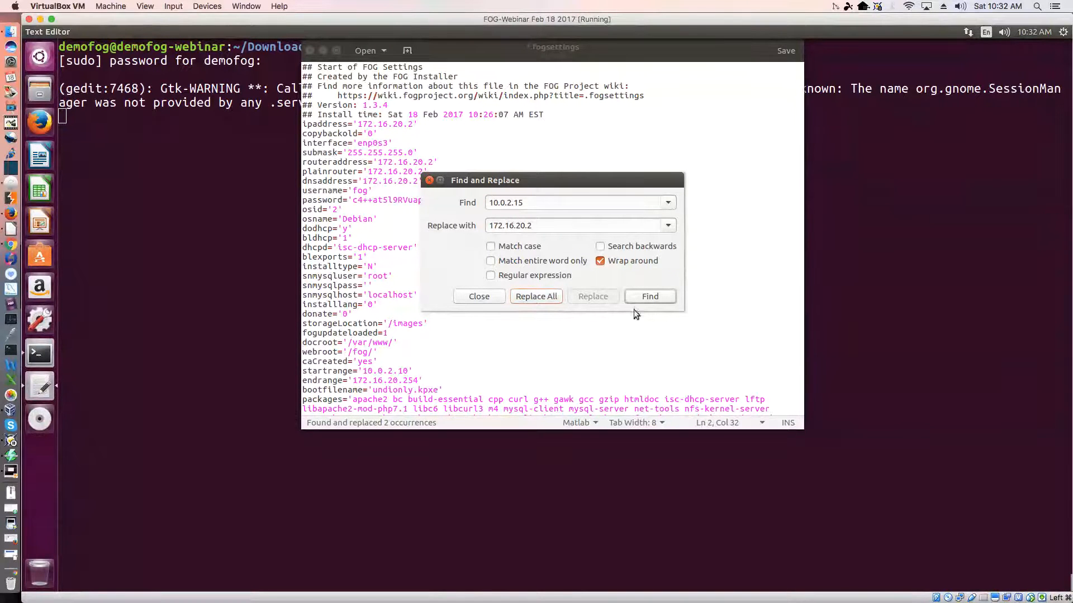
{"action": "left_click", "coordinate": [479, 297]}
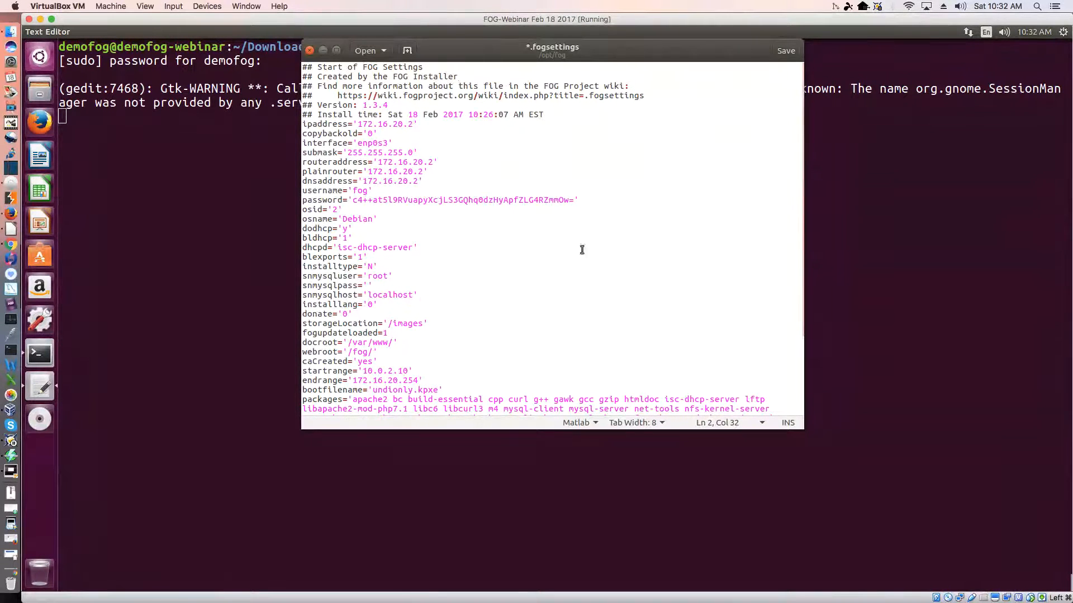
- Set the startrange value in .fogsettings to 172.16.20.100
{"action": "left_click", "coordinate": [703, 186]}
{"action": "scroll", "coordinate": [702, 185], "scroll_direction": "down", "scroll_amount": 3}
{"action": "scroll", "coordinate": [702, 185], "scroll_direction": "up", "scroll_amount": 3}
{"action": "scroll", "coordinate": [702, 185], "scroll_direction": "down", "scroll_amount": 5}
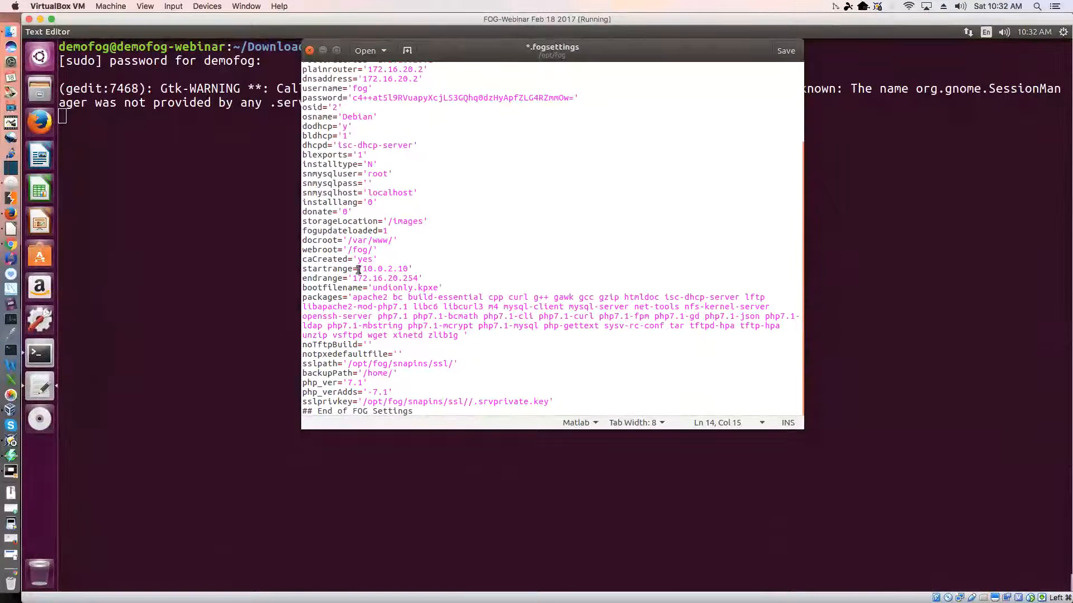
{"action": "left_click", "coordinate": [409, 269]}
{"action": "key", "text": "BackSpace"}
{"action": "key", "text": "BackSpace"}
{"action": "key", "text": "BackSpace"}
{"action": "key", "text": "BackSpace"}
{"action": "key", "text": "BackSpace"}
{"action": "key", "text": "BackSpace"}
{"action": "key", "text": "BackSpace"}
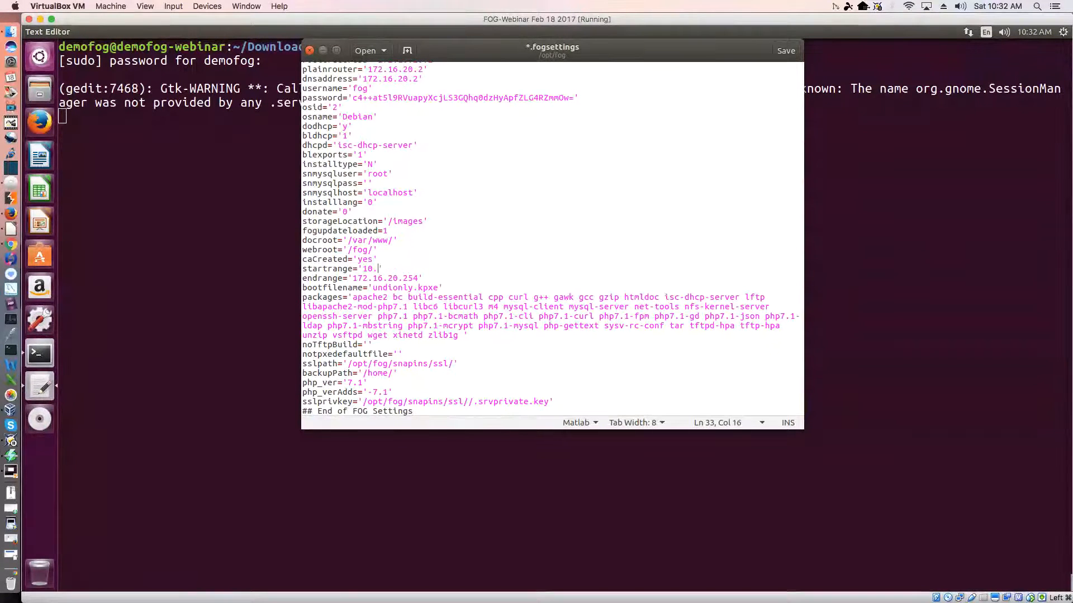
{"action": "key", "text": "BackSpace"}
{"action": "key", "text": "BackSpace"}
{"action": "type", "text": "172.16.2"}
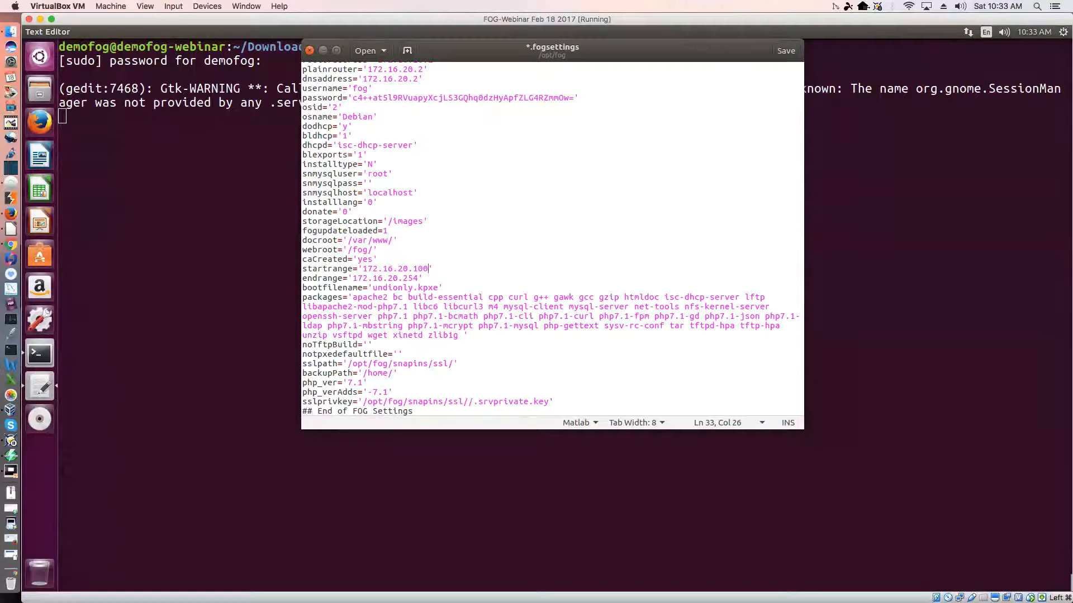
- Save the edited .fogsettings file and close the text editor
{"action": "left_click", "coordinate": [386, 52]}
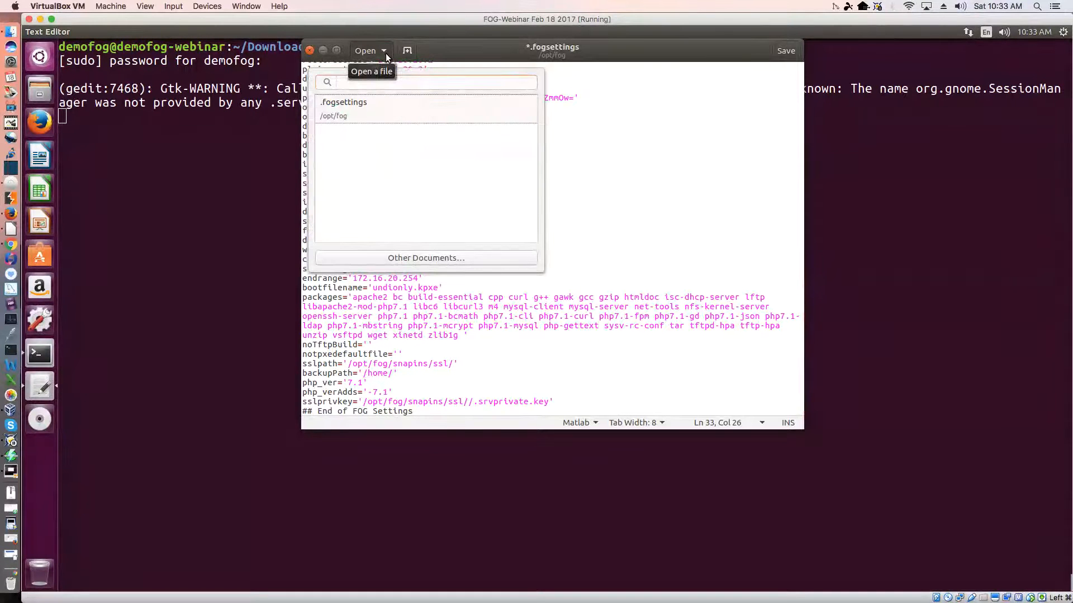
{"action": "left_click", "coordinate": [796, 56]}
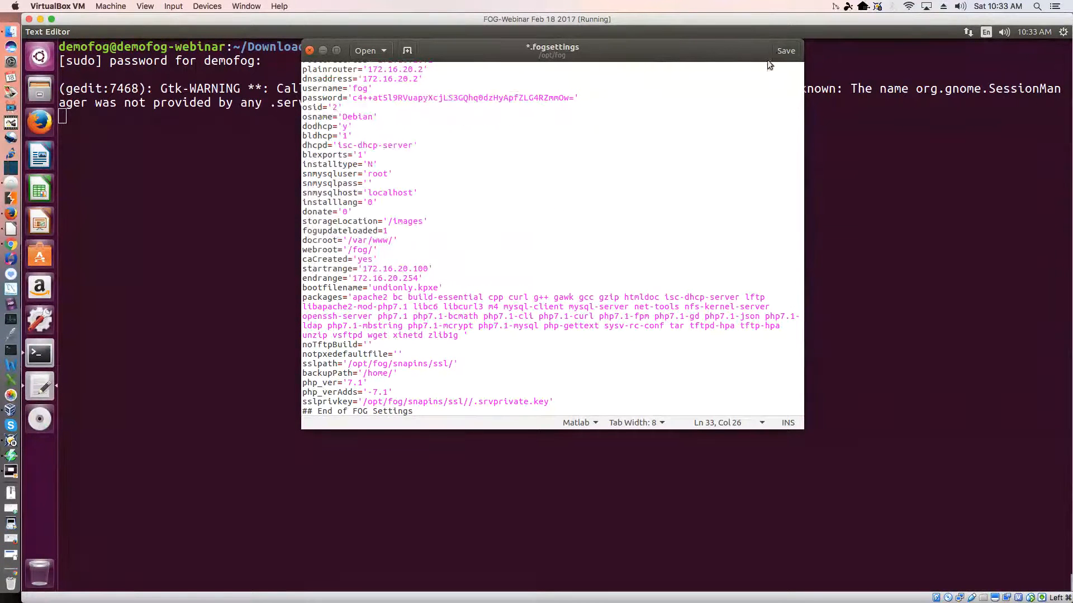
{"action": "left_click", "coordinate": [783, 51]}
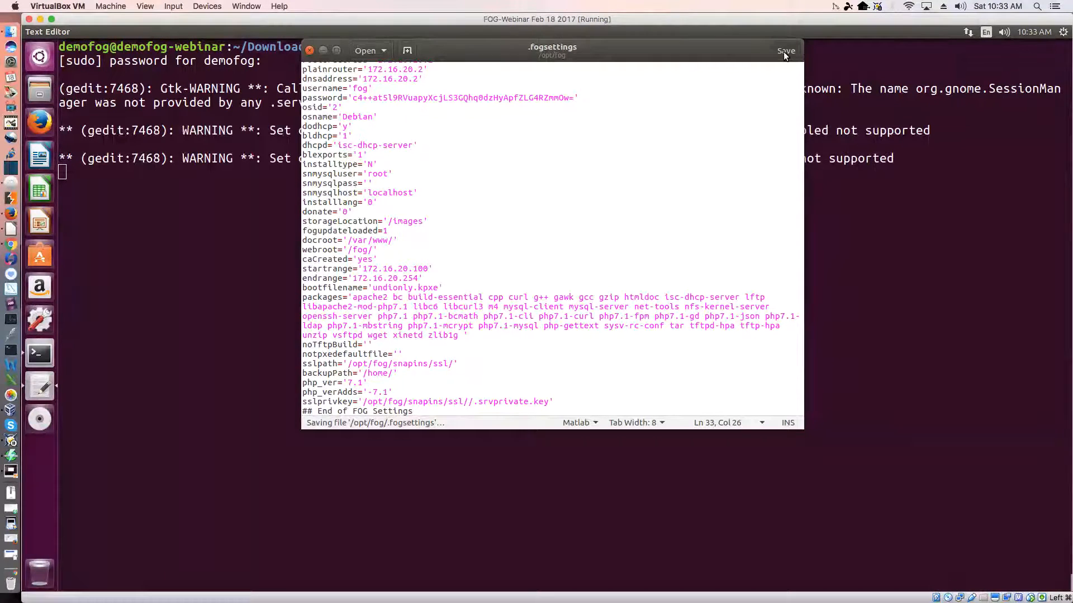
{"action": "left_click", "coordinate": [309, 50]}
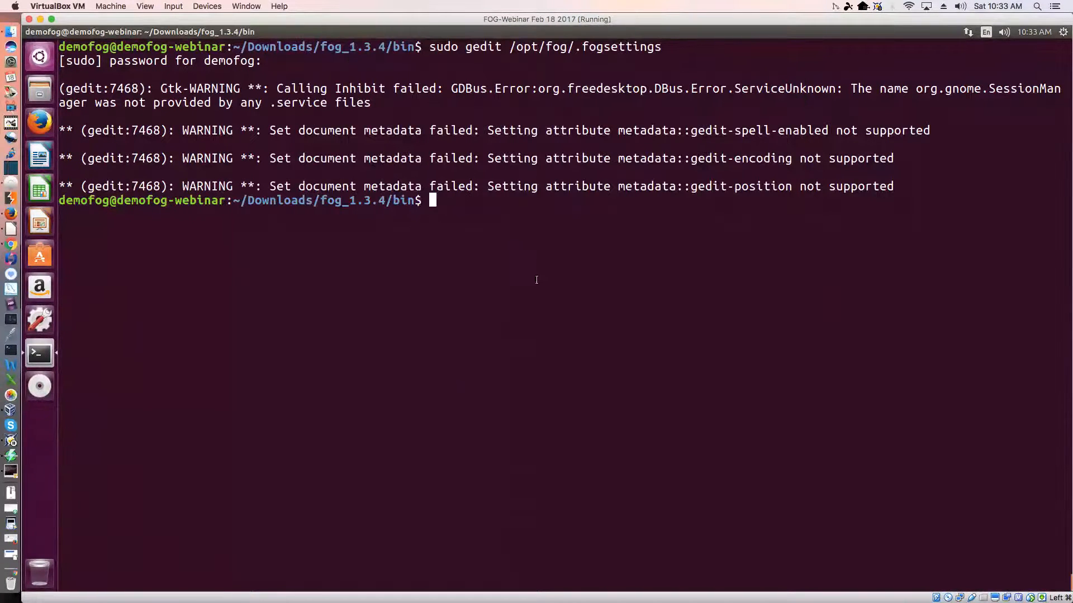
- Clear the terminal and review the address settings in /opt/fog/.fogsettings through to its end with less, then quit the viewer
{"action": "key", "text": "ctrl+l"}
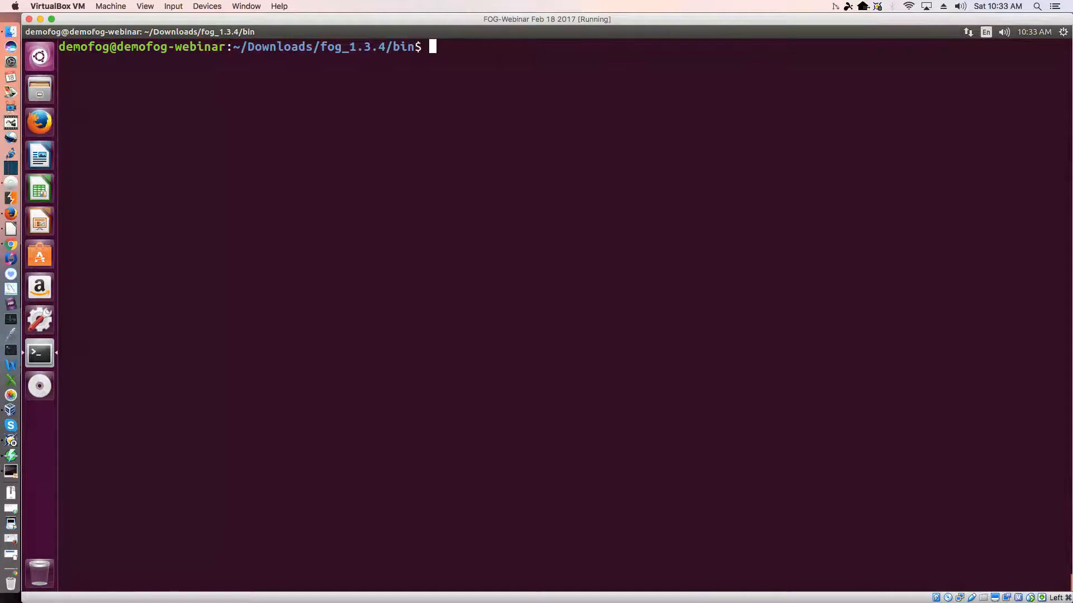
{"action": "type", "text": "less /h"}
{"action": "key", "text": "BackSpace"}
{"action": "type", "text": "opt/fog"}
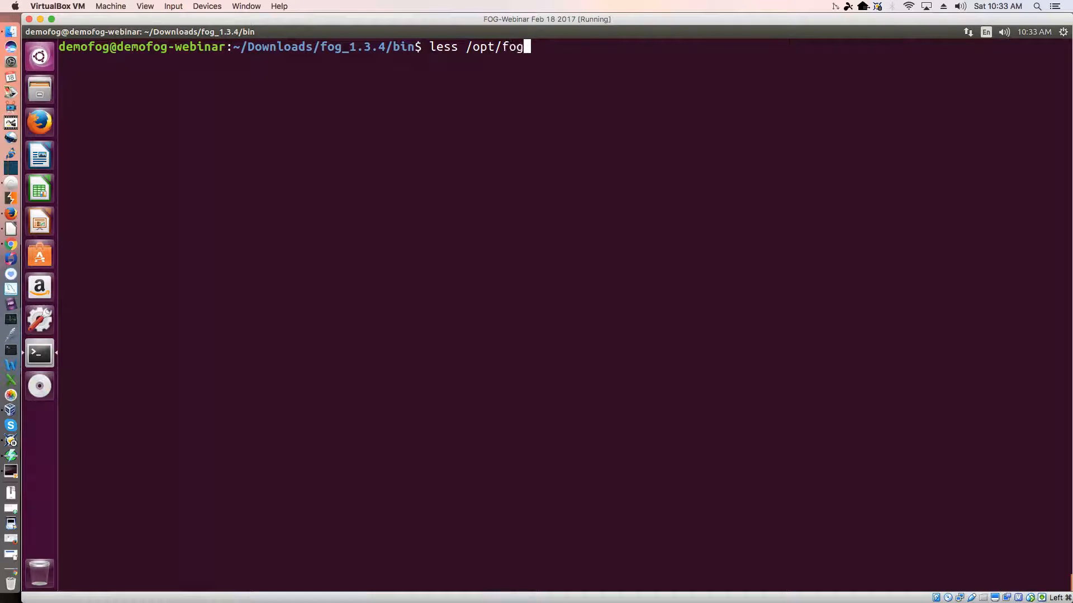
{"action": "type", "text": "/.fog"}
{"action": "key", "text": "Tab"}
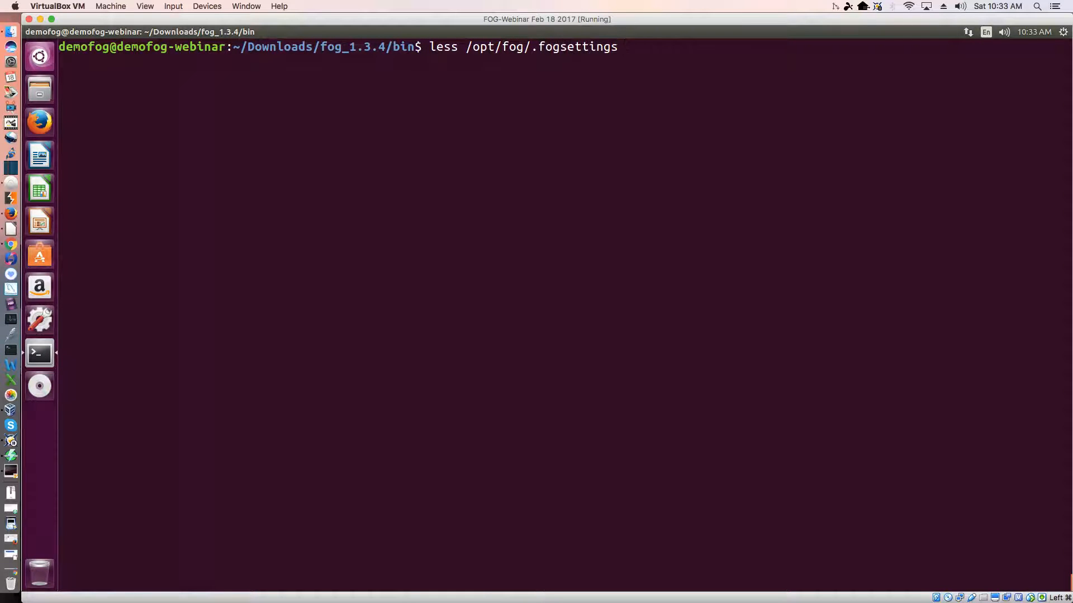
{"action": "key", "text": "Return"}
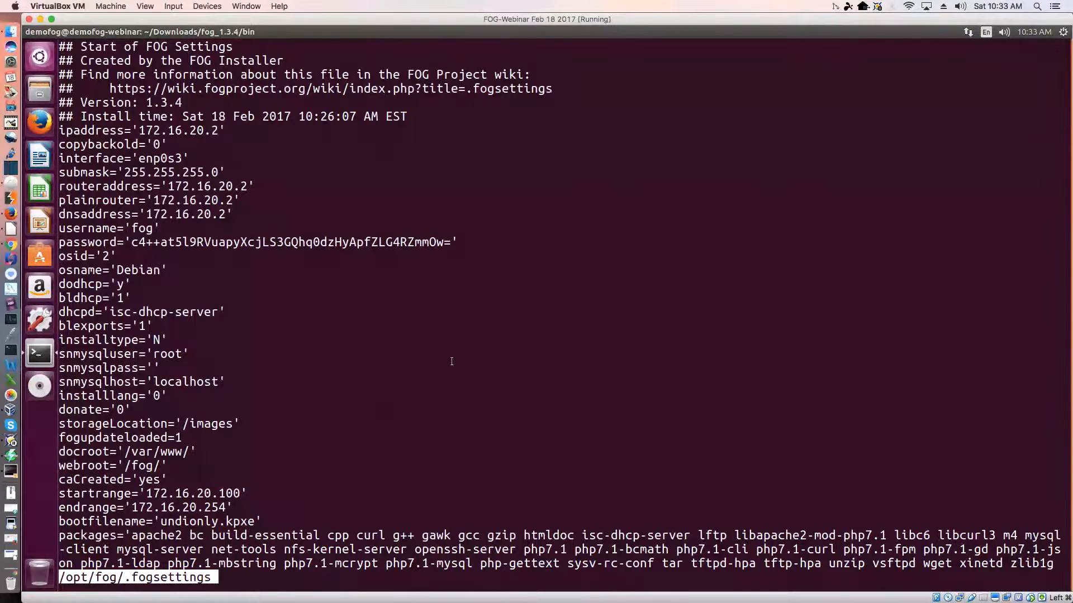
{"action": "scroll", "coordinate": [455, 335], "scroll_direction": "down", "scroll_amount": 2}
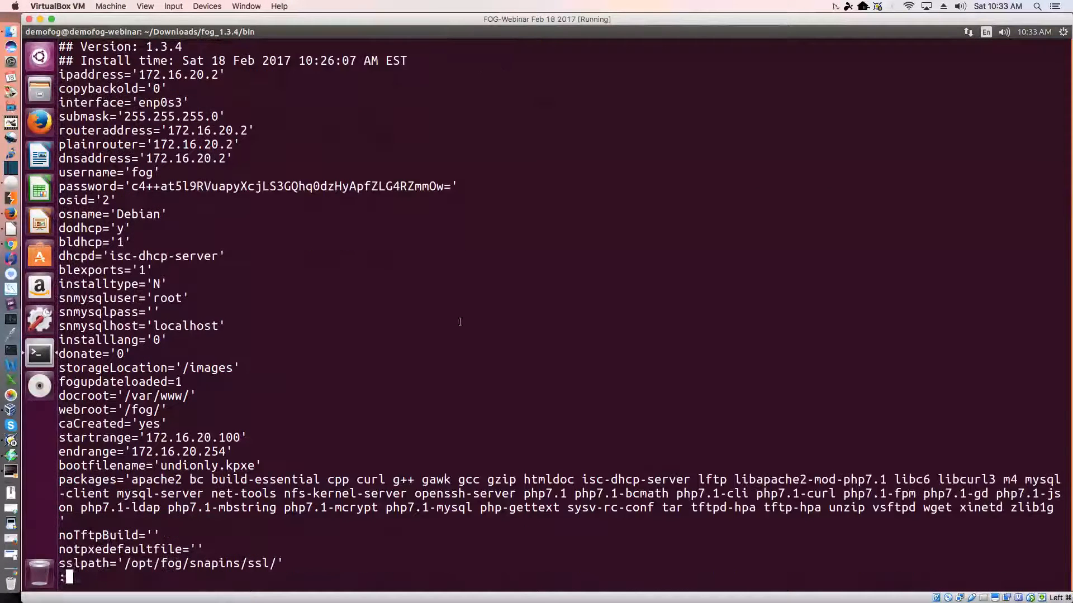
{"action": "scroll", "coordinate": [454, 301], "scroll_direction": "down", "scroll_amount": 2}
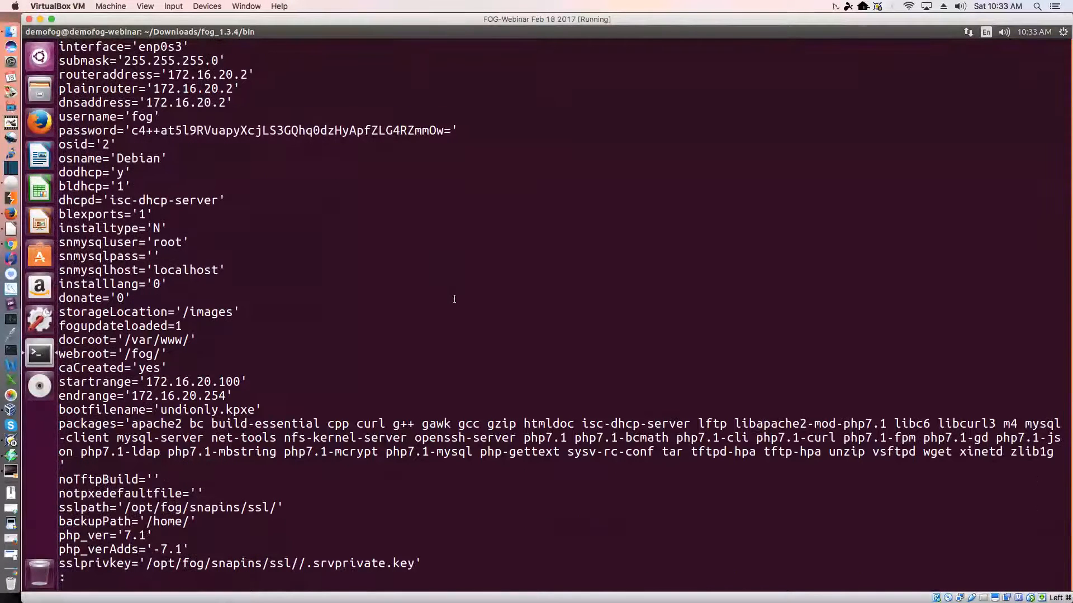
{"action": "scroll", "coordinate": [454, 299], "scroll_direction": "down", "scroll_amount": 1}
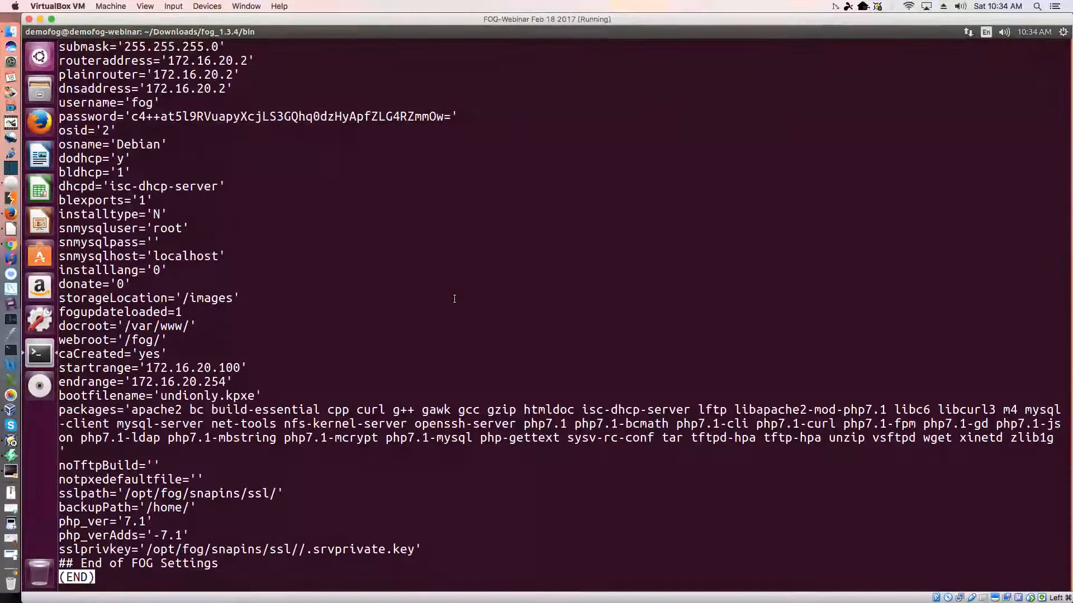
{"action": "key", "text": "q"}
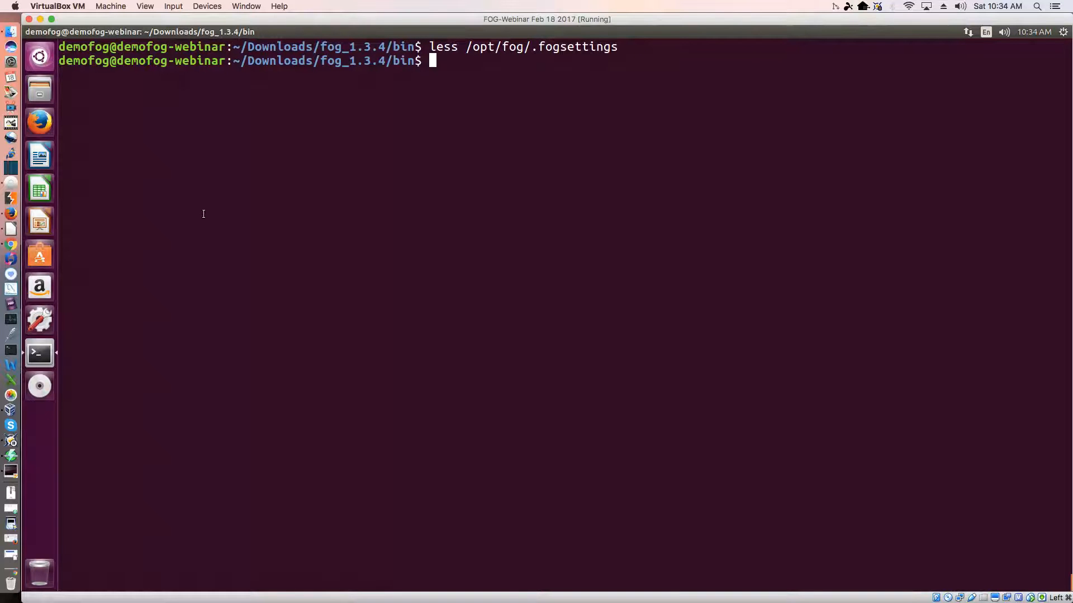
- Exit the terminal session and shut down the Ubuntu virtual machine
{"action": "type", "text": "exit"}
{"action": "key", "text": "Return"}
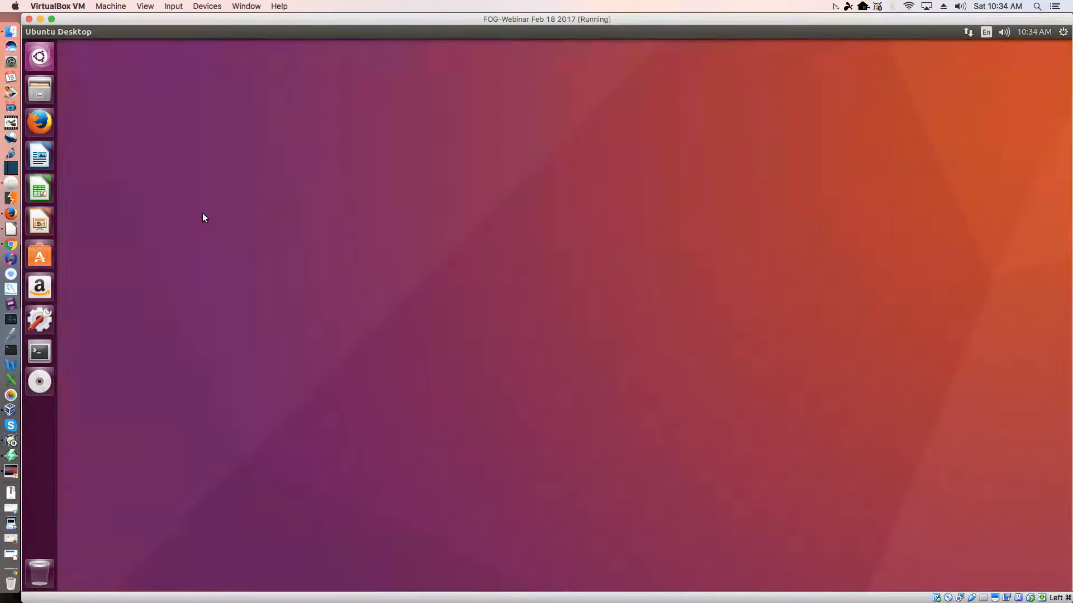
{"action": "left_click", "coordinate": [1063, 33]}
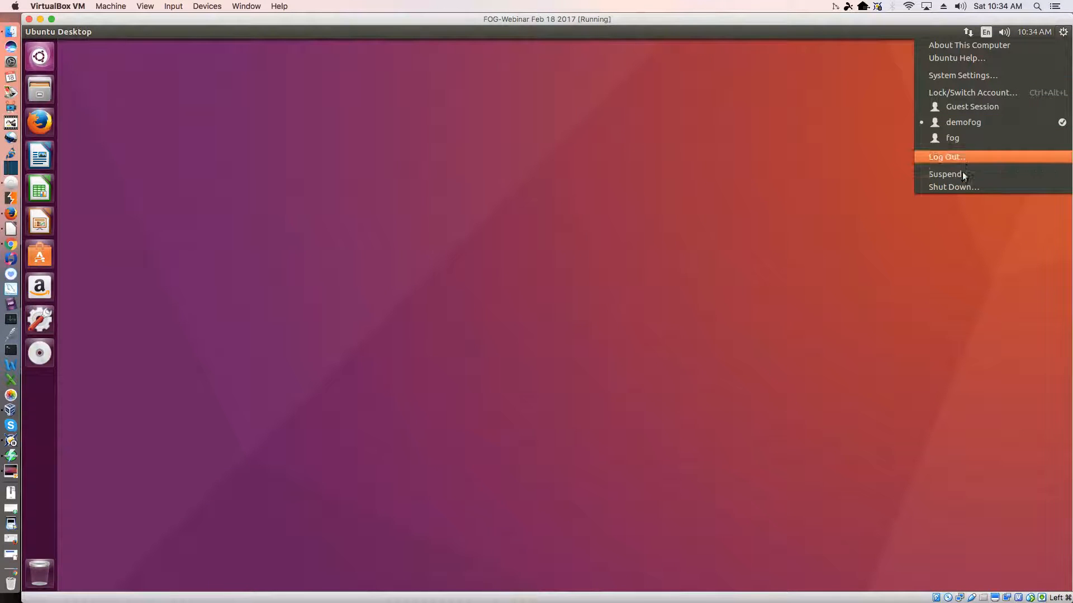
{"action": "left_click", "coordinate": [953, 187]}
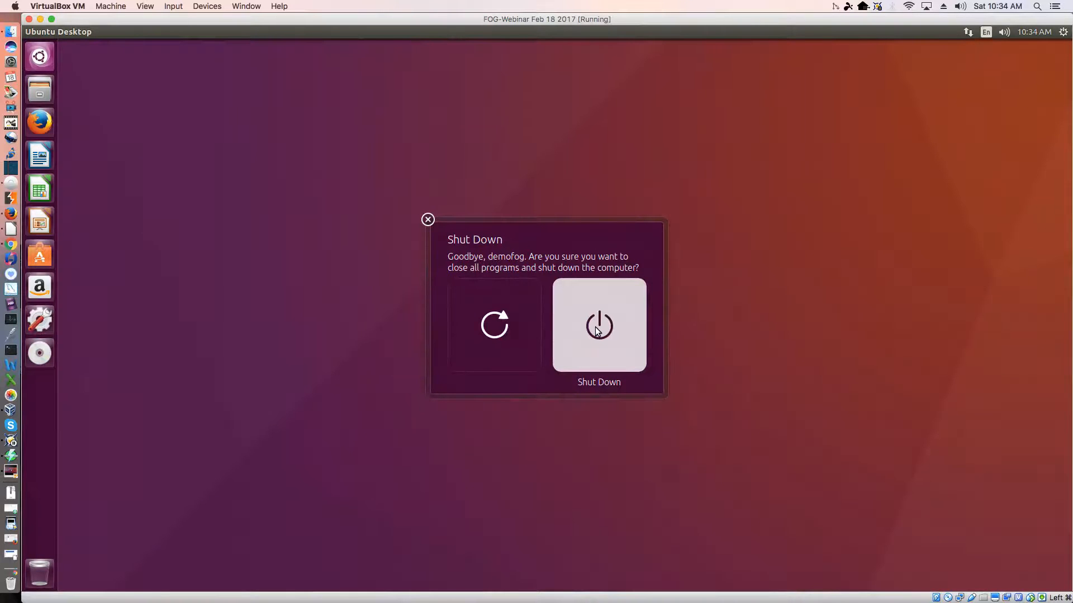
{"action": "left_click", "coordinate": [597, 331]}
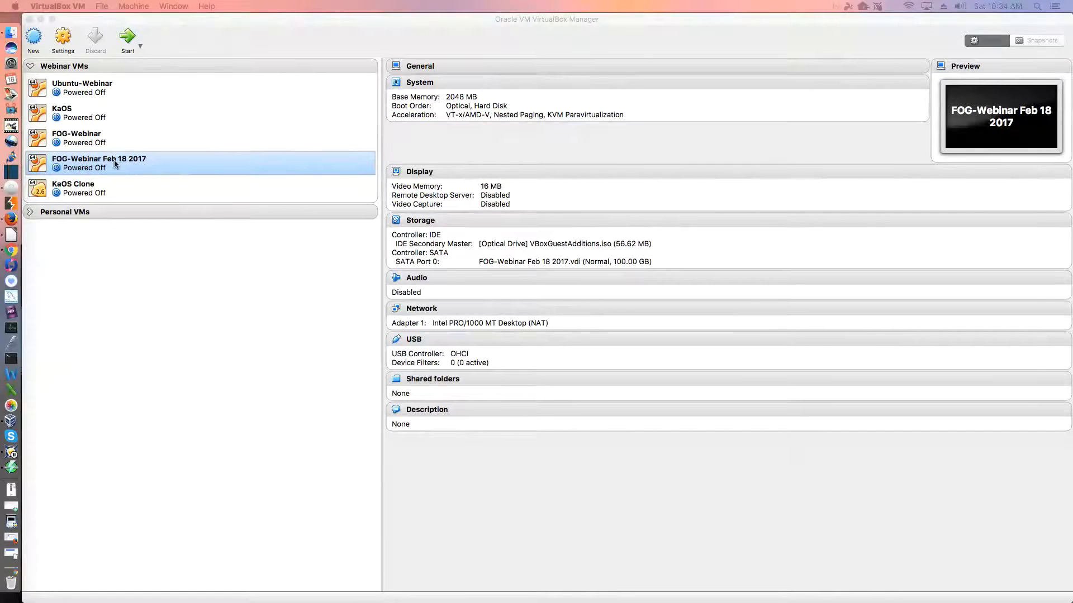
- In the settings of the FOG-Webinar Feb 18 2017 virtual machine, attach network Adapter 1 to Internal Network intnet
{"action": "left_click", "coordinate": [205, 26]}
{"action": "left_click", "coordinate": [64, 38]}
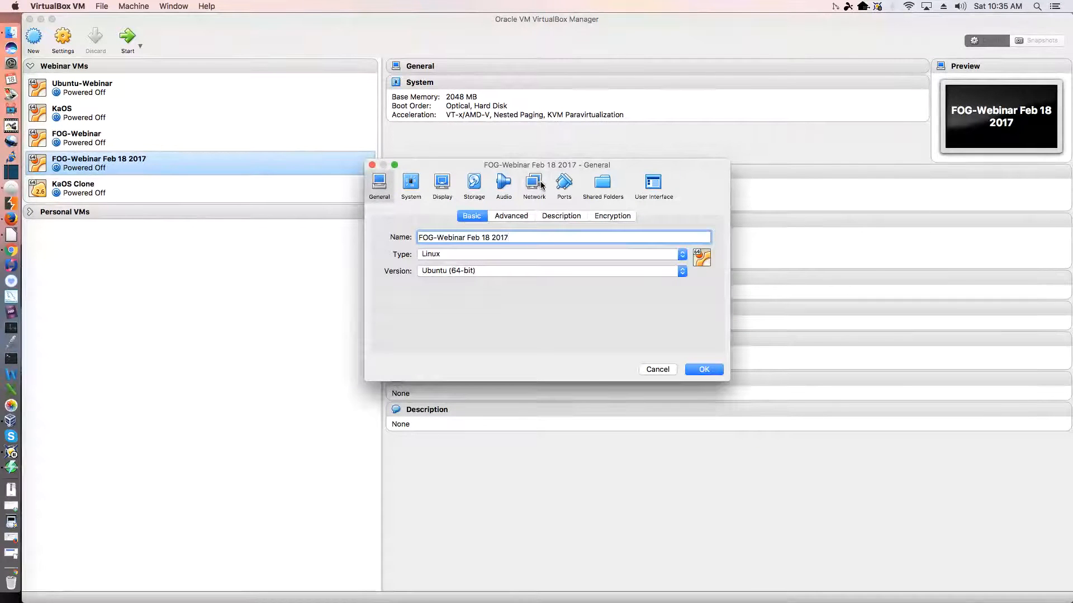
{"action": "left_click", "coordinate": [534, 184]}
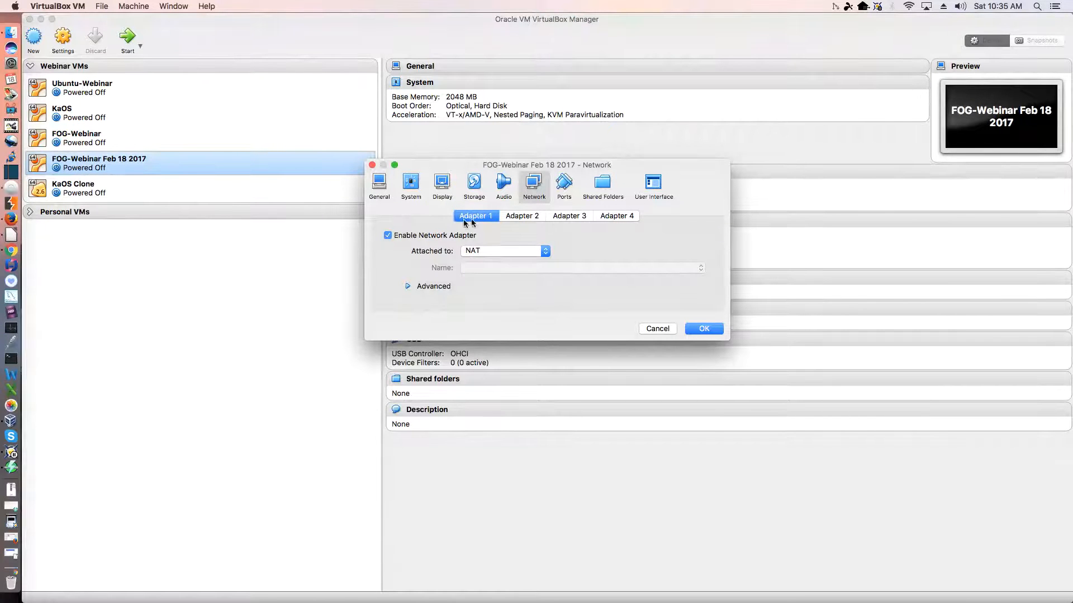
{"action": "left_click", "coordinate": [465, 251]}
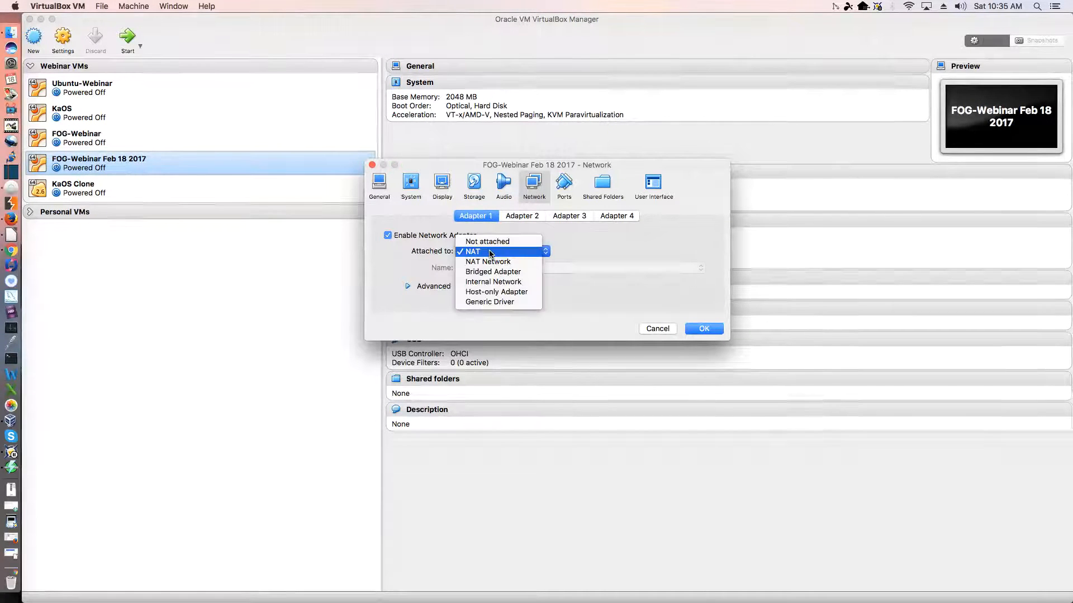
{"action": "left_click", "coordinate": [486, 281]}
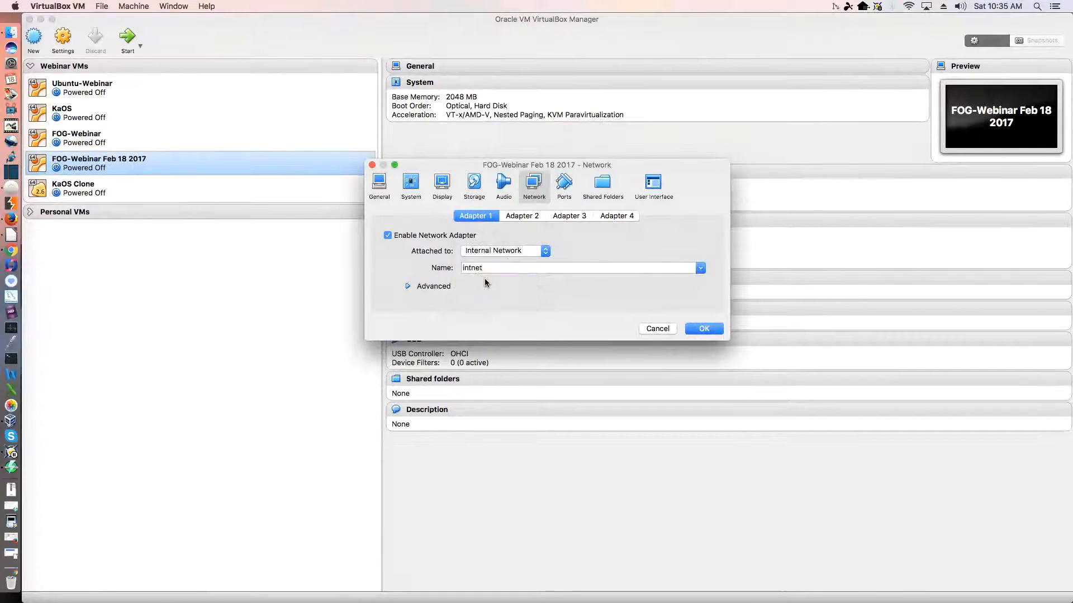
- Enable network Adapter 2 as a Bridged Adapter on en0: Ethernet and save the virtual machine's settings
{"action": "left_click", "coordinate": [521, 218]}
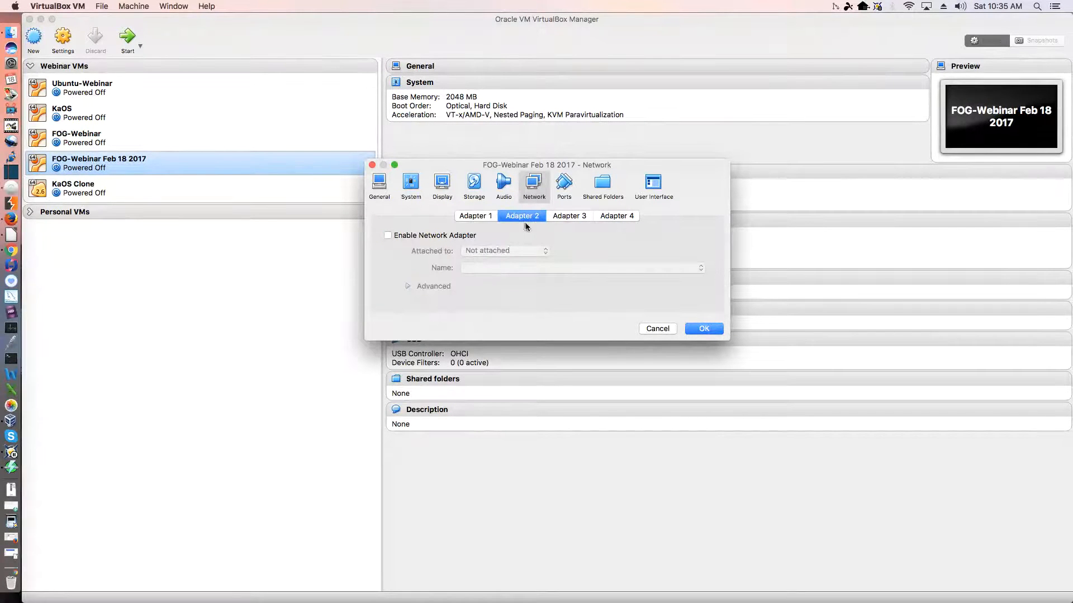
{"action": "left_click", "coordinate": [388, 235]}
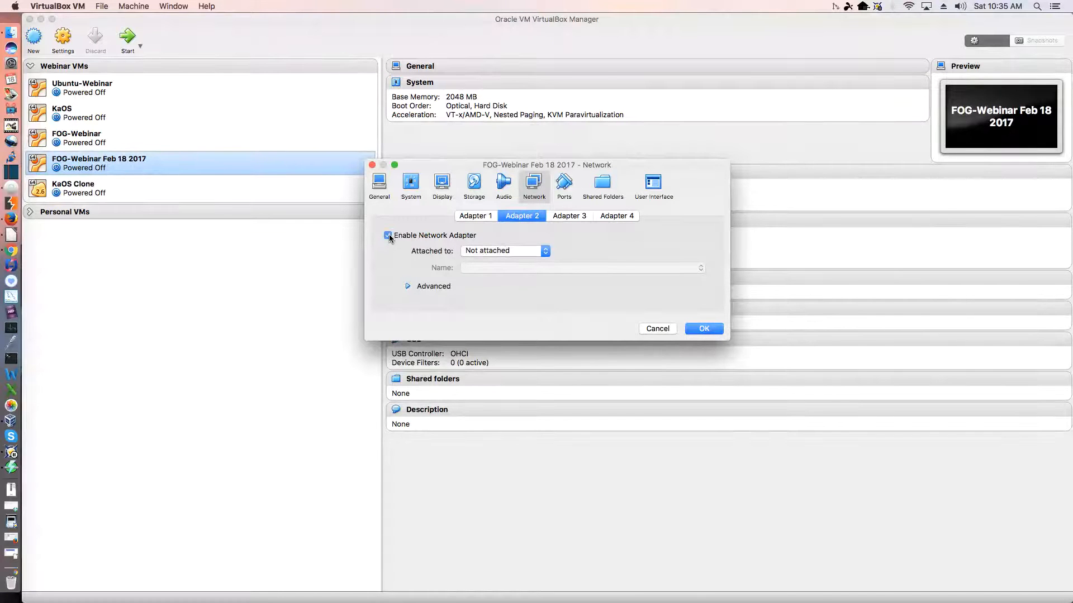
{"action": "left_click", "coordinate": [500, 251]}
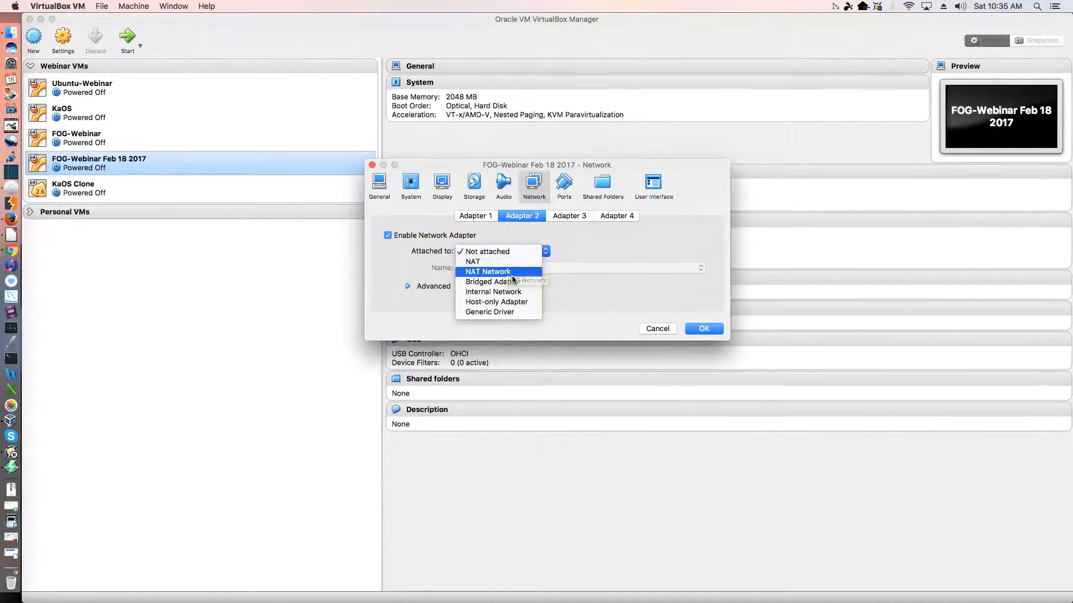
{"action": "left_click", "coordinate": [508, 282]}
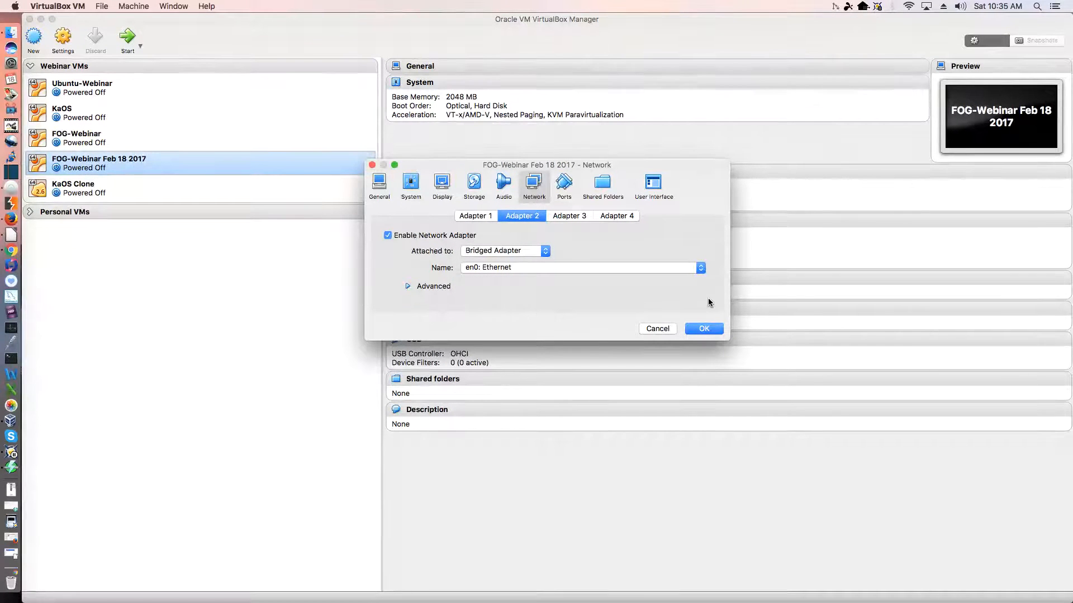
{"action": "left_click", "coordinate": [705, 329]}
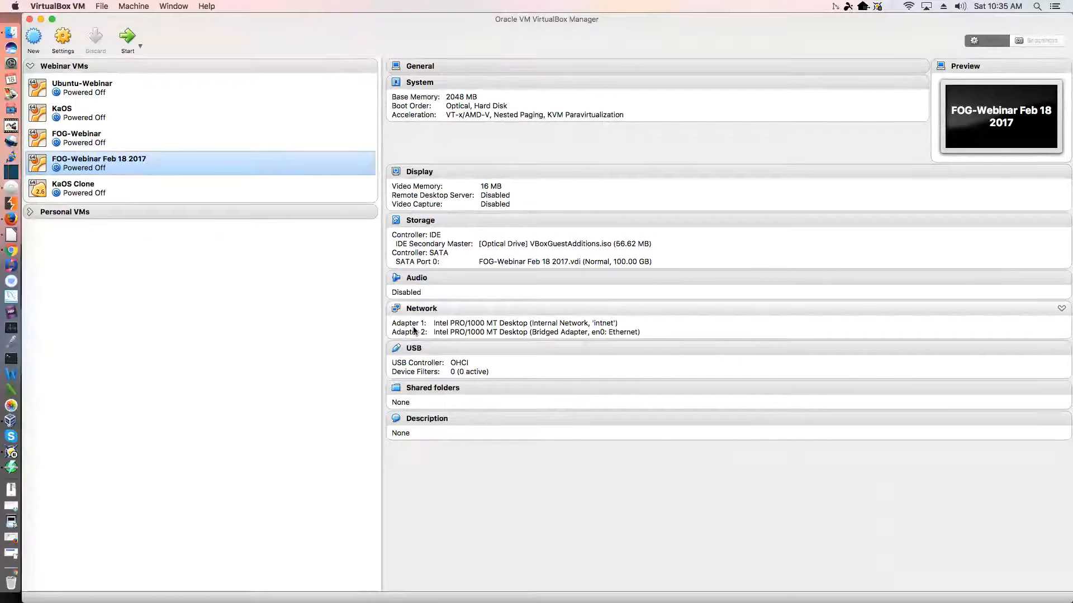
- Start the FOG-Webinar Feb 18 2017 virtual machine, maximize its window and log in to Ubuntu with the account password
{"action": "left_click", "coordinate": [128, 38]}
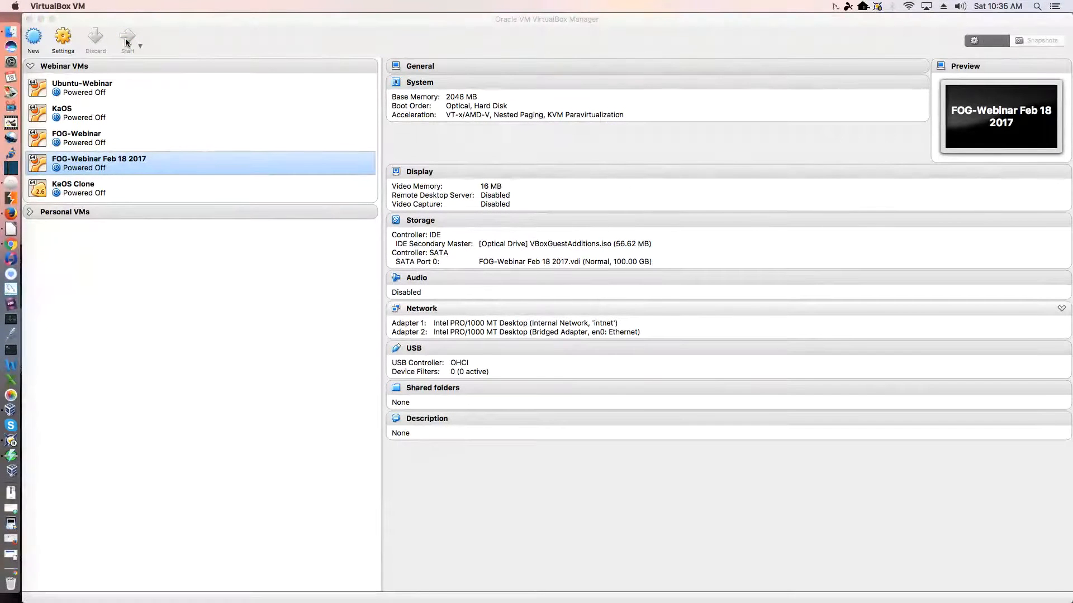
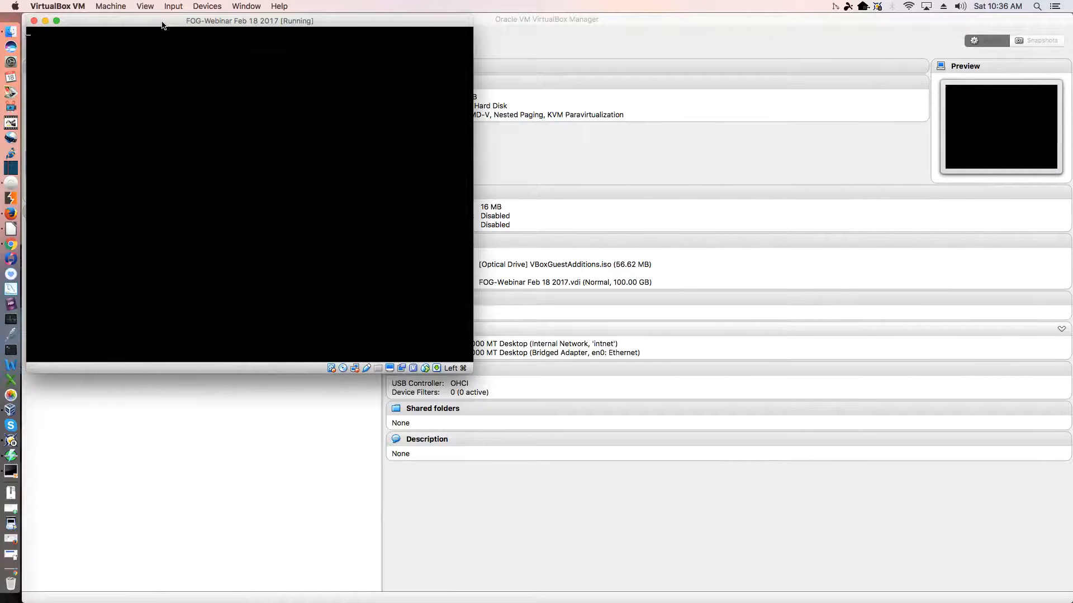
{"action": "double_click", "coordinate": [162, 24]}
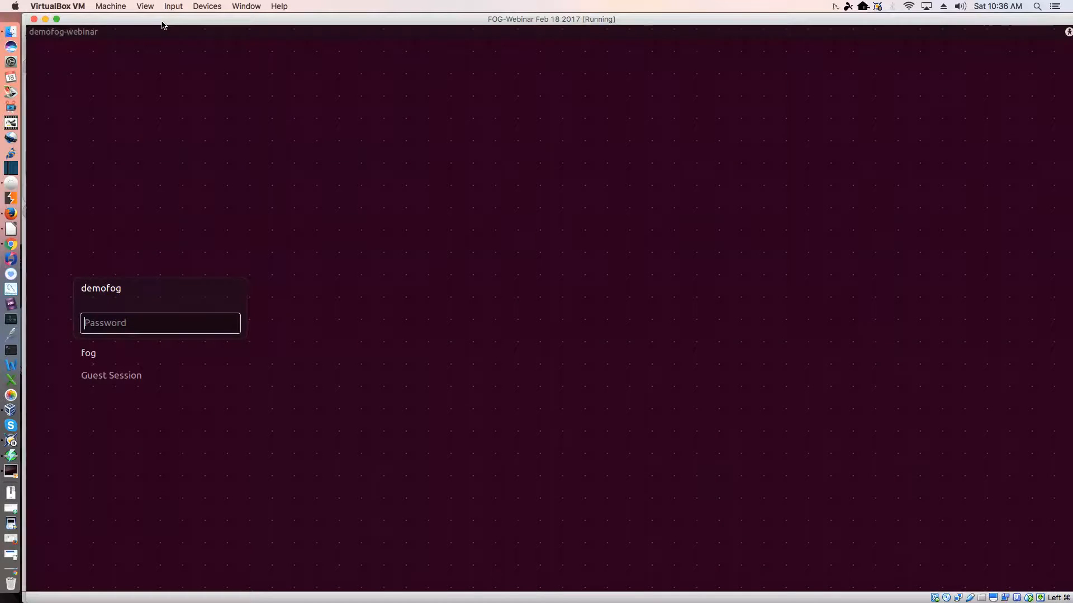
{"action": "type", "text": "•••••••"}
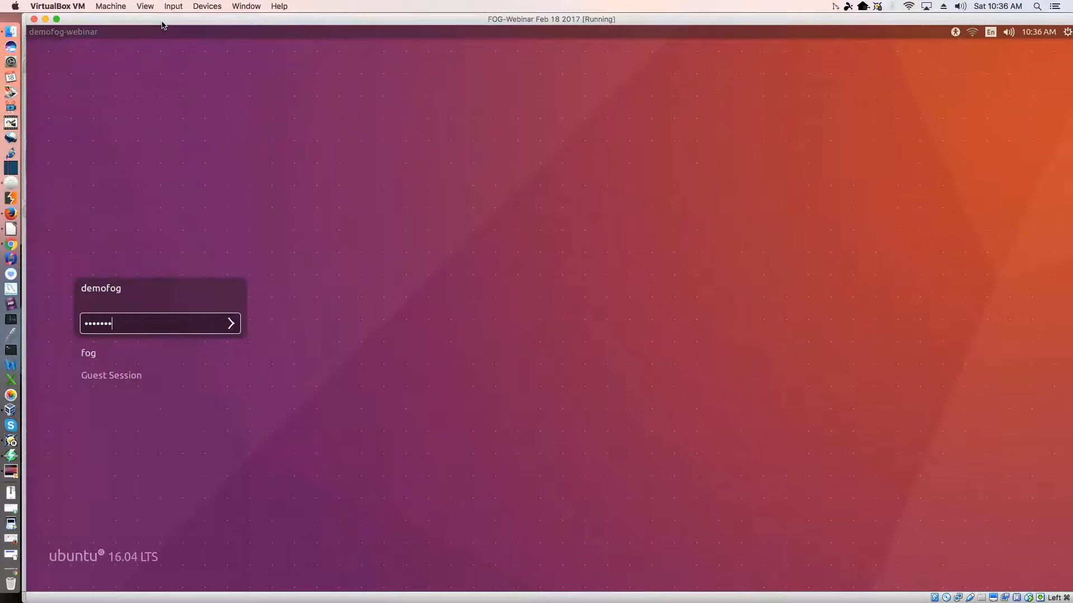
{"action": "key", "text": "Return"}
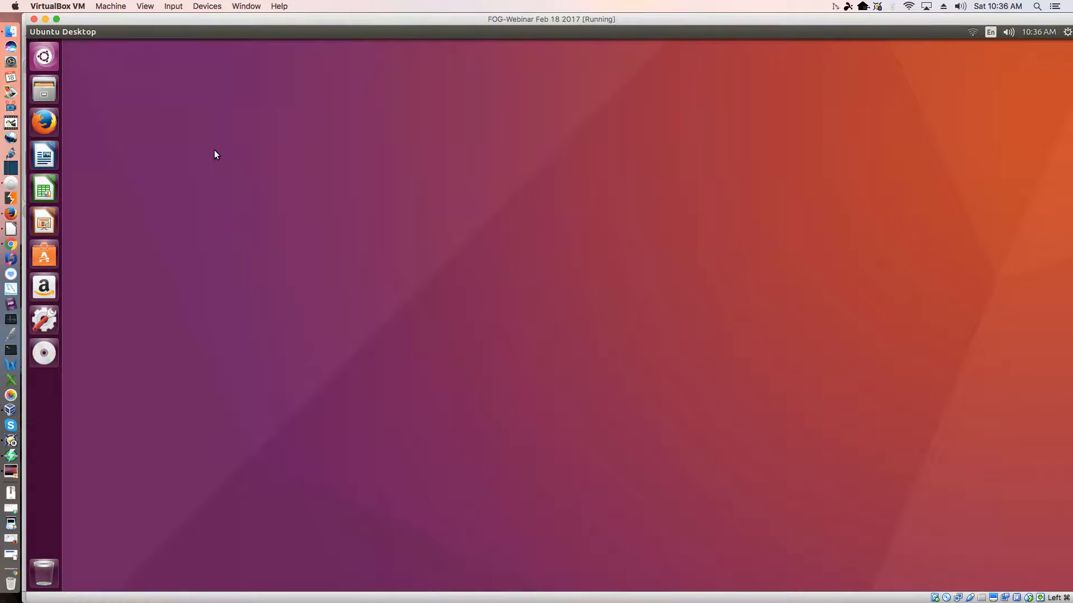
- Open a terminal in Ubuntu and enlarge its text by two zoom levels
{"action": "key", "text": "ctrl+alt+t"}
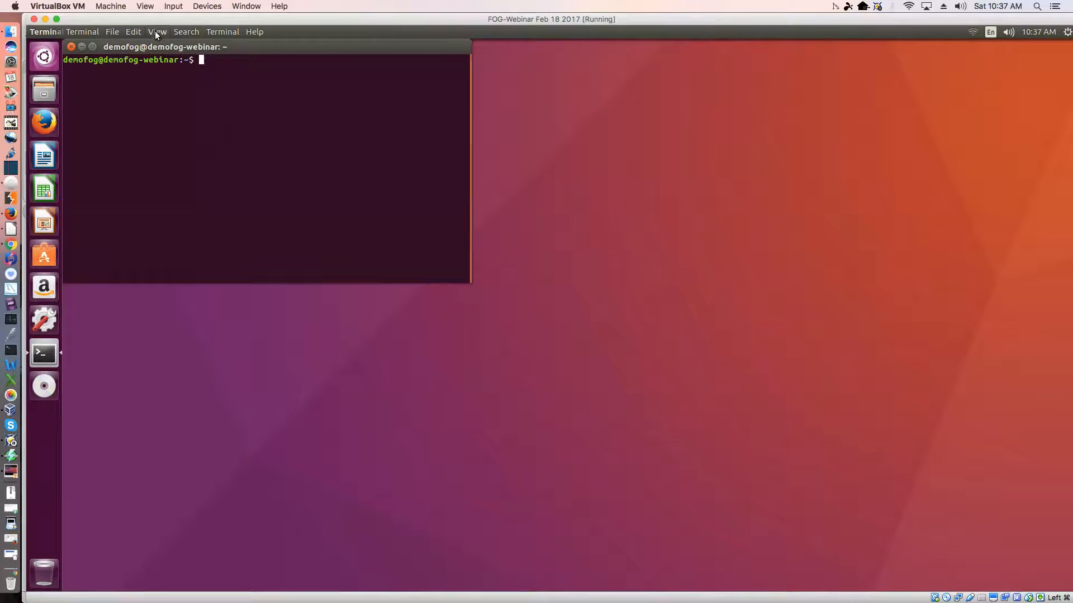
{"action": "left_click", "coordinate": [156, 31]}
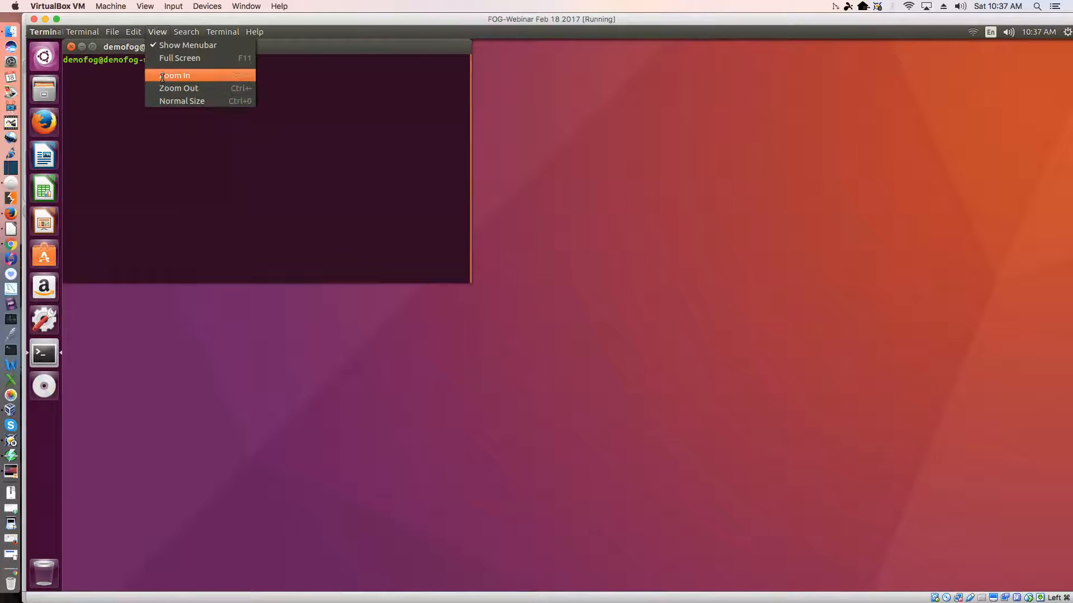
{"action": "left_click", "coordinate": [161, 76]}
{"action": "left_click", "coordinate": [155, 32]}
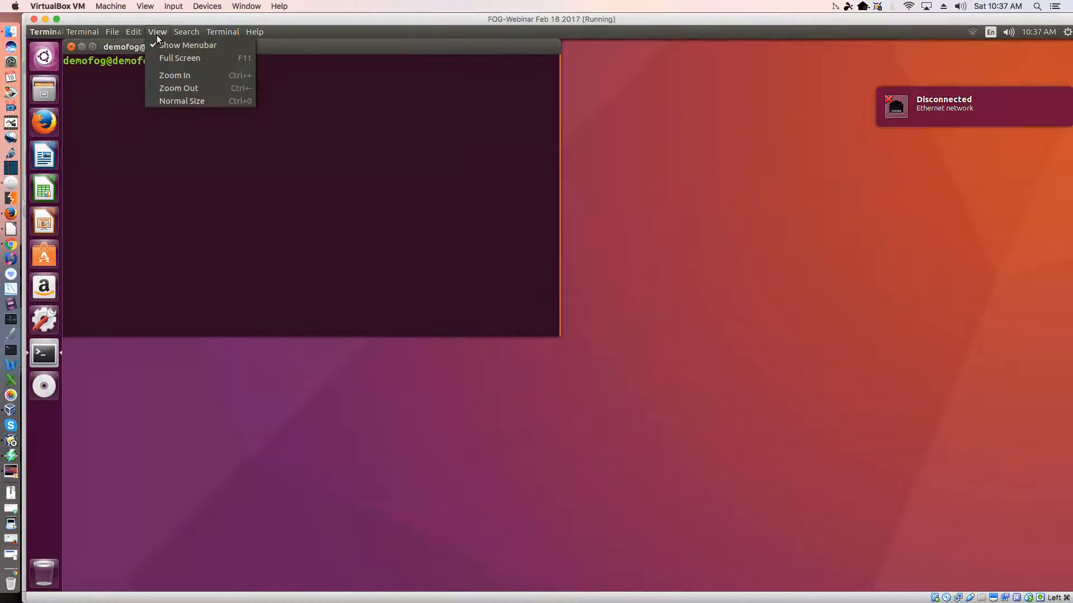
{"action": "left_click", "coordinate": [159, 76]}
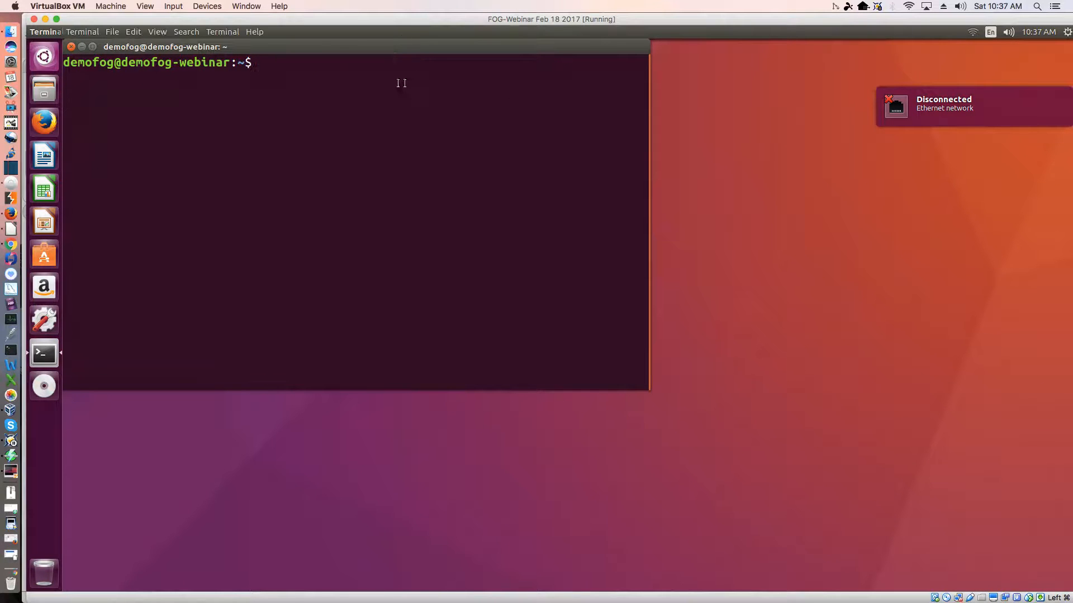
- Look through Ubuntu's list of wired network connections, then close it
{"action": "left_click", "coordinate": [952, 108]}
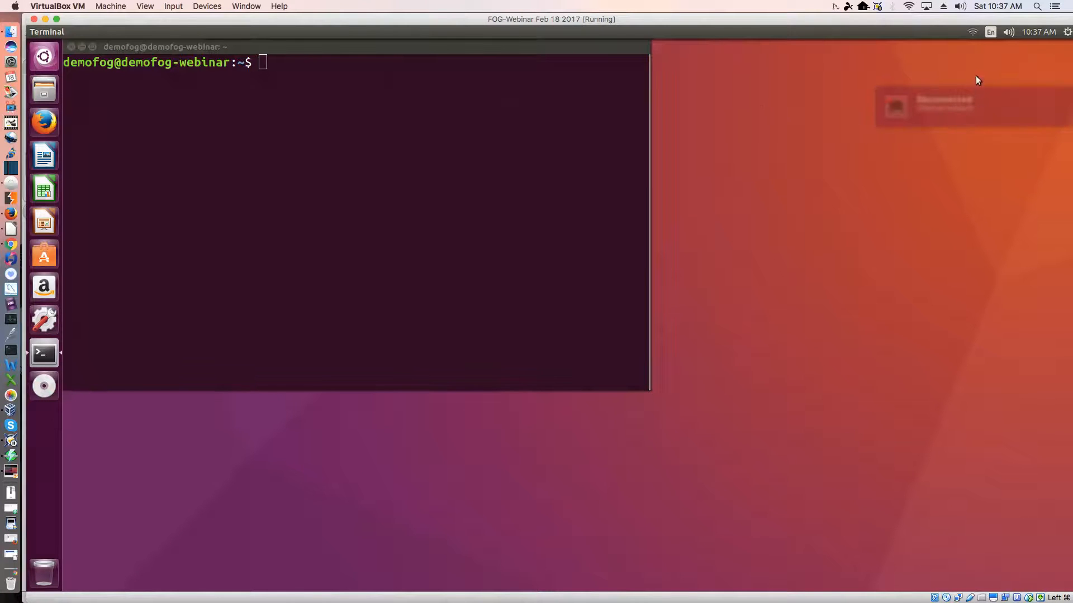
{"action": "left_click", "coordinate": [973, 32]}
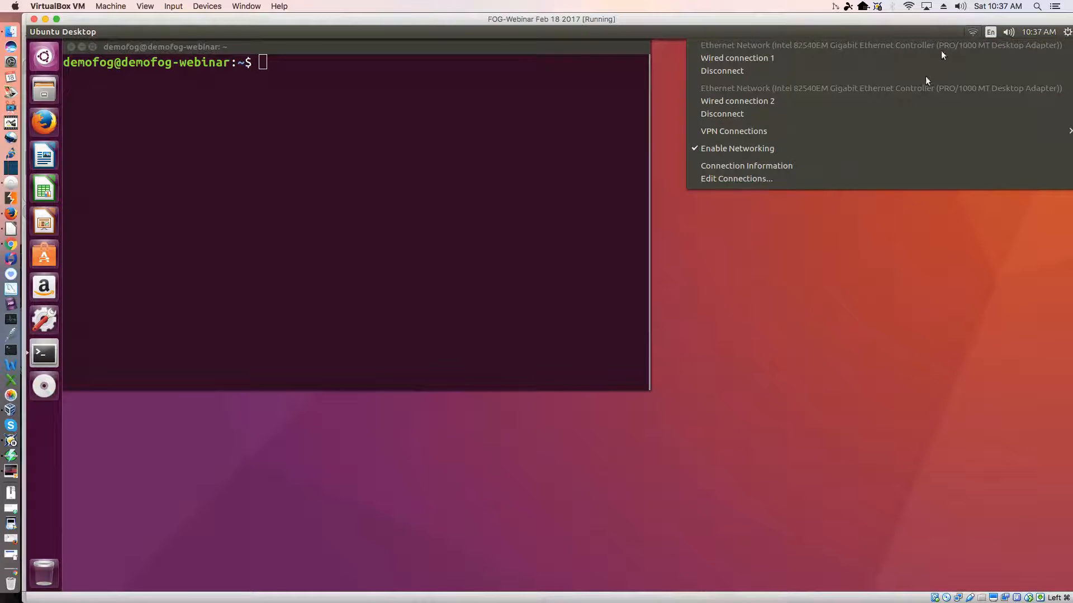
{"action": "left_click", "coordinate": [765, 182]}
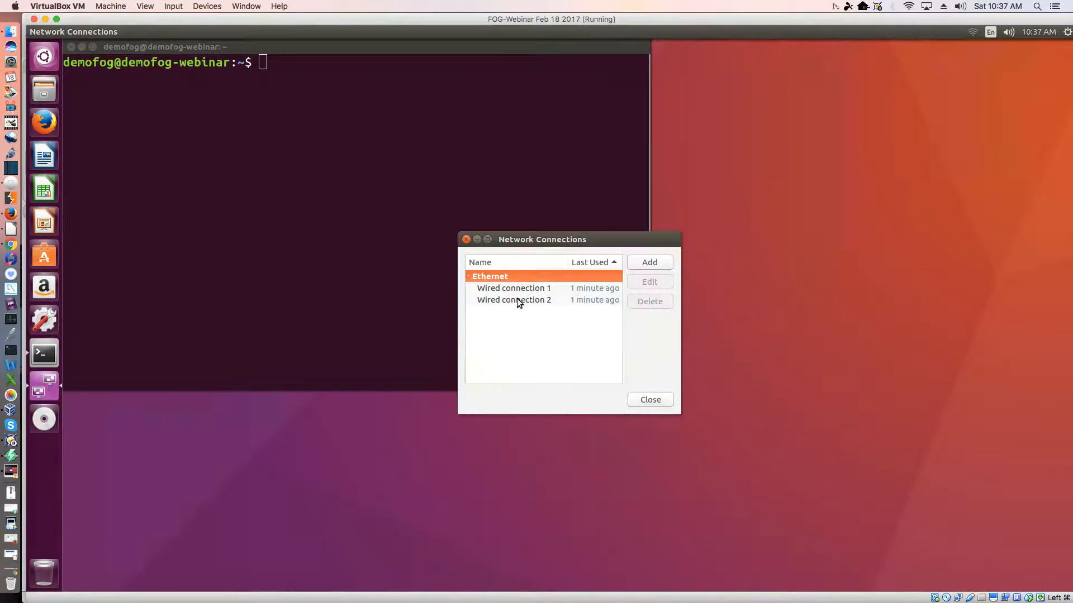
{"action": "left_click", "coordinate": [522, 301]}
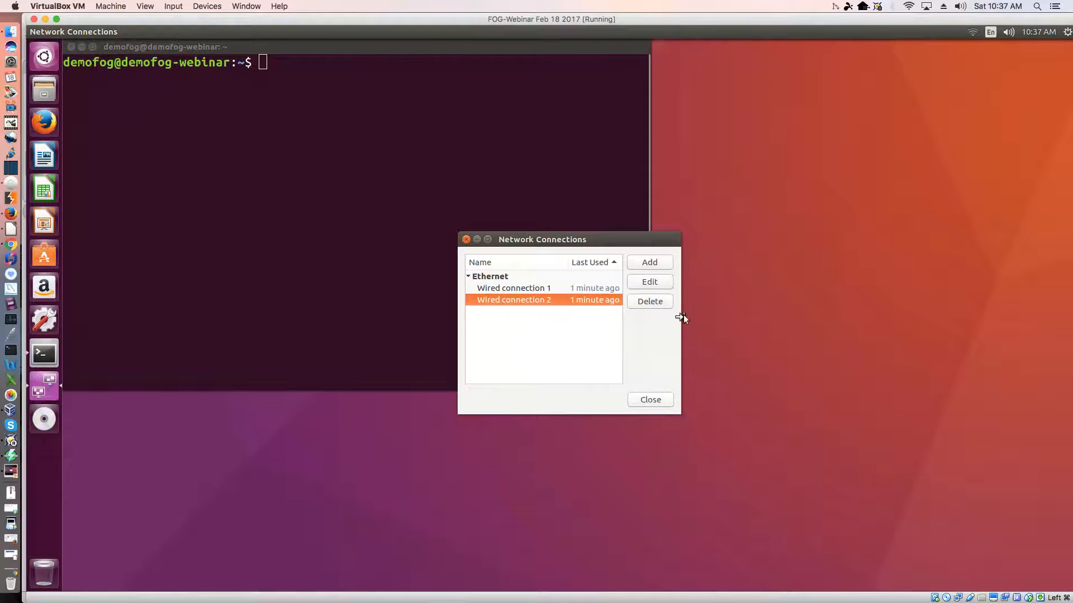
{"action": "left_click", "coordinate": [643, 403]}
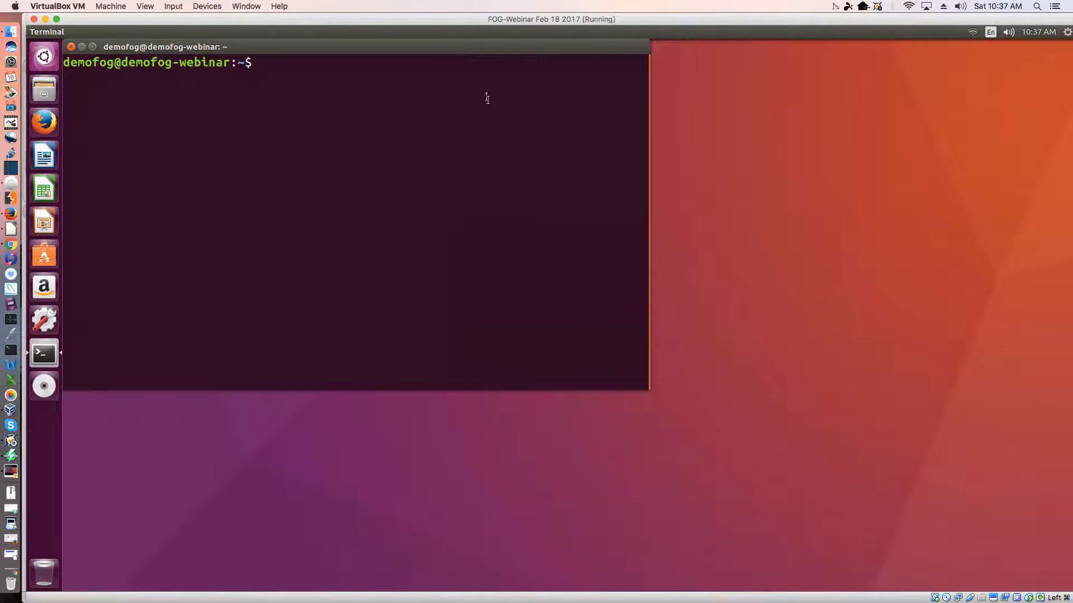
- Maximize the terminal and examine the network interfaces and their addresses with ifconfig
{"action": "double_click", "coordinate": [428, 46]}
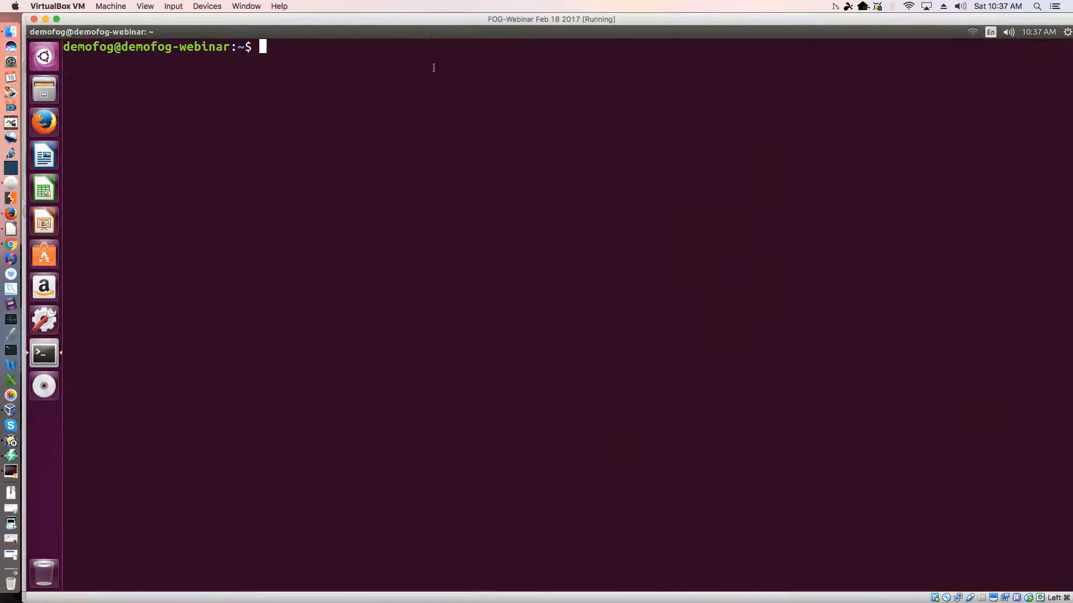
{"action": "type", "text": "ifc"}
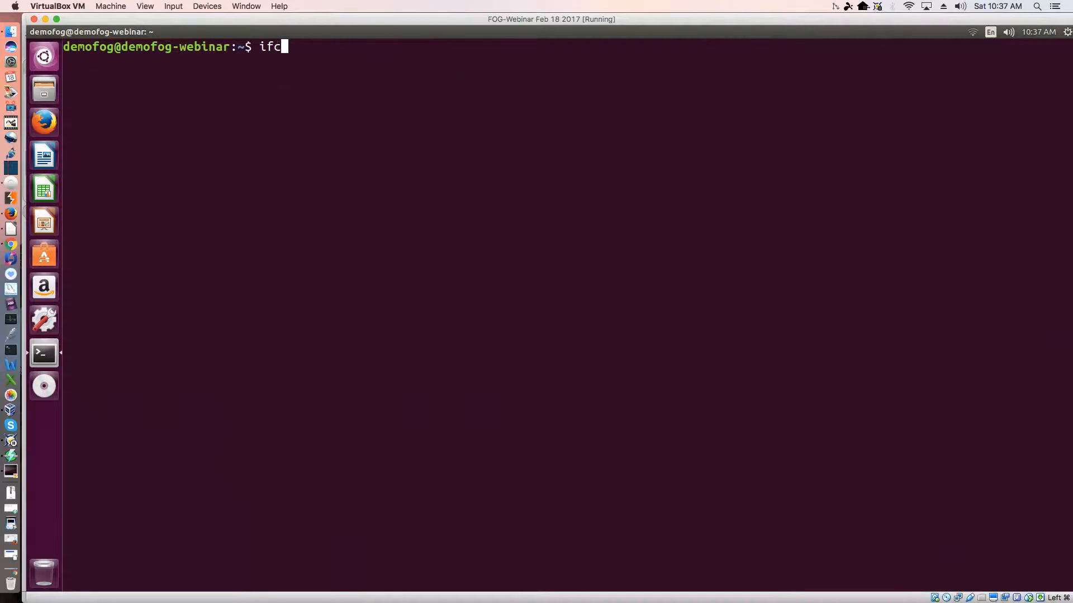
{"action": "type", "text": "onfig"}
{"action": "key", "text": "Return"}
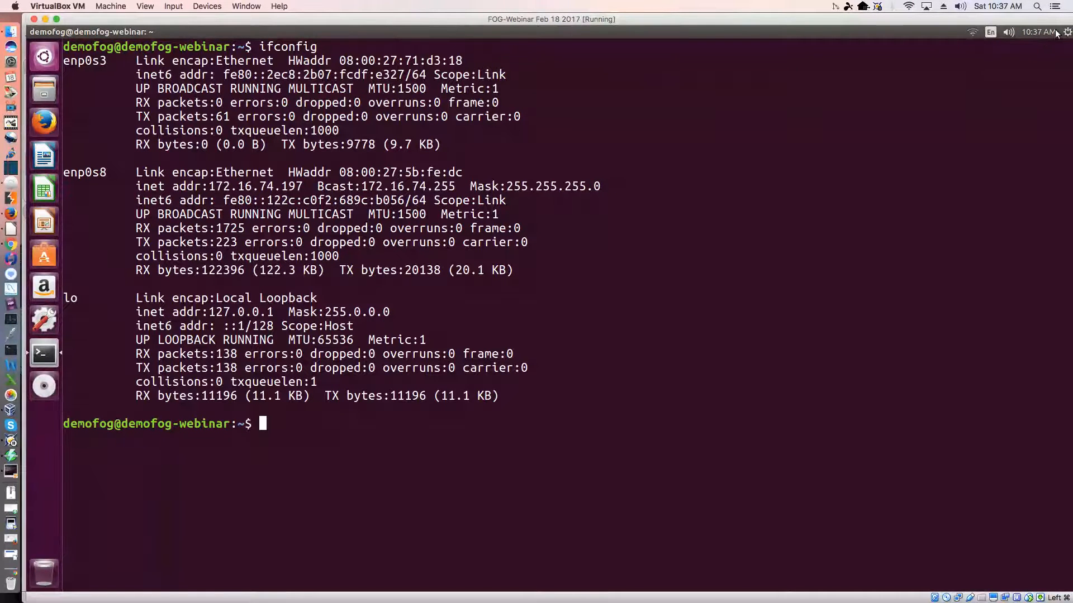
- Edit Wired connection 1 in Ubuntu's network connections and set its IPv4 method to Manual
{"action": "left_click", "coordinate": [972, 32]}
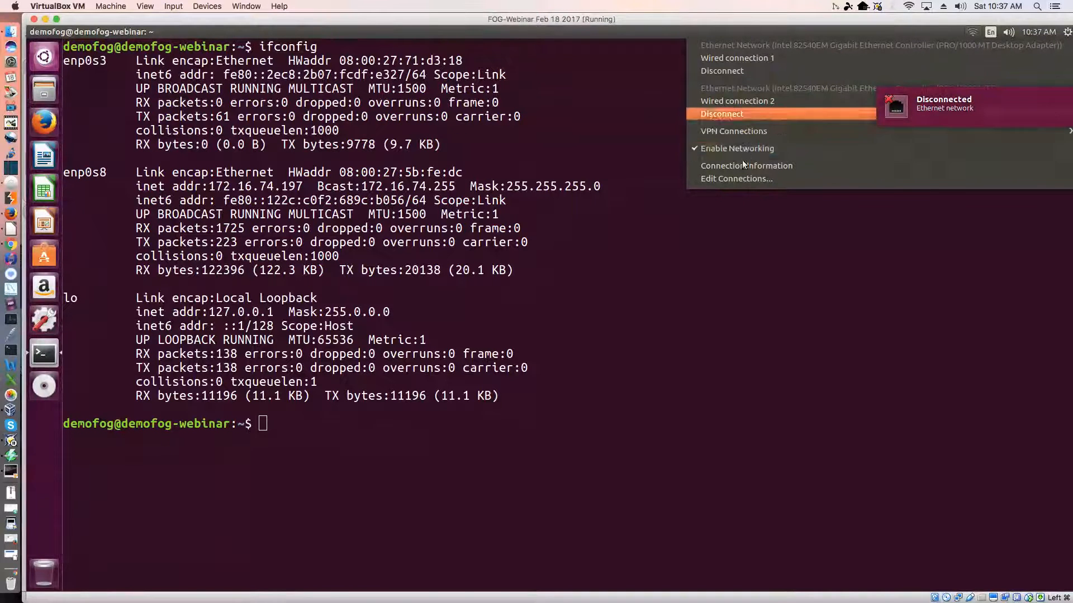
{"action": "left_click", "coordinate": [739, 178]}
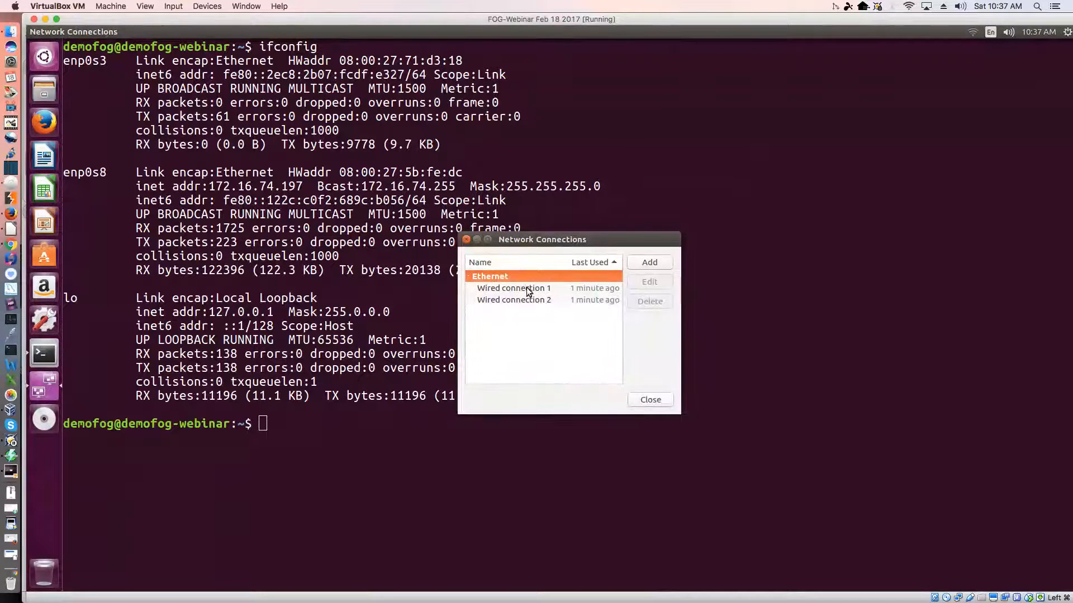
{"action": "left_click", "coordinate": [526, 289]}
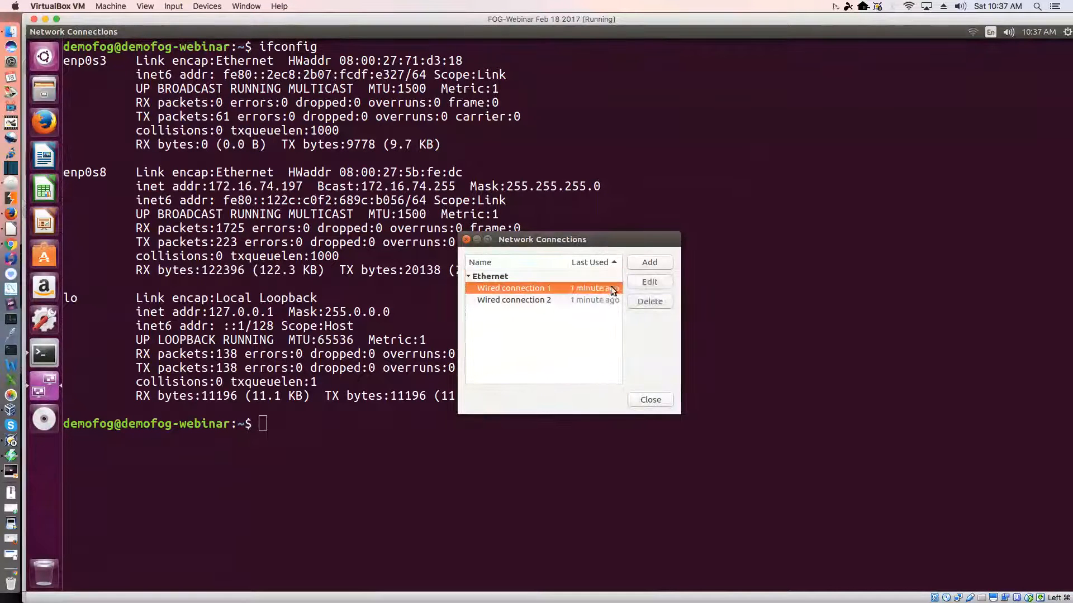
{"action": "left_click", "coordinate": [646, 282]}
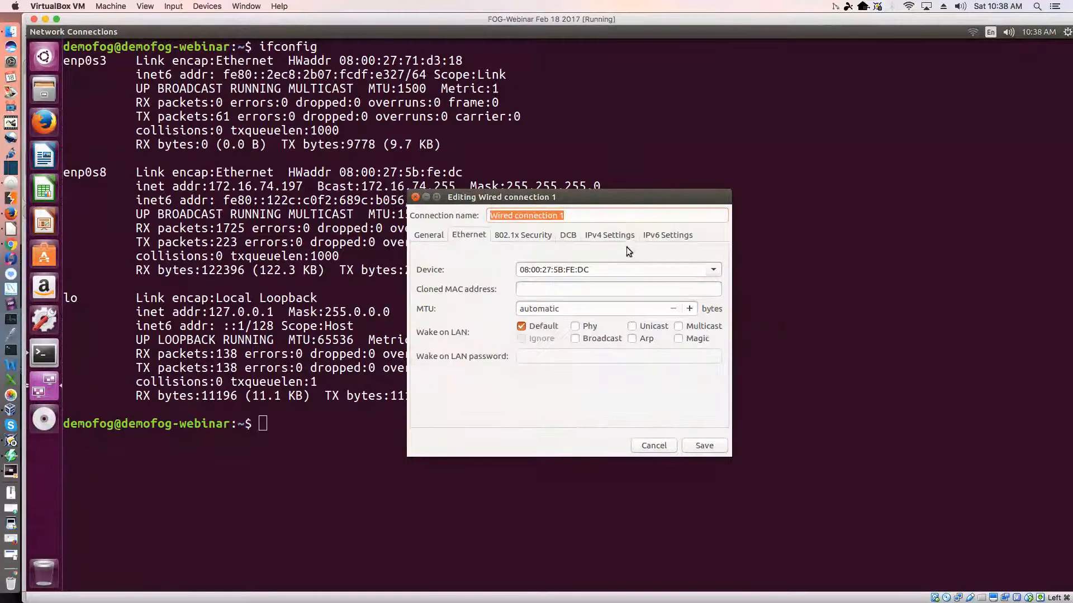
{"action": "left_click", "coordinate": [612, 235]}
{"action": "left_click", "coordinate": [587, 260]}
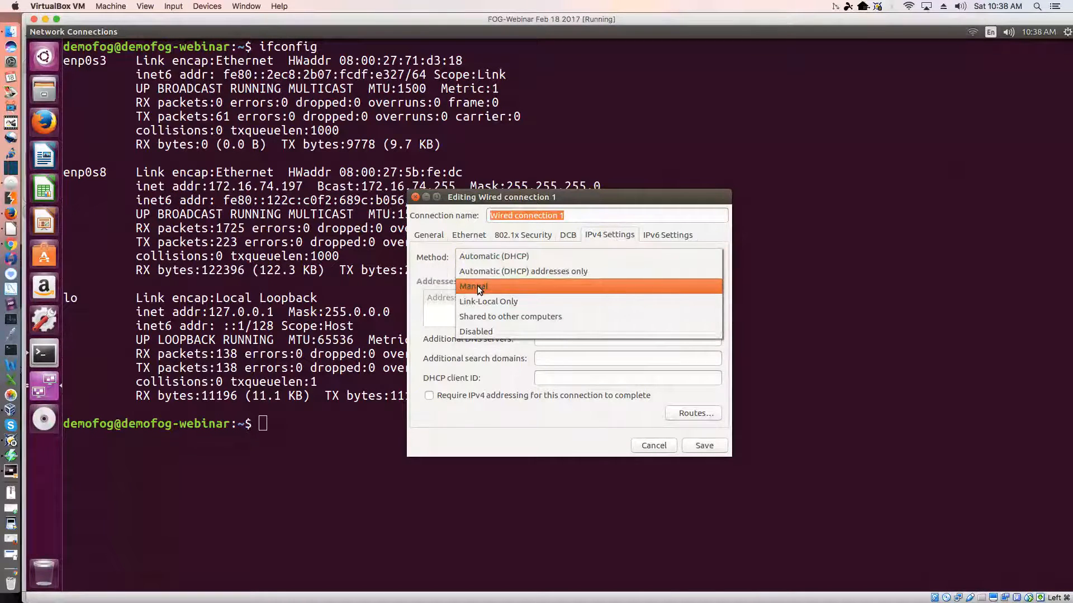
{"action": "left_click", "coordinate": [519, 286]}
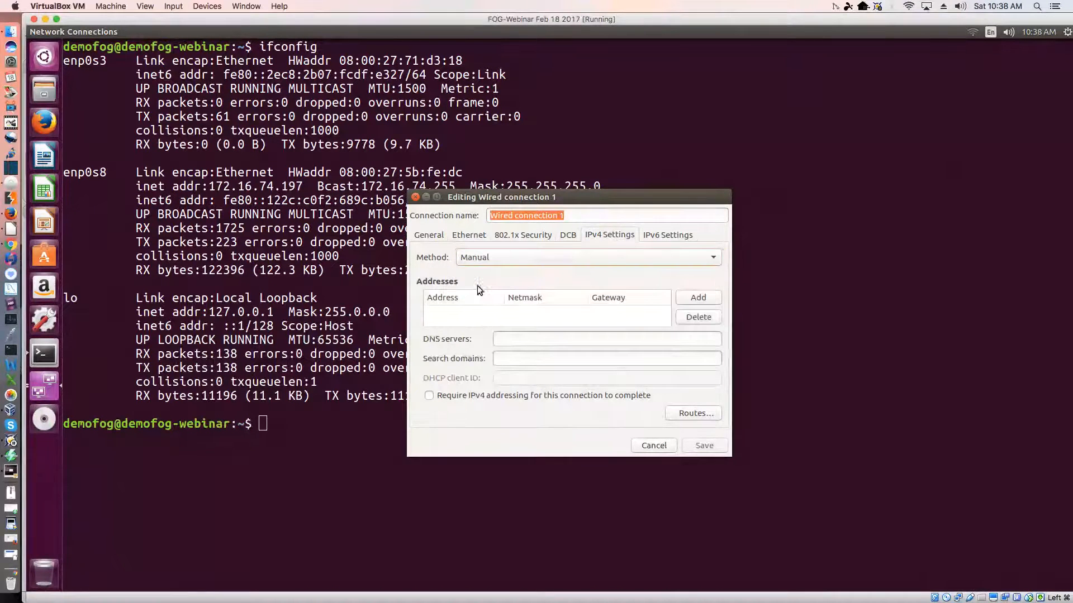
- Add the IPv4 address 172.16.20.2 with netmask 255.255.255.0 to Wired connection 1, leaving the gateway blank
{"action": "left_click", "coordinate": [695, 297]}
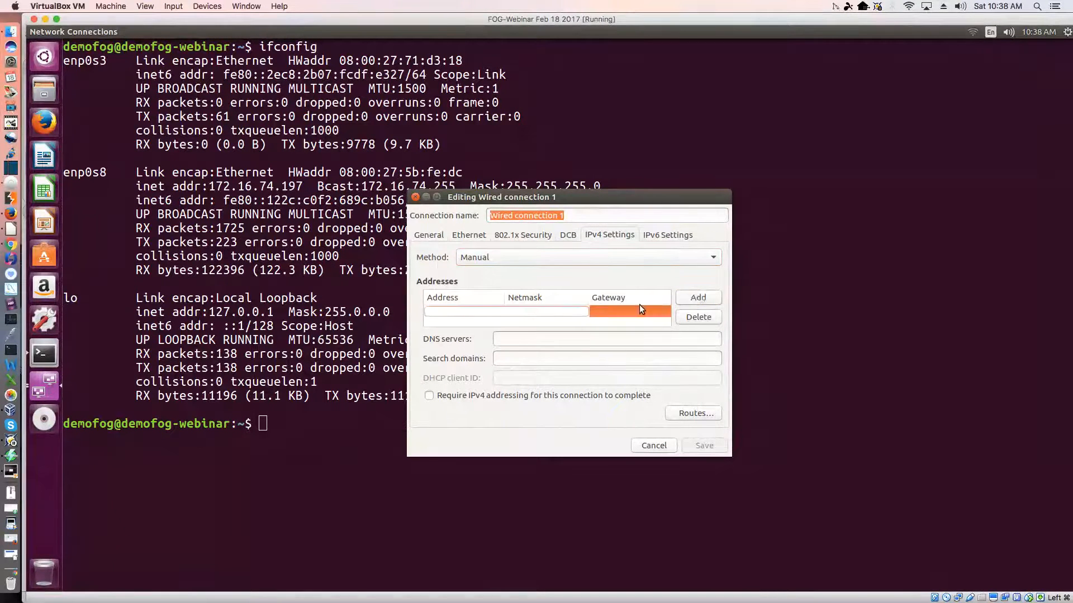
{"action": "type", "text": "1"}
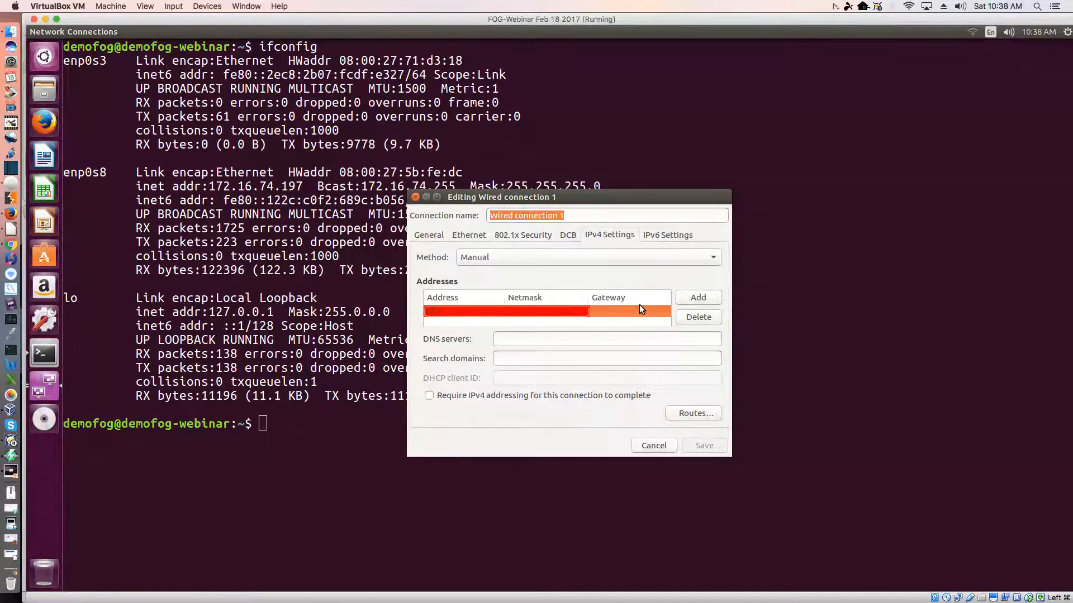
{"action": "type", "text": "72.16.20.2"}
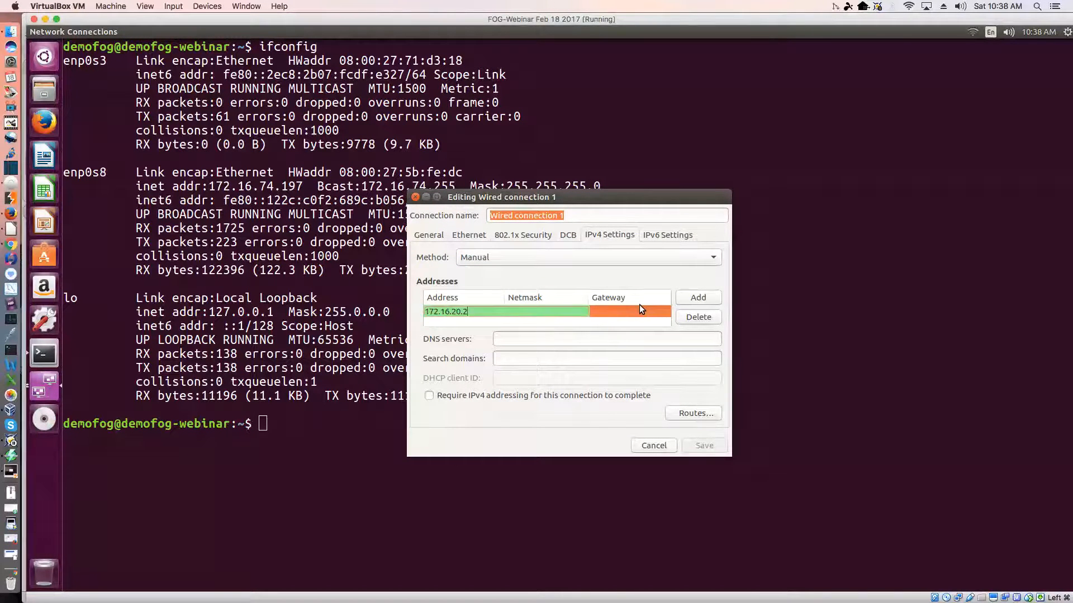
{"action": "key", "text": "Tab"}
{"action": "type", "text": "255.255.255.0"}
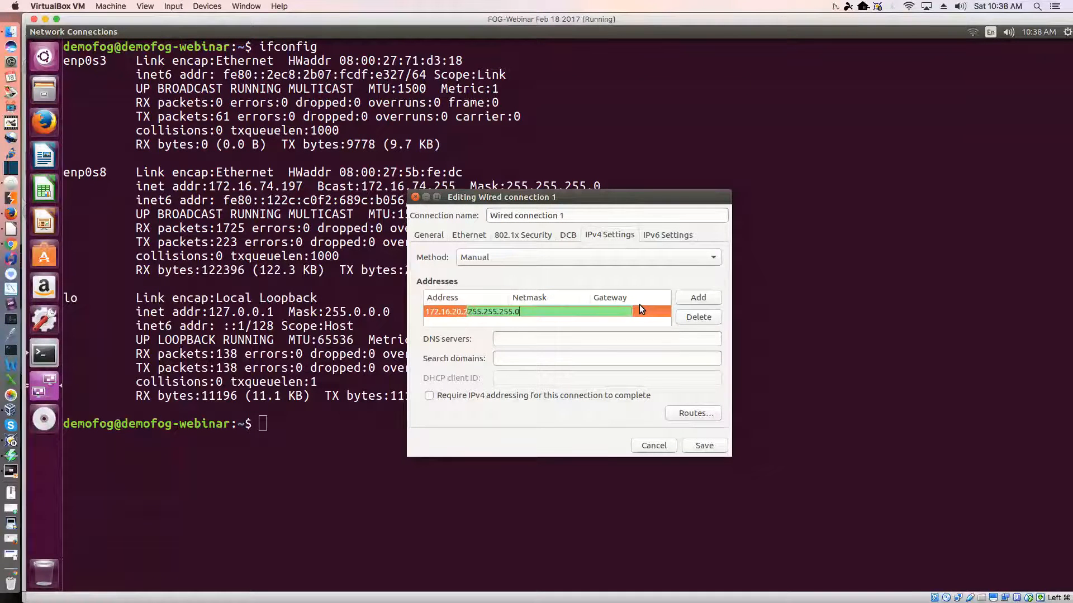
{"action": "key", "text": "Tab"}
- Set the DNS server of Wired connection 1 to 172.16.74.2, save the connection and close the network connections list
{"action": "left_click", "coordinate": [565, 339]}
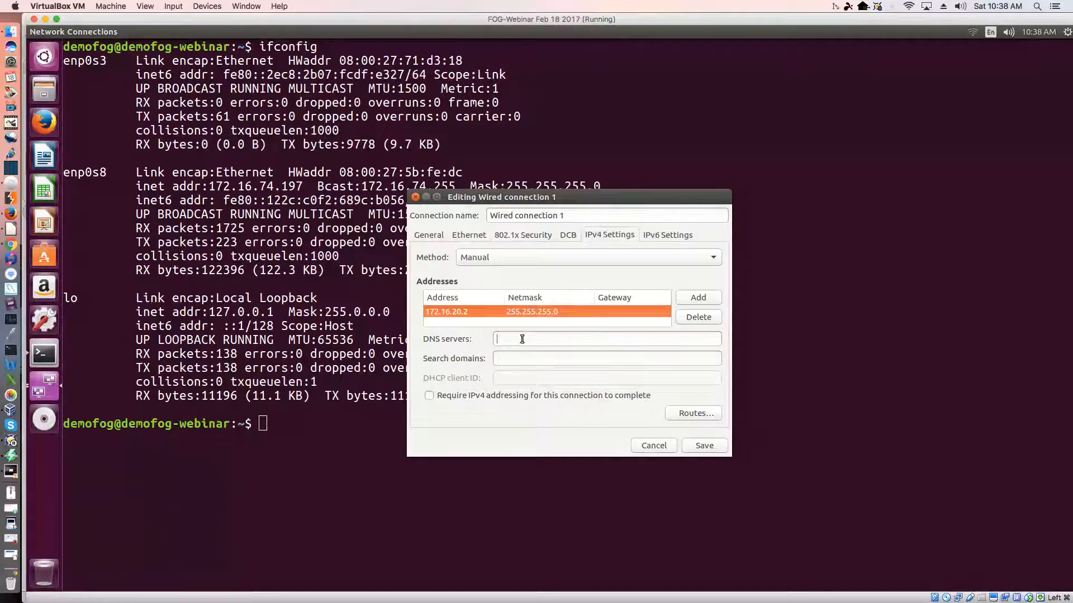
{"action": "type", "text": "172.16.74.2"}
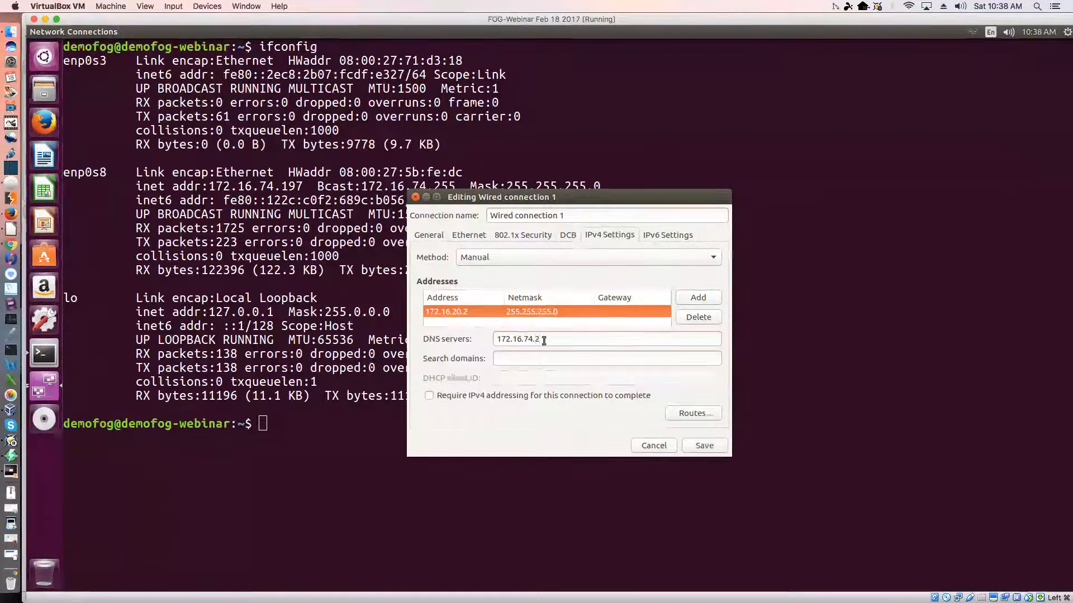
{"action": "left_click", "coordinate": [703, 447]}
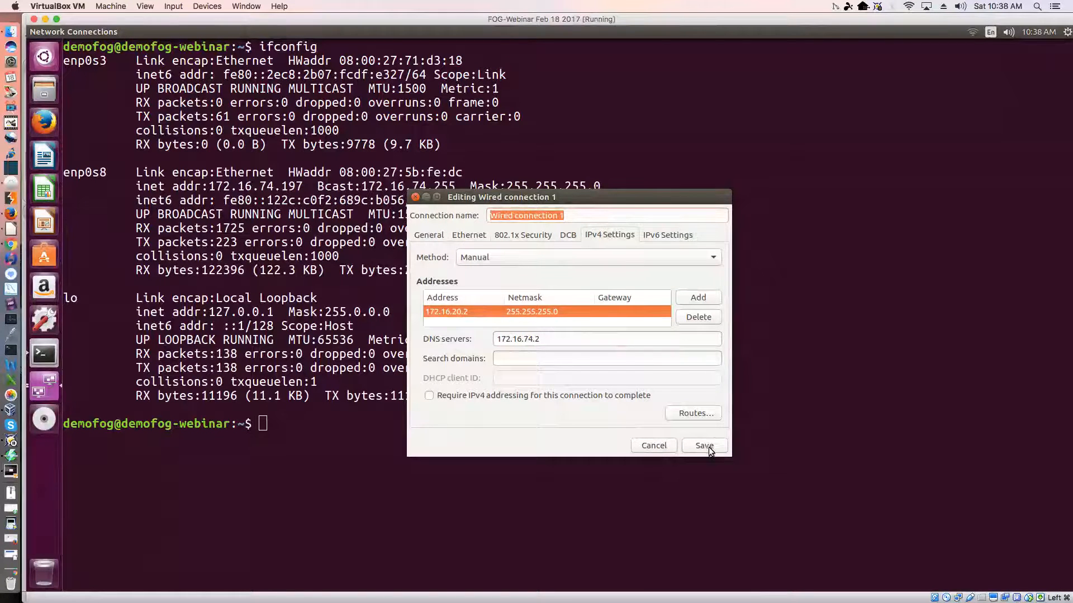
{"action": "left_click", "coordinate": [704, 446]}
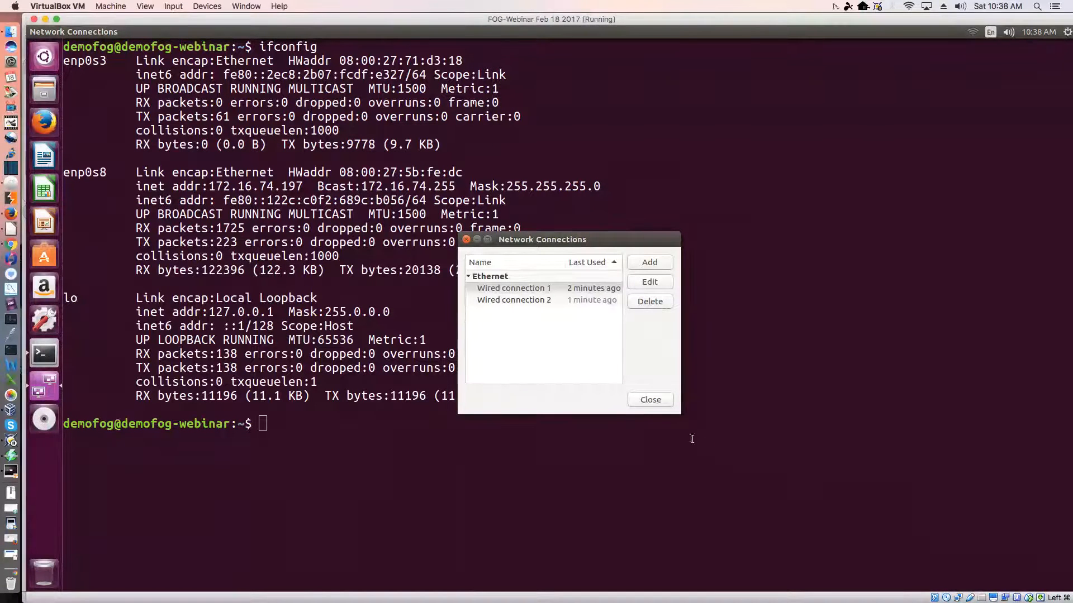
{"action": "left_click", "coordinate": [650, 400]}
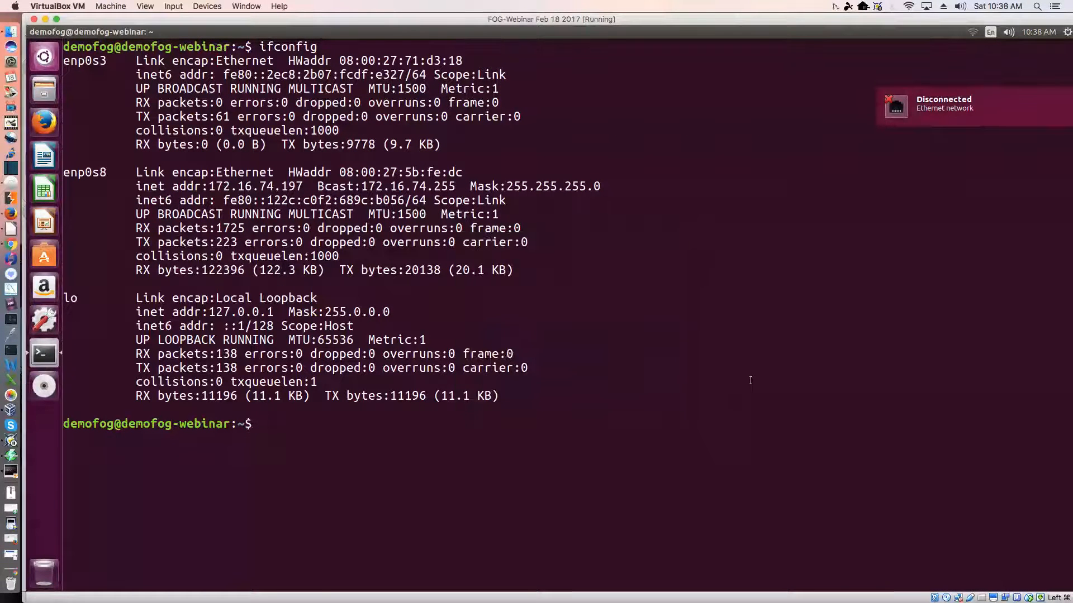
- Run ifconfig twice in the terminal to check the addresses assigned to the network interfaces
{"action": "type", "text": "ifconfig"}
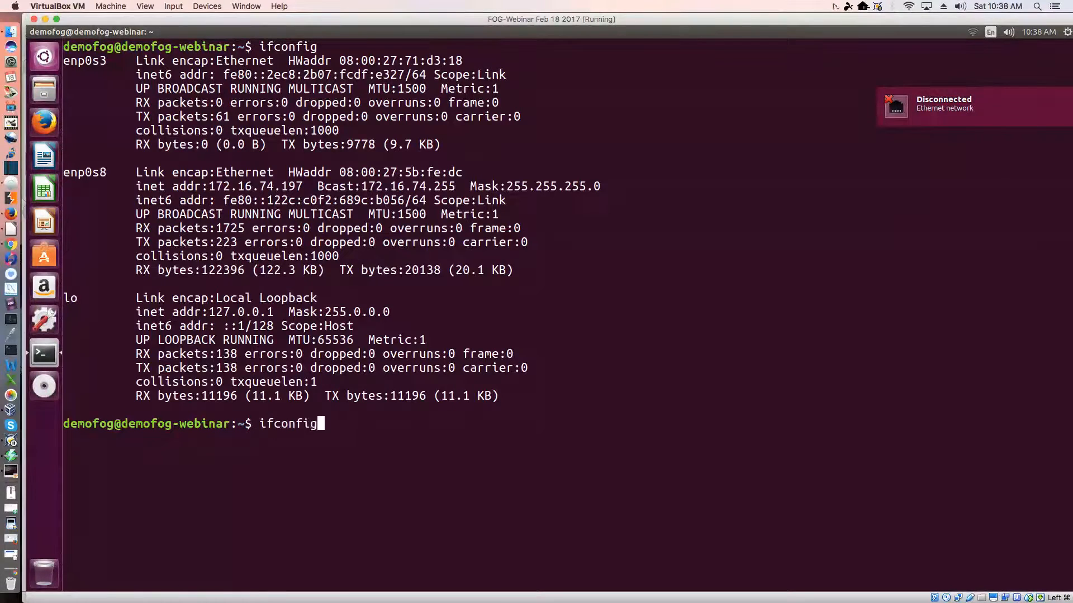
{"action": "key", "text": "Return"}
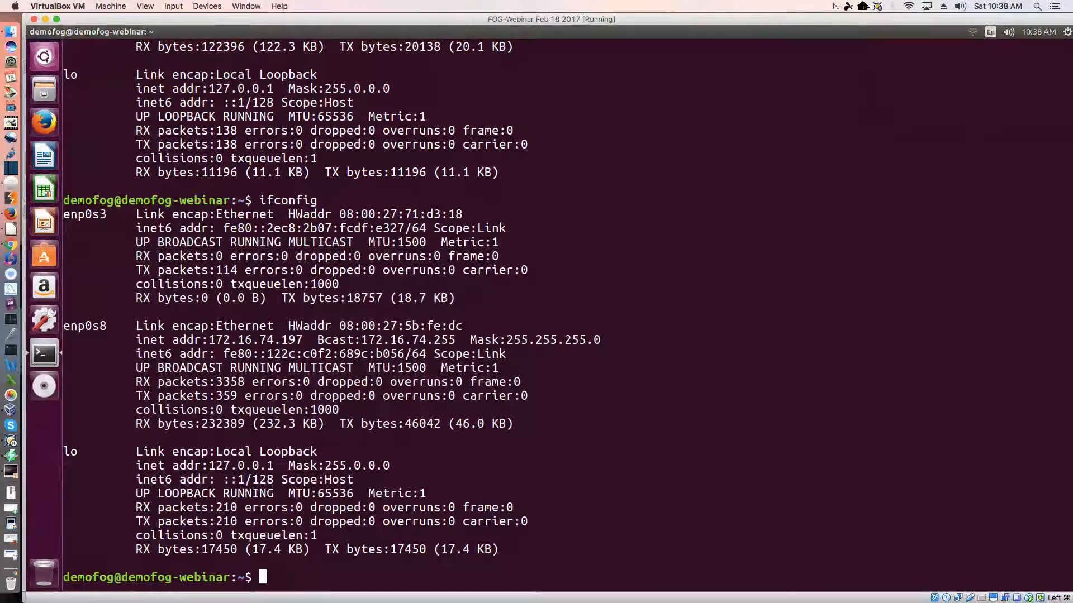
{"action": "key", "text": "Up"}
{"action": "key", "text": "Return"}
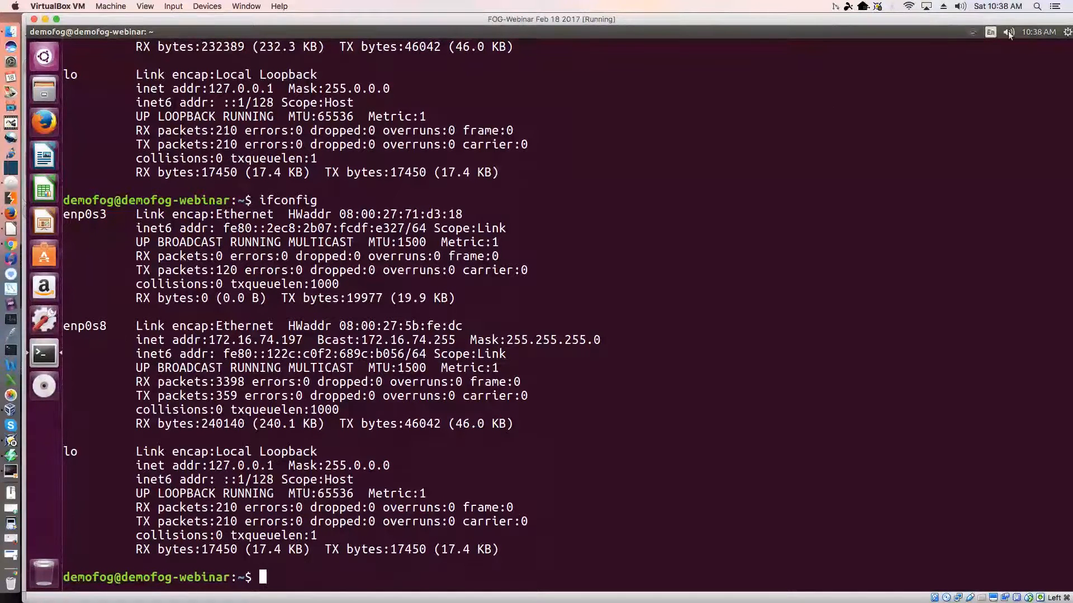
- Test internet connectivity by pinging 8.8.8.8, and stop the ping after a few replies
{"action": "type", "text": "ping 8.8.8.8"}
{"action": "key", "text": "Return"}
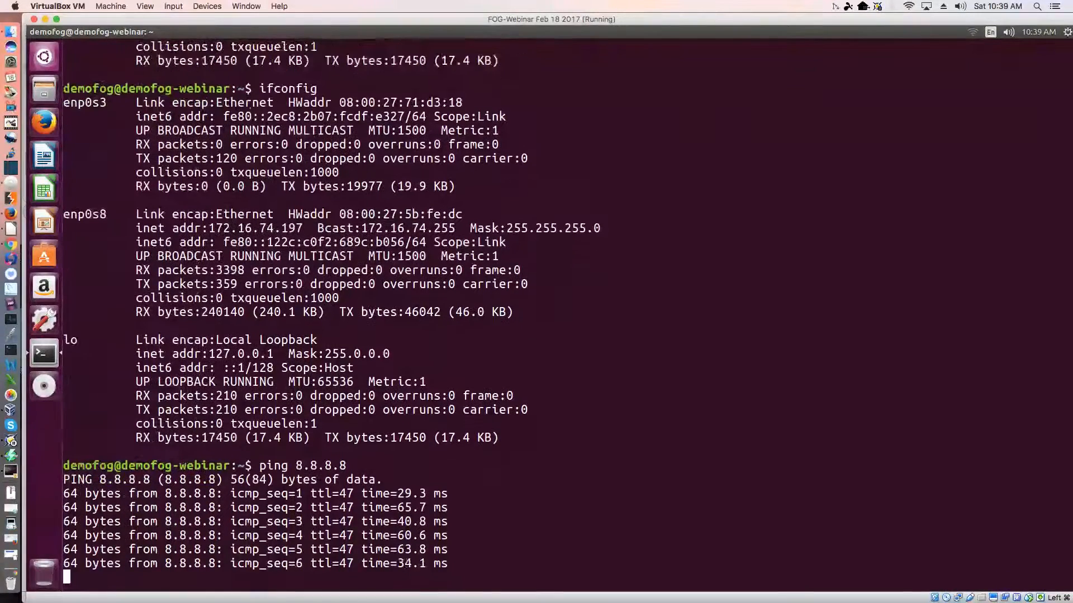
{"action": "key", "text": "ctrl+c"}
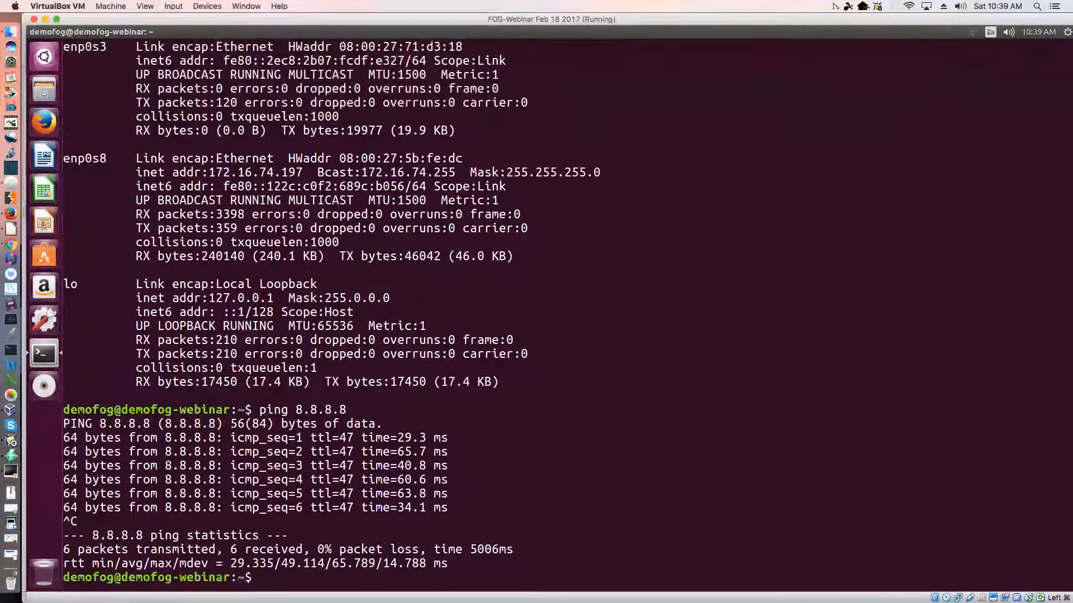
- Disconnect Wired connection 1, repeat the ping to 8.8.8.8, and reconnect Wired connection 1
{"action": "left_click", "coordinate": [972, 33]}
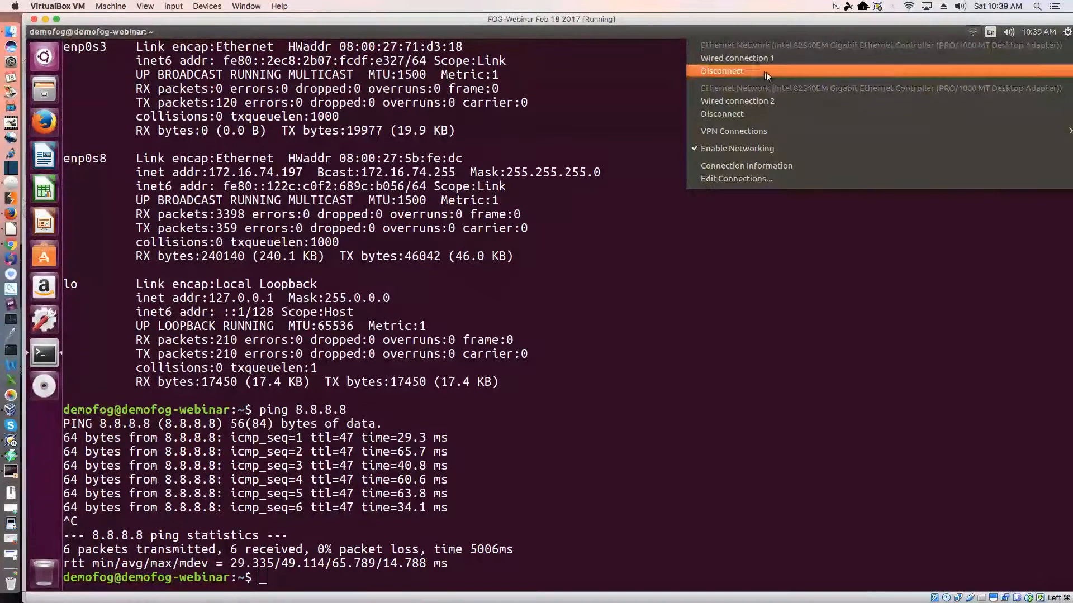
{"action": "left_click", "coordinate": [747, 72]}
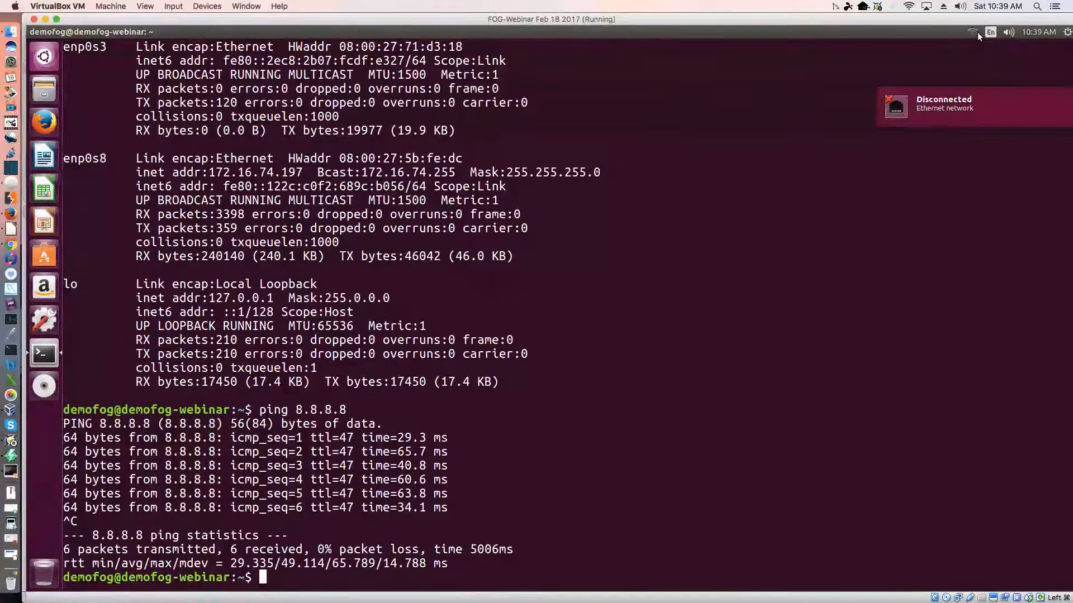
{"action": "key", "text": "Up"}
{"action": "key", "text": "Return"}
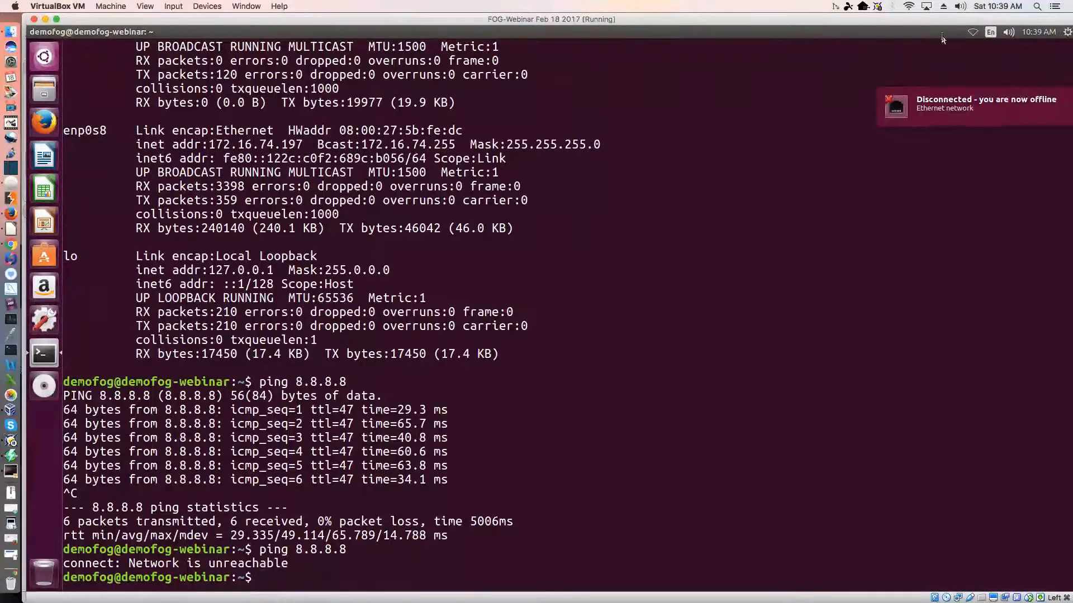
{"action": "left_click", "coordinate": [973, 34]}
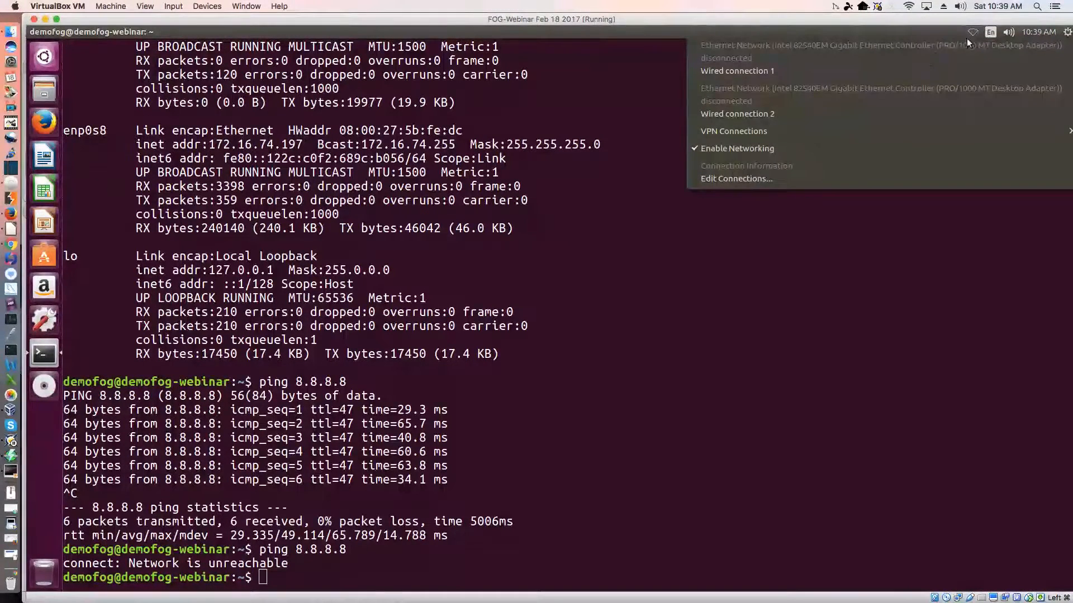
{"action": "left_click", "coordinate": [851, 71]}
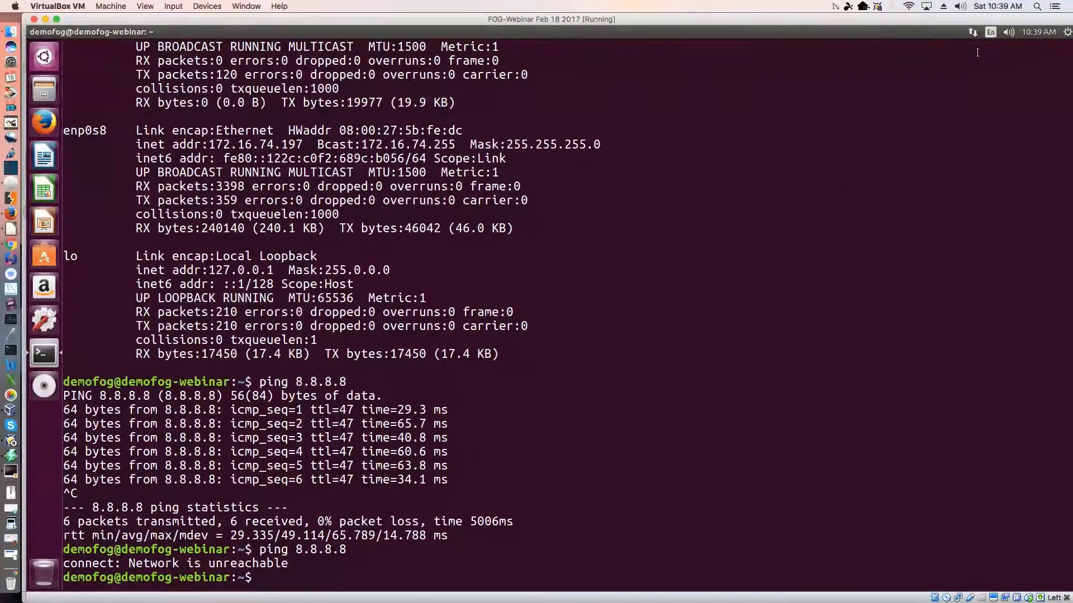
- Open Wired connection 2 for editing and review its IPv4 settings and available methods without changing them
{"action": "left_click", "coordinate": [973, 32]}
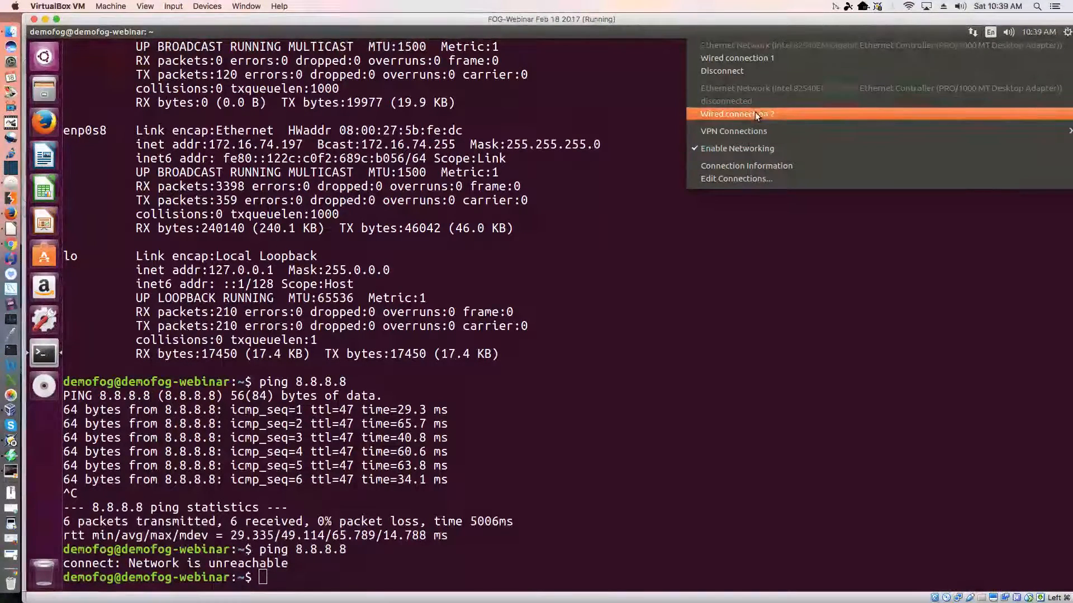
{"action": "left_click", "coordinate": [743, 175]}
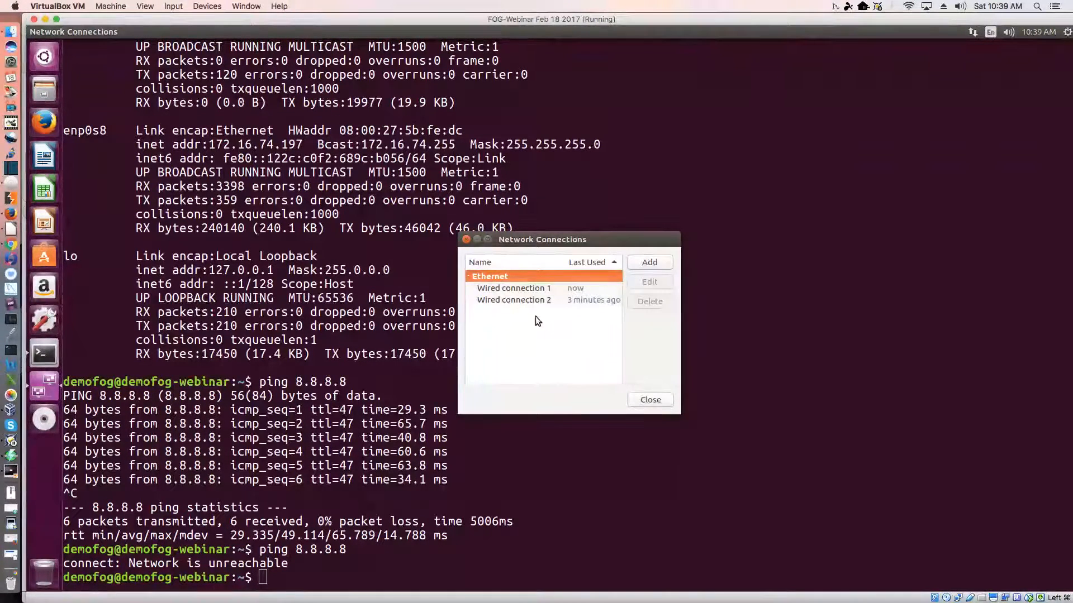
{"action": "left_click", "coordinate": [537, 302]}
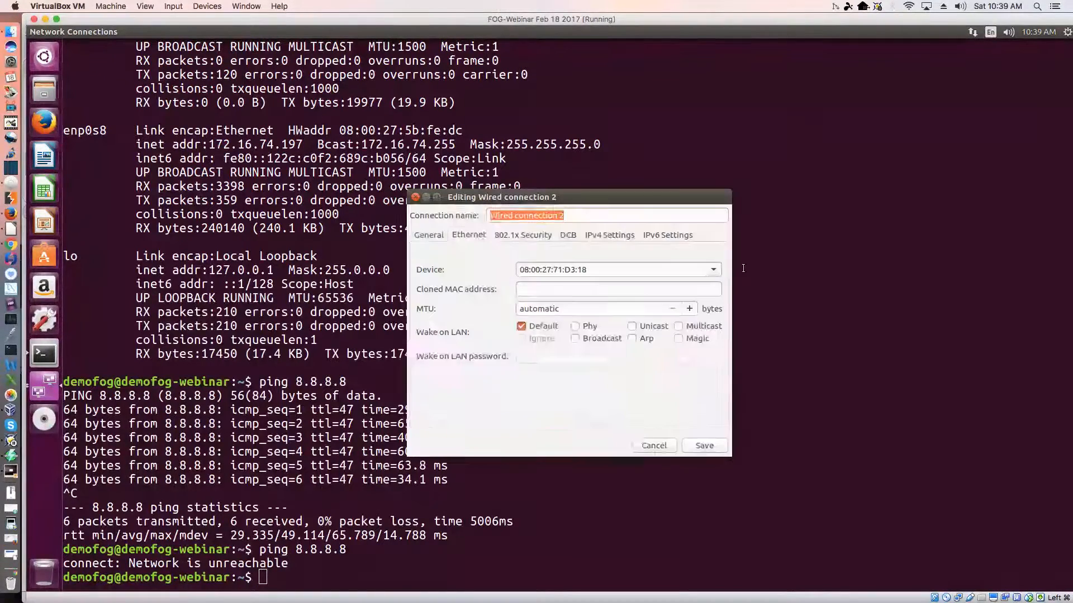
{"action": "left_click", "coordinate": [603, 235]}
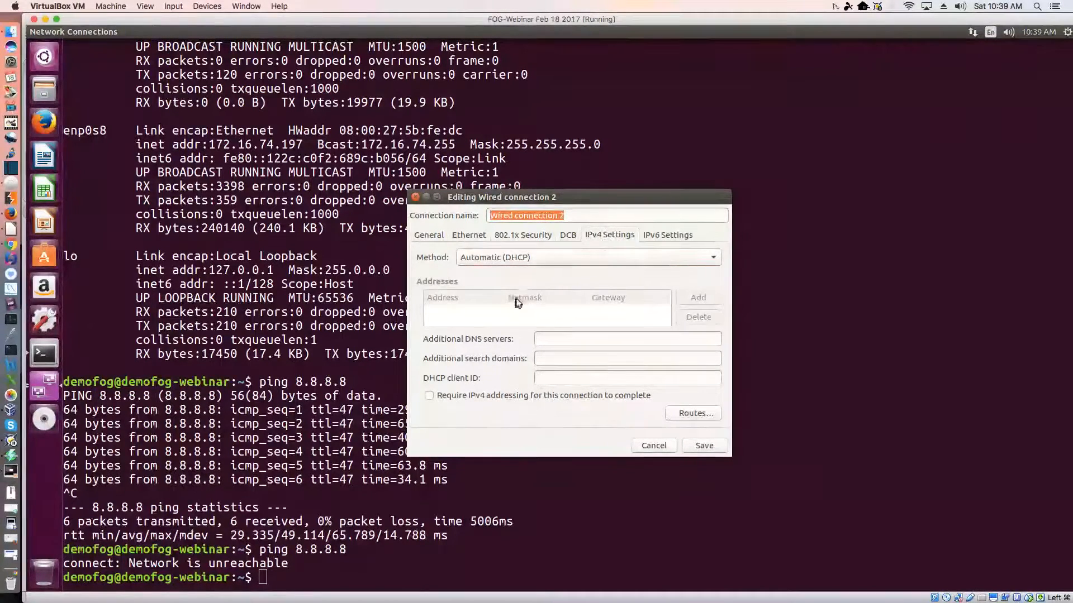
{"action": "left_click", "coordinate": [589, 254]}
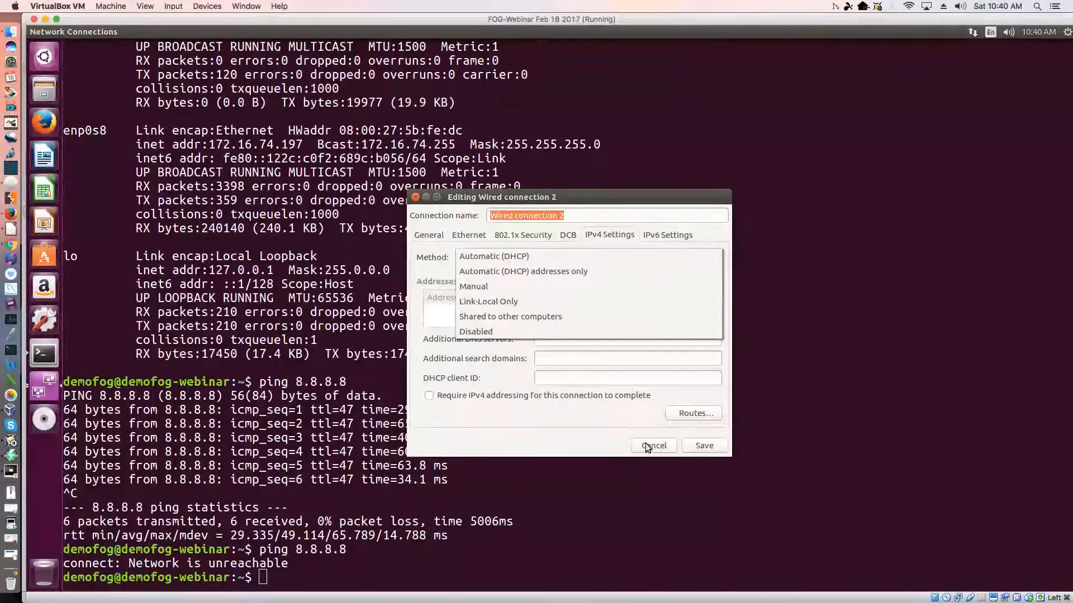
{"action": "left_click", "coordinate": [550, 439]}
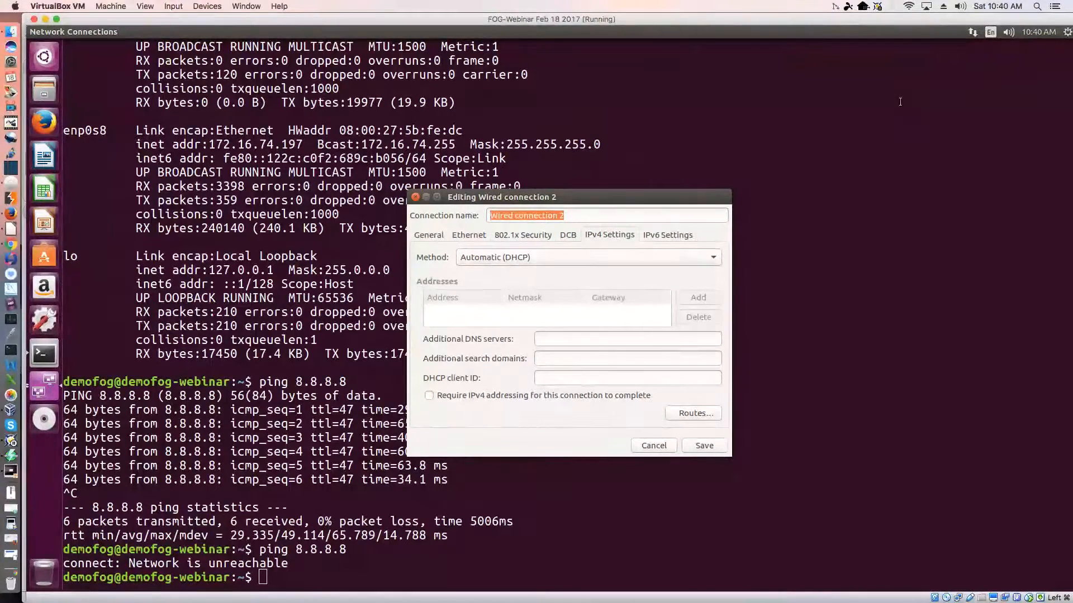
{"action": "key", "text": "Escape"}
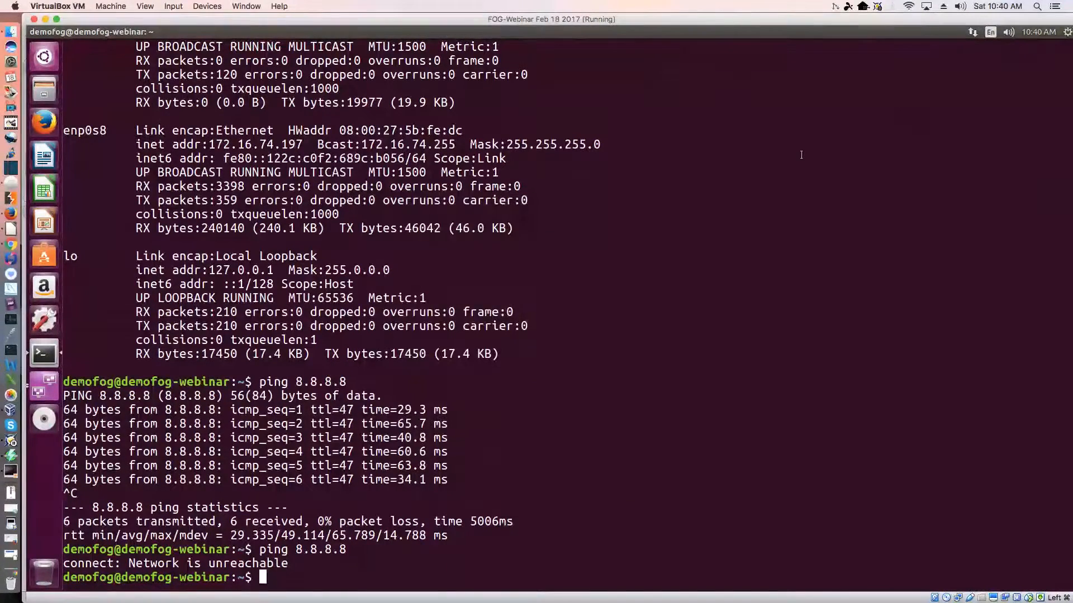
- Compare the ifconfig hardware addresses with the Ethernet device of Wired connection 2, and cancel its editing
{"action": "scroll", "coordinate": [801, 154], "scroll_direction": "up", "scroll_amount": 3}
{"action": "scroll", "coordinate": [801, 154], "scroll_direction": "down", "scroll_amount": 3}
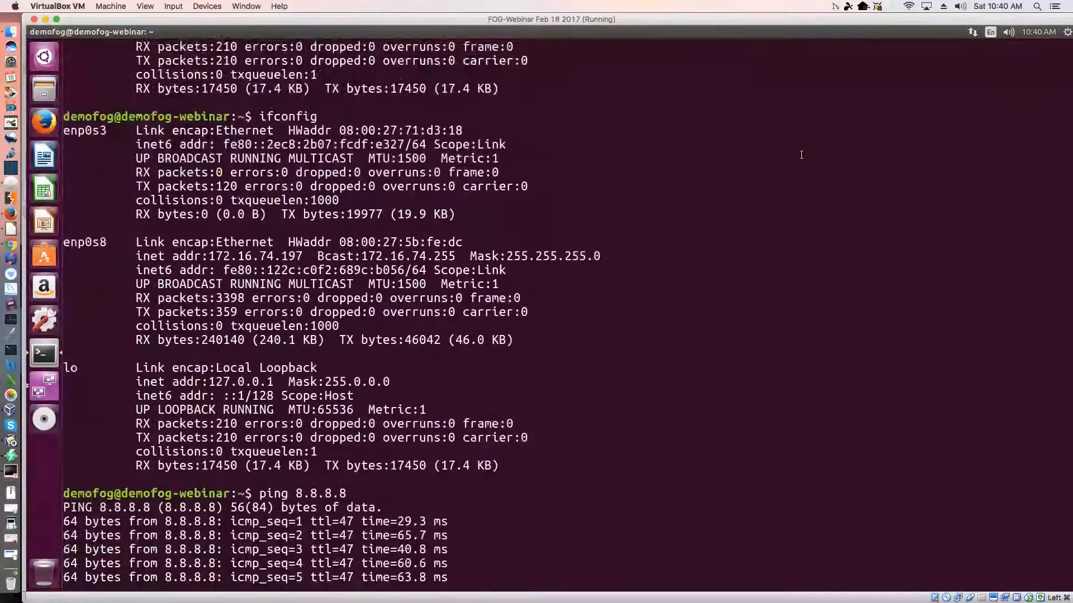
{"action": "scroll", "coordinate": [801, 155], "scroll_direction": "up", "scroll_amount": 3}
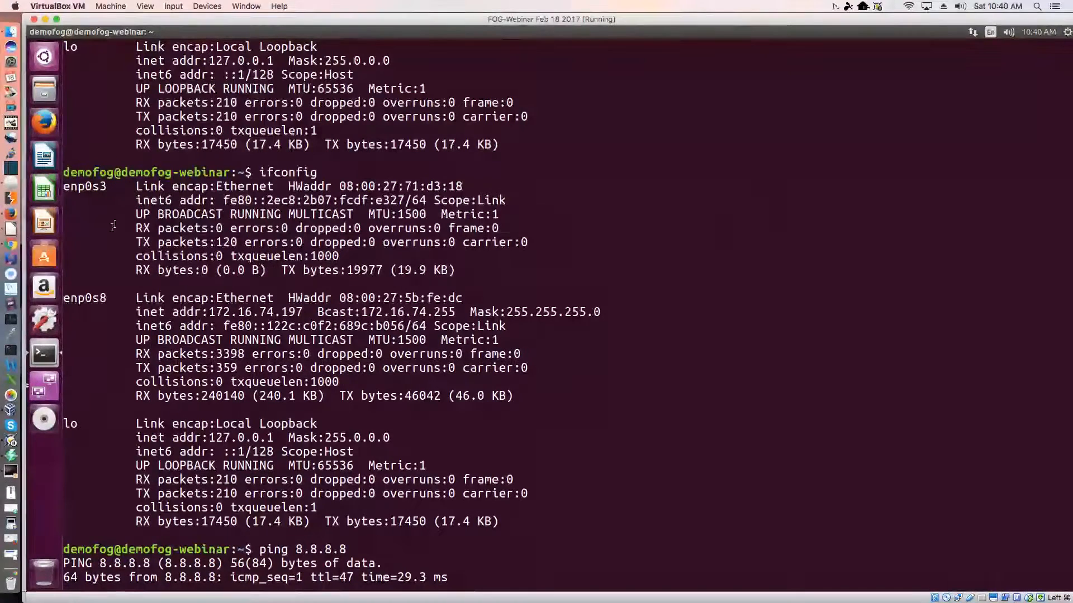
{"action": "left_click", "coordinate": [44, 386]}
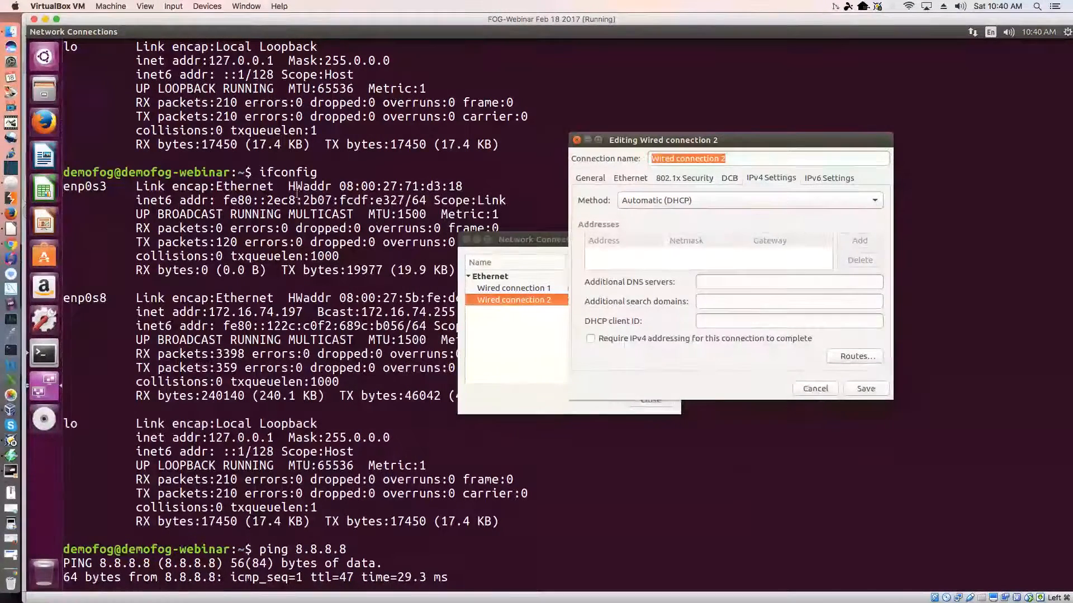
{"action": "left_click", "coordinate": [591, 179]}
{"action": "left_click", "coordinate": [631, 178]}
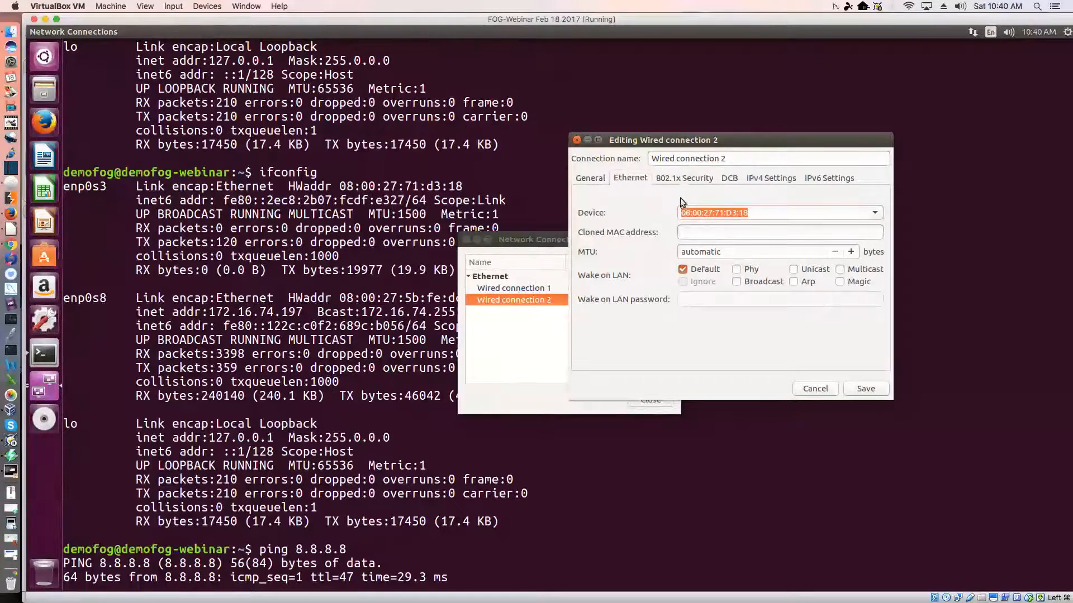
{"action": "left_click", "coordinate": [821, 389]}
- Set the IPv4 method of Wired connection 1 to Automatic (DHCP), clear its additional DNS servers, and save the connection
{"action": "left_click", "coordinate": [526, 288]}
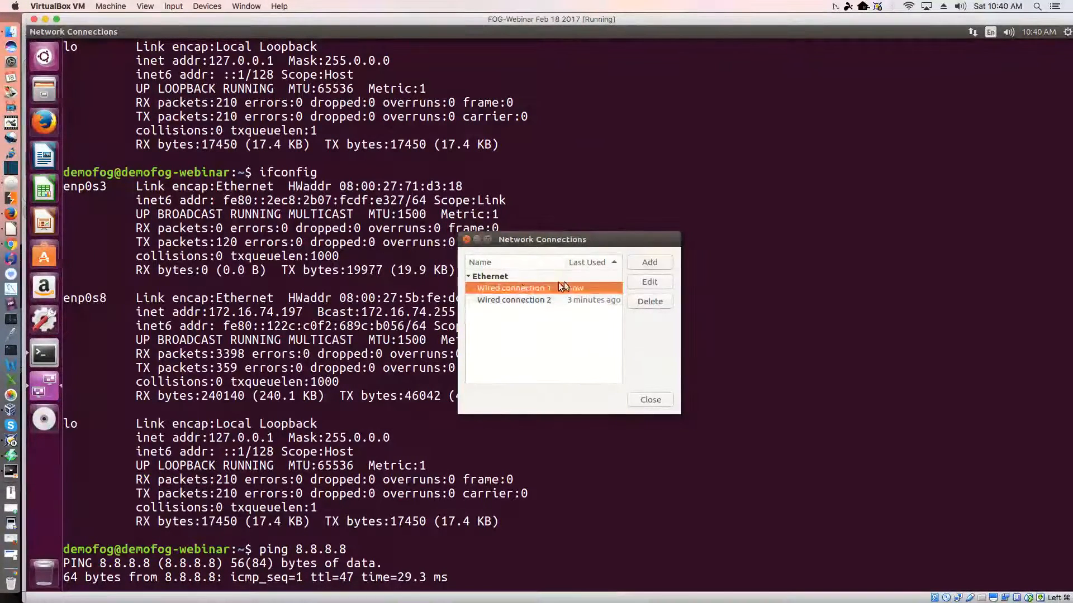
{"action": "left_click", "coordinate": [665, 284]}
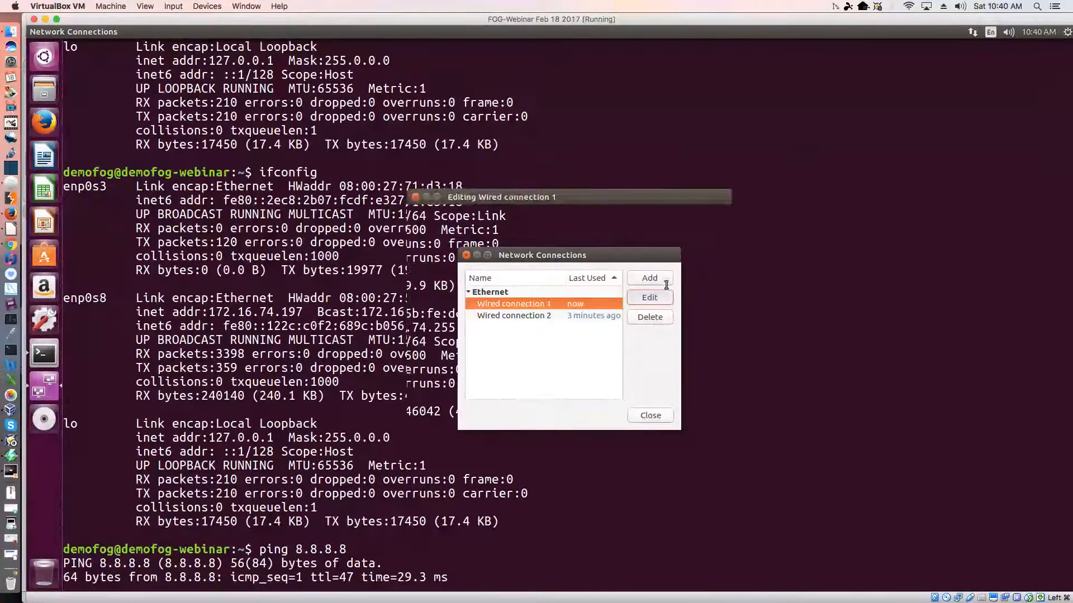
{"action": "left_click", "coordinate": [604, 234]}
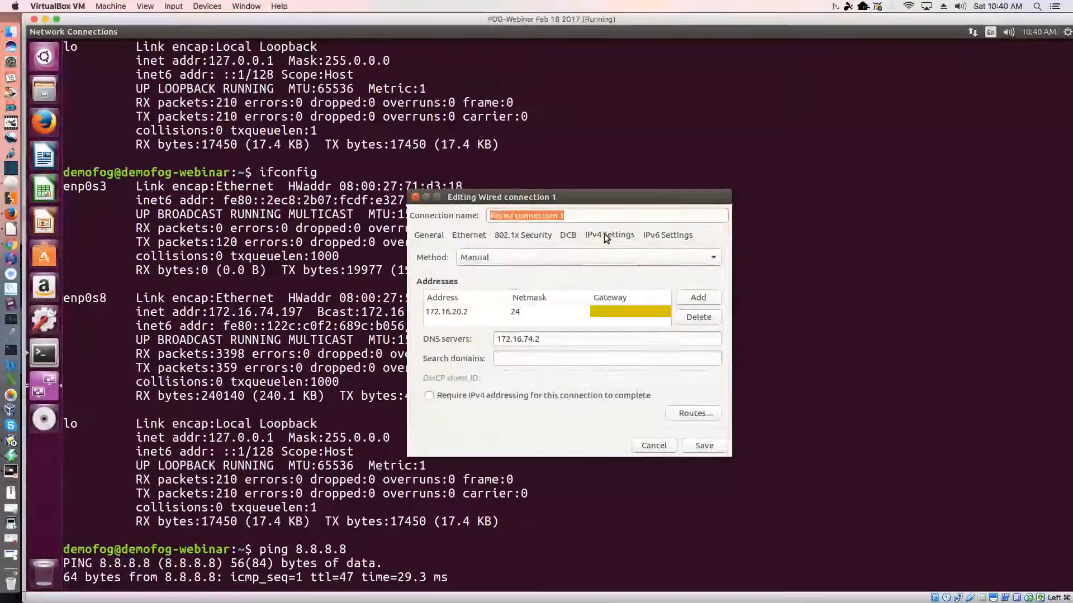
{"action": "left_click", "coordinate": [568, 257]}
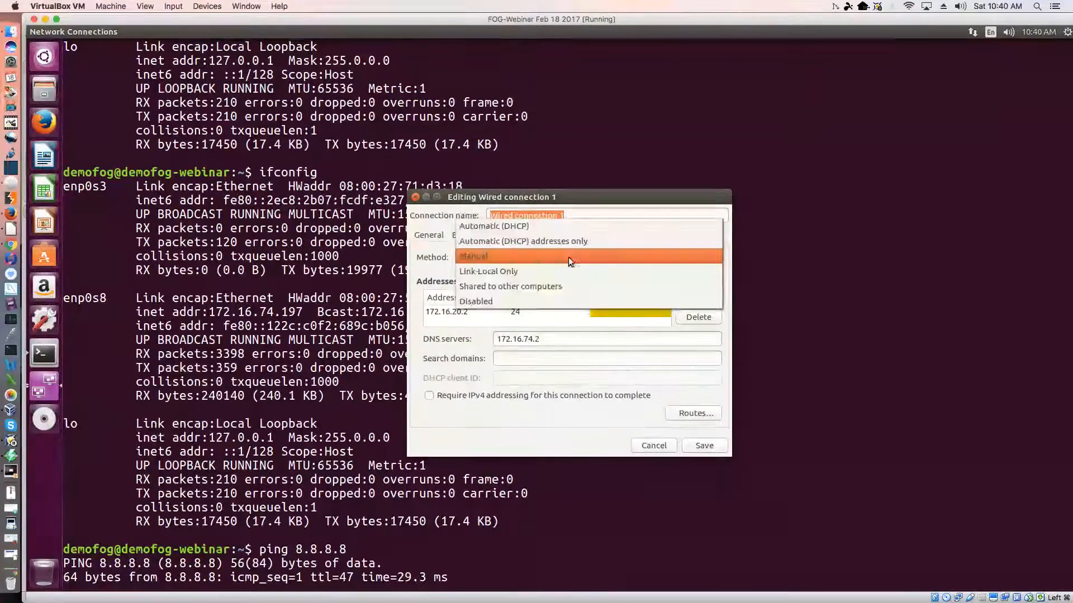
{"action": "left_click", "coordinate": [566, 228]}
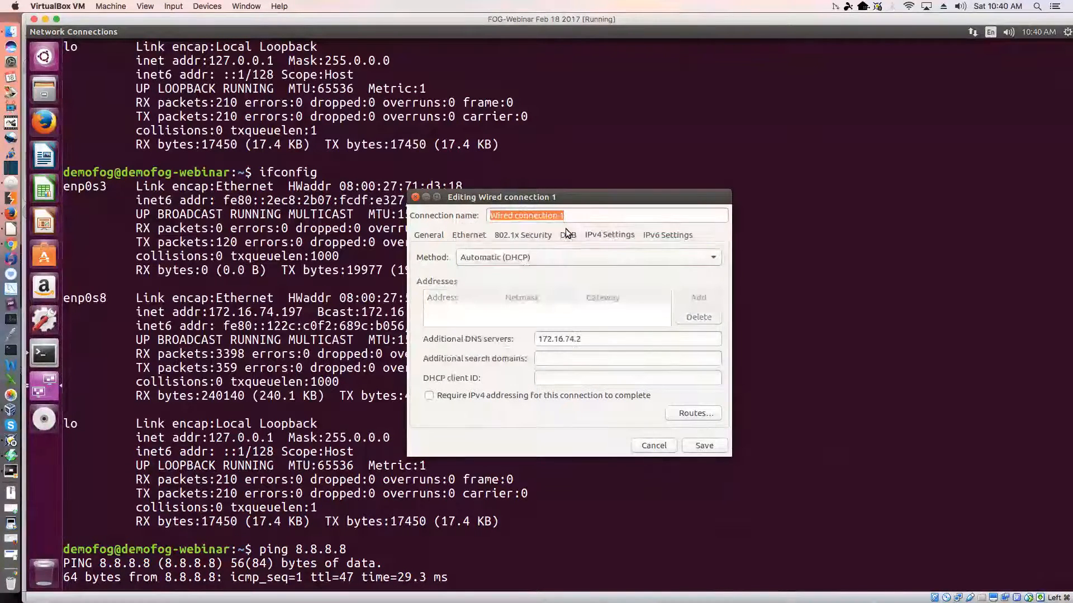
{"action": "triple_click", "coordinate": [618, 339]}
{"action": "key", "text": "BackSpace"}
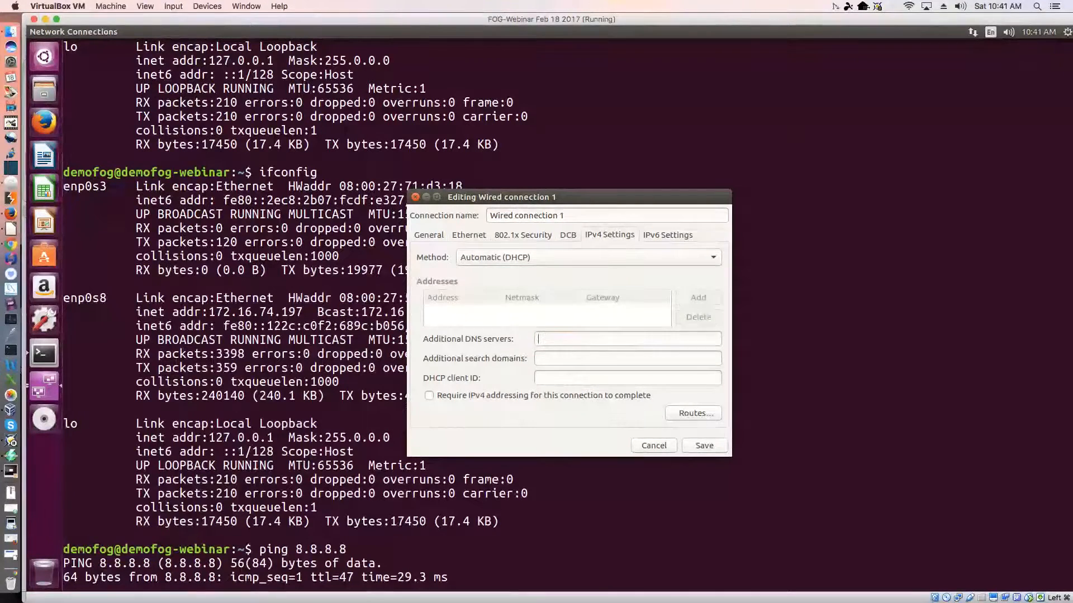
{"action": "left_click", "coordinate": [709, 448]}
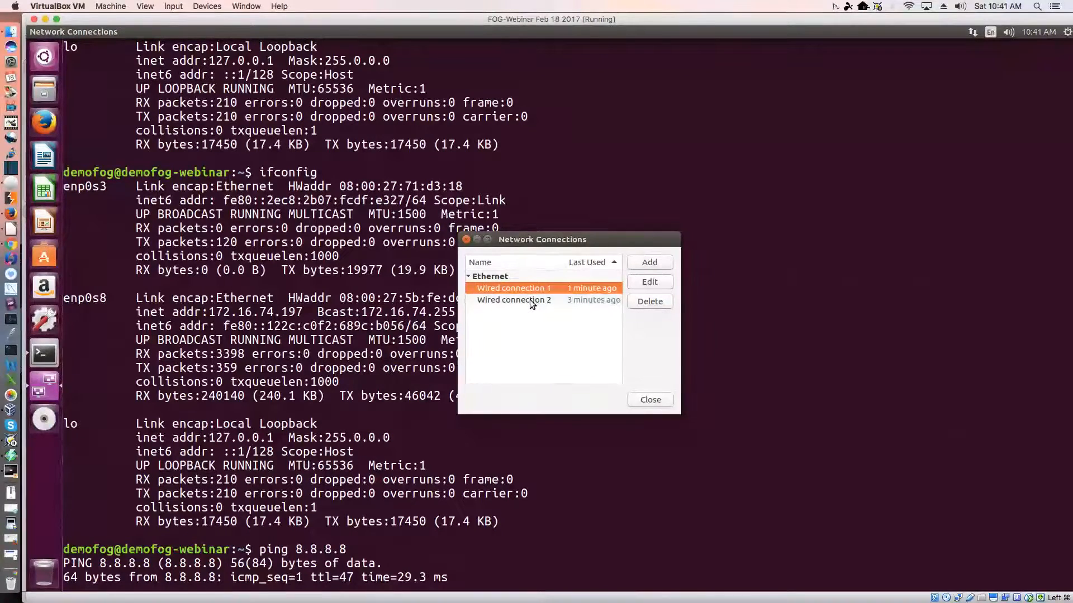
- Set the IPv4 method of Wired connection 2 to Manual and add address 172.16.20.2 with netmask 255.255.255.0 and no gateway
{"action": "left_click", "coordinate": [530, 300]}
{"action": "left_click", "coordinate": [656, 285]}
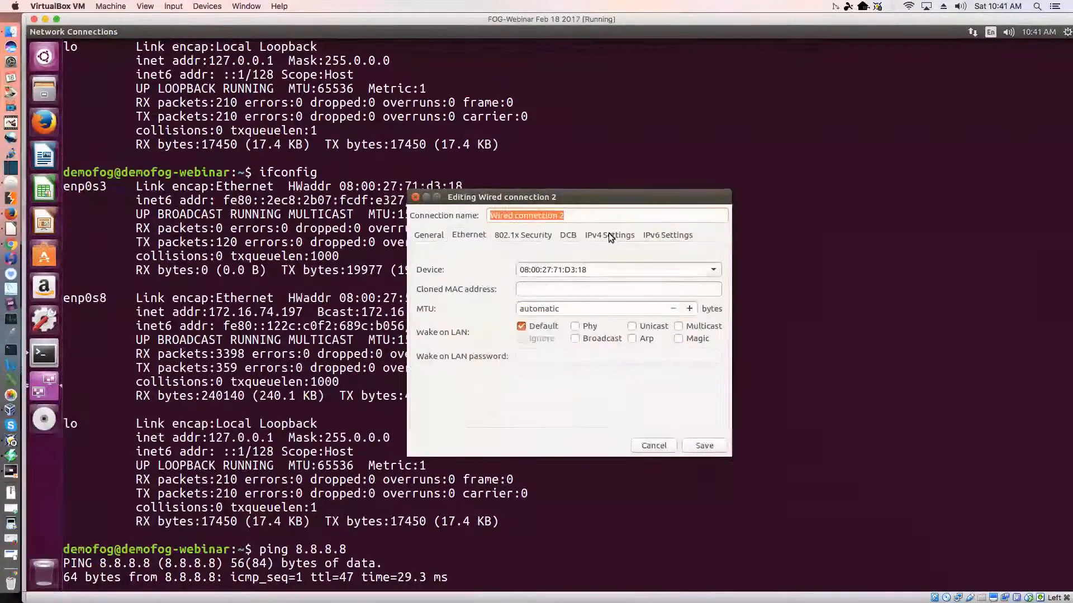
{"action": "left_click", "coordinate": [609, 234]}
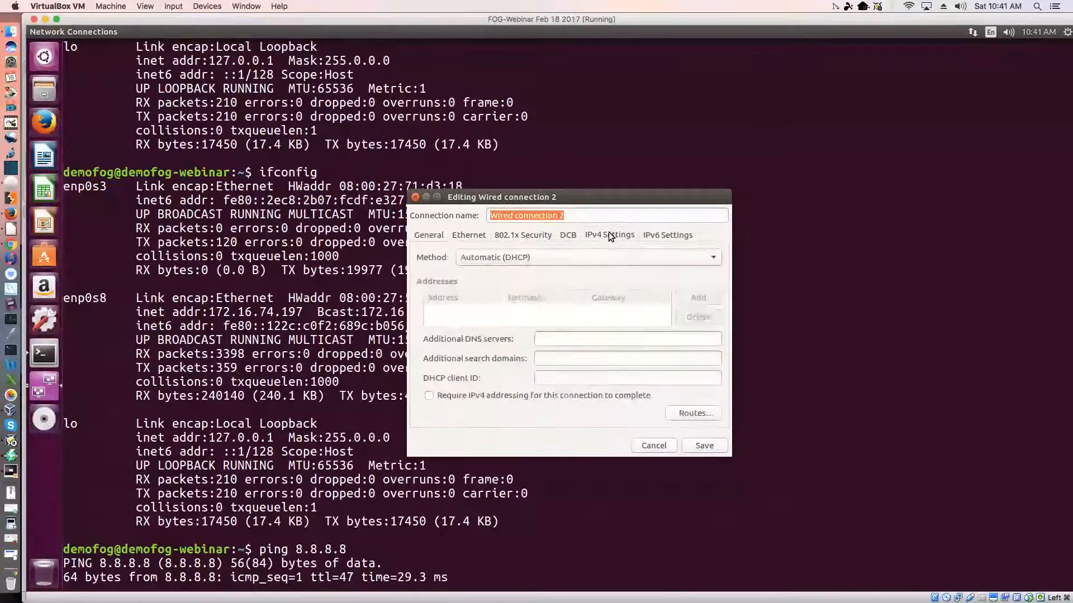
{"action": "left_click", "coordinate": [534, 258]}
{"action": "left_click", "coordinate": [524, 285]}
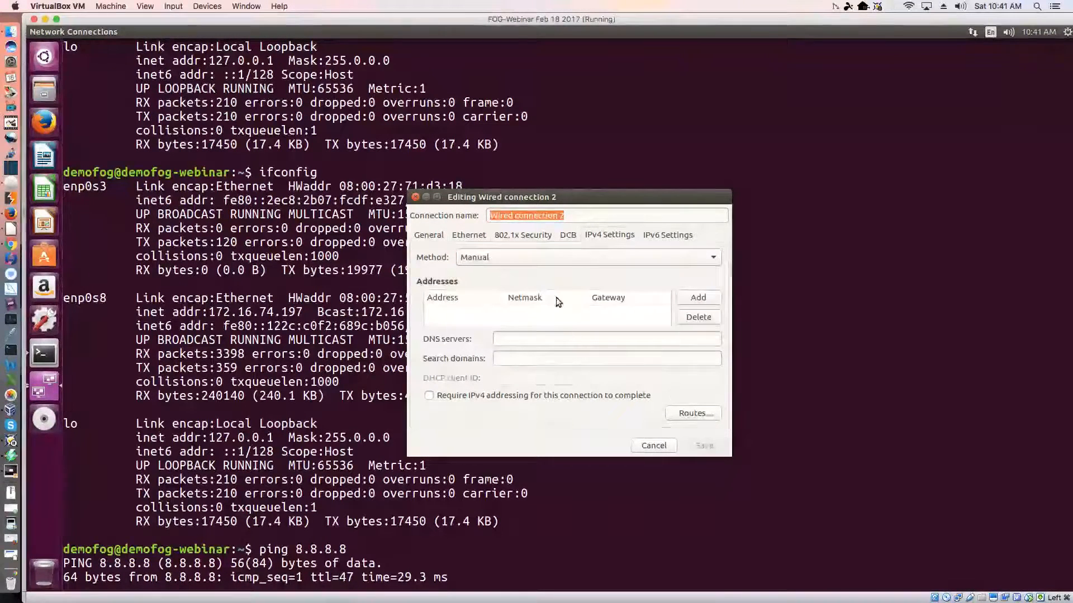
{"action": "left_click", "coordinate": [690, 301]}
{"action": "type", "text": "10"}
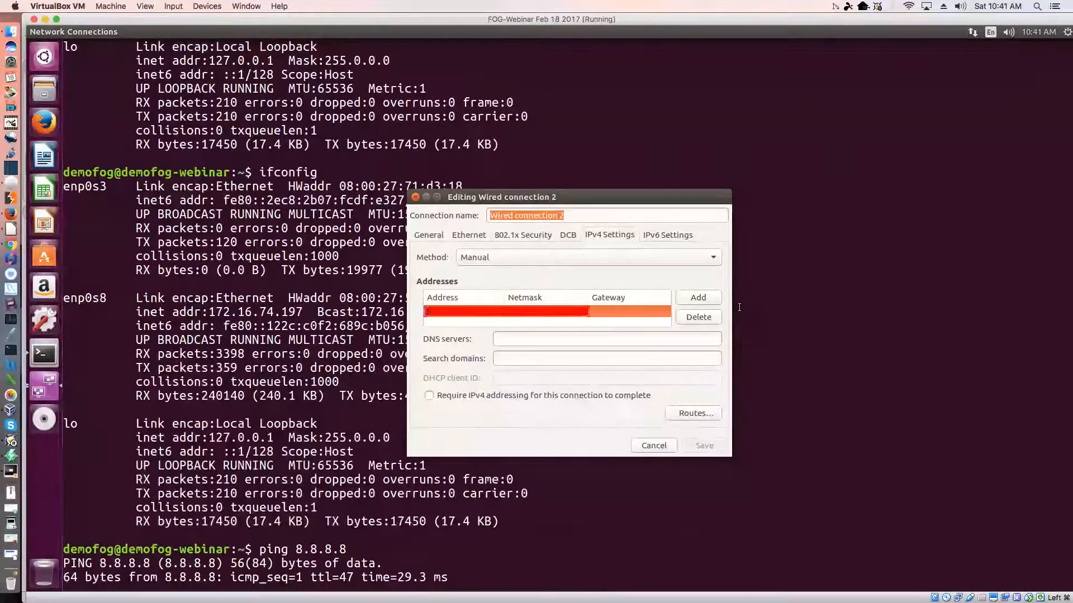
{"action": "type", "text": "16.740.2"}
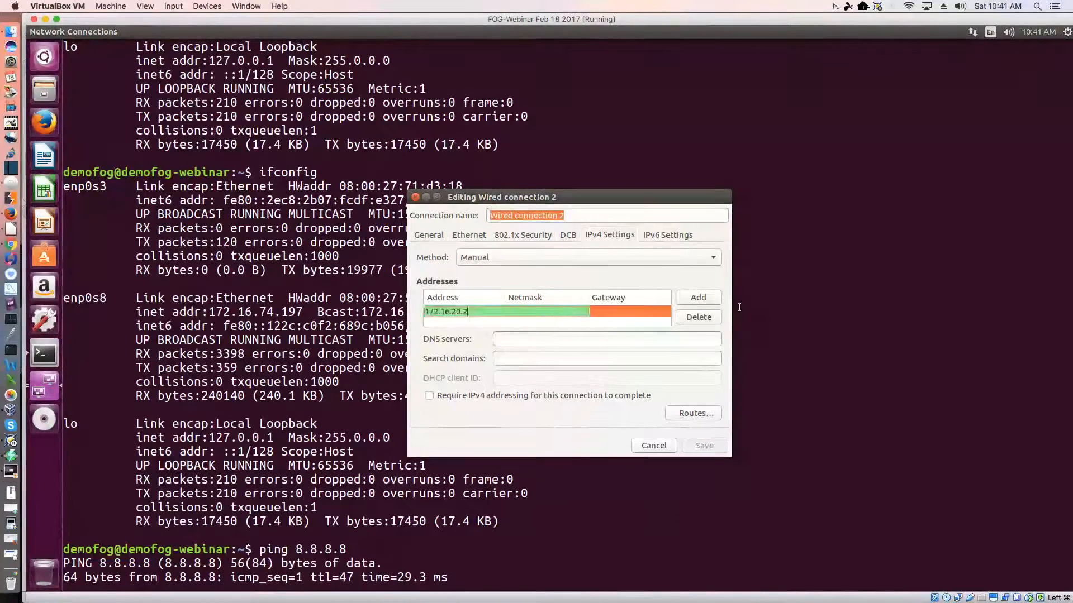
{"action": "type", "text": "255.255.2"}
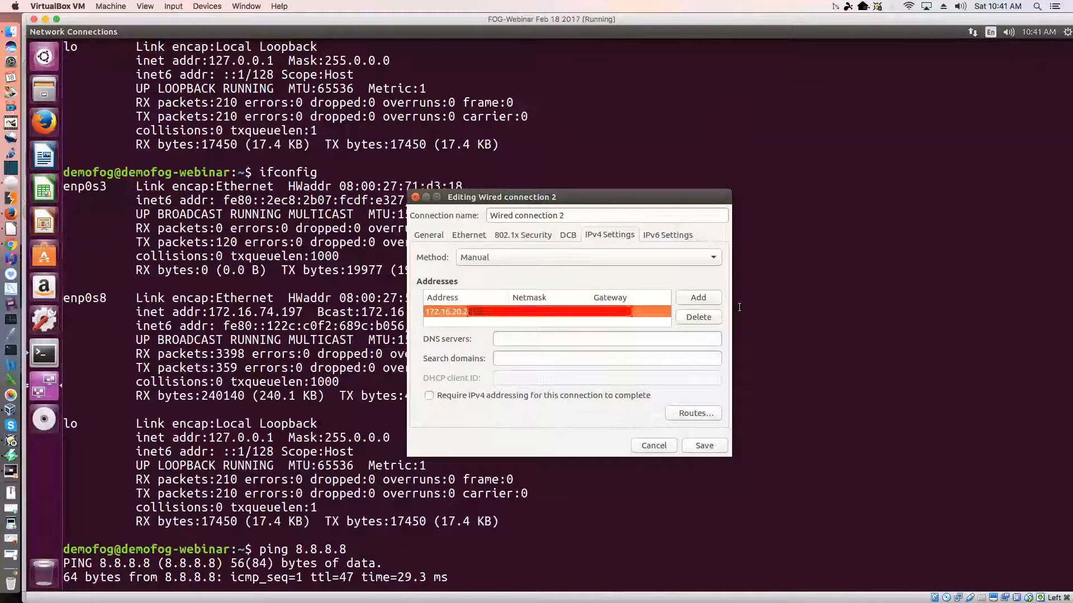
{"action": "type", "text": "55.0"}
{"action": "key", "text": "Return"}
- Set the DNS server of Wired connection 2 to 172.16.20.2, save it, and close the network connections list
{"action": "key", "text": "Tab"}
{"action": "key", "text": "Tab"}
{"action": "key", "text": "Tab"}
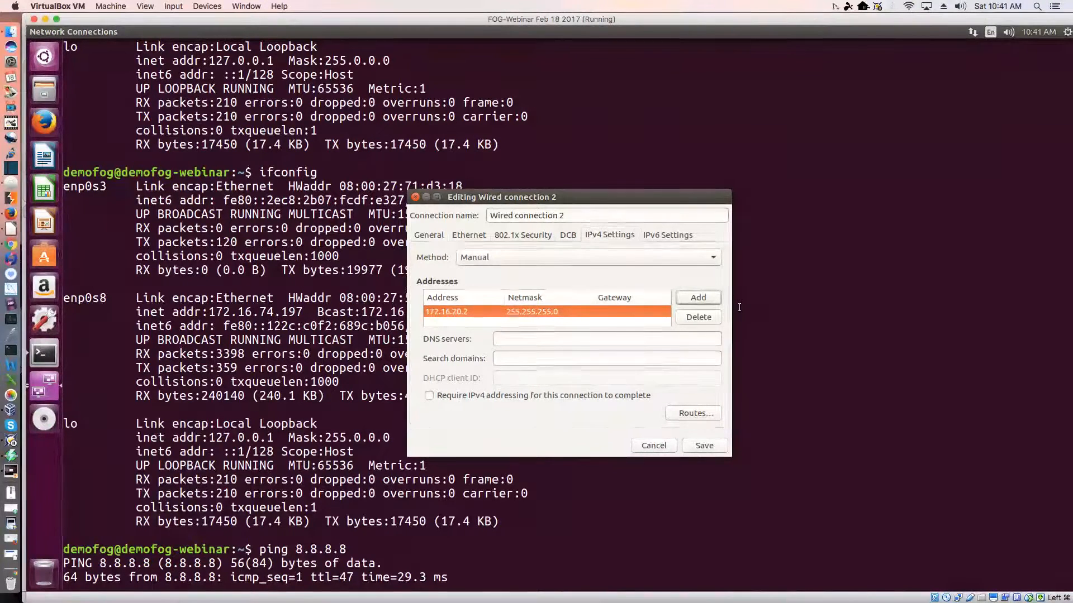
{"action": "type", "text": "172.16.20.2"}
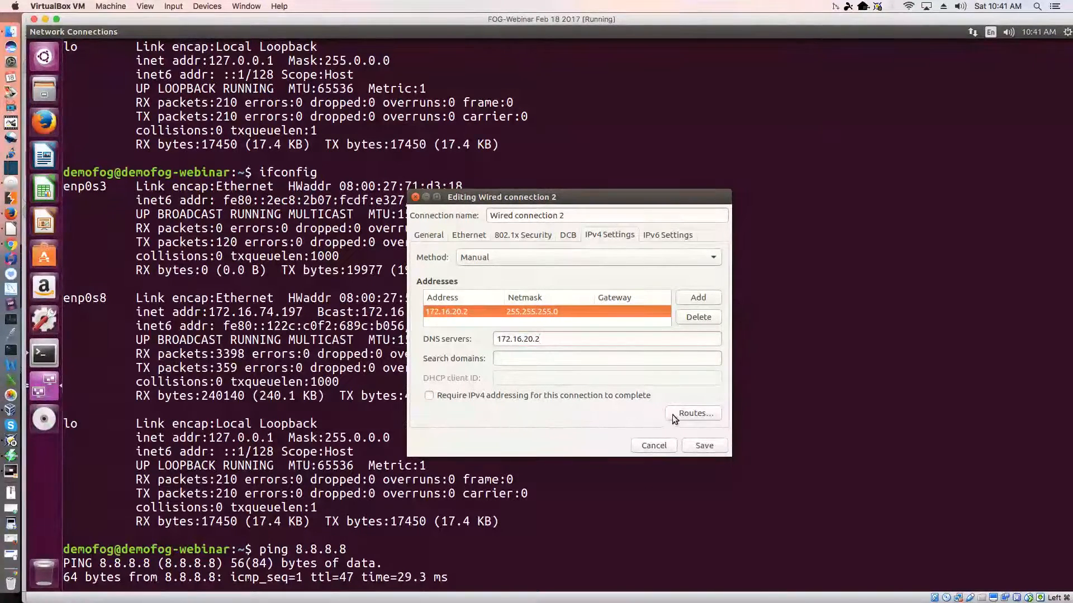
{"action": "left_click", "coordinate": [706, 450]}
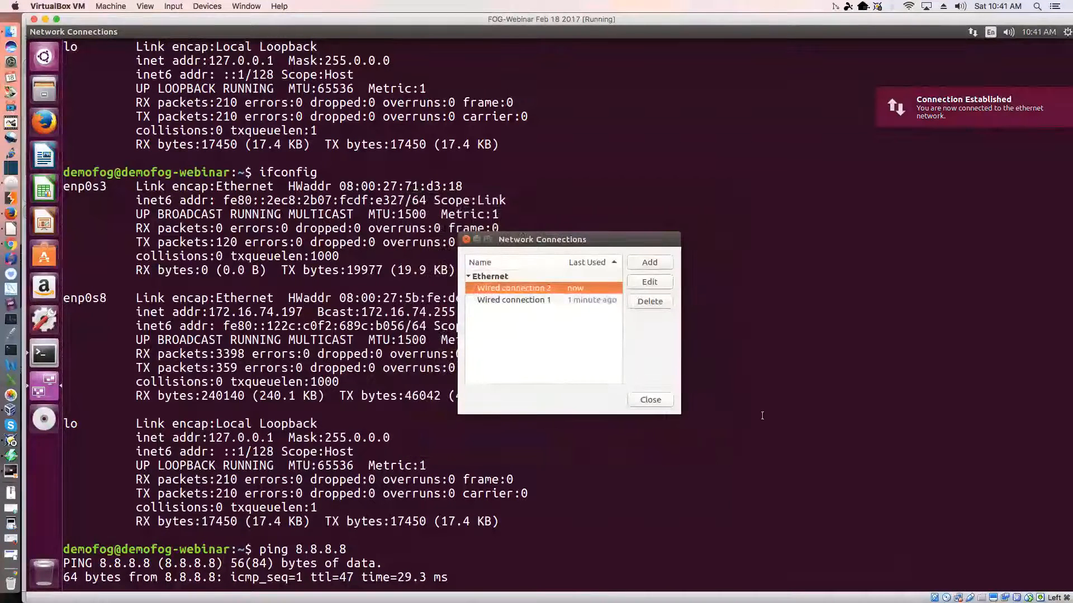
{"action": "key", "text": "Escape"}
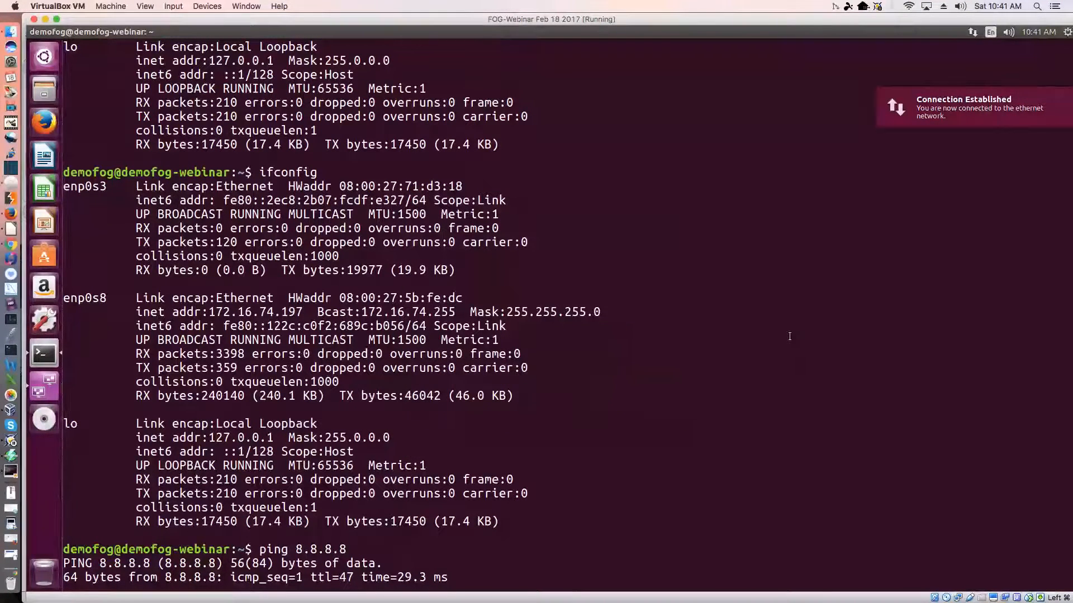
- Stop the running ping, clear the terminal, and list the network interfaces with ifconfig
{"action": "key", "text": "ctrl+c"}
{"action": "key", "text": "ctrl+l"}
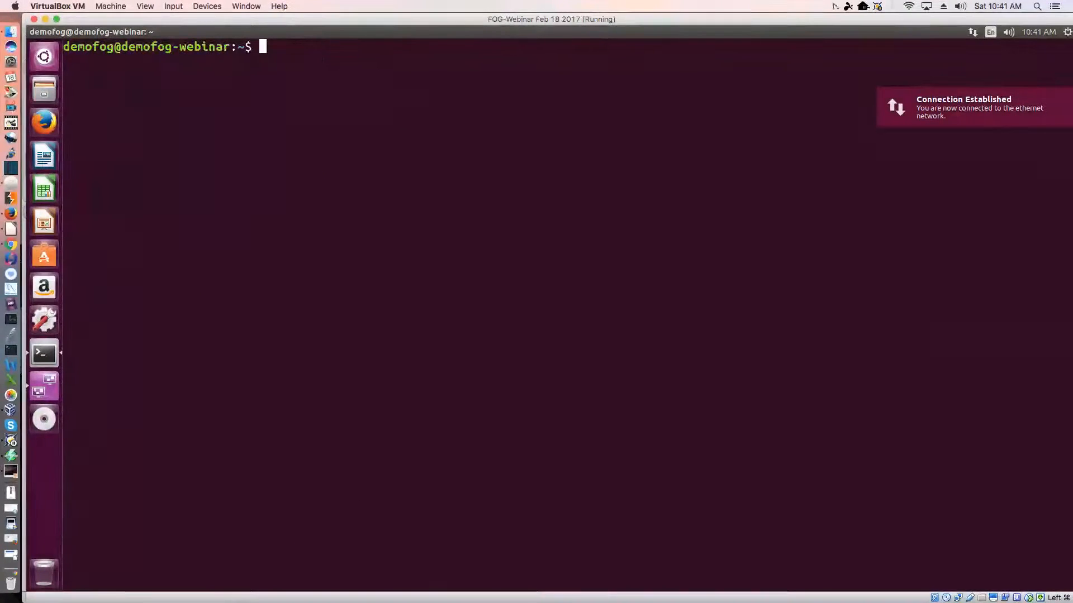
{"action": "type", "text": "ifconfig"}
{"action": "key", "text": "Return"}
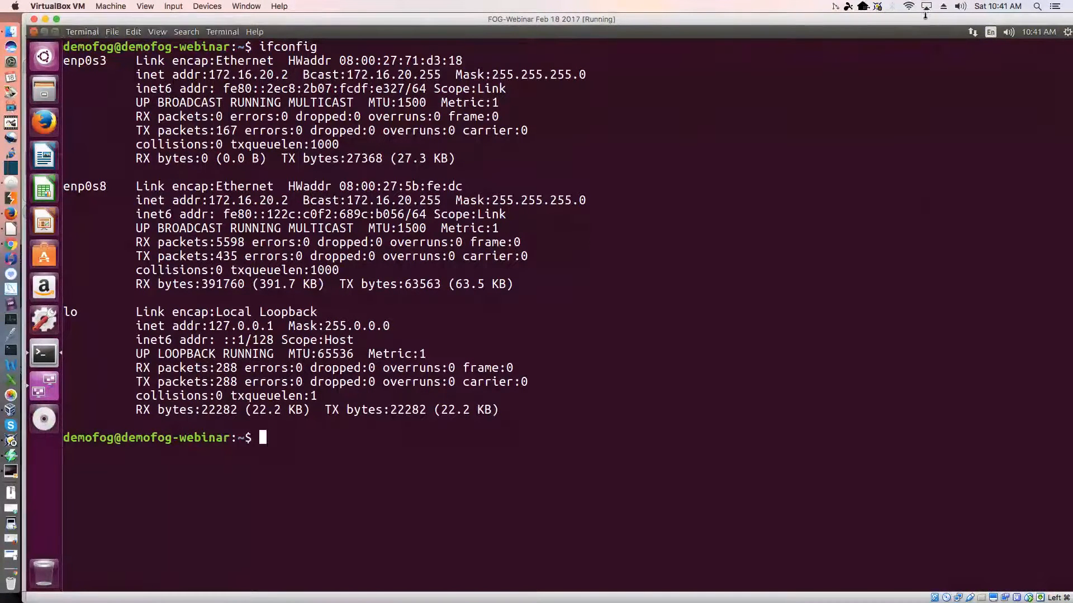
- Disconnect Wired connection 1 and Wired connection 2, and check both interfaces with ifconfig
{"action": "left_click", "coordinate": [972, 33]}
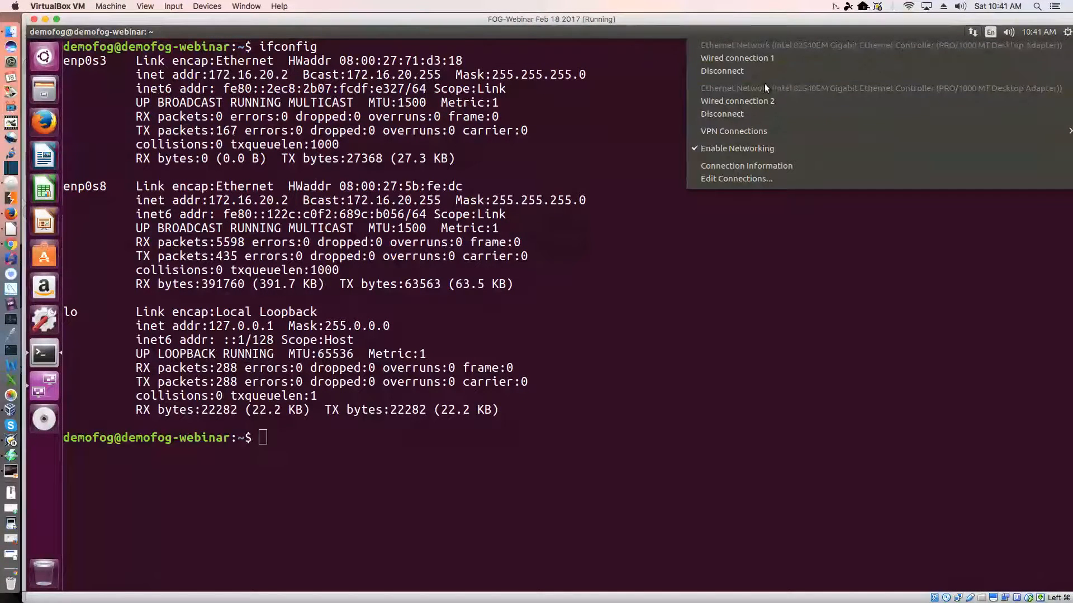
{"action": "left_click", "coordinate": [779, 68]}
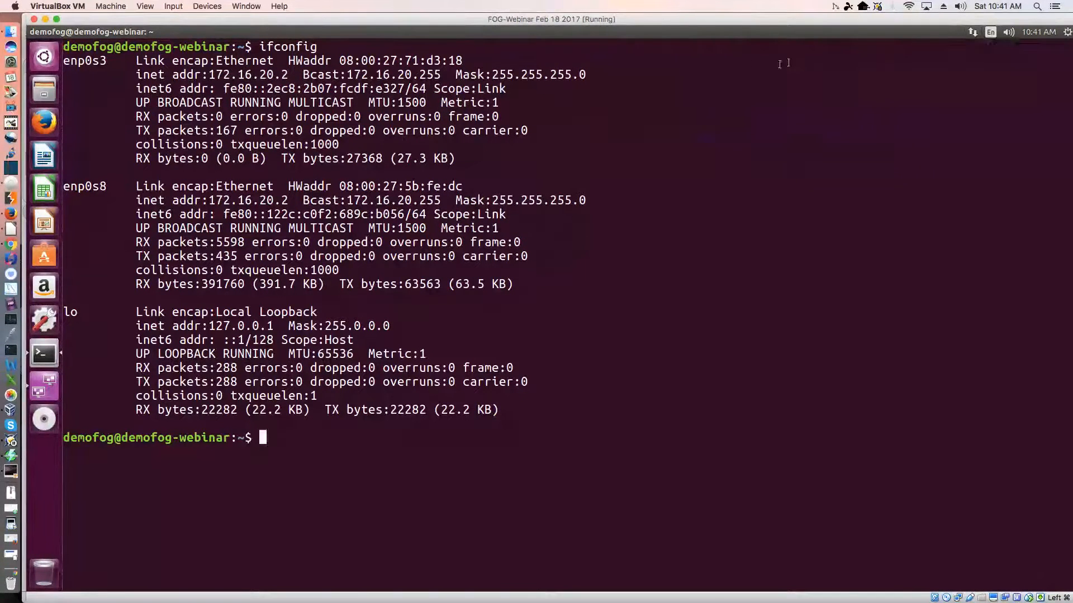
{"action": "left_click", "coordinate": [973, 34]}
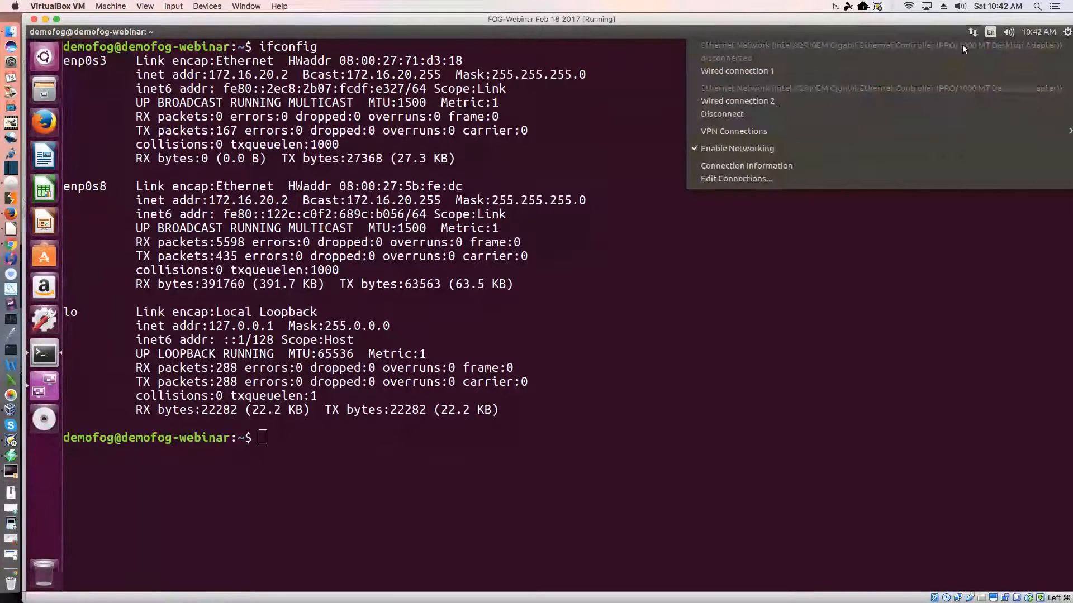
{"action": "left_click", "coordinate": [740, 114]}
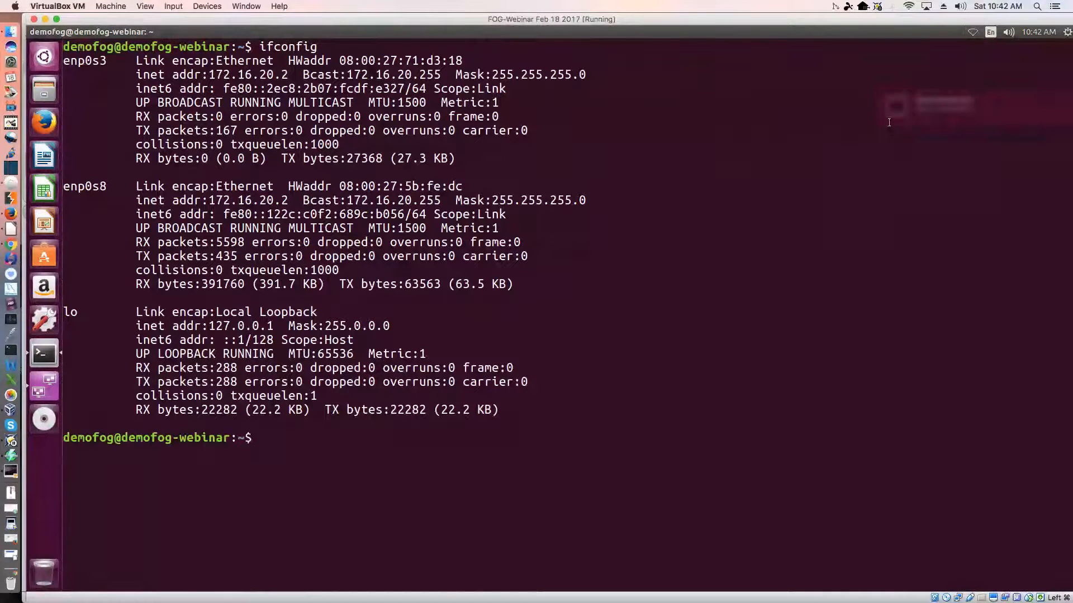
{"action": "left_click", "coordinate": [973, 32]}
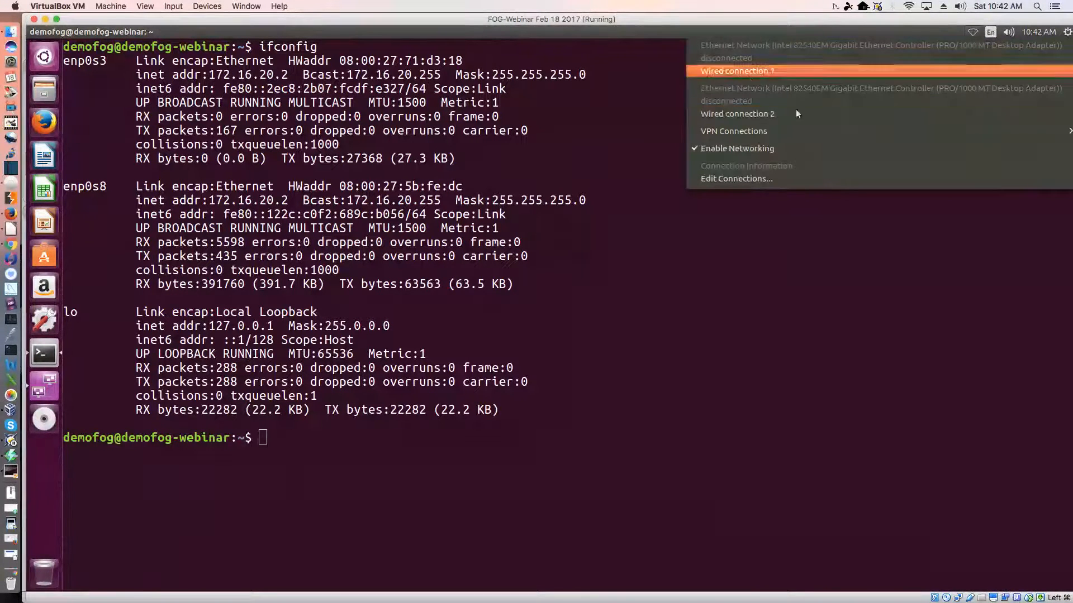
{"action": "left_click", "coordinate": [742, 306]}
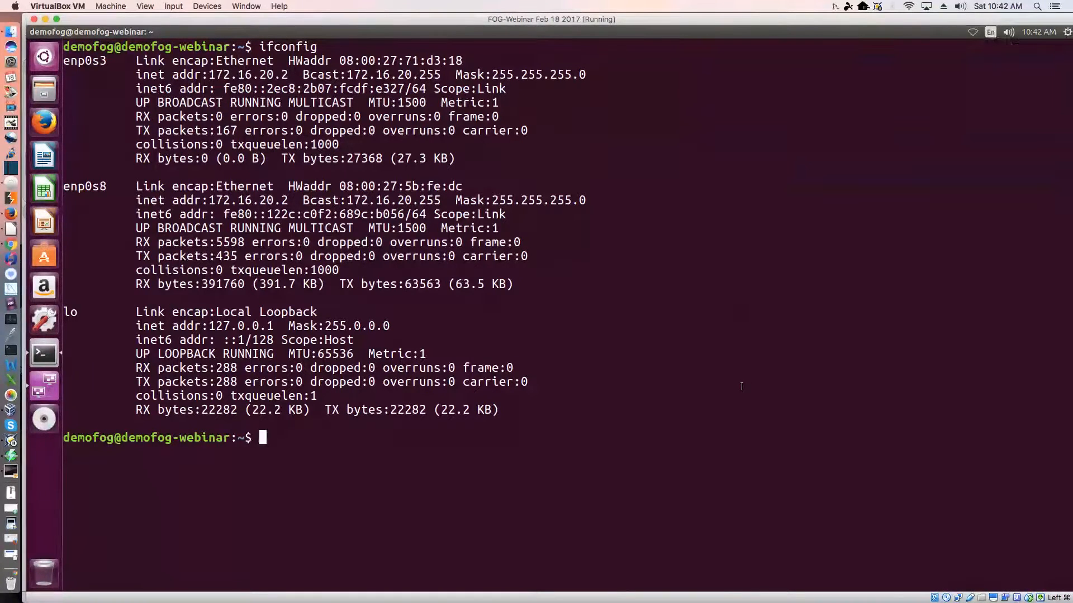
{"action": "type", "text": "ifconfig"}
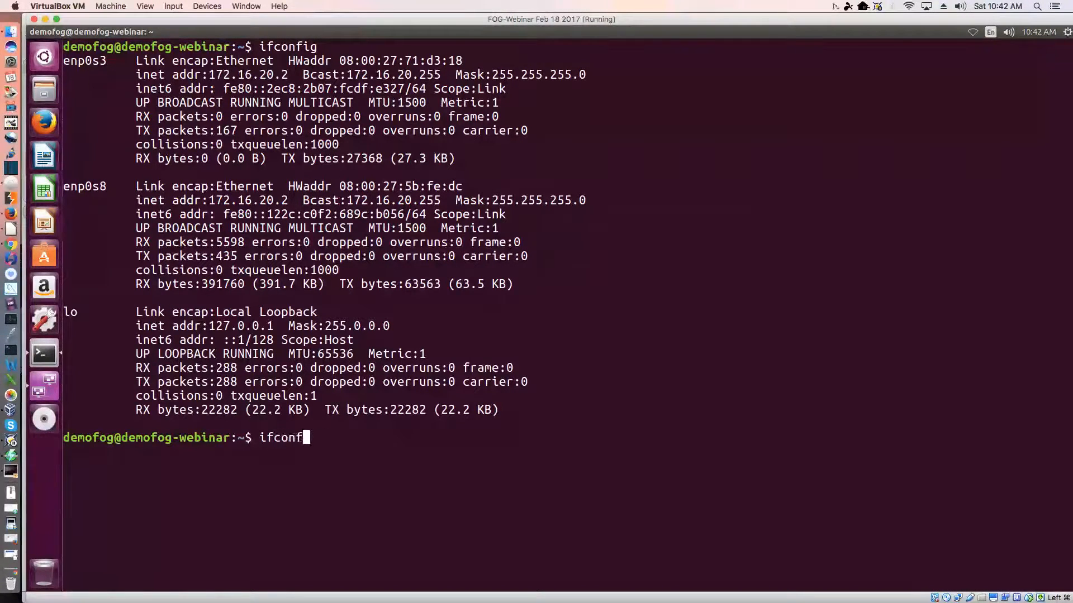
{"action": "key", "text": "Return"}
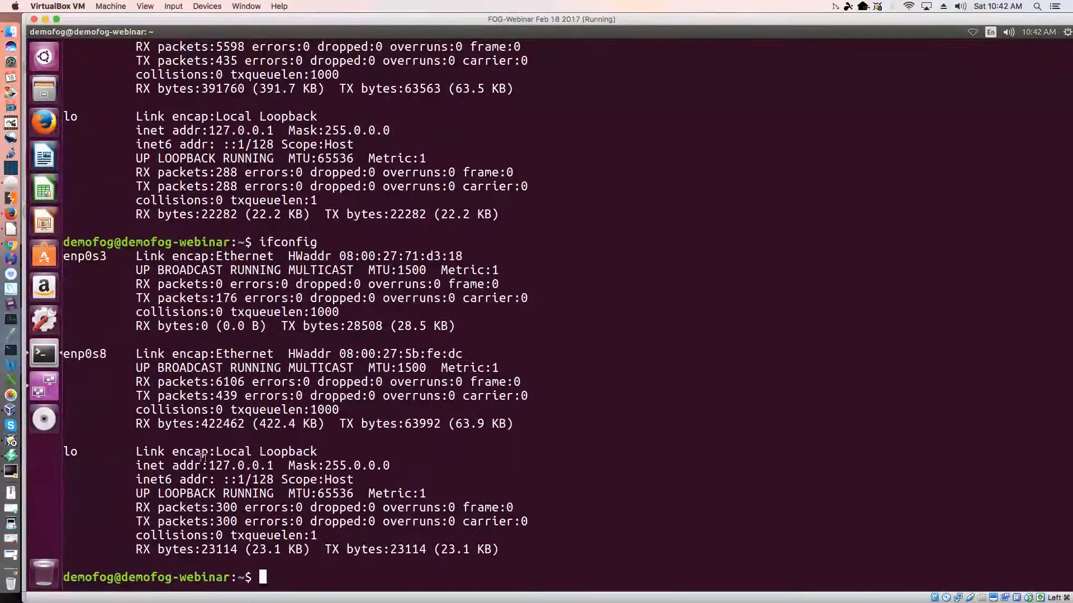
- Reconnect Wired connection 1 and check the interface addresses with ifconfig
{"action": "left_click", "coordinate": [51, 390]}
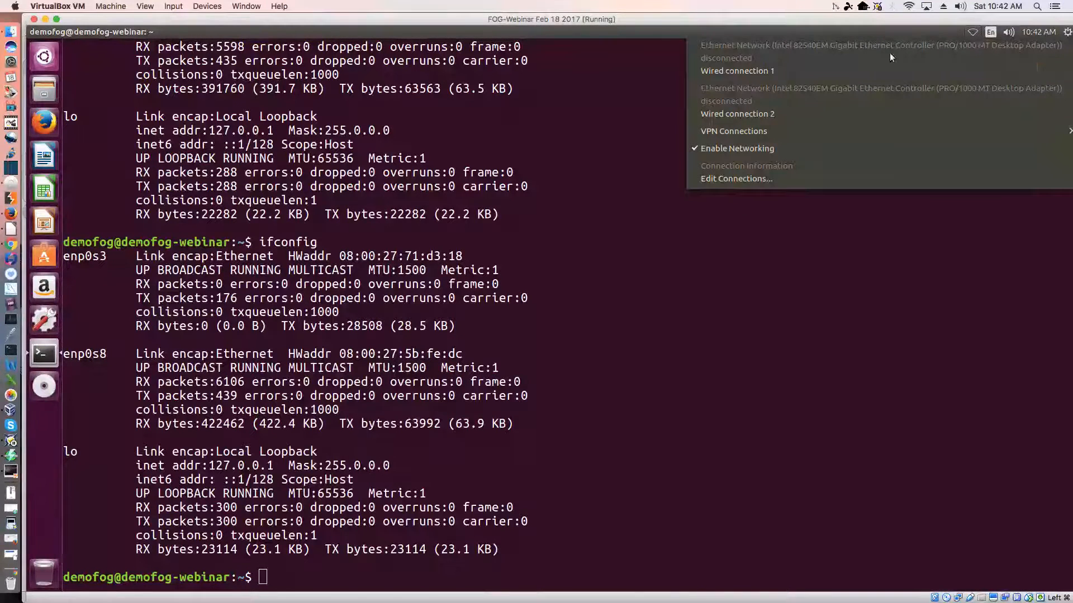
{"action": "left_click", "coordinate": [870, 72]}
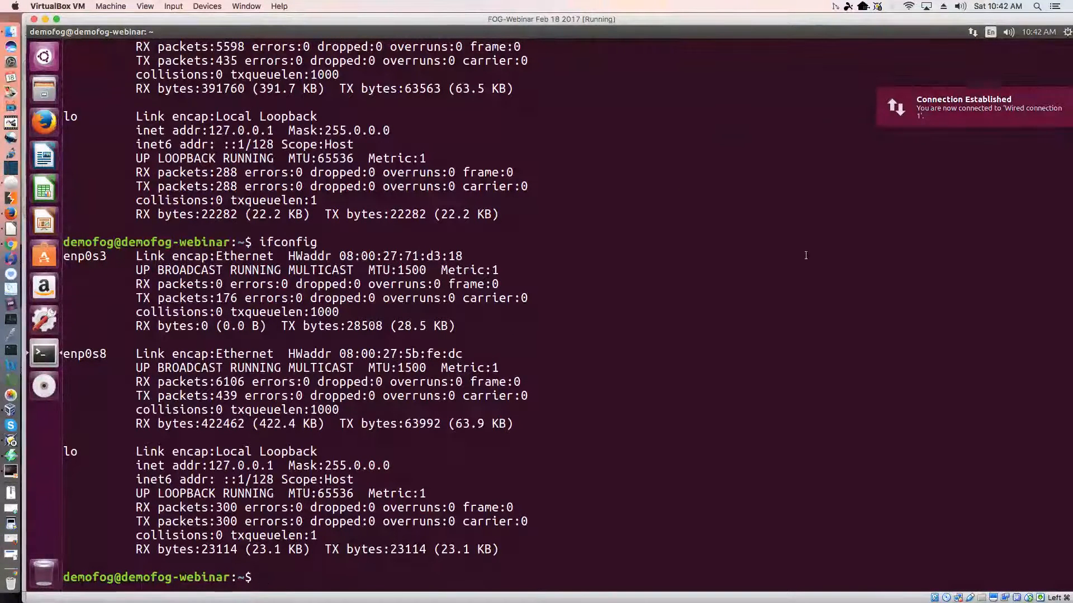
{"action": "key", "text": "Up"}
{"action": "key", "text": "Return"}
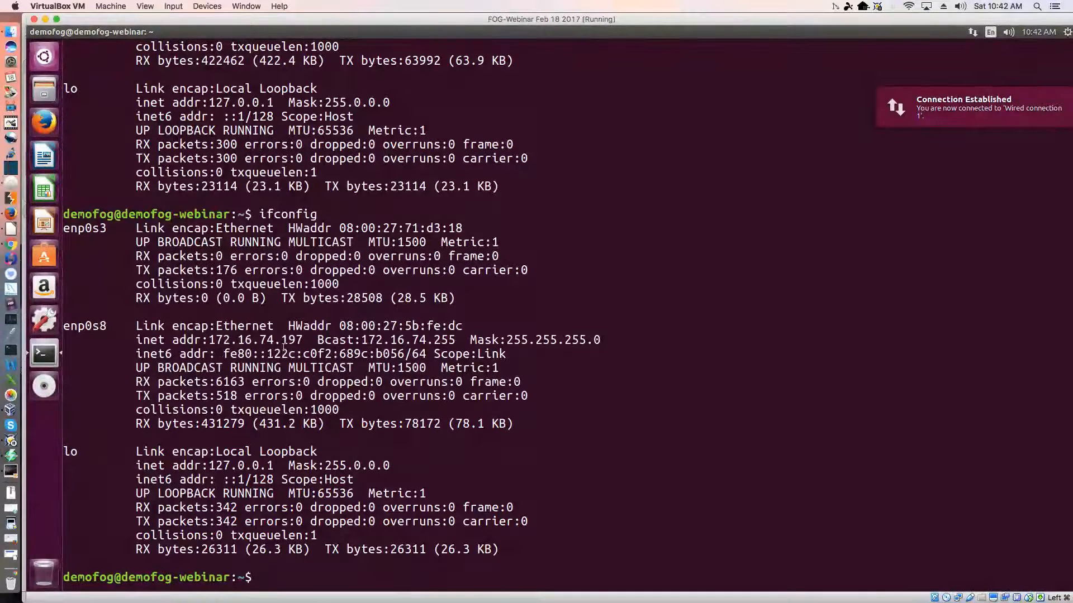
- Reconnect Wired connection 2 and verify the enp0s3 address with ifconfig
{"action": "left_click", "coordinate": [973, 31]}
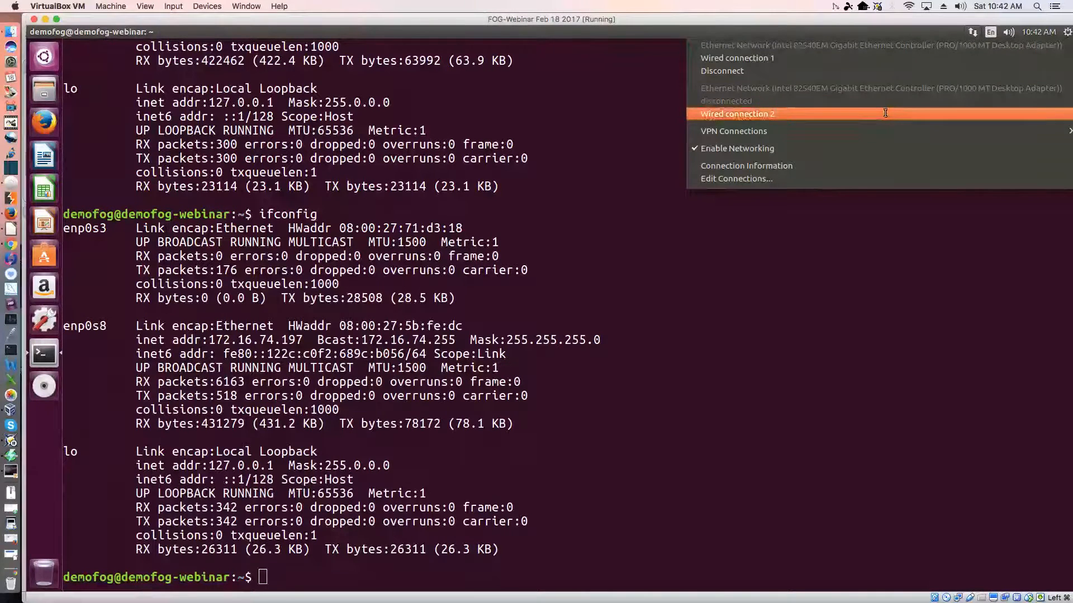
{"action": "left_click", "coordinate": [883, 112]}
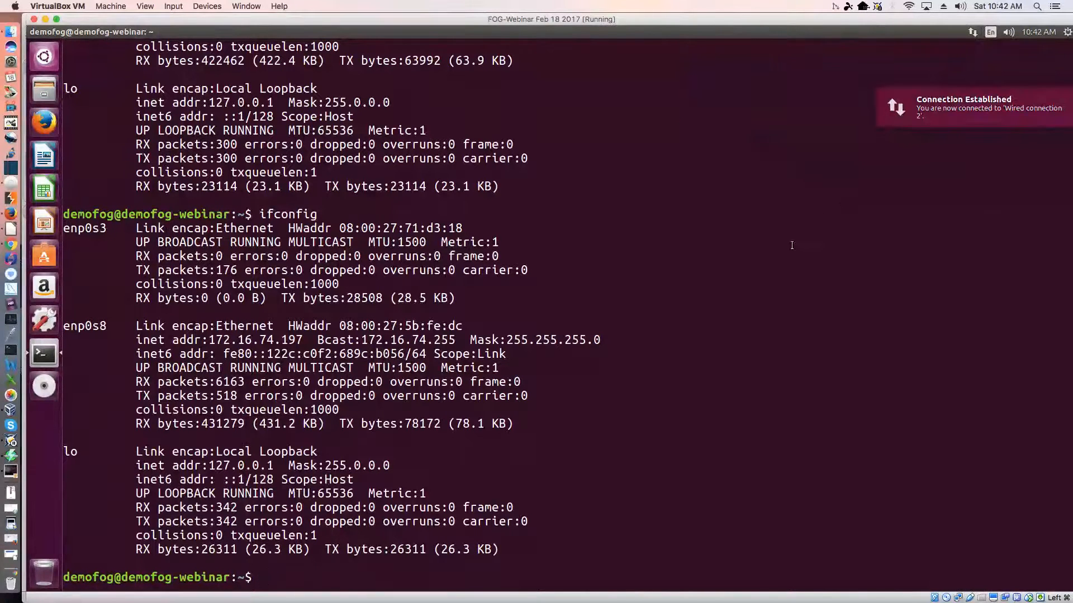
{"action": "type", "text": "ifconfig"}
{"action": "key", "text": "Return"}
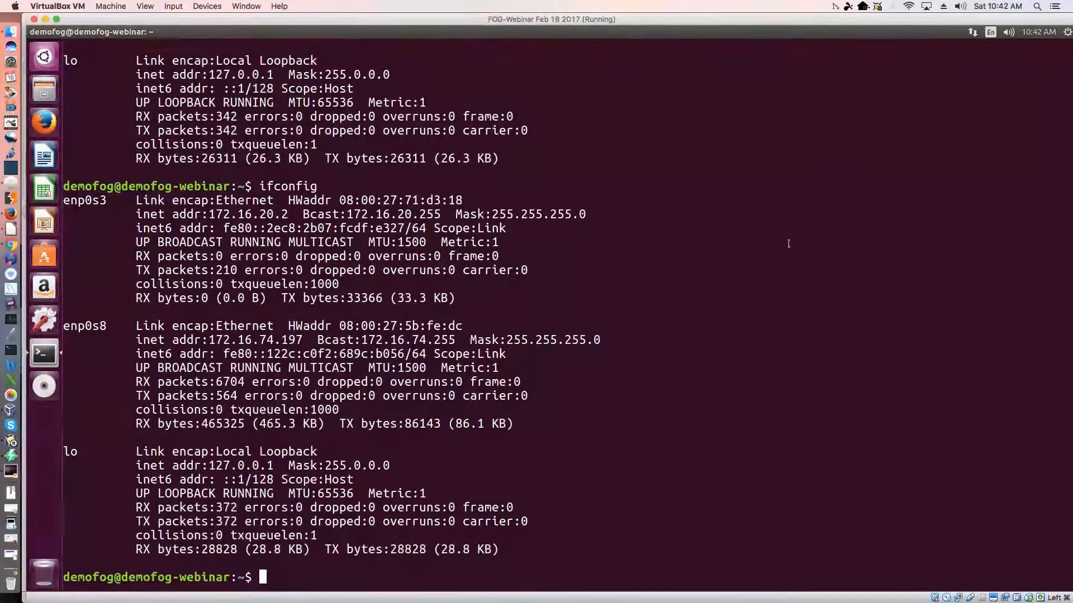
{"action": "left_click_drag", "start_coordinate": [245, 214], "coordinate": [302, 214]}
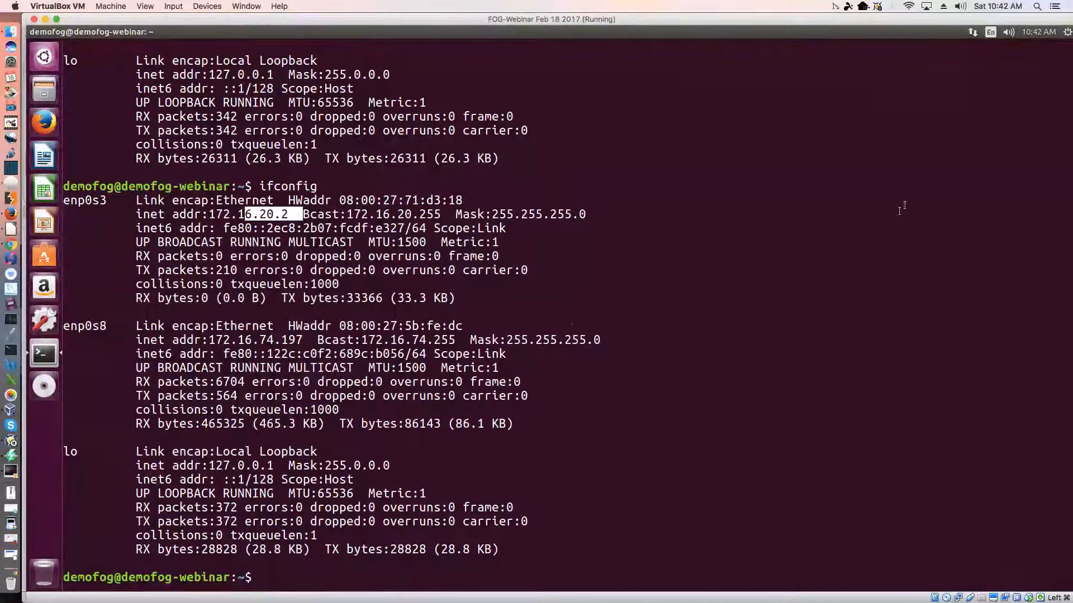
{"action": "left_click", "coordinate": [658, 168]}
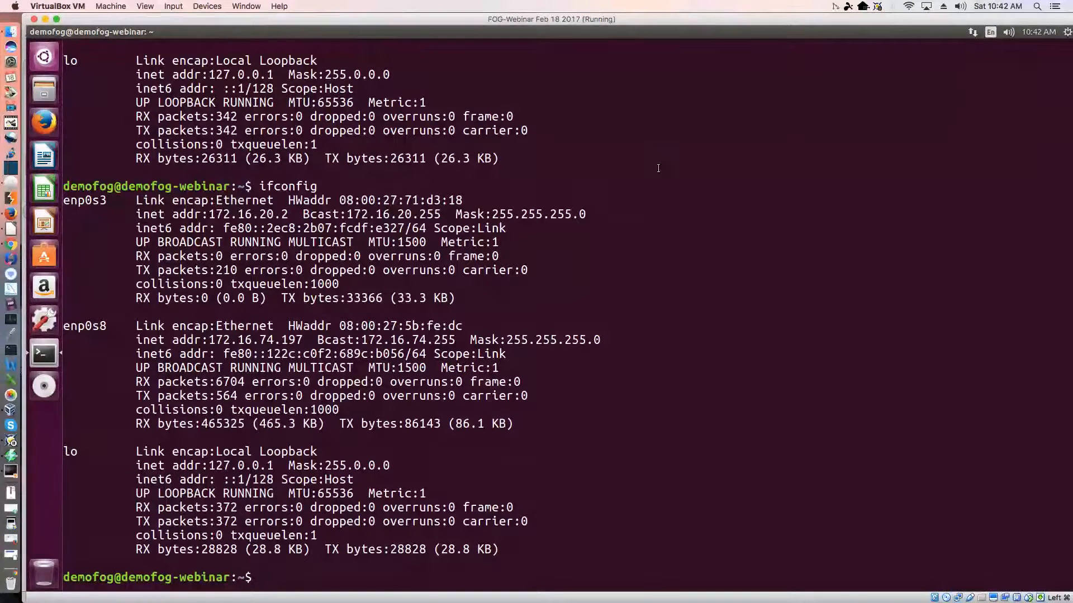
- Clear the terminal, change into Downloads/fog_1.3.4/bin, and list its files
{"action": "key", "text": "ctrl+l"}
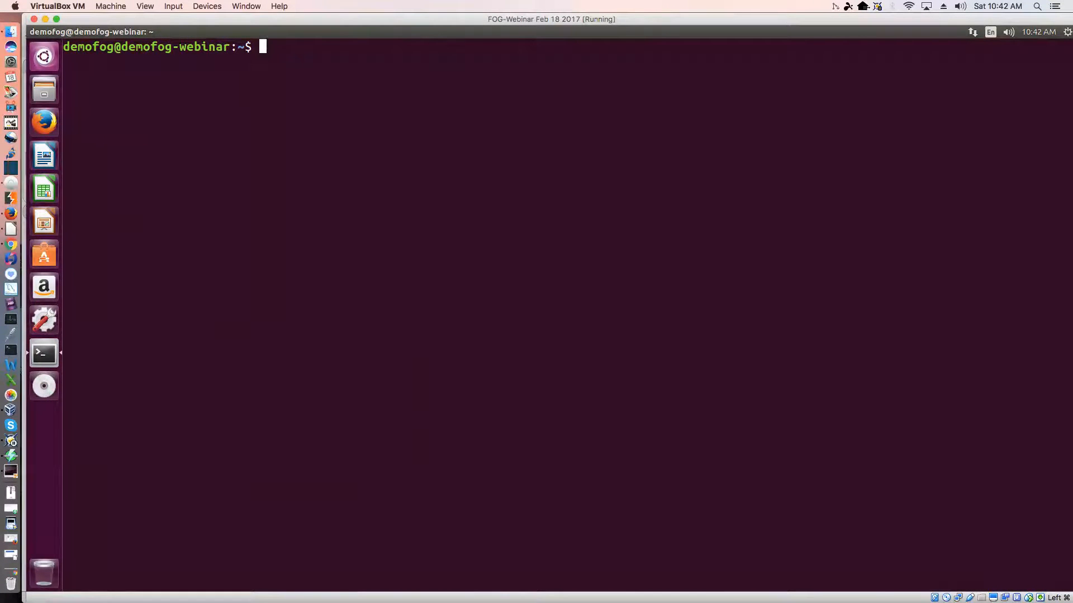
{"action": "type", "text": "cd Down"}
{"action": "key", "text": "Tab"}
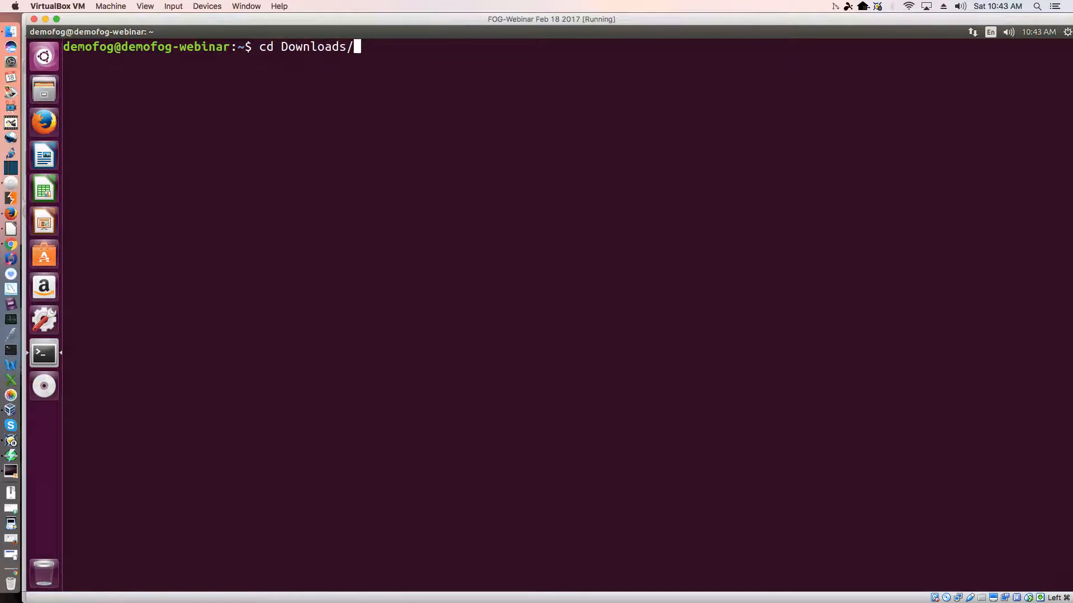
{"action": "type", "text": "fog"}
{"action": "key", "text": "Tab"}
{"action": "type", "text": "bin"}
{"action": "key", "text": "Return"}
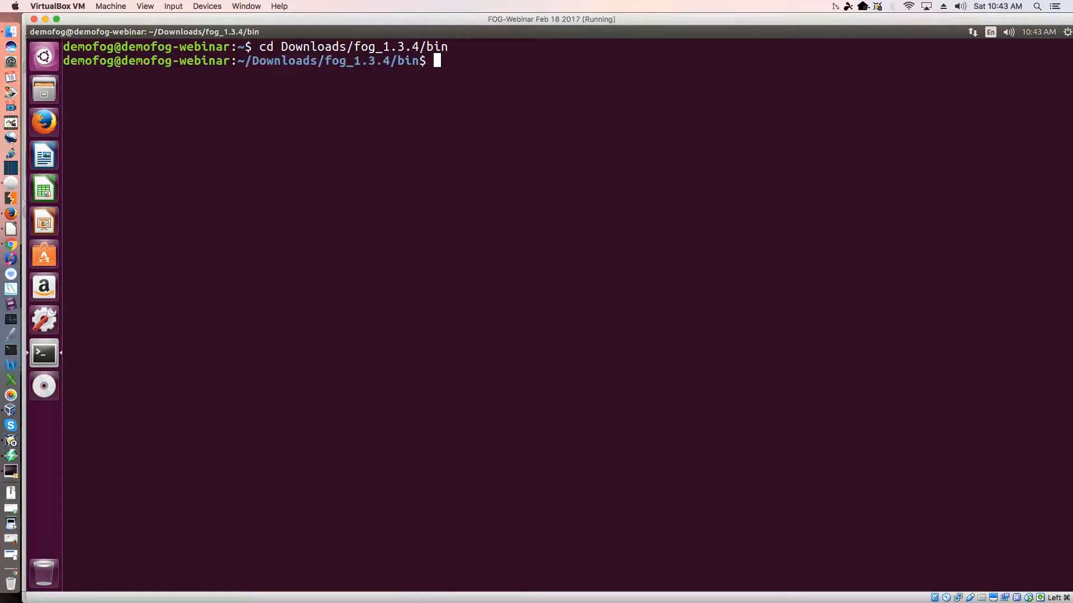
{"action": "type", "text": "ls"}
{"action": "key", "text": "Return"}
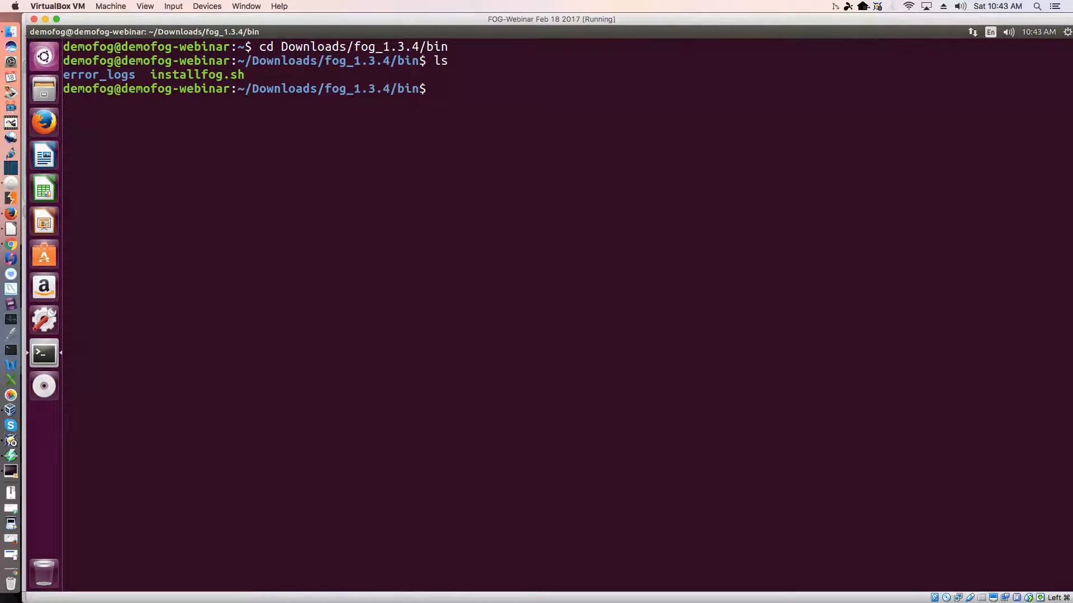
- Run installfog.sh with sudo, enter the account password, accept the listed FOG settings, and continue past the database update prompt to complete setup
{"action": "type", "text": "sudo ./inst"}
{"action": "key", "text": "Tab"}
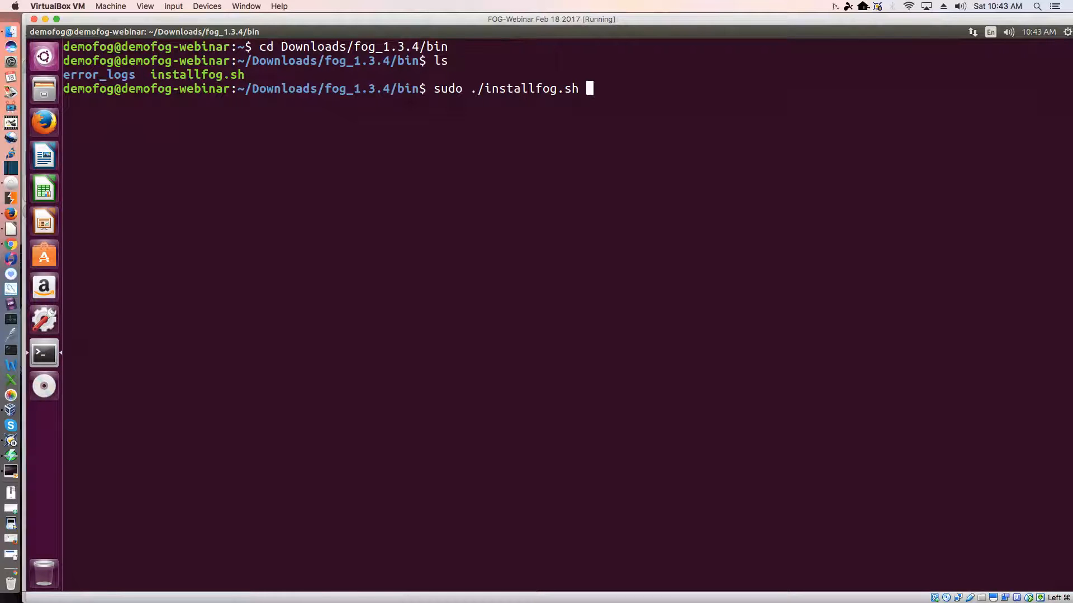
{"action": "key", "text": "Return"}
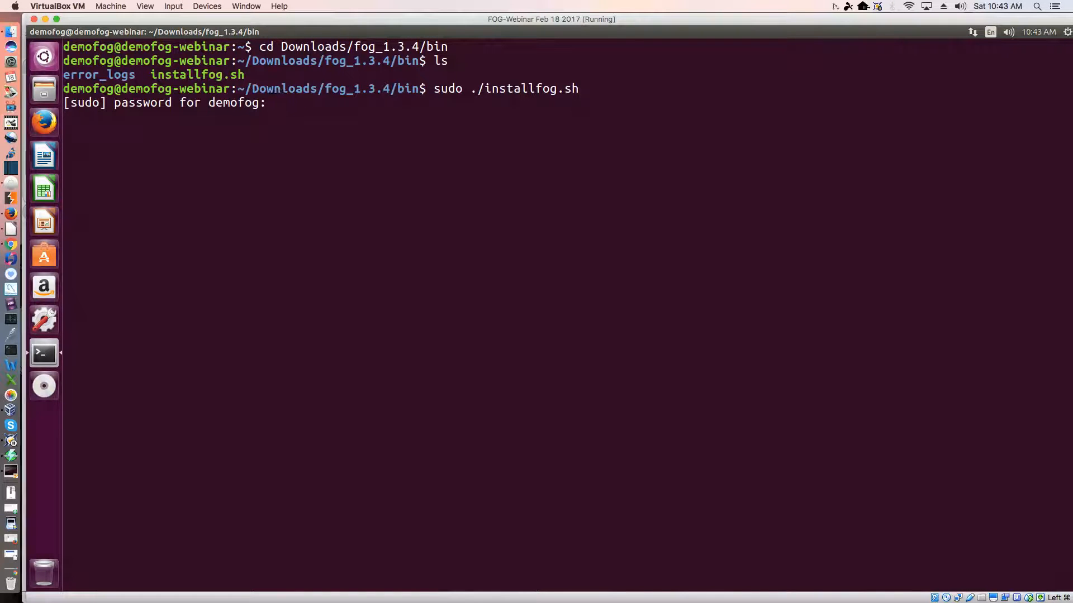
{"action": "key", "text": "Return"}
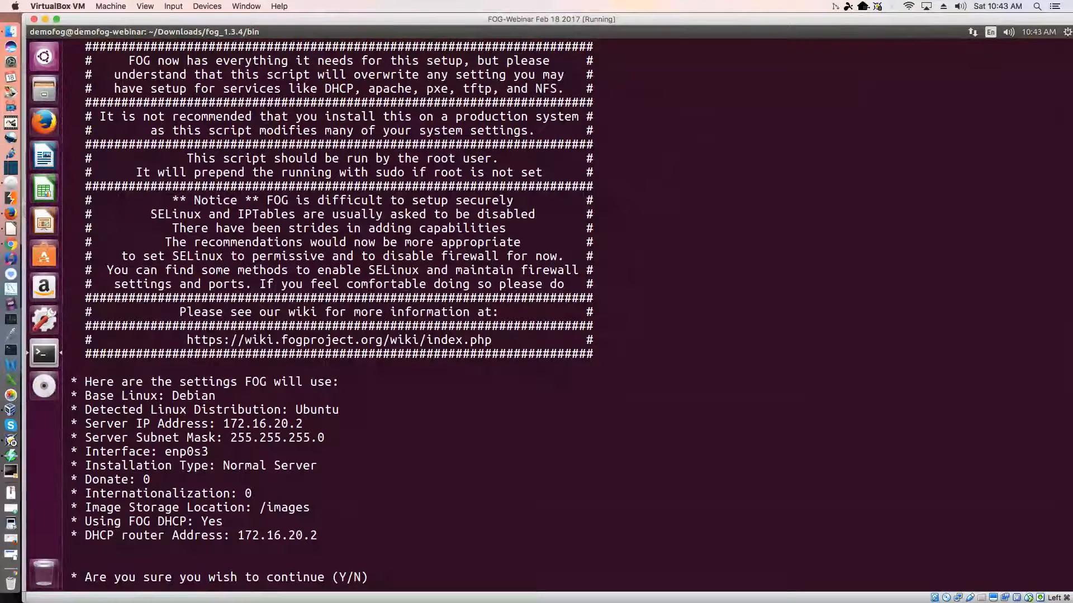
{"action": "type", "text": "y"}
{"action": "key", "text": "Return"}
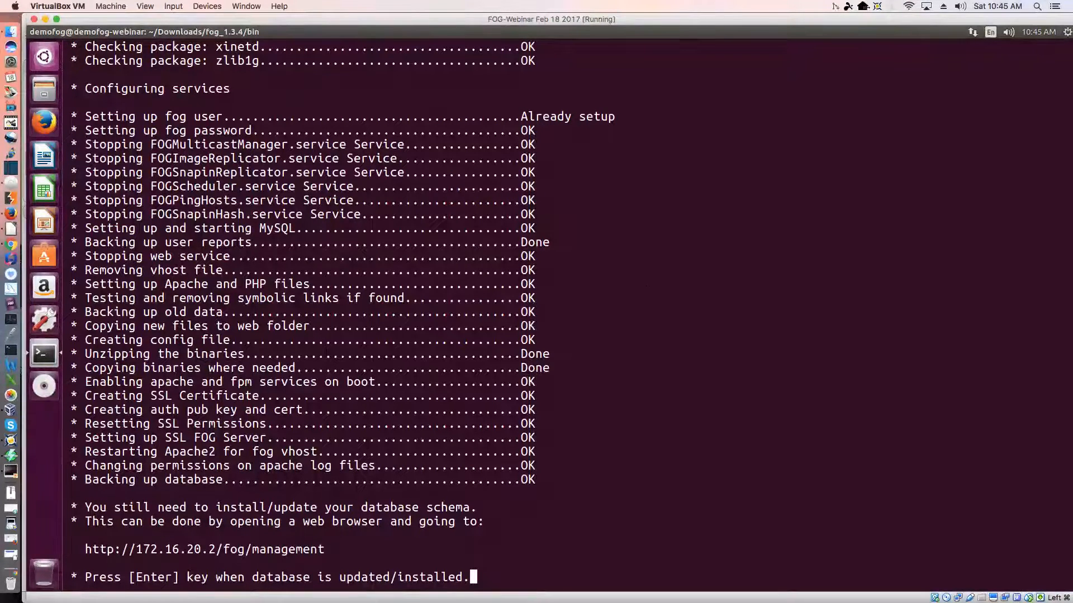
{"action": "key", "text": "Return"}
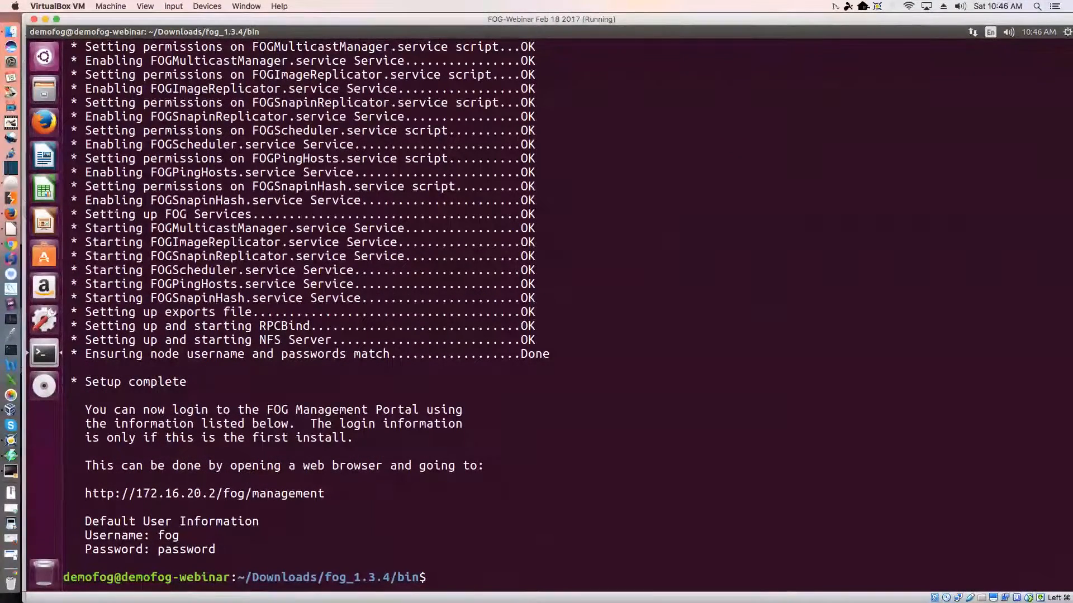
- Switch to Firefox and open the FOG management page at 172.16.20.2/fog/management
{"action": "left_click", "coordinate": [45, 124]}
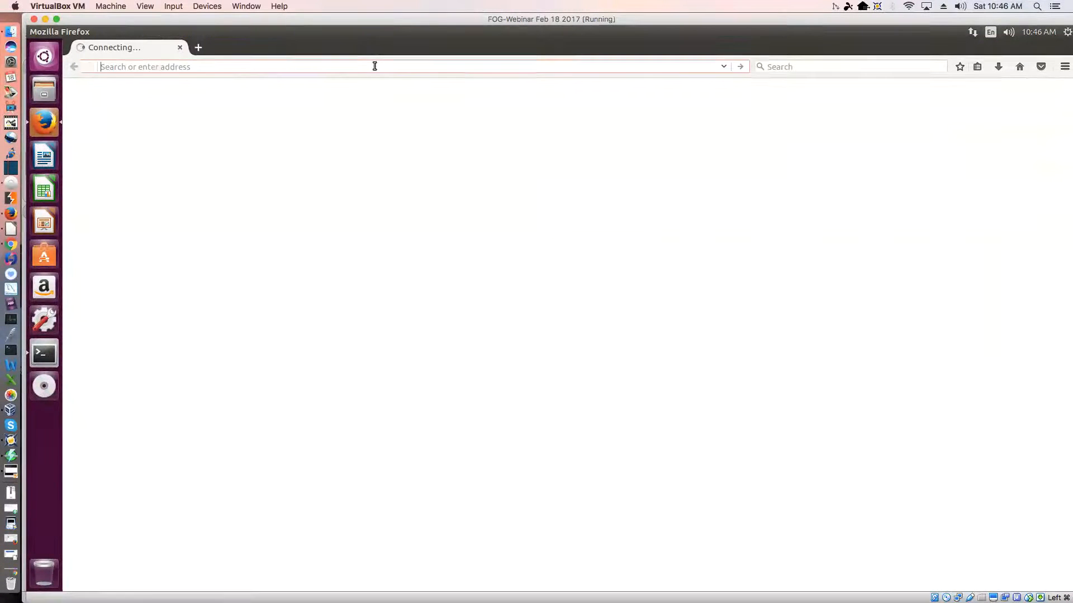
{"action": "type", "text": "17"}
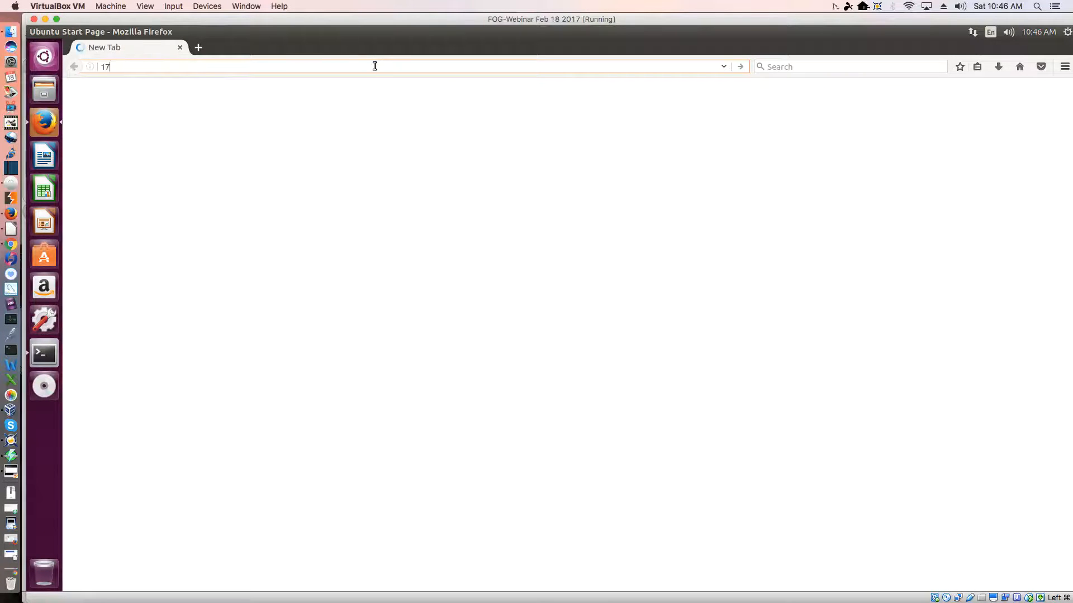
{"action": "type", "text": "2.16"}
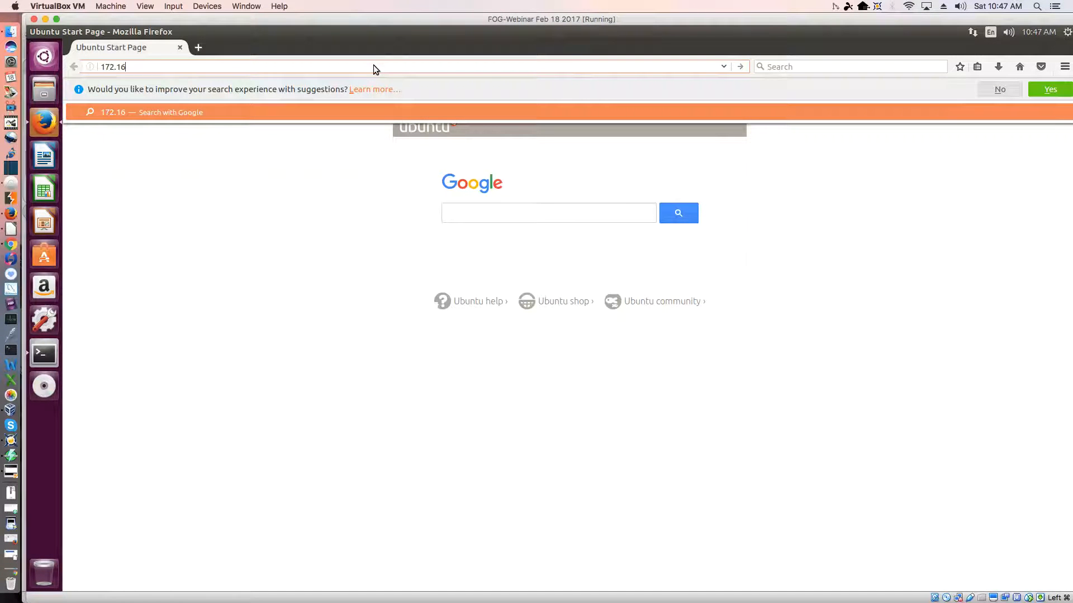
{"action": "type", "text": ".20.2/fog/management"}
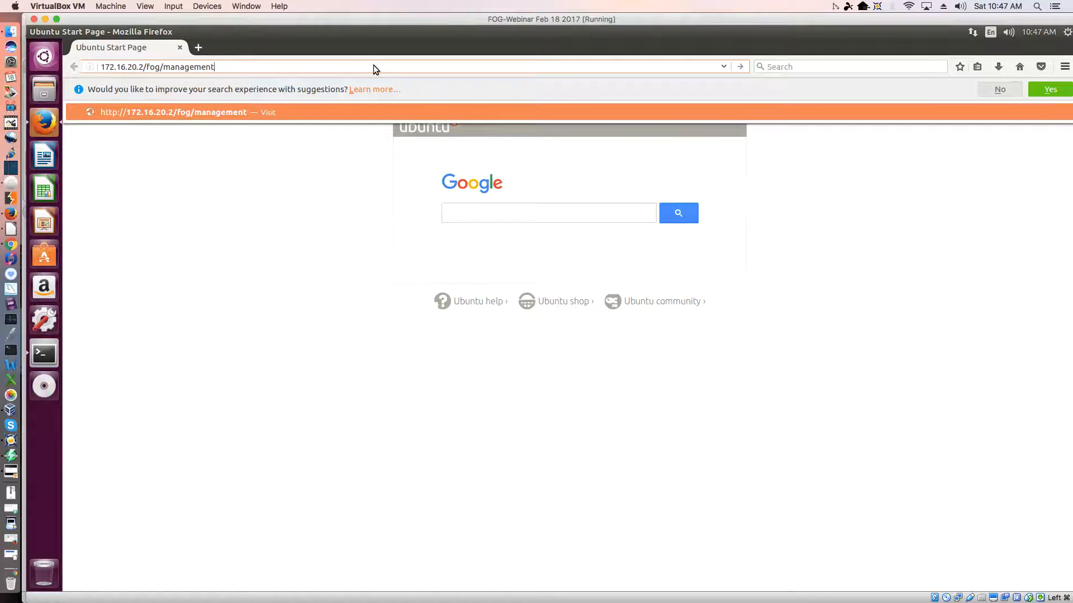
{"action": "key", "text": "Return"}
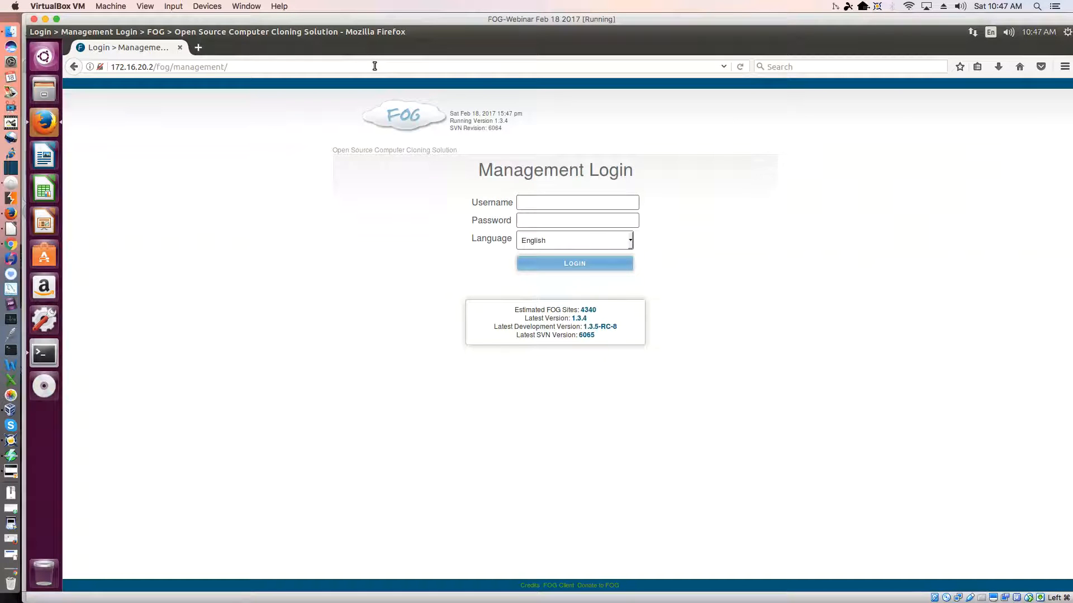
- Log in to the FOG management portal as fog with the account password, and choose never to remember the password for this site
{"action": "type", "text": "fog"}
{"action": "key", "text": "Tab"}
{"action": "key", "text": "Tab"}
{"action": "key", "text": "shift+Tab"}
{"action": "key", "text": "Return"}
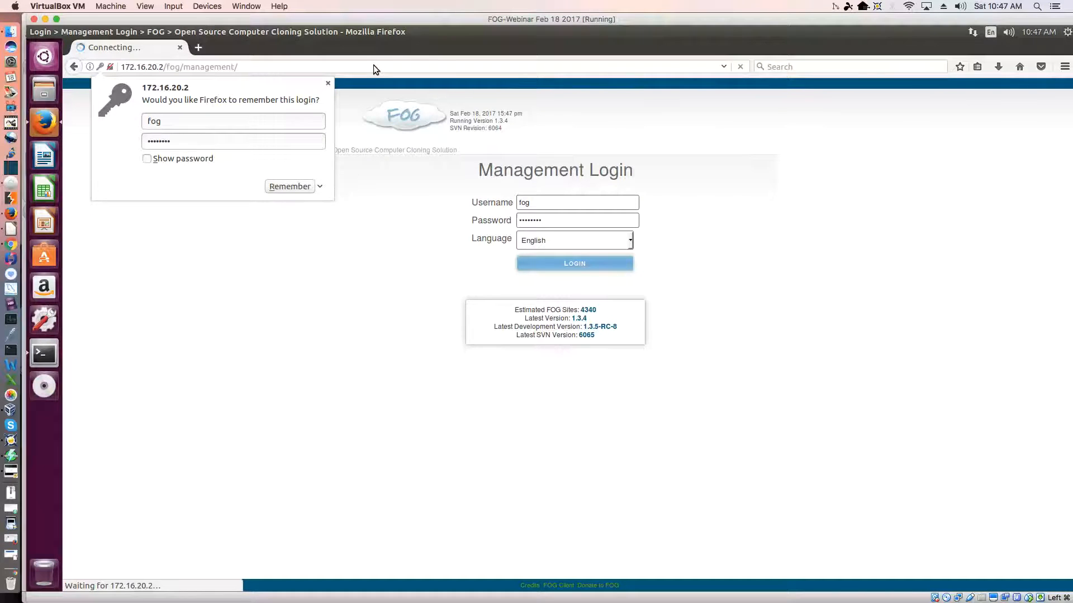
{"action": "left_click", "coordinate": [320, 187]}
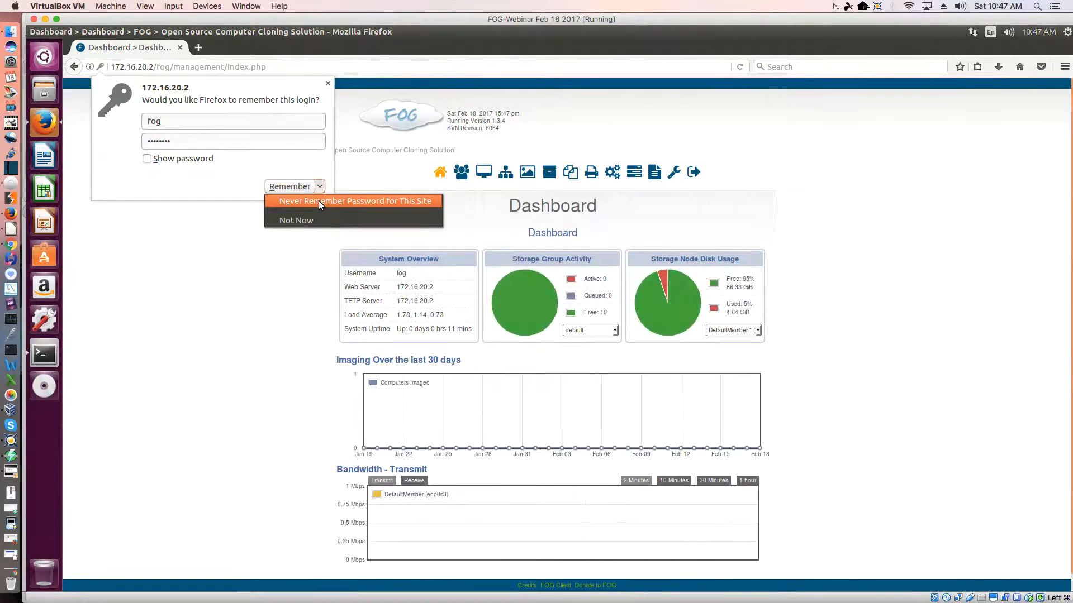
{"action": "left_click", "coordinate": [318, 200]}
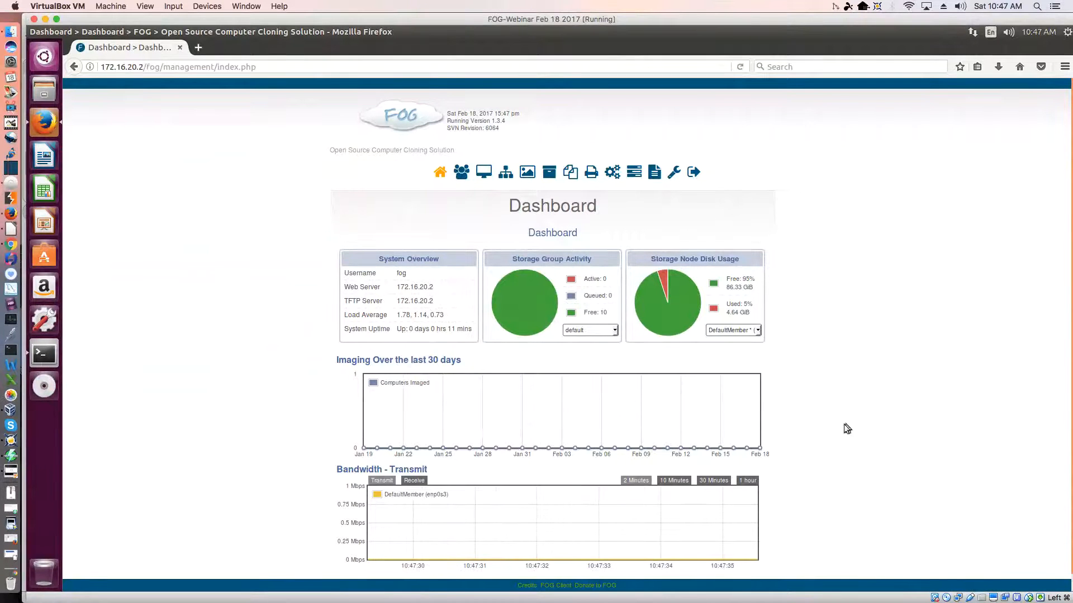
- Check the Adapter 1 network attachment of the running FOG-Webinar Feb 18 2017 machine, and close its settings without changes
{"action": "left_click", "coordinate": [958, 598]}
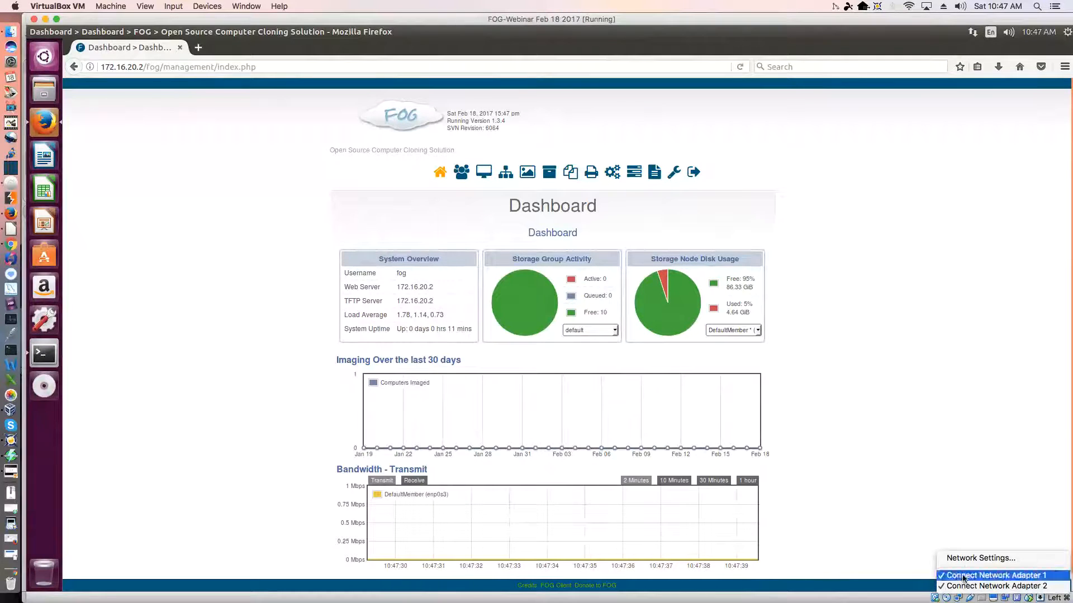
{"action": "left_click", "coordinate": [954, 558]}
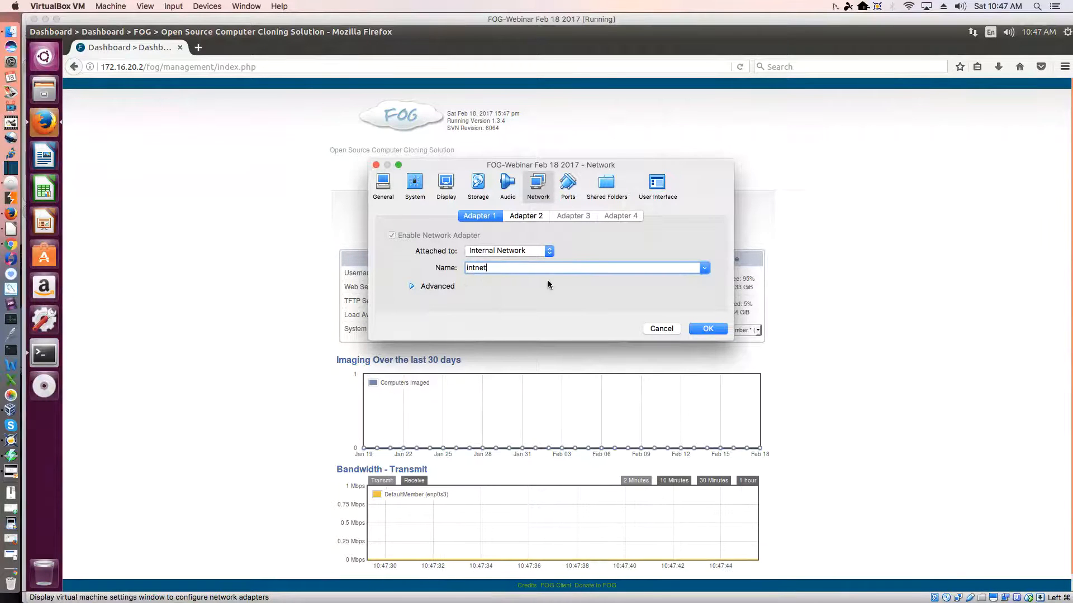
{"action": "left_click", "coordinate": [667, 330]}
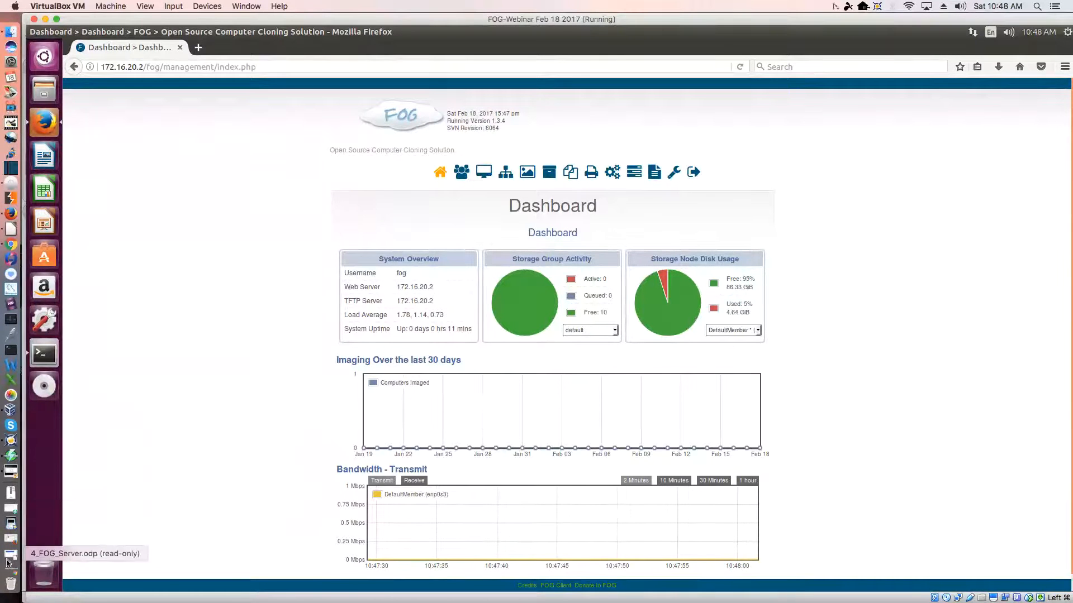
- Bring the VirtualBox Manager forward and check the KaOS machine's Adapter 1 attachment and internal network name in its settings
{"action": "mouse_move", "coordinate": [186, 27]}
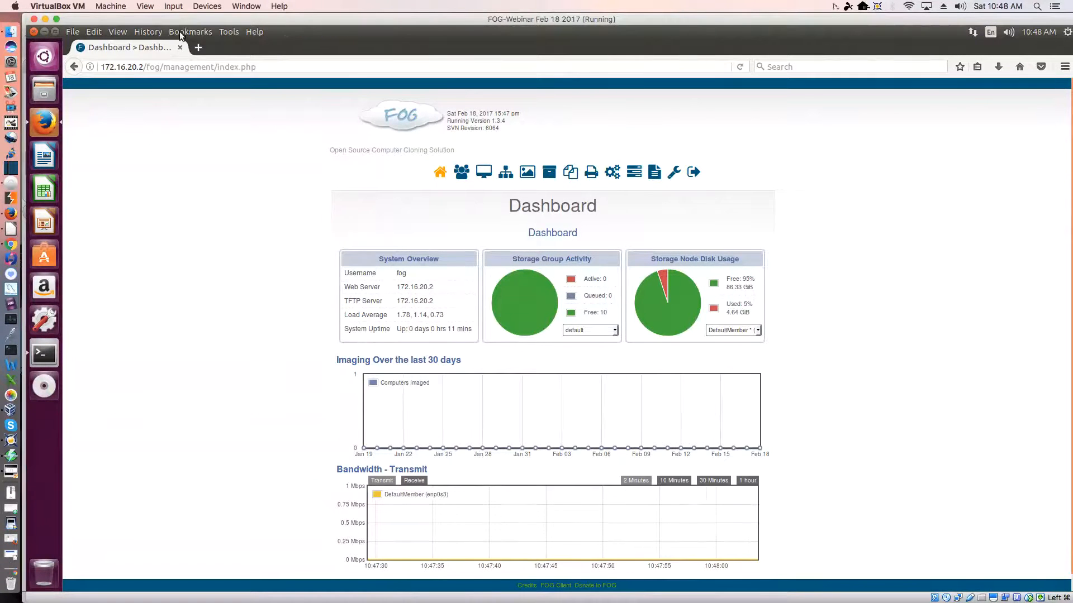
{"action": "left_click_drag", "start_coordinate": [185, 24], "coordinate": [187, 137]}
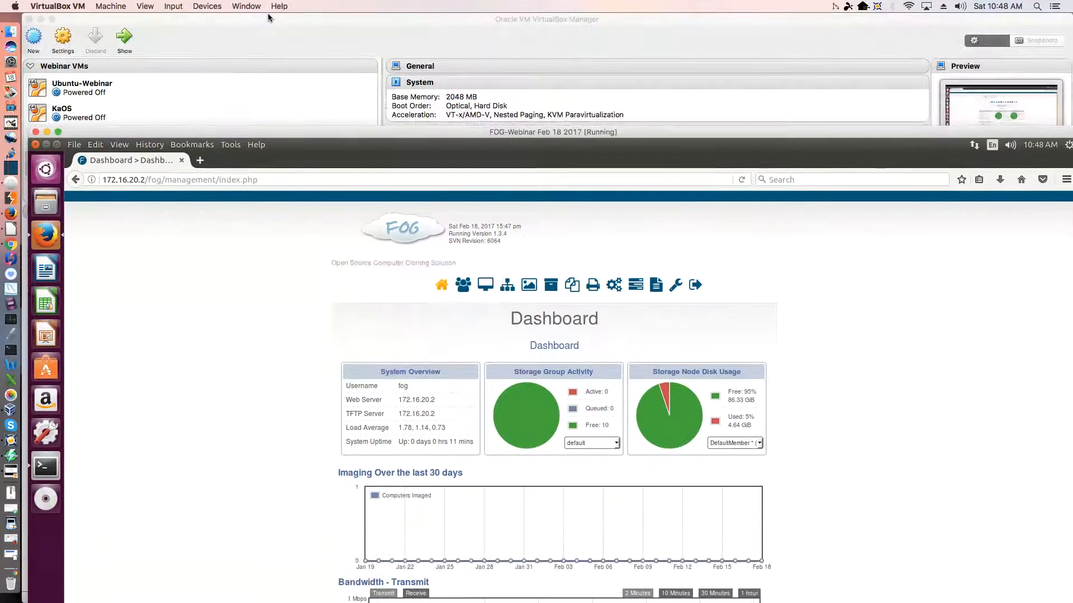
{"action": "left_click", "coordinate": [266, 41]}
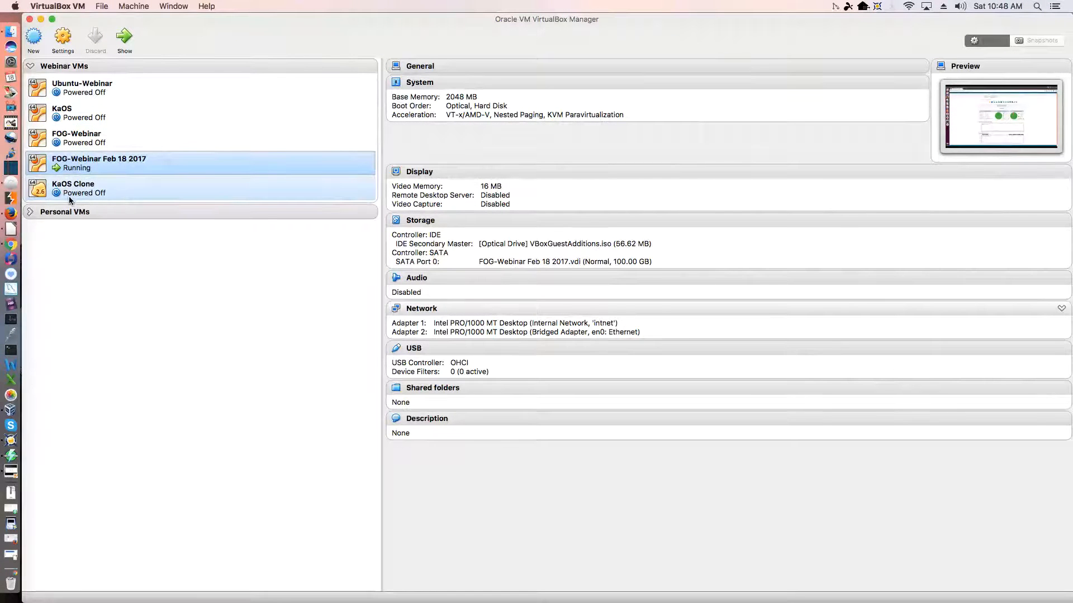
{"action": "left_click", "coordinate": [65, 118]}
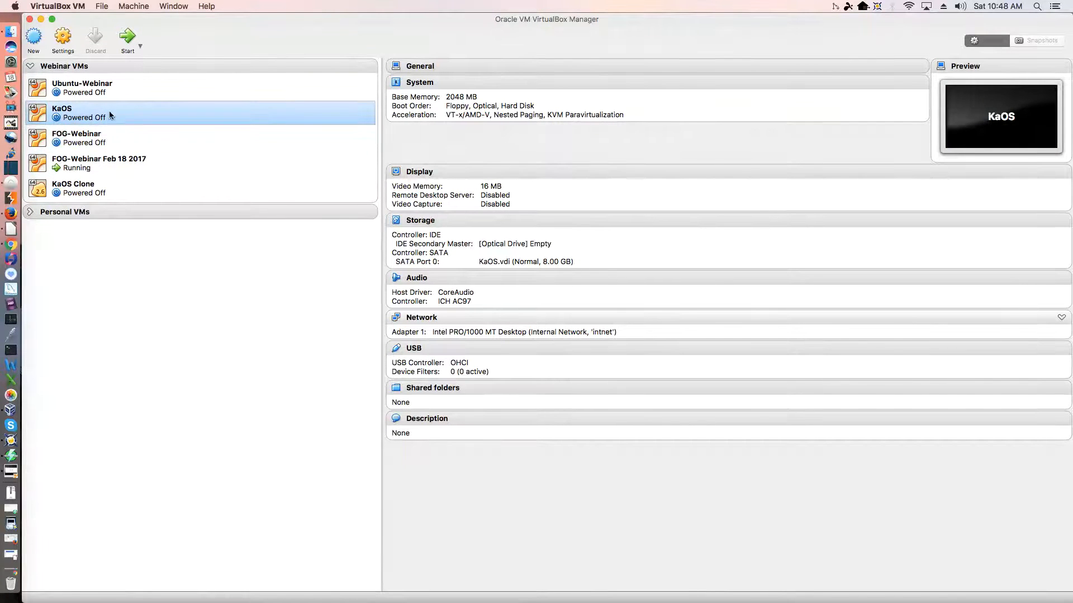
{"action": "left_click", "coordinate": [66, 40]}
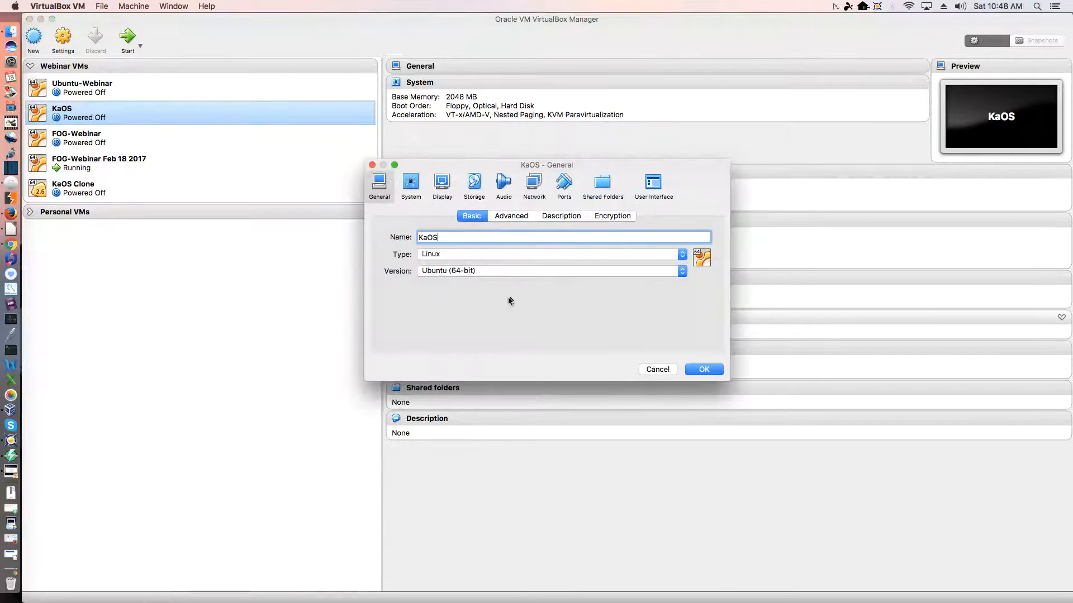
{"action": "left_click", "coordinate": [533, 183]}
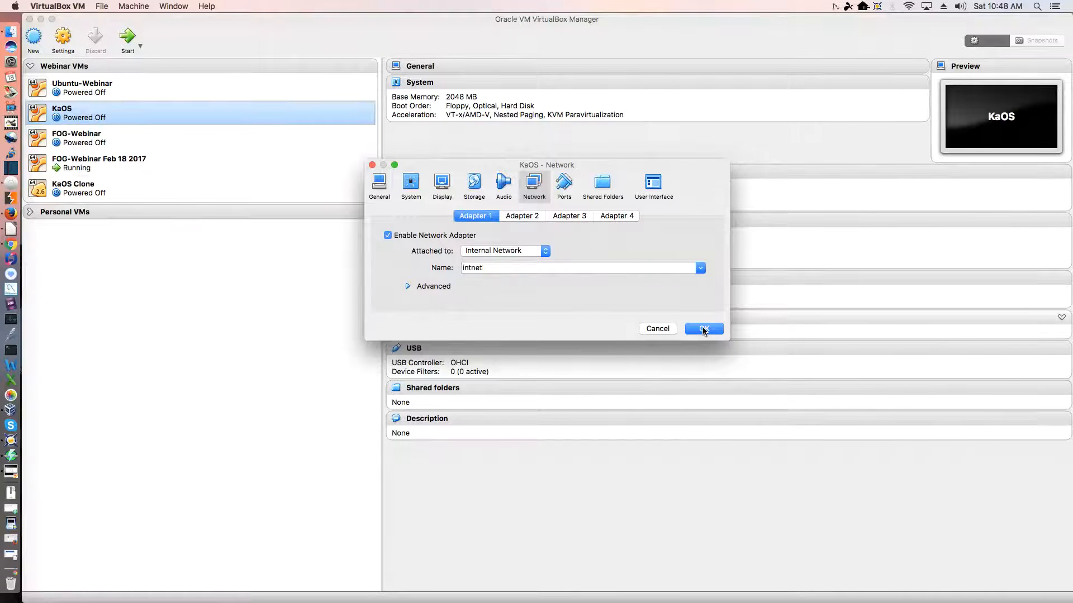
{"action": "left_click", "coordinate": [703, 329]}
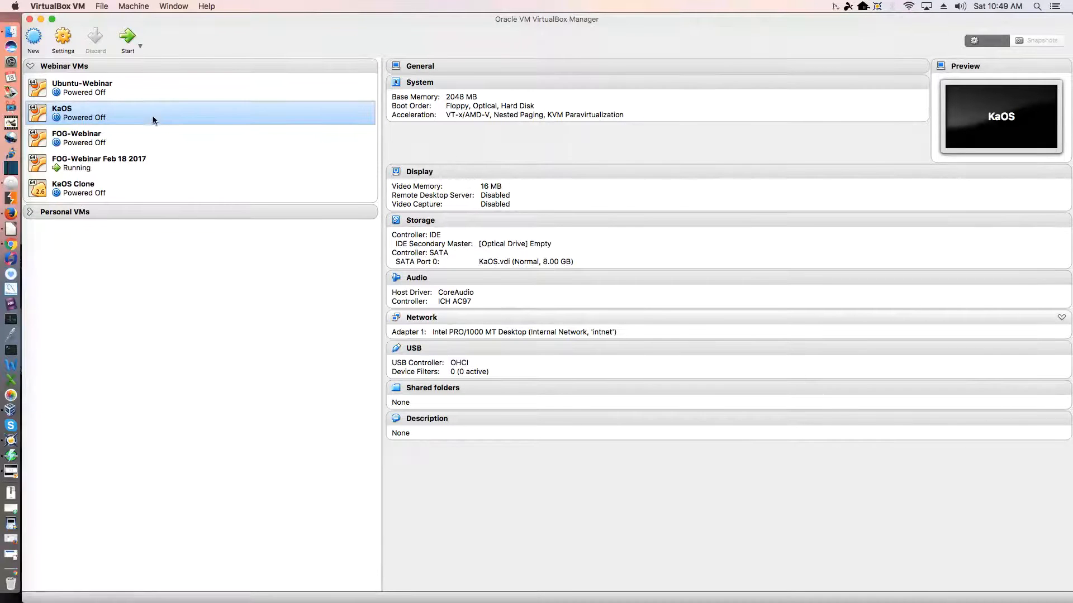
- Start the KaOS virtual machine and boot it from LAN through the temporary boot device selection
{"action": "left_click", "coordinate": [128, 37]}
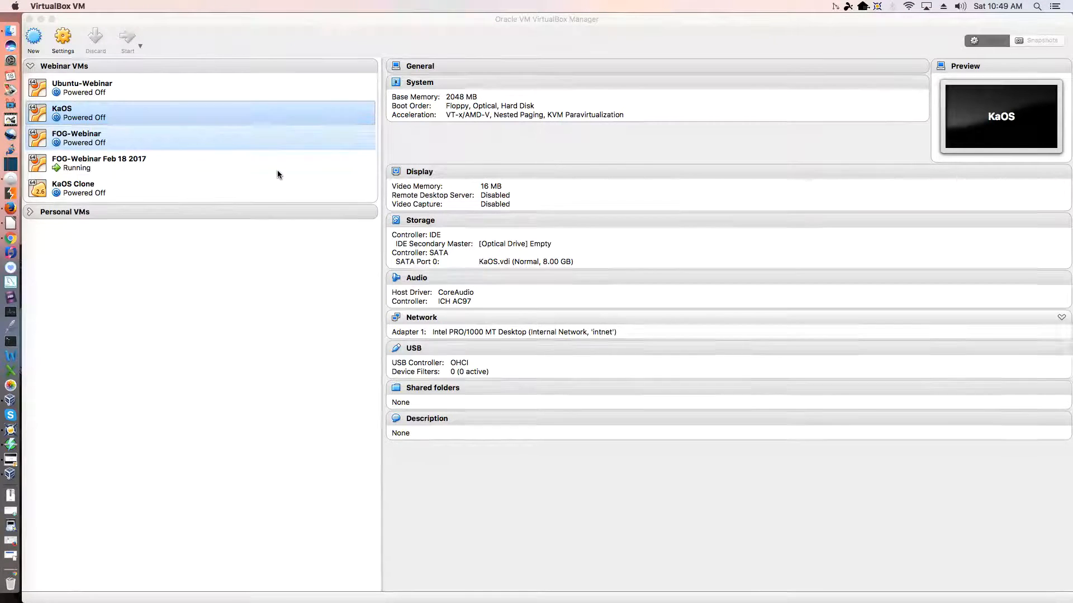
{"action": "key", "text": "F12"}
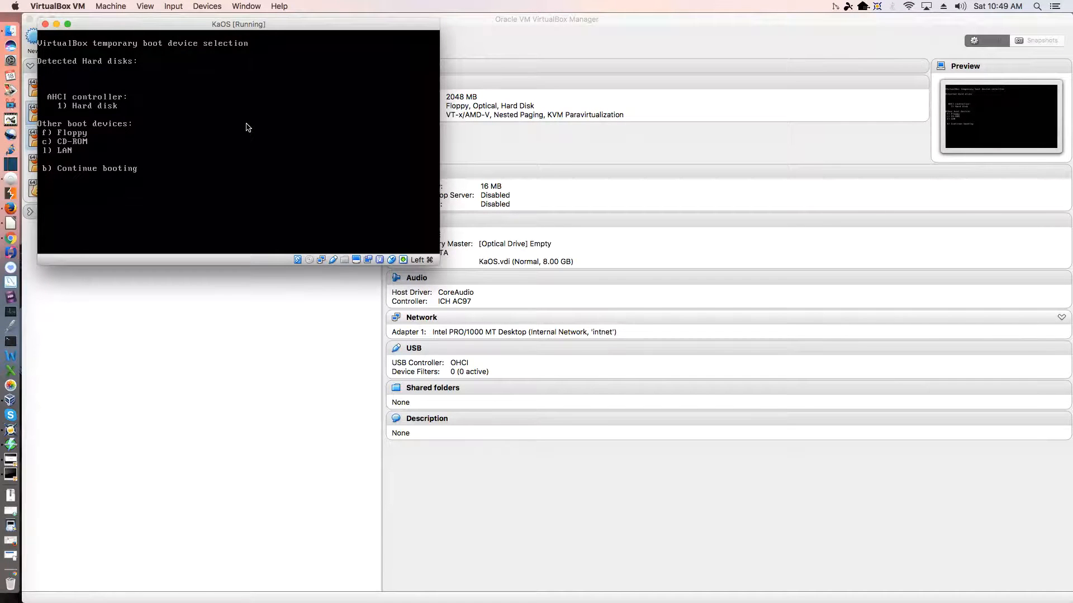
{"action": "key", "text": "l"}
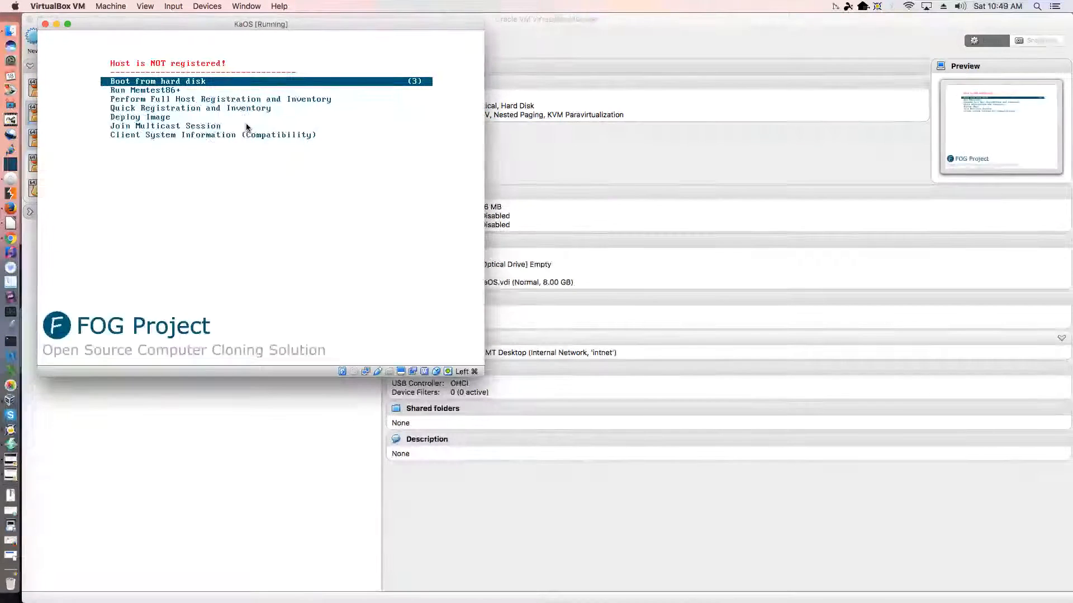
- Run Quick Registration and Inventory for the KaOS machine from the FOG boot menu
{"action": "key", "text": "Down"}
{"action": "key", "text": "Down"}
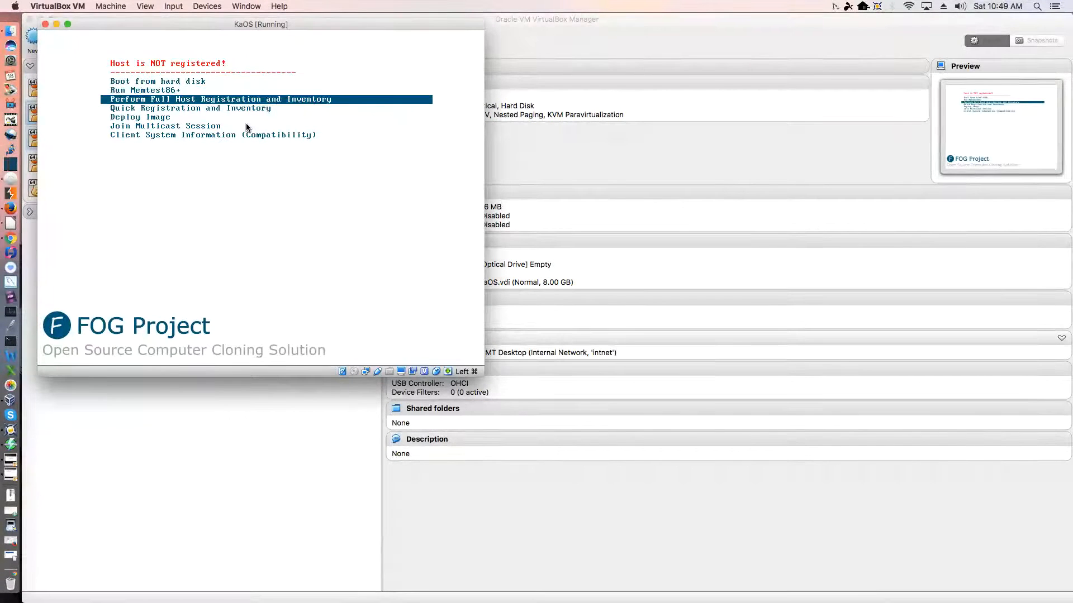
{"action": "key", "text": "Down"}
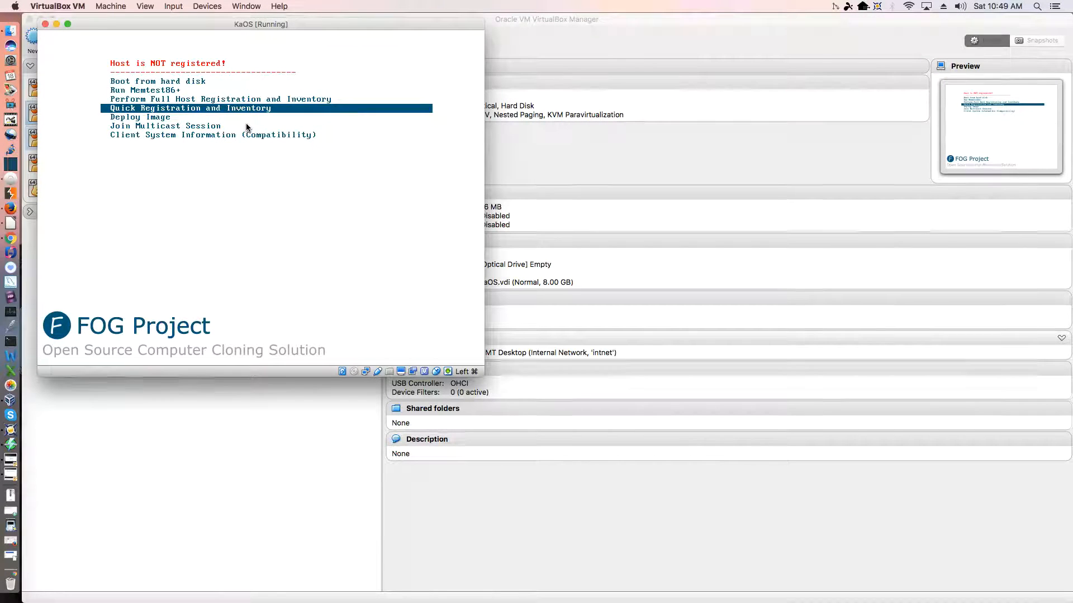
{"action": "key", "text": "Return"}
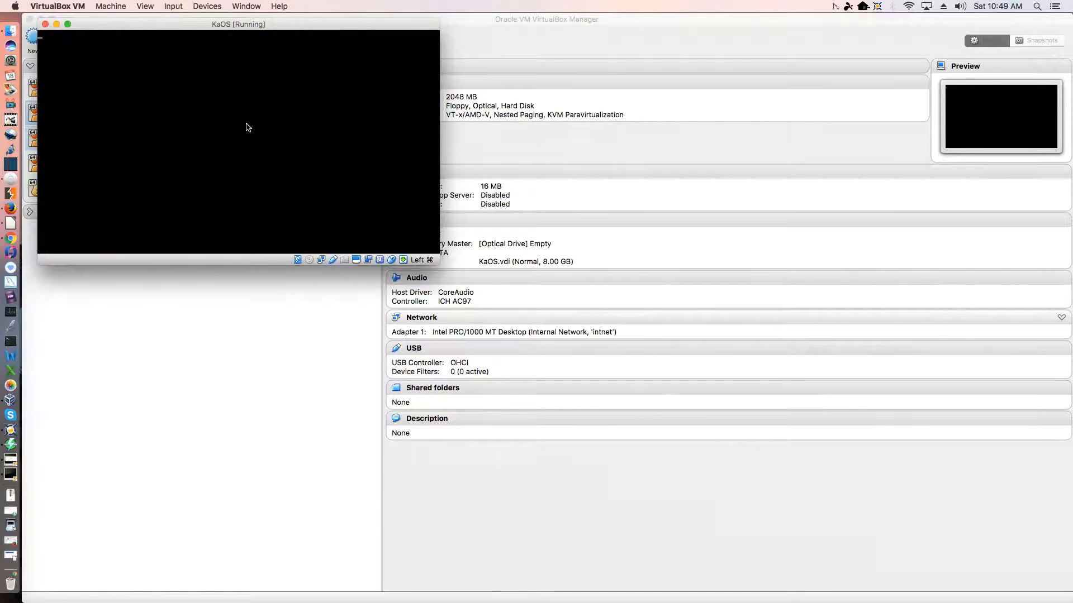
- Power off the KaOS virtual machine once its inventory has been sent to the FOG server
{"action": "left_click_drag", "start_coordinate": [154, 26], "coordinate": [418, 101]}
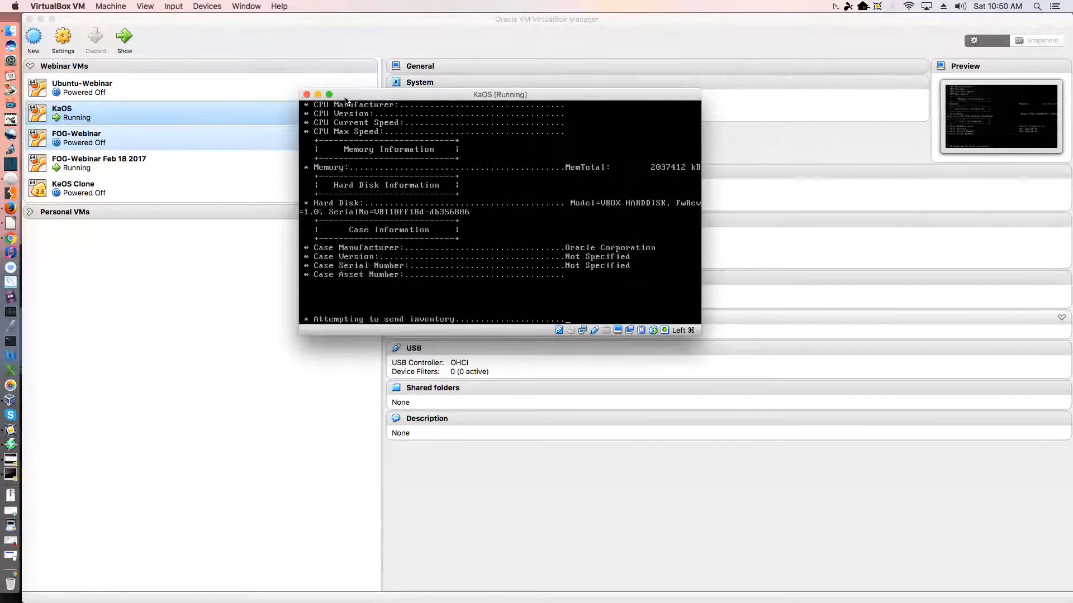
{"action": "left_click", "coordinate": [306, 94]}
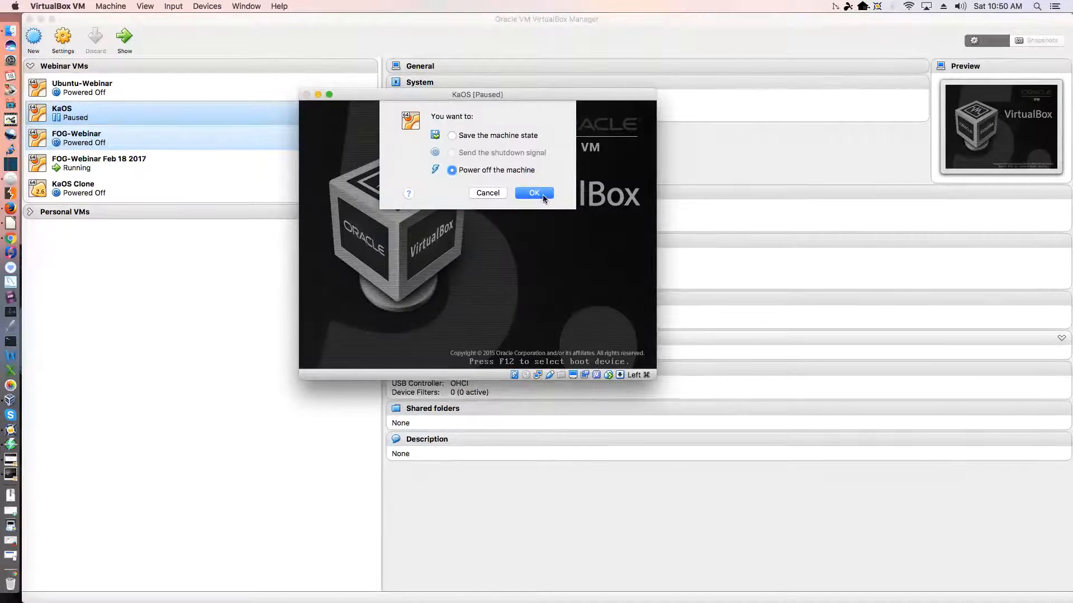
{"action": "left_click", "coordinate": [525, 193]}
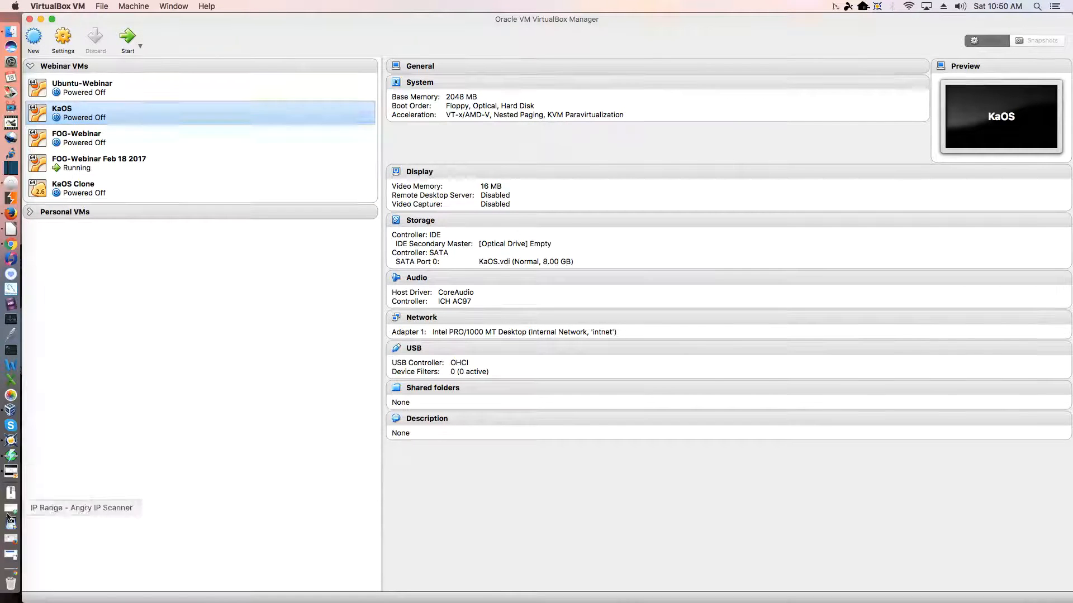
- Bring the running FOG-Webinar Feb 18 2017 machine's window with the FOG dashboard to the front
{"action": "left_click", "coordinate": [11, 557]}
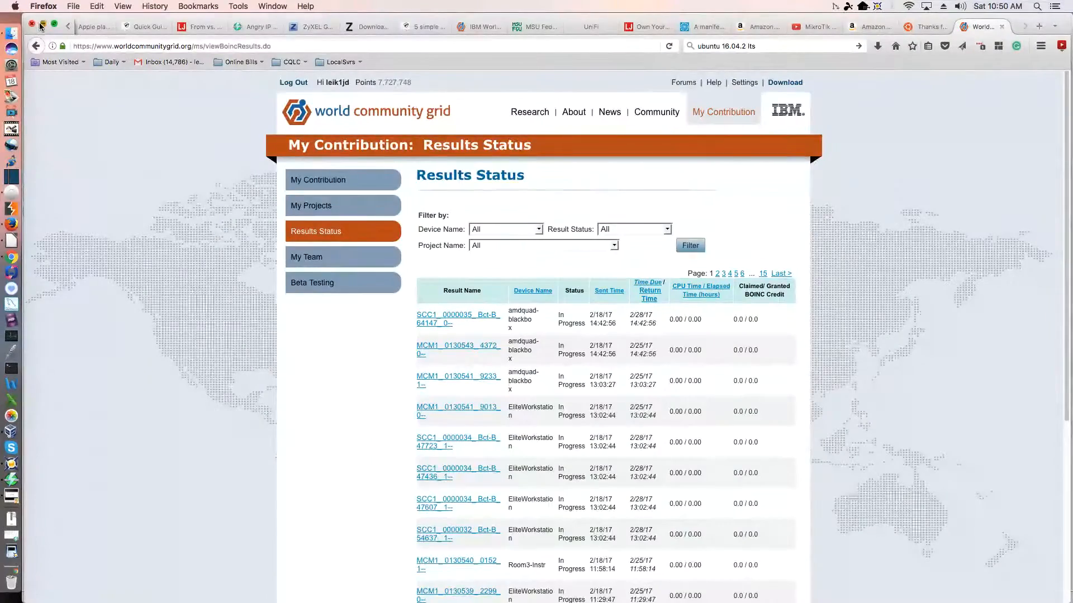
{"action": "key", "text": "super+m"}
{"action": "left_click_drag", "start_coordinate": [101, 20], "coordinate": [132, 187]}
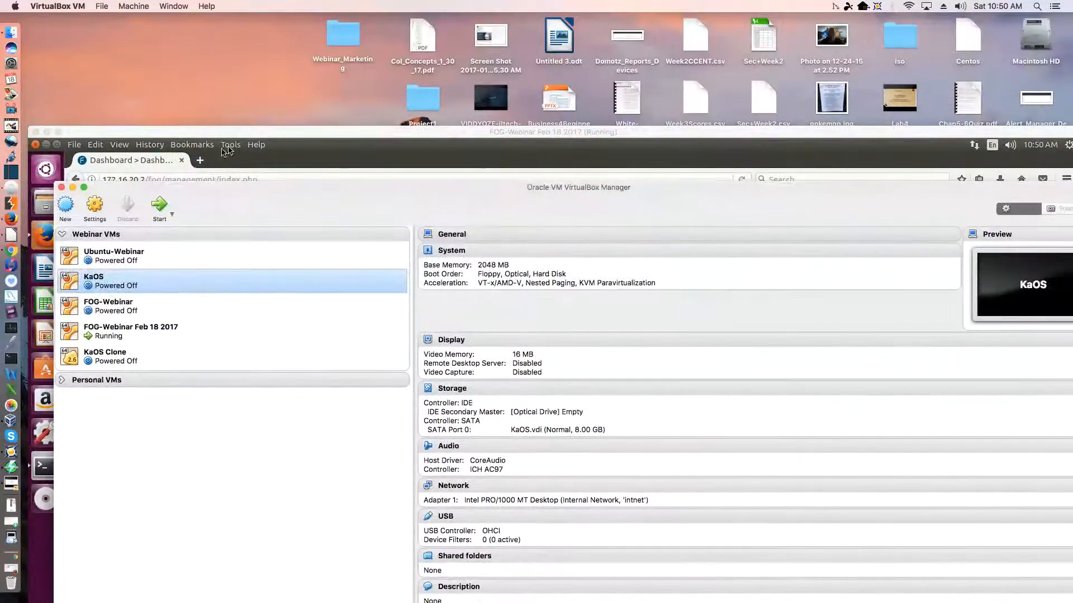
{"action": "left_click", "coordinate": [265, 130]}
{"action": "left_click_drag", "start_coordinate": [265, 130], "coordinate": [256, 26]}
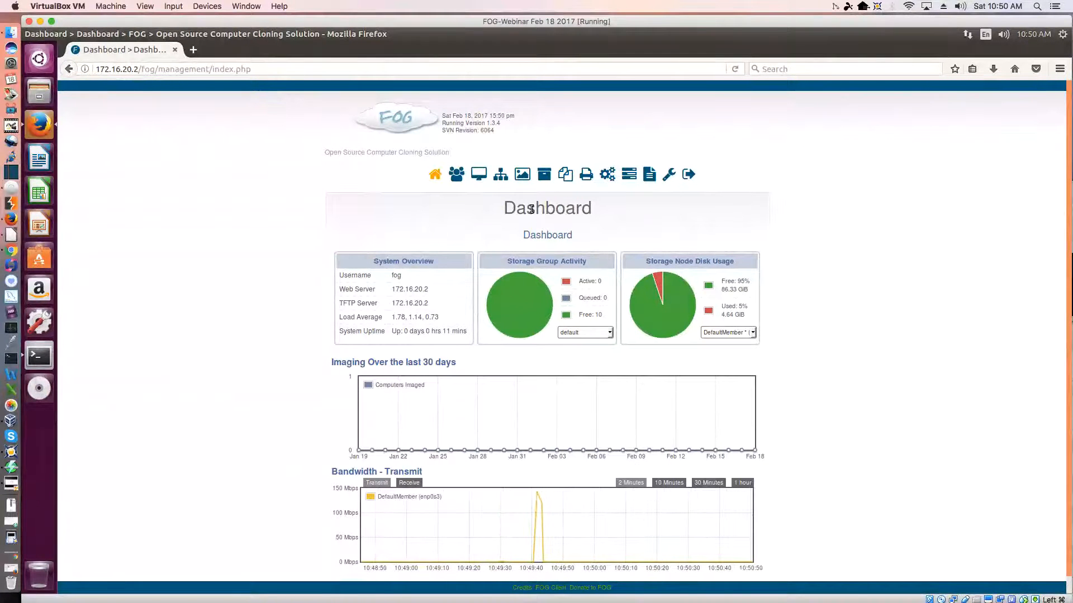
- List all hosts in FOG's Host Management at 133% page zoom and open the newly registered host's definition
{"action": "left_click", "coordinate": [476, 174]}
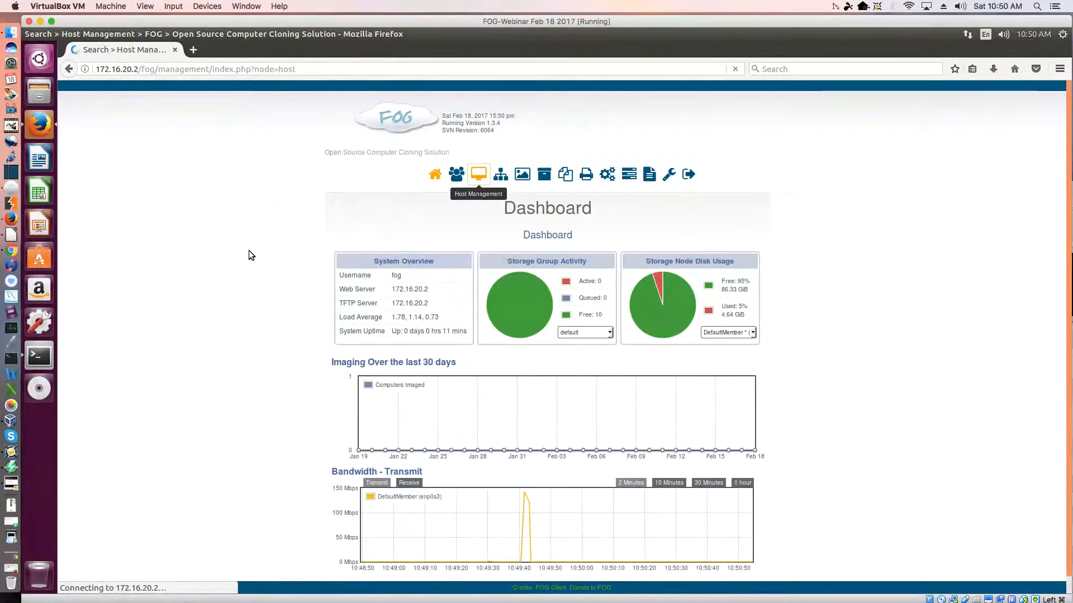
{"action": "key", "text": "ctrl+plus"}
{"action": "key", "text": "ctrl+plus"}
{"action": "key", "text": "ctrl+plus"}
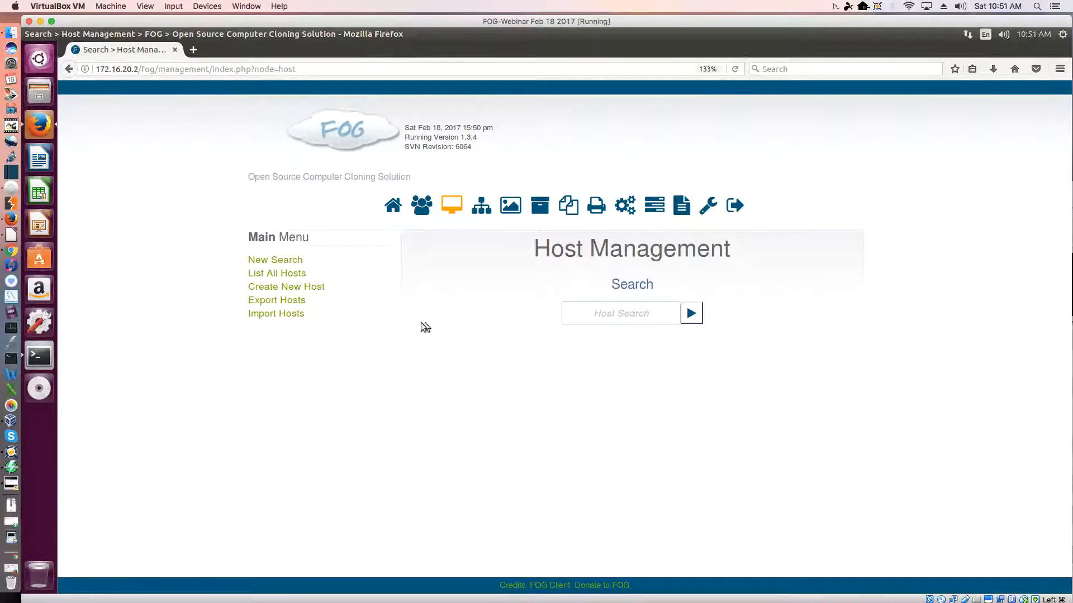
{"action": "left_click", "coordinate": [277, 274]}
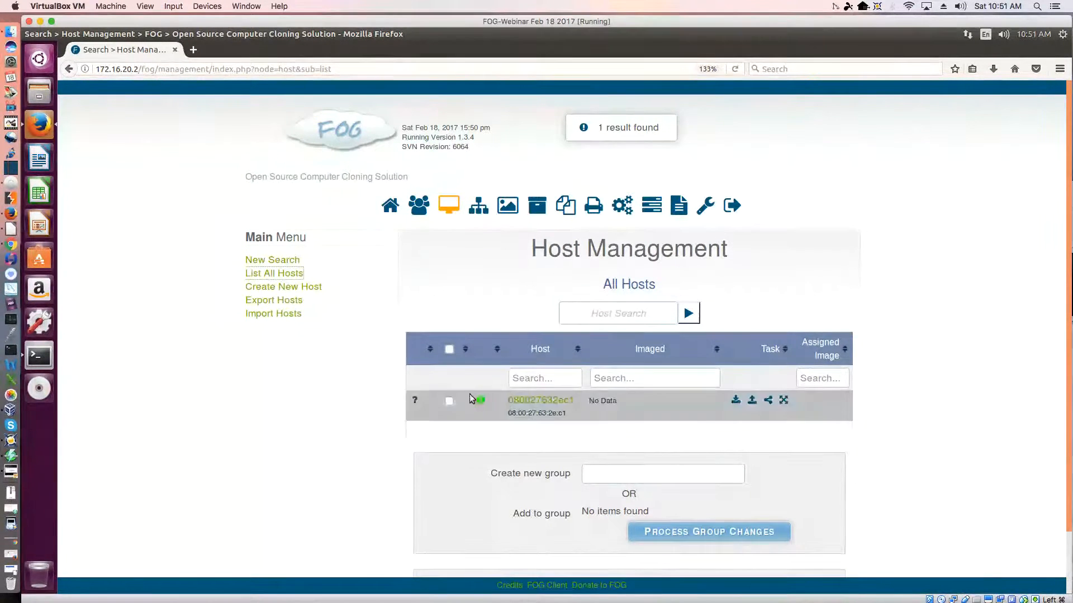
{"action": "left_click", "coordinate": [527, 401]}
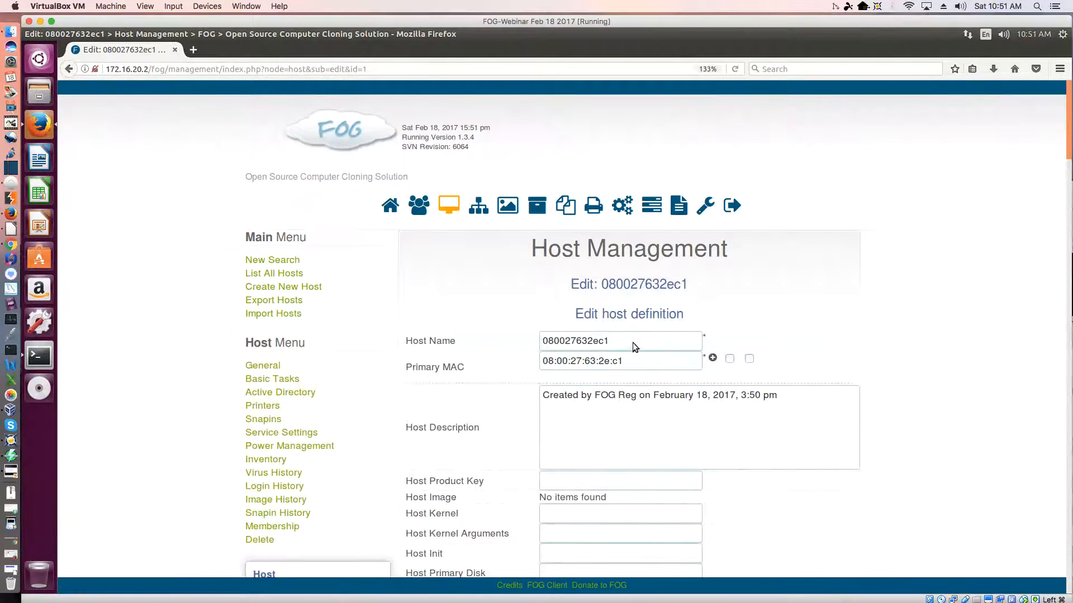
- Replace the host name in the host definition with "KaOS VM"
{"action": "double_click", "coordinate": [546, 343]}
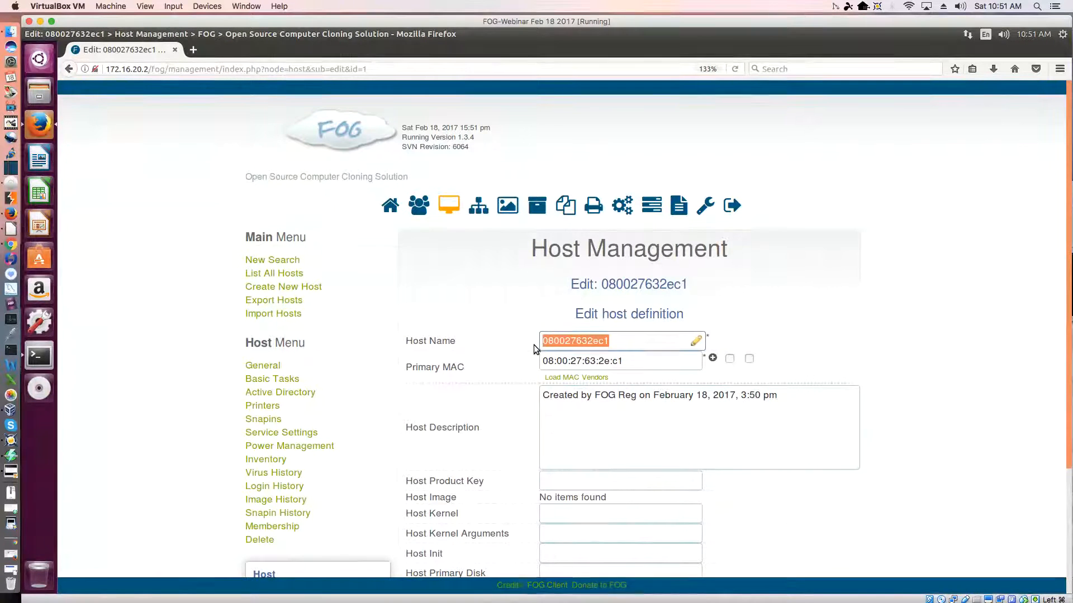
{"action": "key", "text": "BackSpace"}
{"action": "type", "text": "KaOS"}
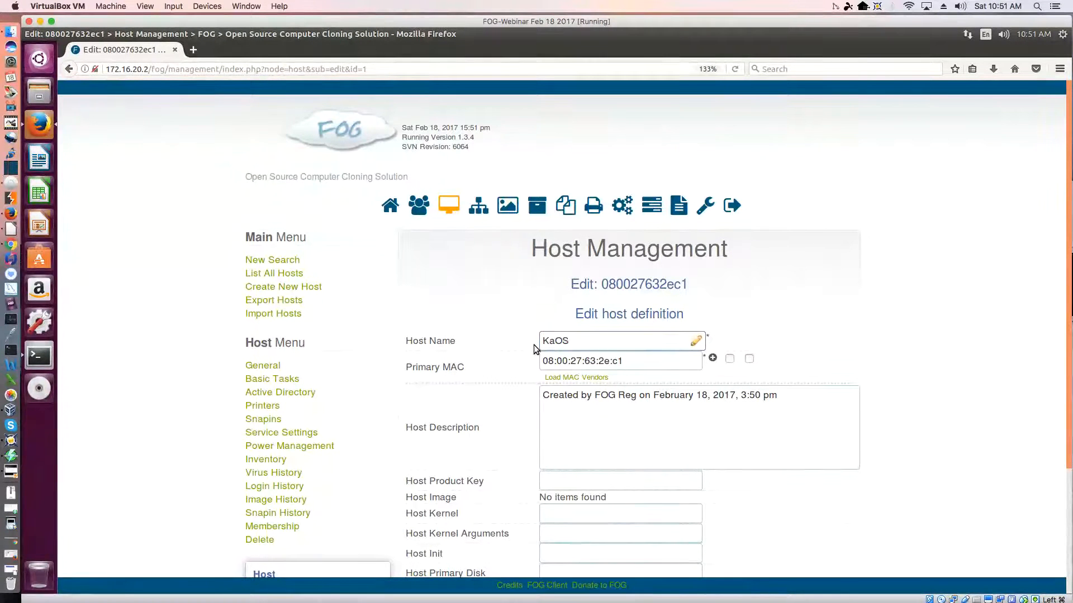
{"action": "type", "text": " VM"}
{"action": "left_click", "coordinate": [965, 287]}
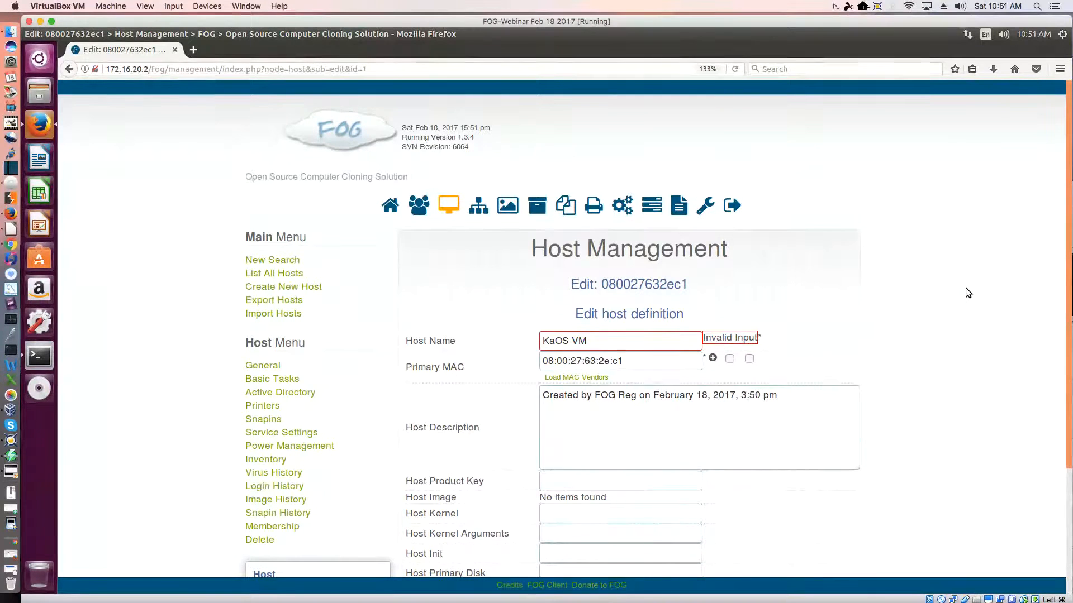
- Replace the space in the host name with an underscore to read KaOS_VM, and update the host
{"action": "left_click", "coordinate": [586, 342]}
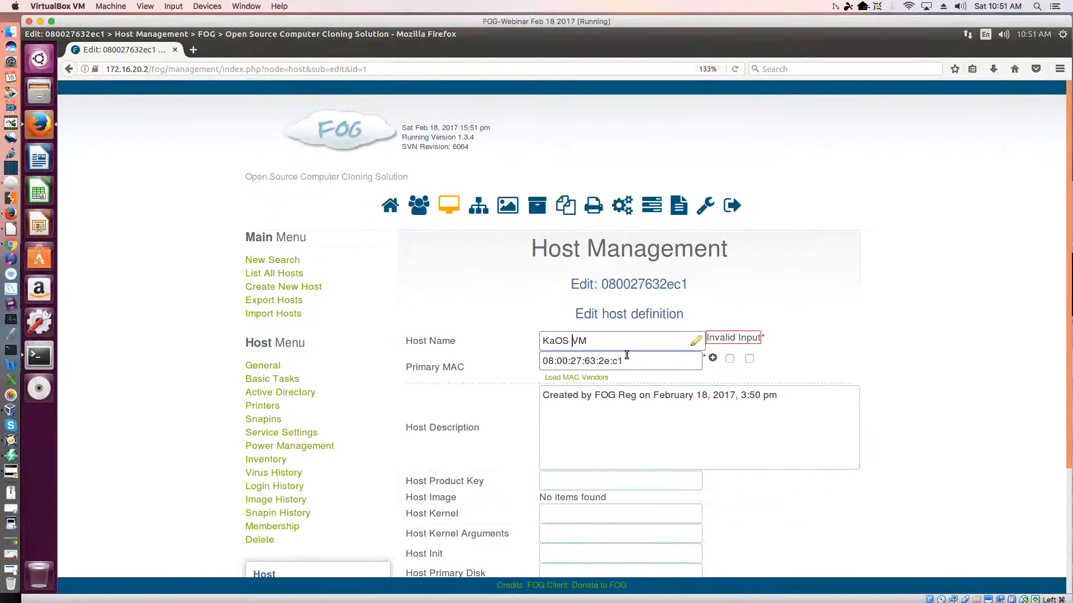
{"action": "key", "text": "BackSpace"}
{"action": "type", "text": "_"}
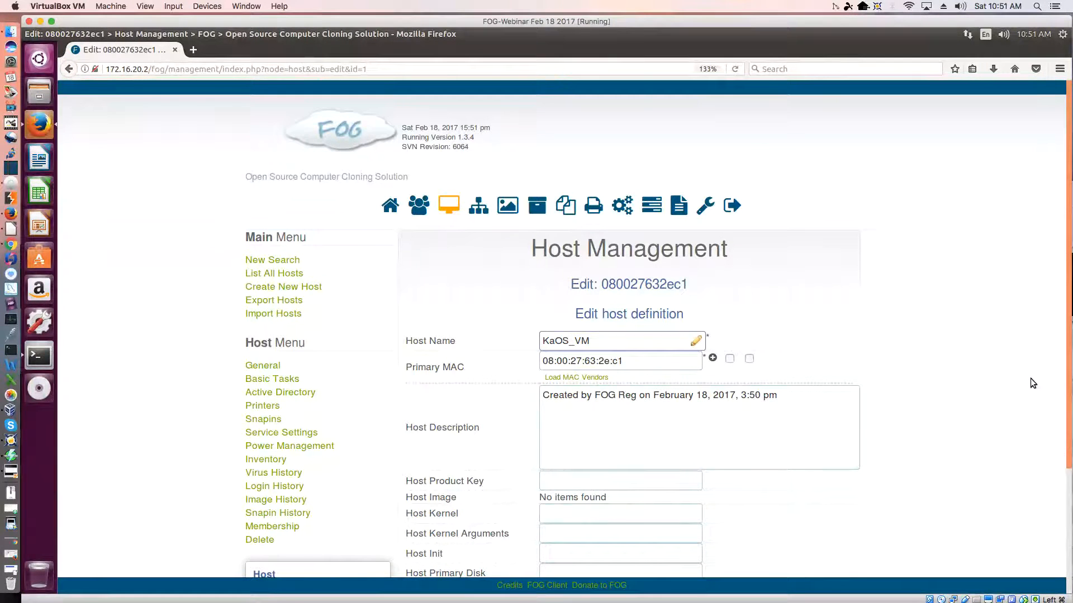
{"action": "scroll", "coordinate": [1030, 378], "scroll_direction": "down", "scroll_amount": 3}
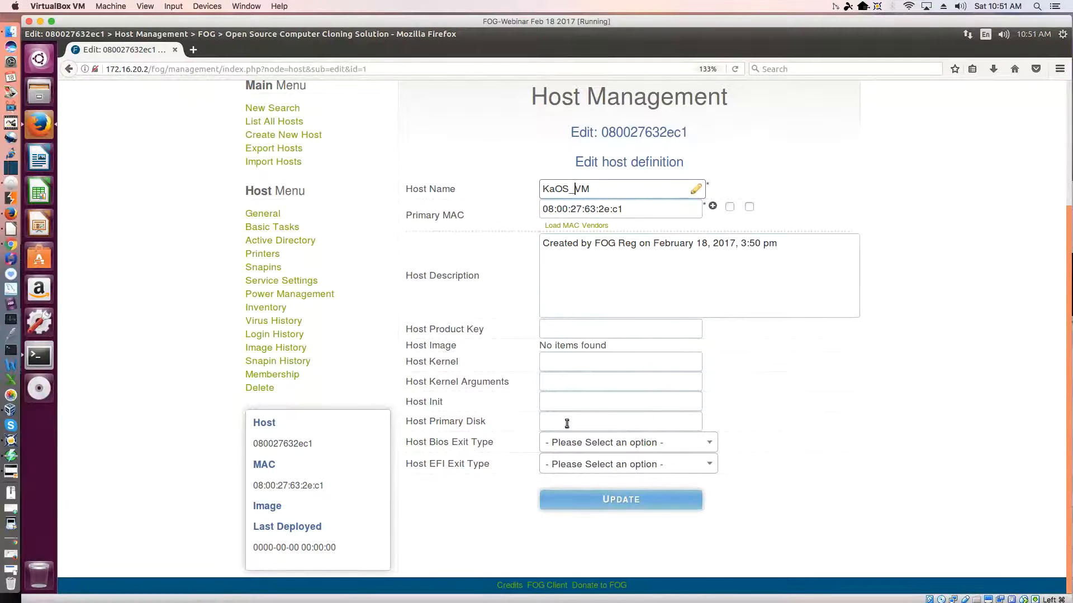
{"action": "left_click", "coordinate": [613, 505]}
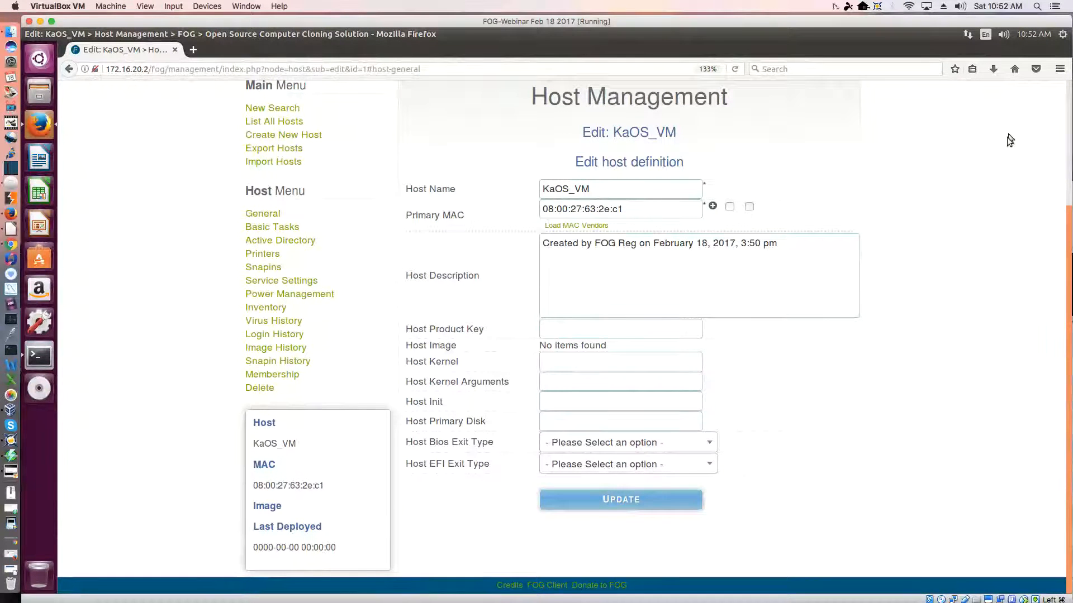
- Start a new image definition in Image Management named KaOS_VM_Demo with Linux - (50) as operating system
{"action": "left_click", "coordinate": [1069, 97]}
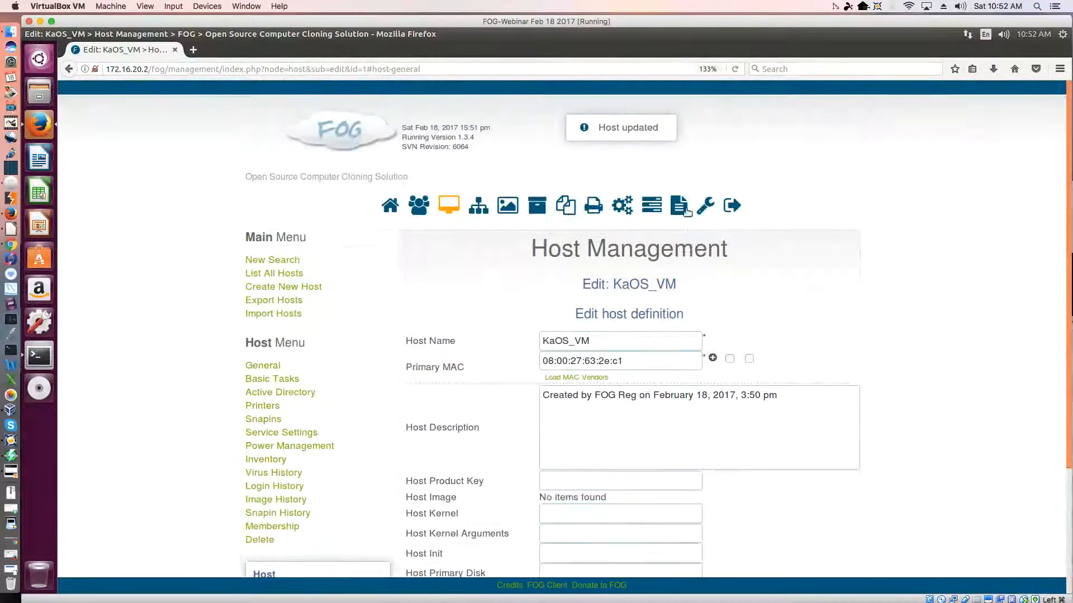
{"action": "left_click", "coordinate": [513, 208]}
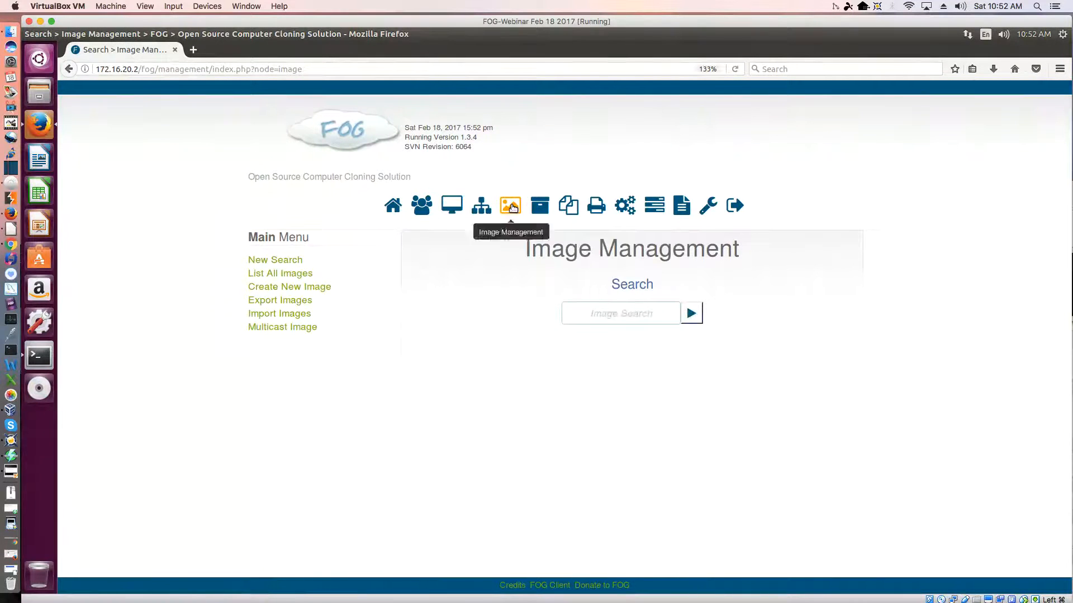
{"action": "left_click", "coordinate": [262, 288]}
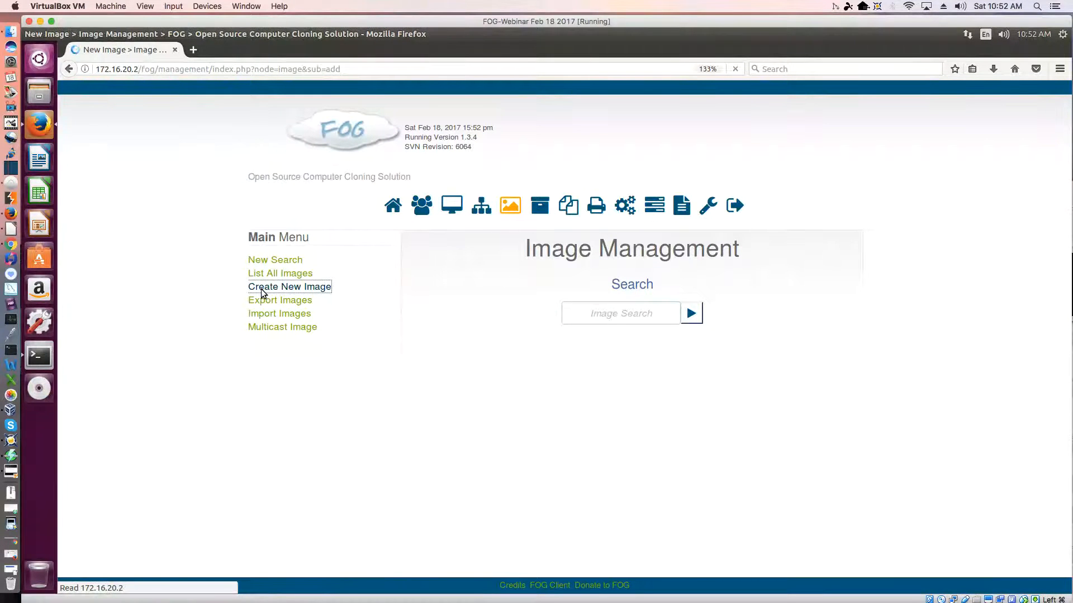
{"action": "left_click", "coordinate": [541, 337]}
{"action": "type", "text": "aOS_VM_Demo"}
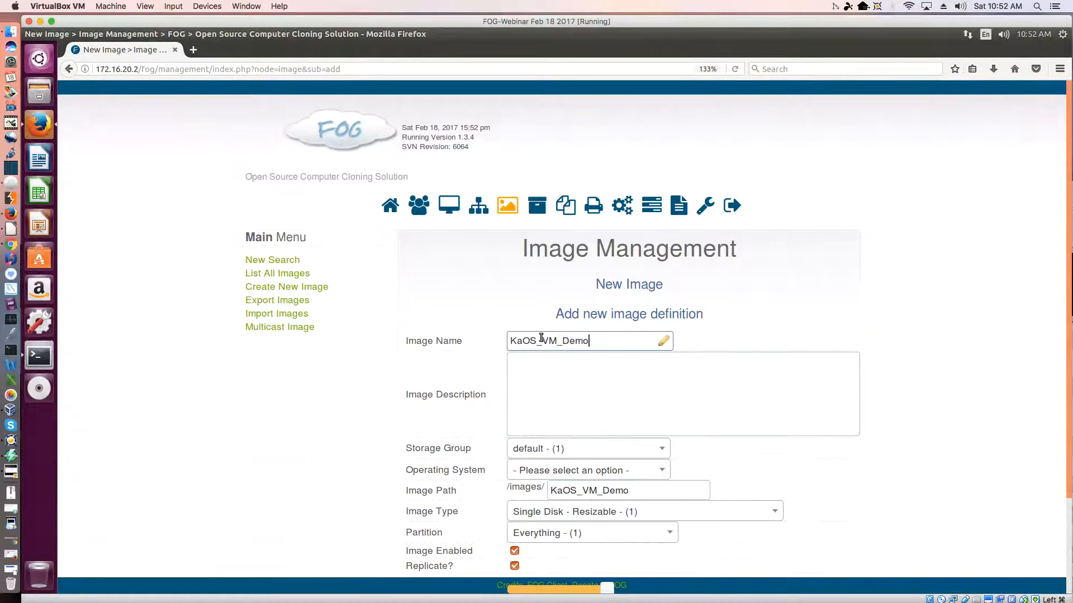
{"action": "left_click", "coordinate": [664, 472]}
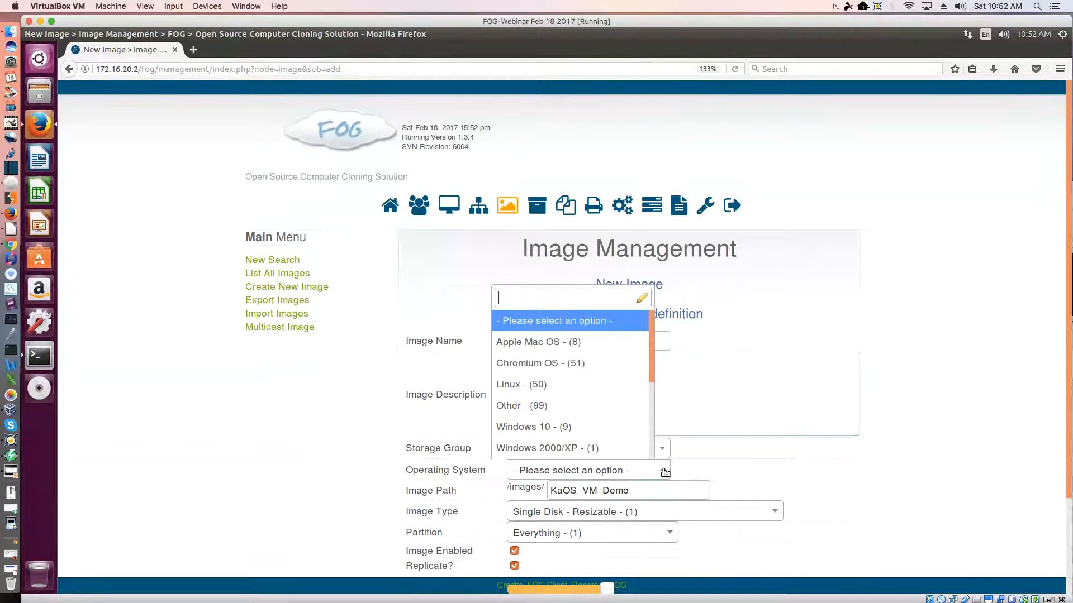
{"action": "left_click", "coordinate": [508, 386]}
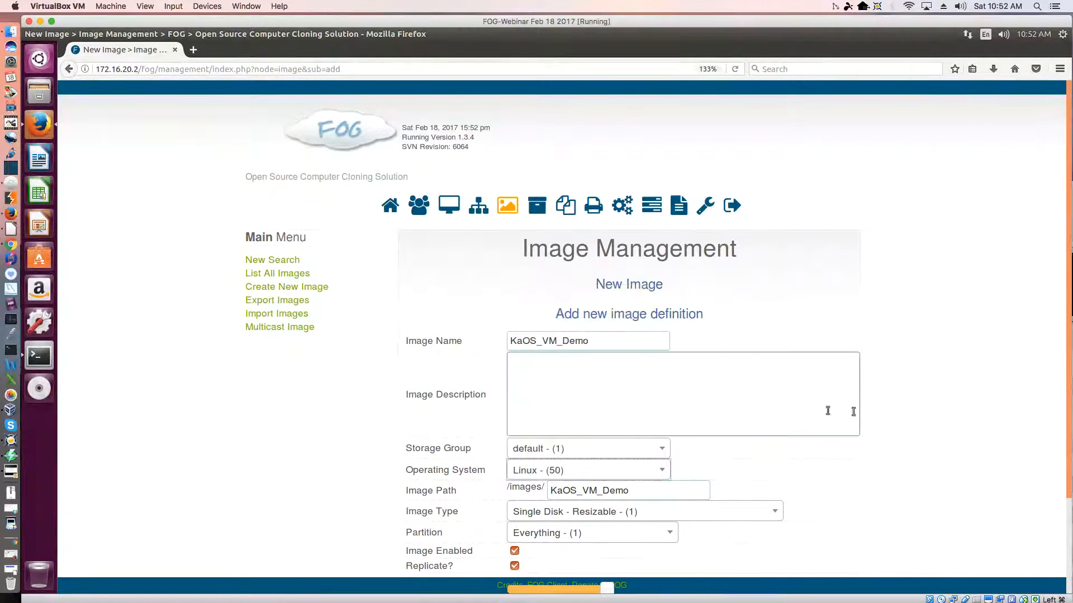
- Set the image type to Multiple Partition Image - Single Disk (Not Resizable) and compression to 4, and add the image
{"action": "scroll", "coordinate": [940, 407], "scroll_direction": "down", "scroll_amount": 2}
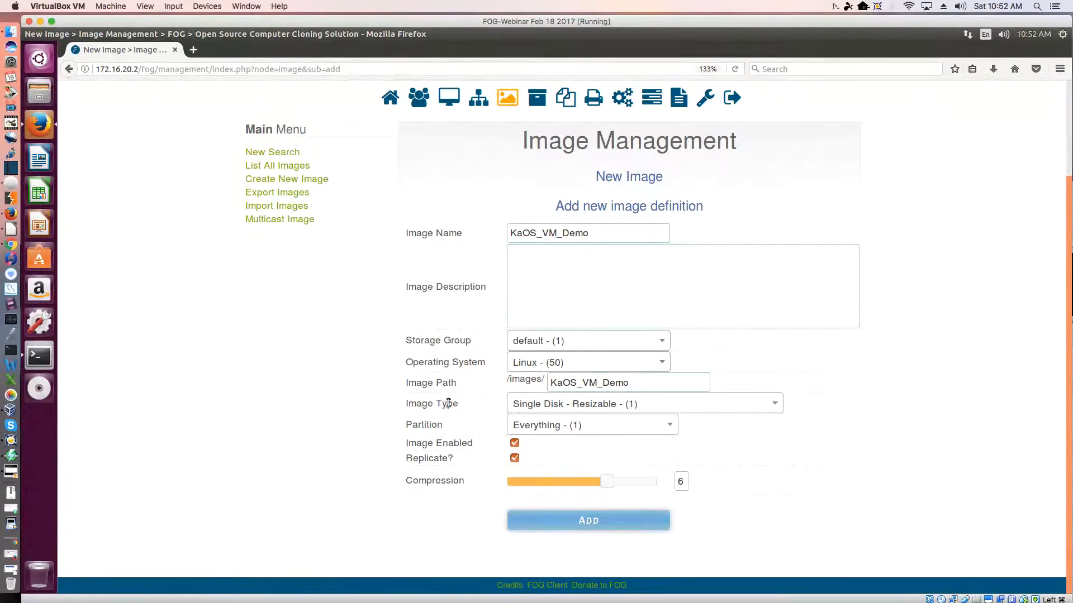
{"action": "left_click", "coordinate": [775, 407]}
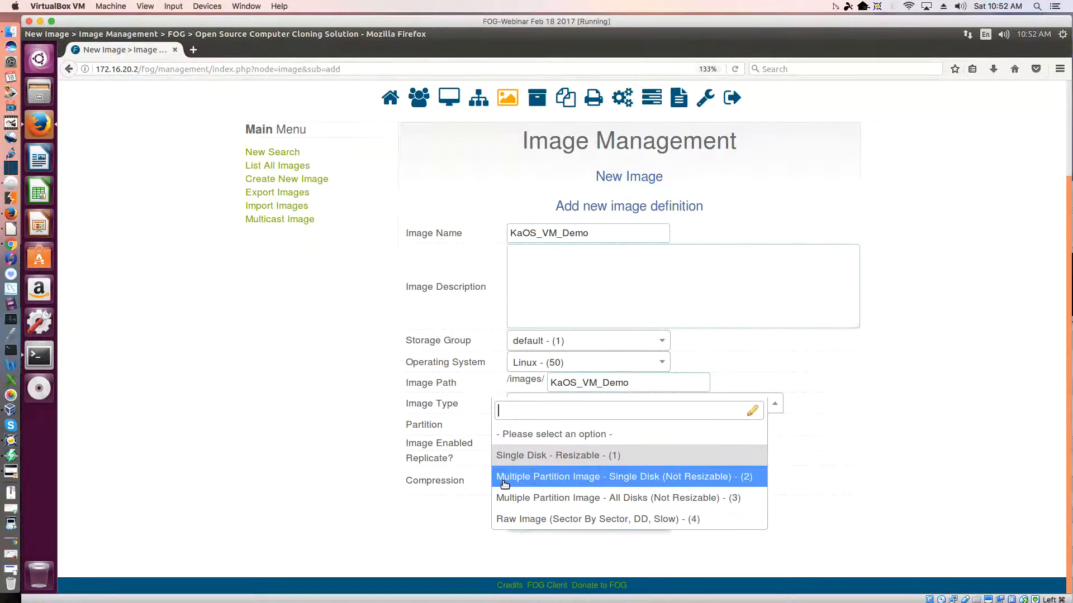
{"action": "left_click", "coordinate": [669, 480]}
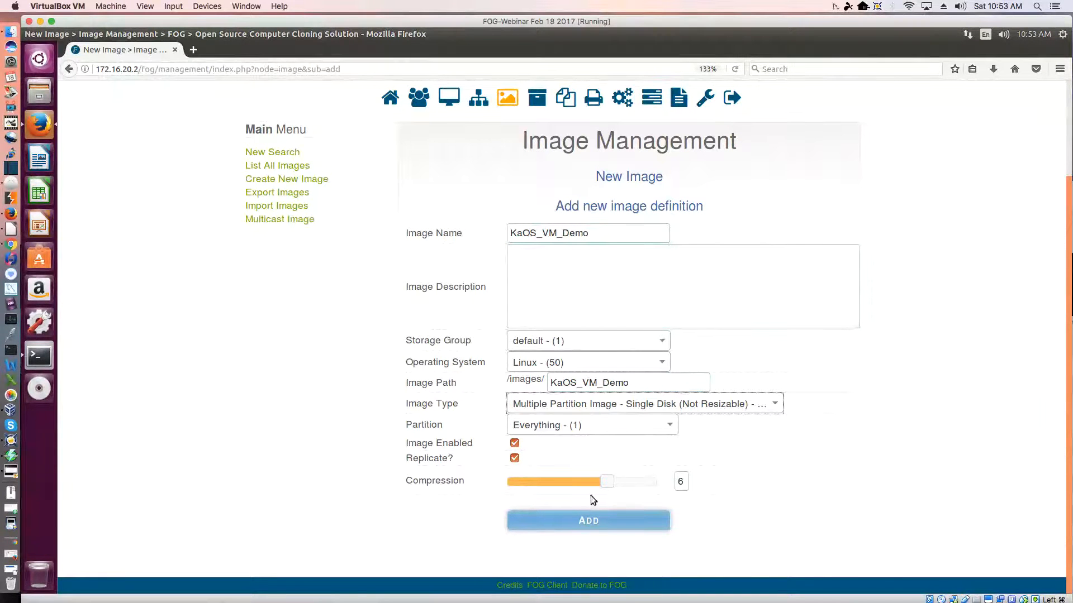
{"action": "left_click", "coordinate": [607, 483]}
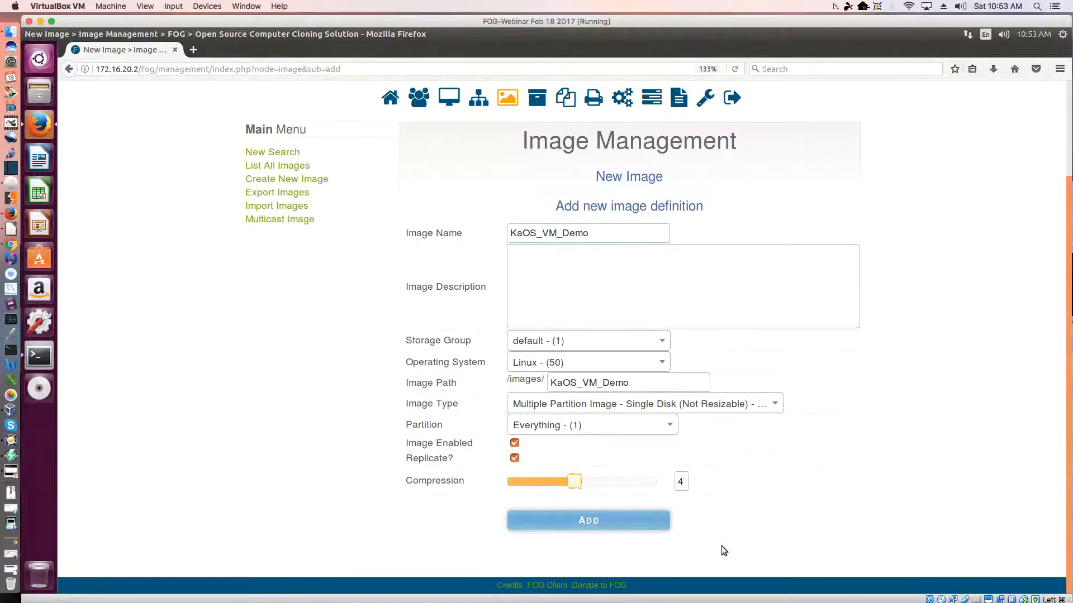
{"action": "left_click", "coordinate": [585, 526]}
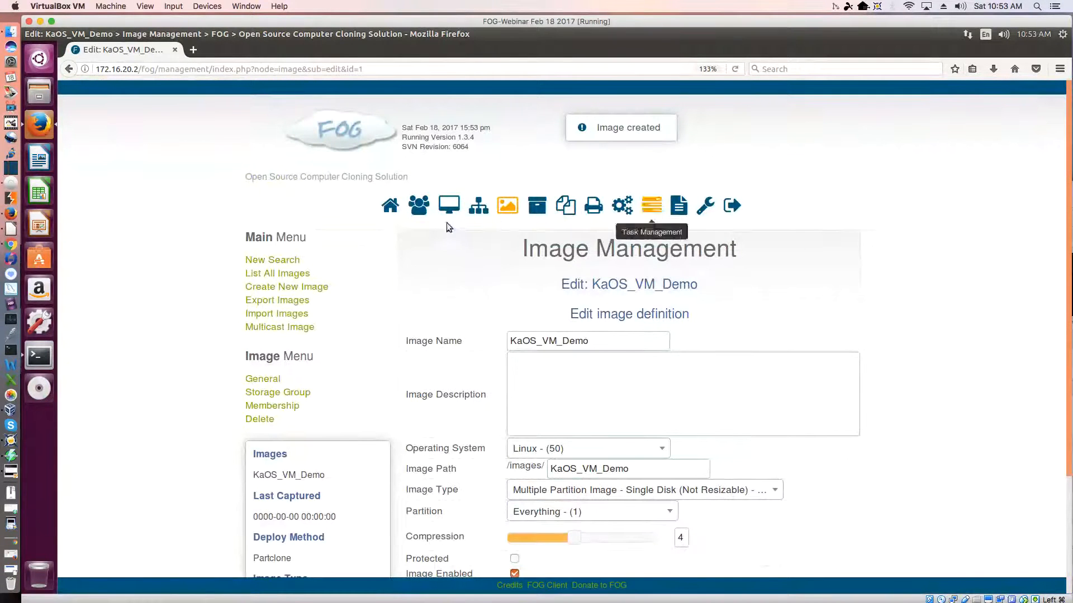
- Try to assign the KaOS_VM_Demo image to the KaOS_VM host and update its host definition
{"action": "left_click", "coordinate": [450, 210]}
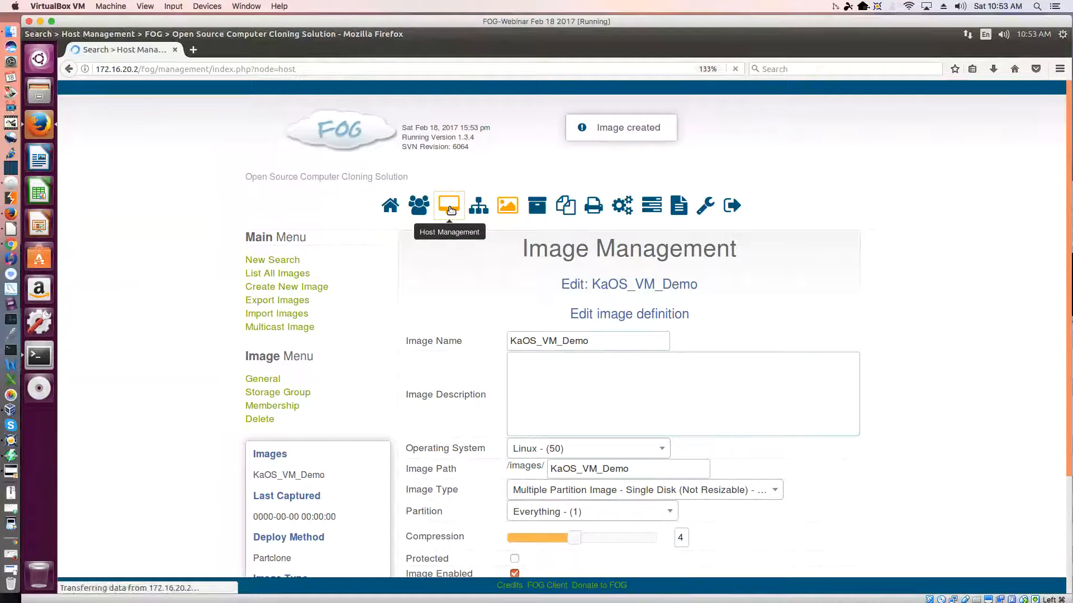
{"action": "left_click", "coordinate": [285, 274]}
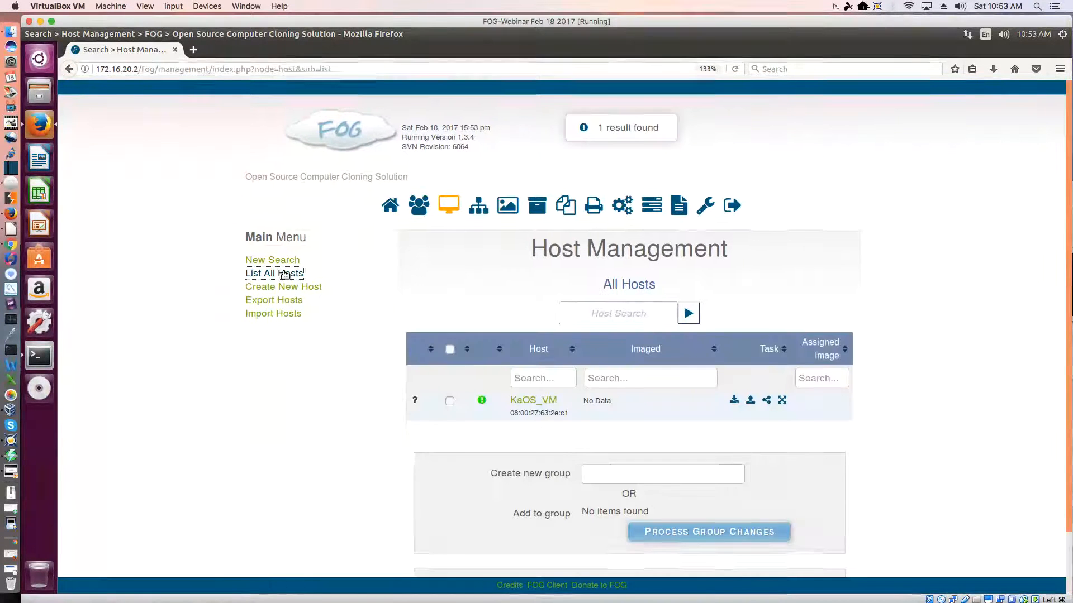
{"action": "left_click", "coordinate": [534, 401]}
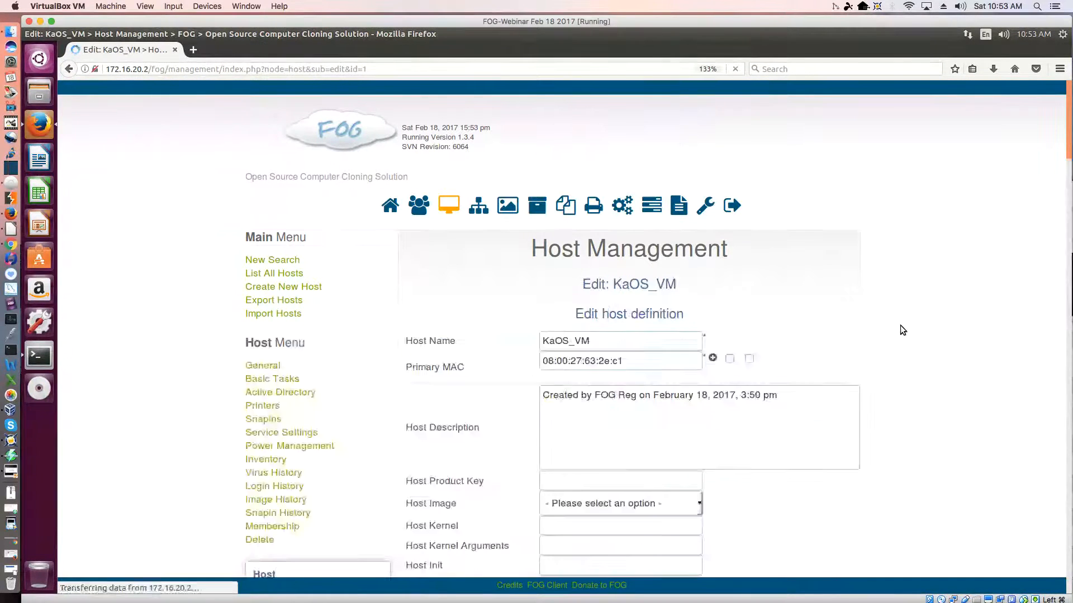
{"action": "scroll", "coordinate": [725, 544], "scroll_direction": "down", "scroll_amount": 5}
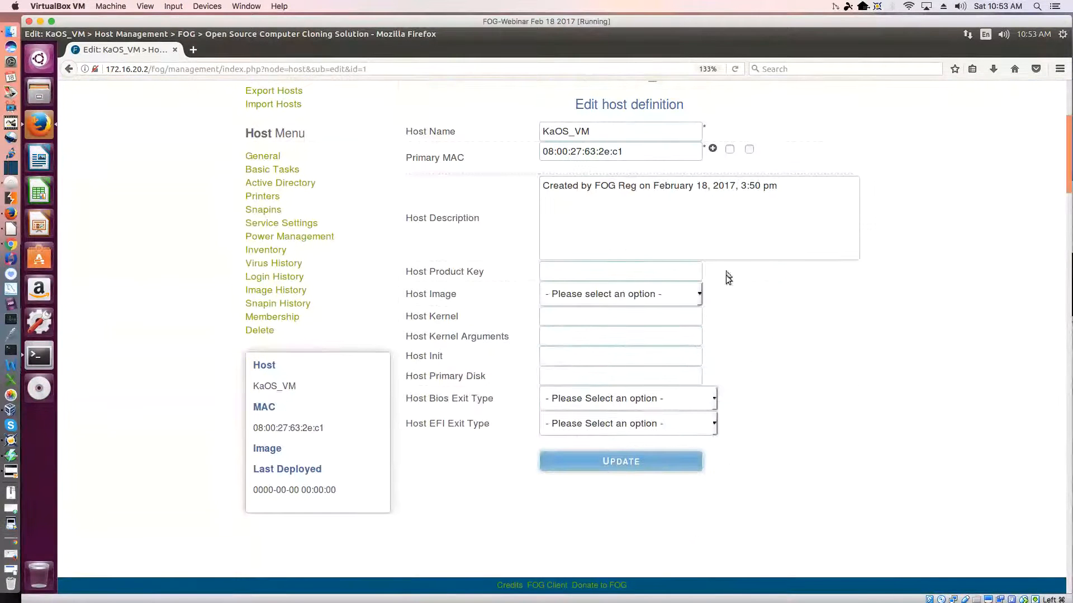
{"action": "left_click", "coordinate": [697, 295]}
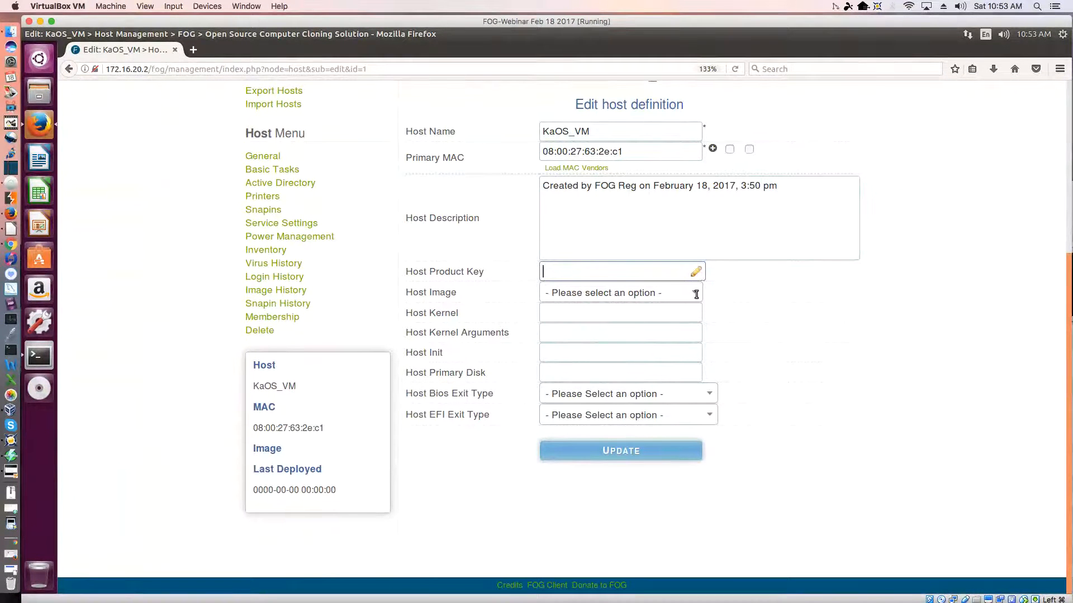
{"action": "left_click", "coordinate": [696, 295]}
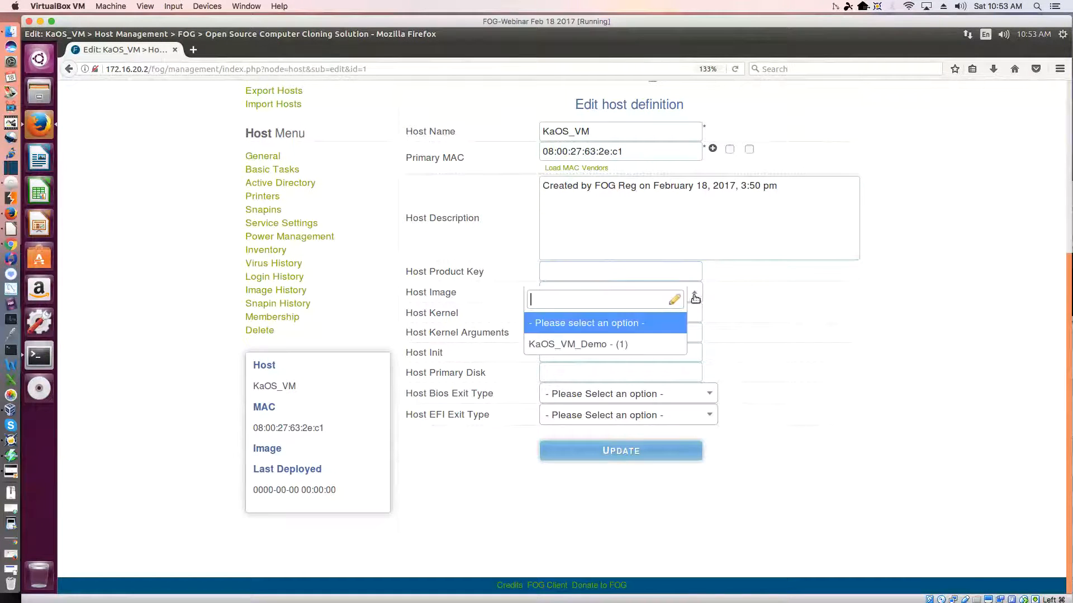
{"action": "left_click", "coordinate": [571, 343]}
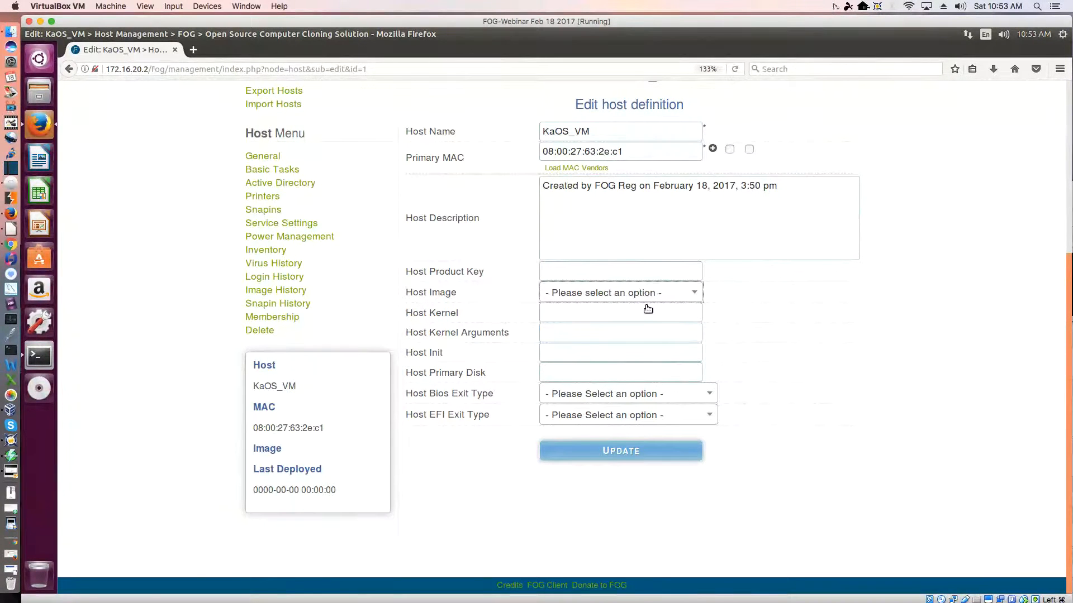
{"action": "key", "text": "shift+Tab"}
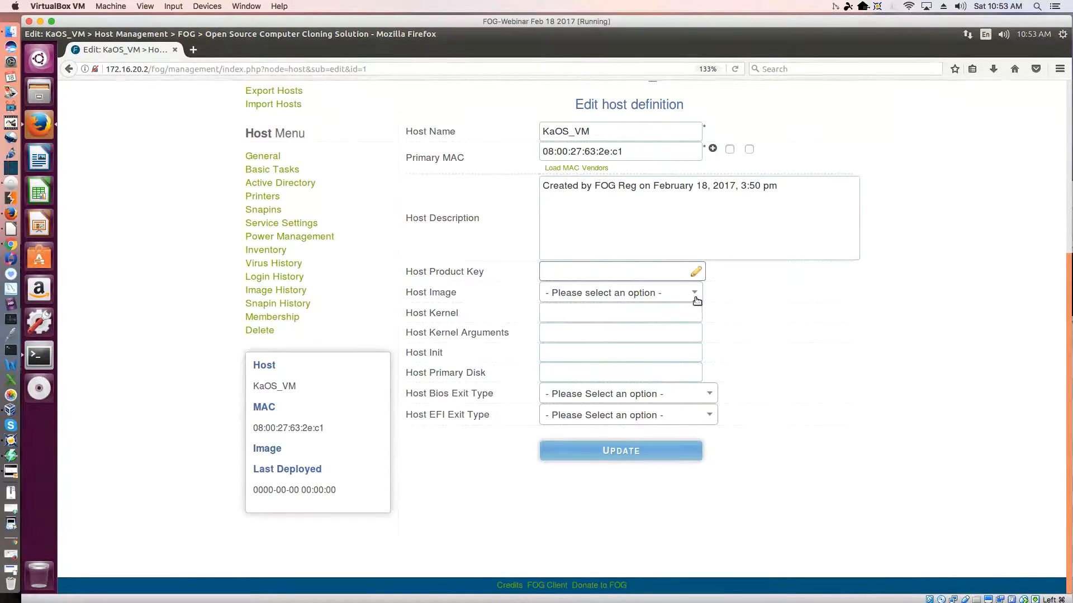
{"action": "left_click", "coordinate": [696, 301]}
{"action": "left_click", "coordinate": [602, 350]}
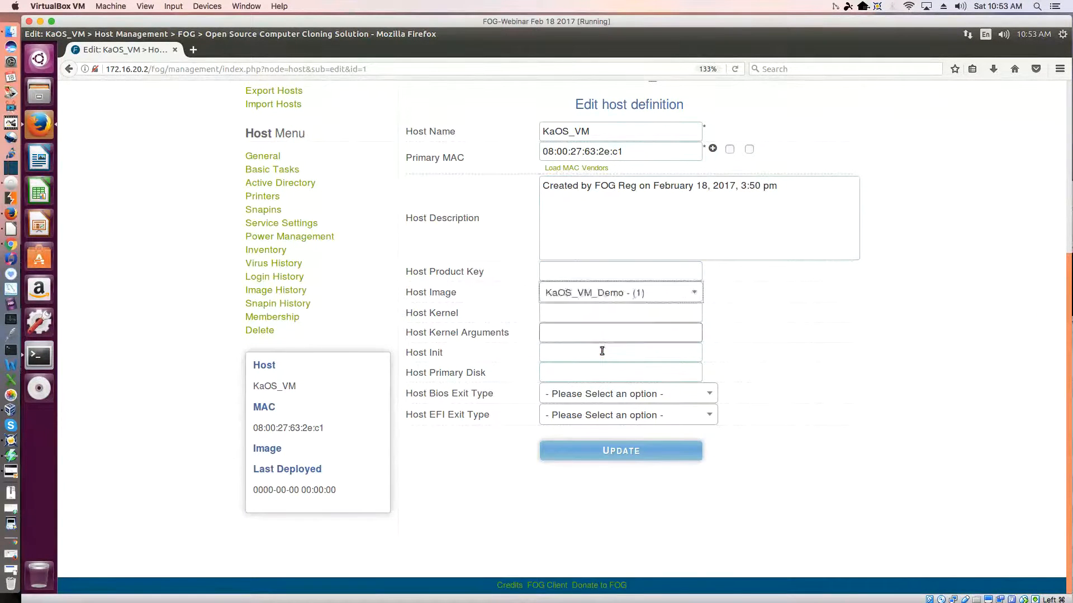
{"action": "left_click", "coordinate": [611, 451]}
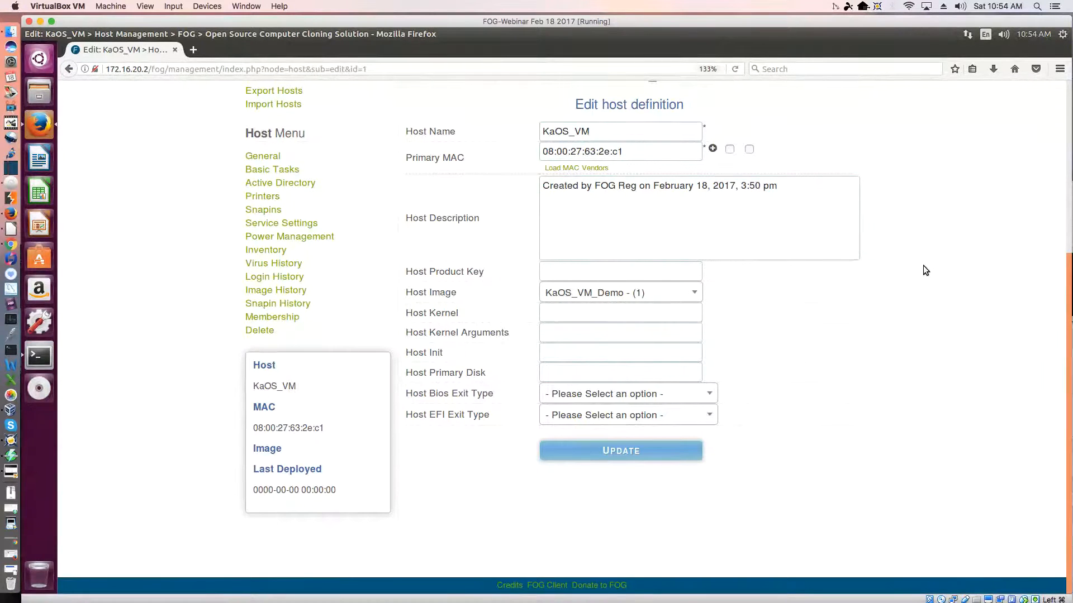
- Try to create a capture task for the KaOS_VM host from the host list in Task Management
{"action": "scroll", "coordinate": [922, 266], "scroll_direction": "up", "scroll_amount": 5}
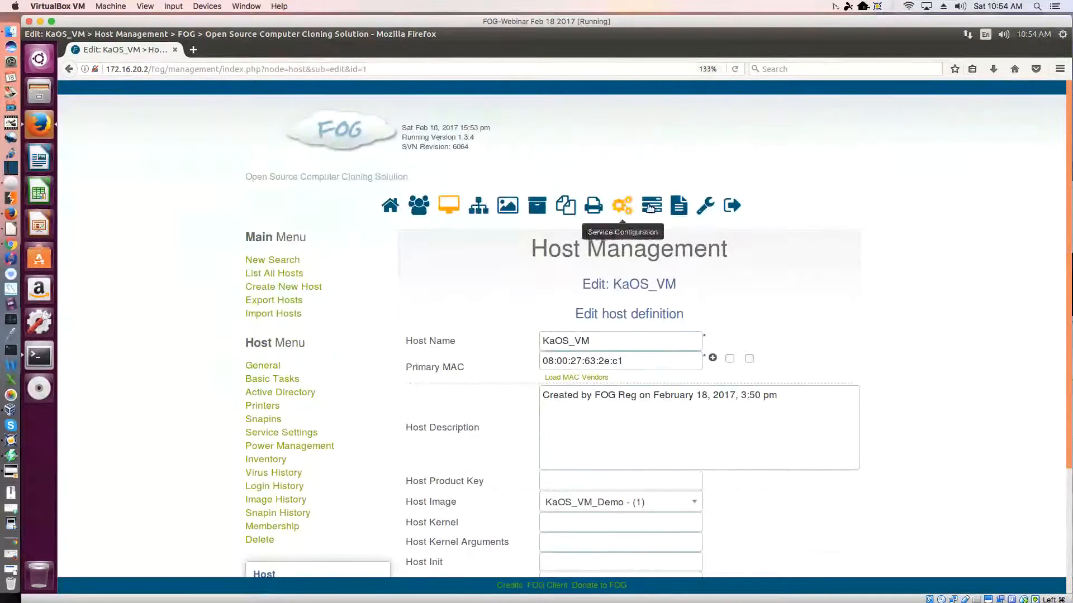
{"action": "left_click", "coordinate": [650, 207]}
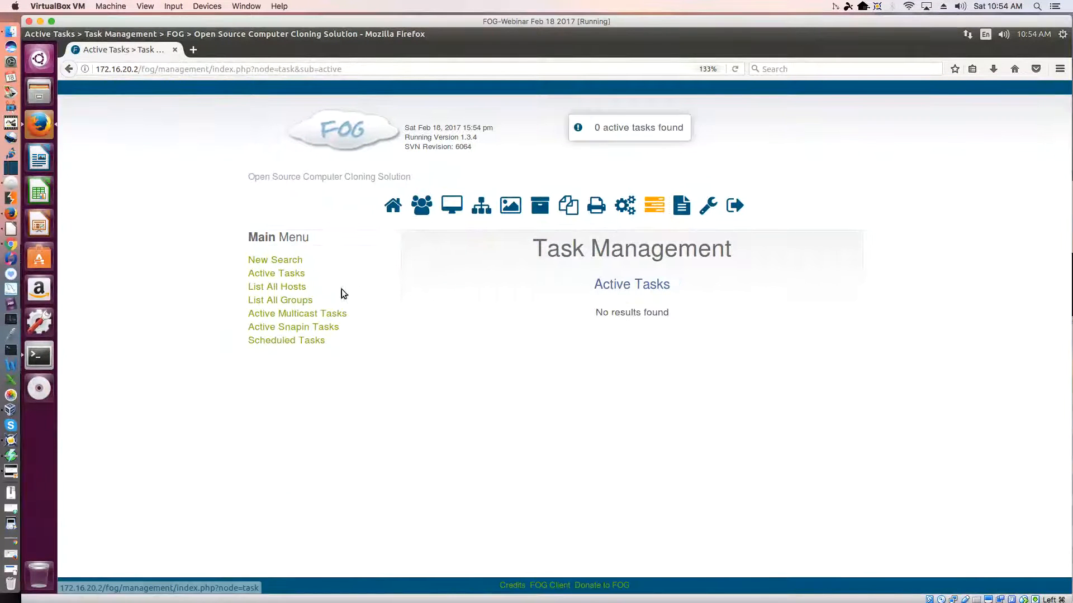
{"action": "left_click", "coordinate": [295, 290]}
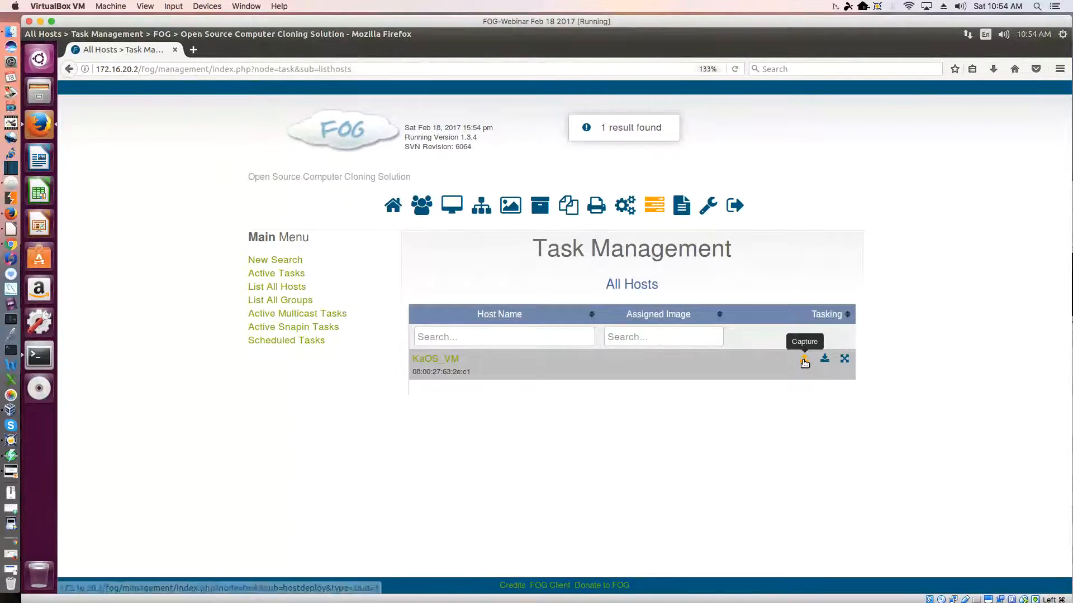
{"action": "left_click", "coordinate": [804, 359]}
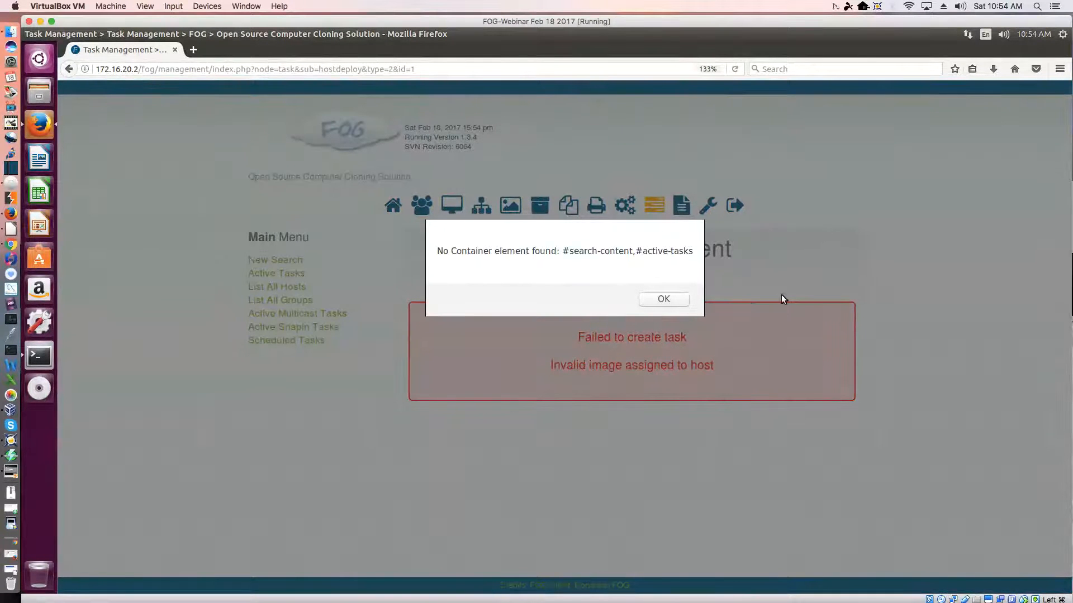
{"action": "left_click", "coordinate": [669, 302]}
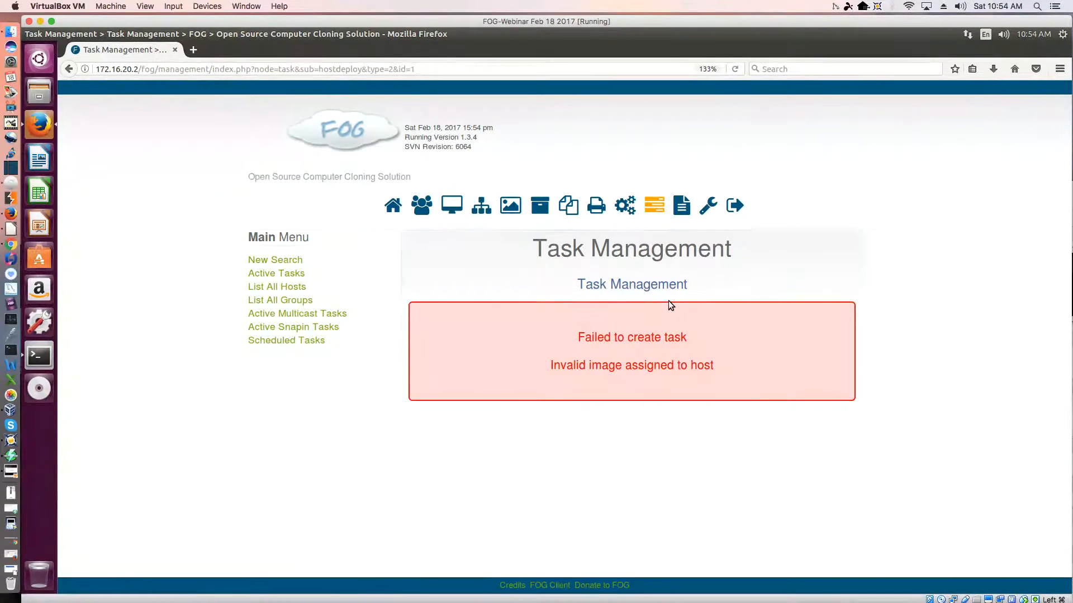
- Reopen the KaOS_VM host definition, set the host image to KaOS_VM_Demo - (1), and update the host
{"action": "left_click", "coordinate": [451, 206]}
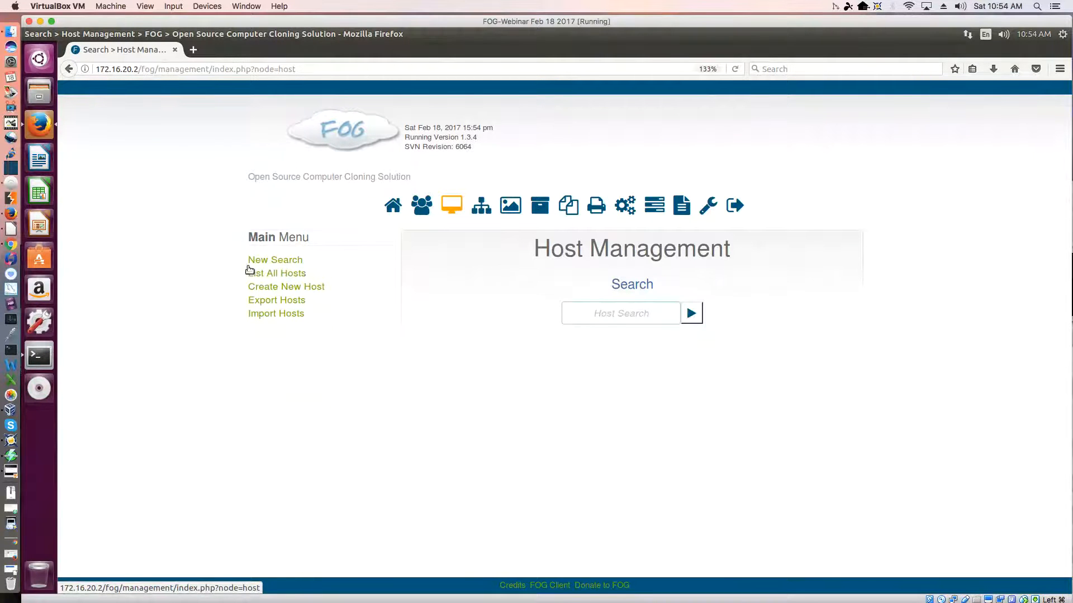
{"action": "left_click", "coordinate": [259, 274]}
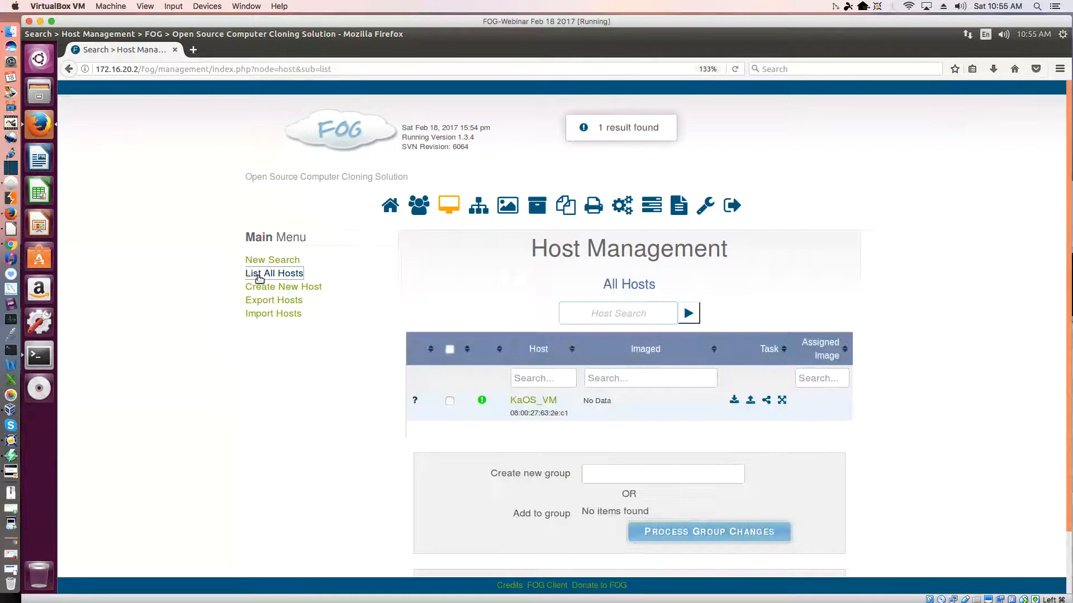
{"action": "left_click", "coordinate": [525, 402]}
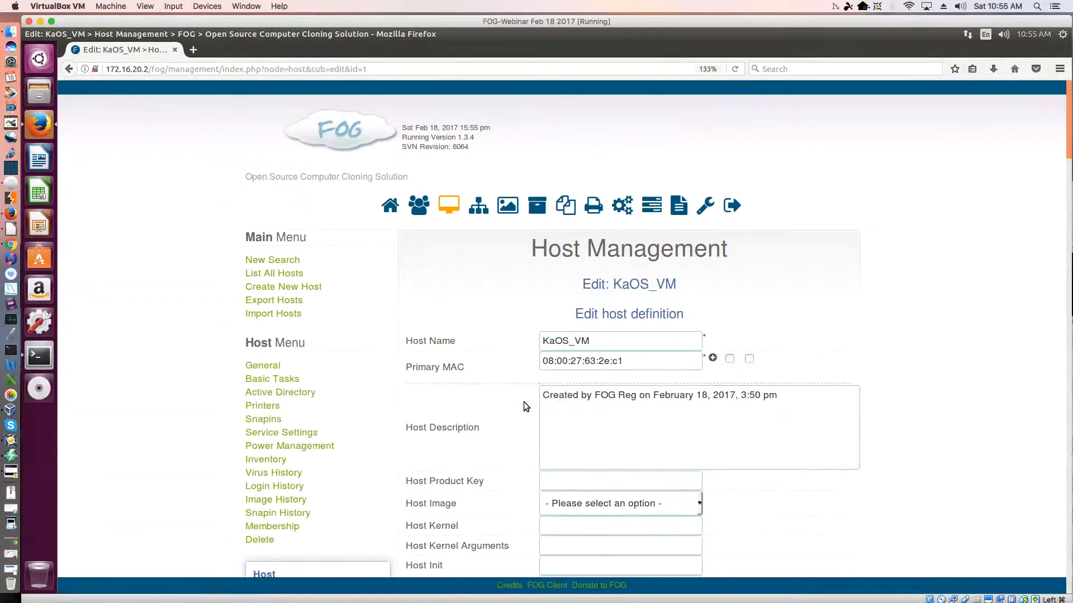
{"action": "left_click", "coordinate": [696, 505]}
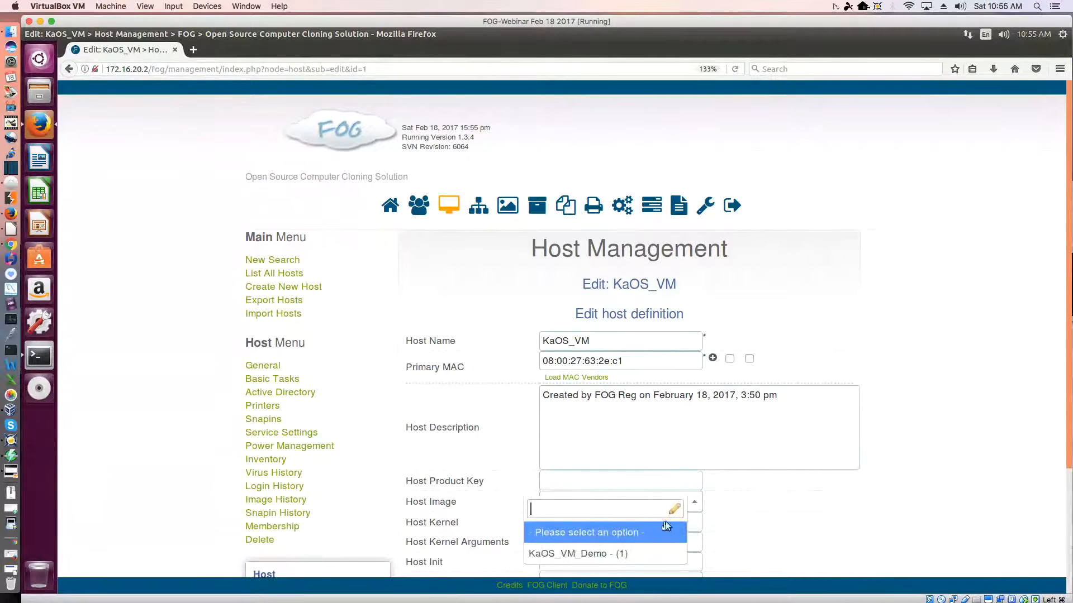
{"action": "left_click", "coordinate": [553, 553]}
{"action": "left_click", "coordinate": [958, 520]}
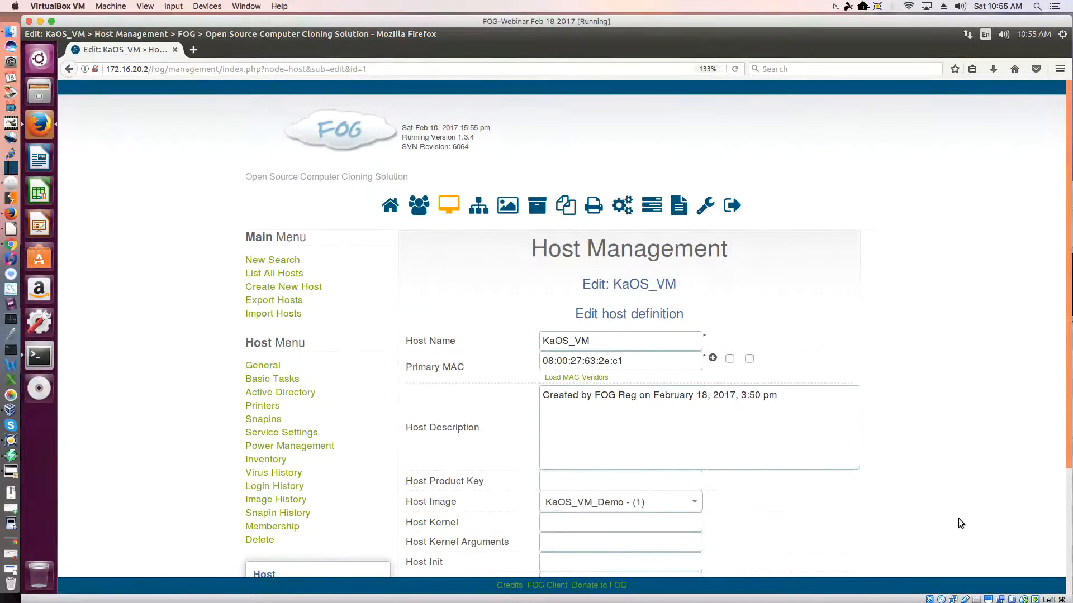
{"action": "scroll", "coordinate": [958, 520], "scroll_direction": "down", "scroll_amount": 3}
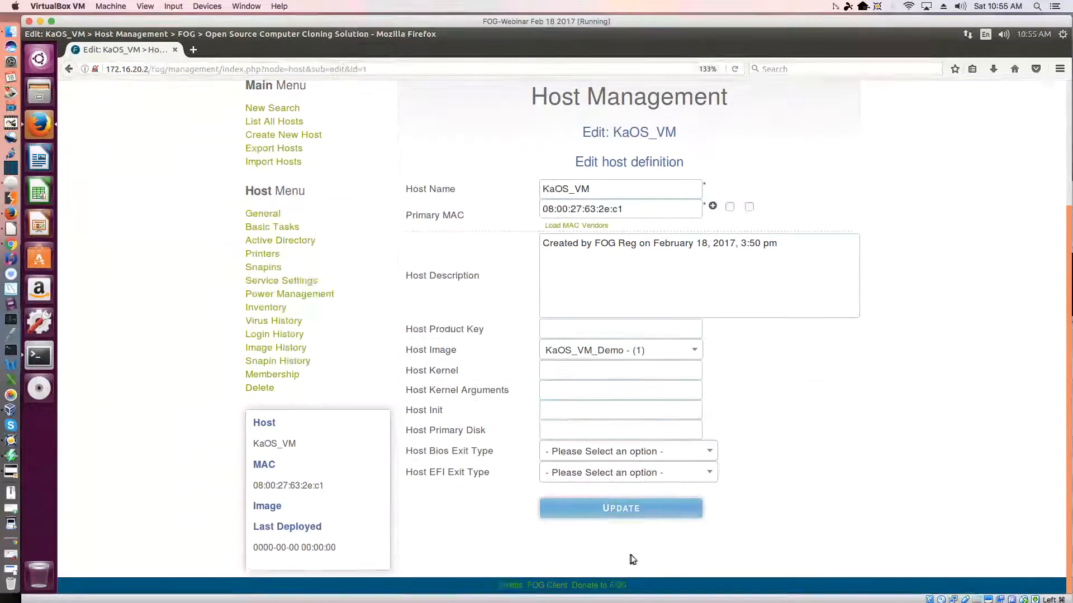
{"action": "left_click", "coordinate": [620, 510]}
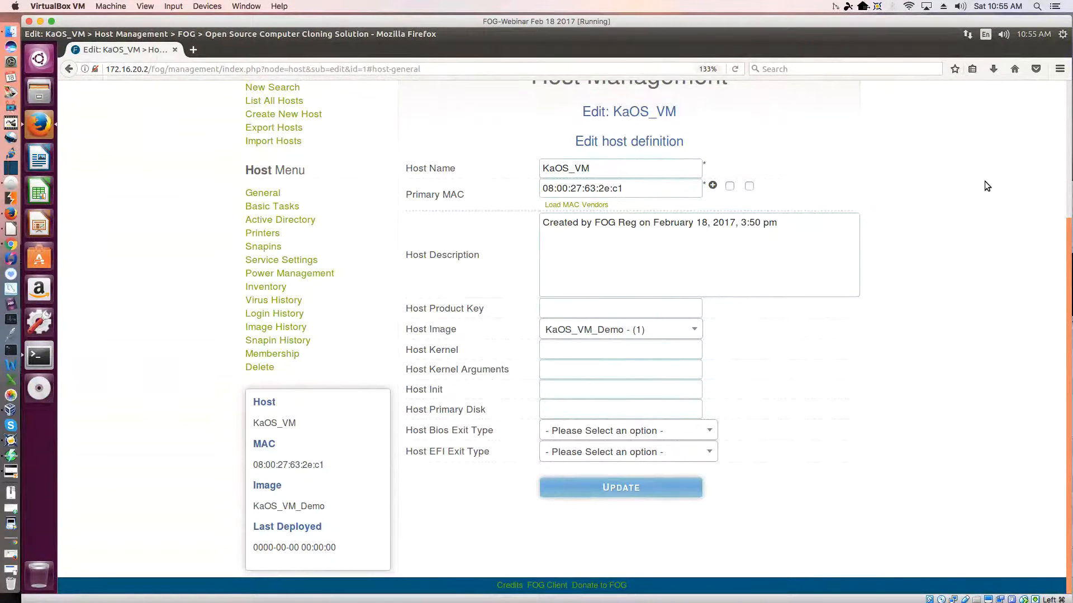
- Create a capture task for the KaOS_VM host from the host list in Task Management
{"action": "left_click", "coordinate": [1068, 152]}
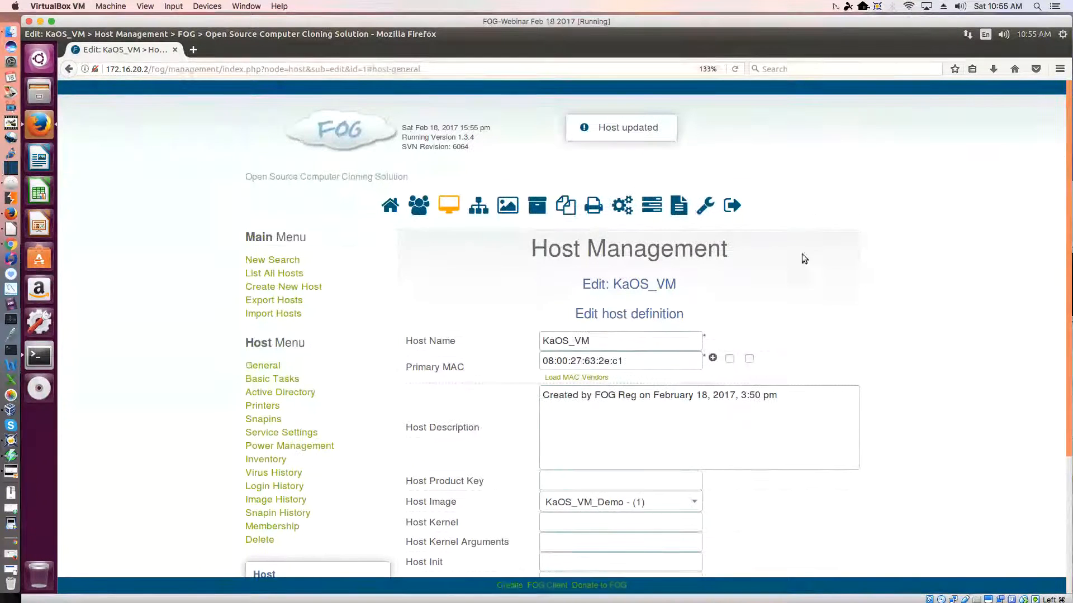
{"action": "left_click", "coordinate": [648, 209]}
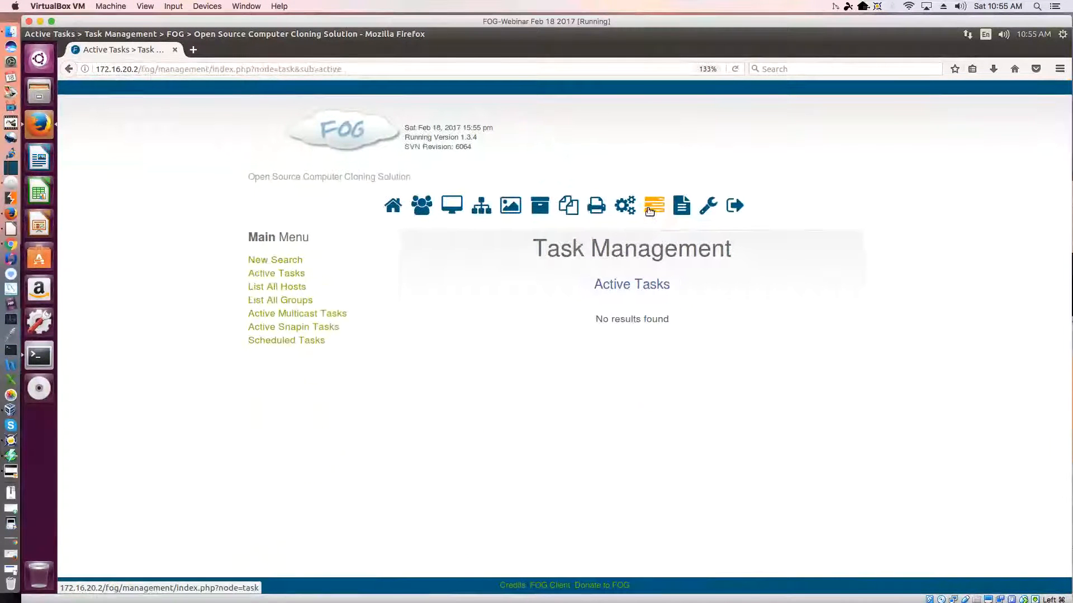
{"action": "left_click", "coordinate": [264, 291]}
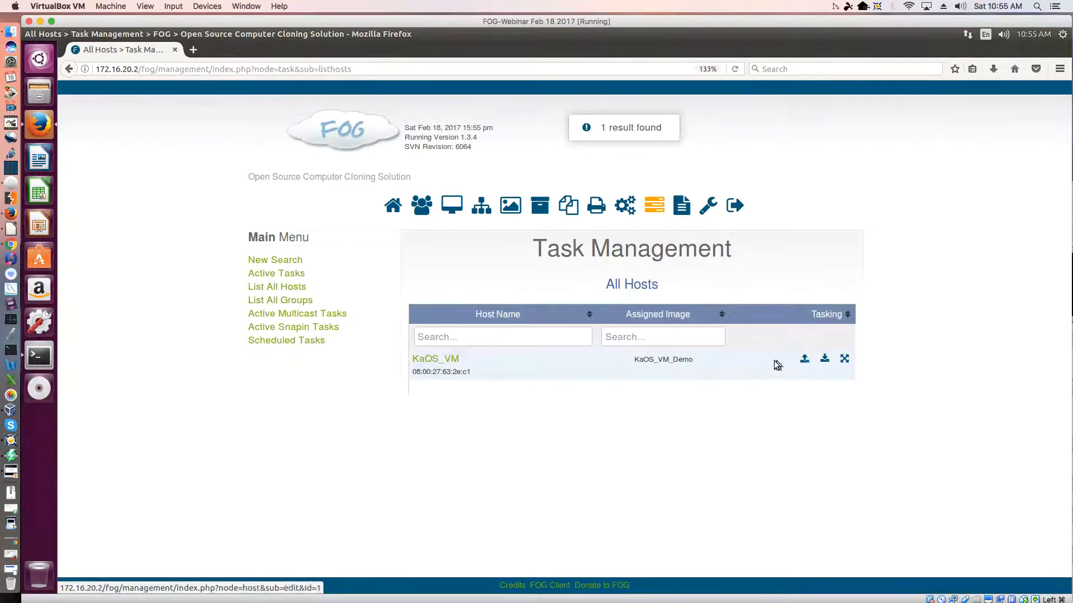
{"action": "left_click", "coordinate": [805, 359]}
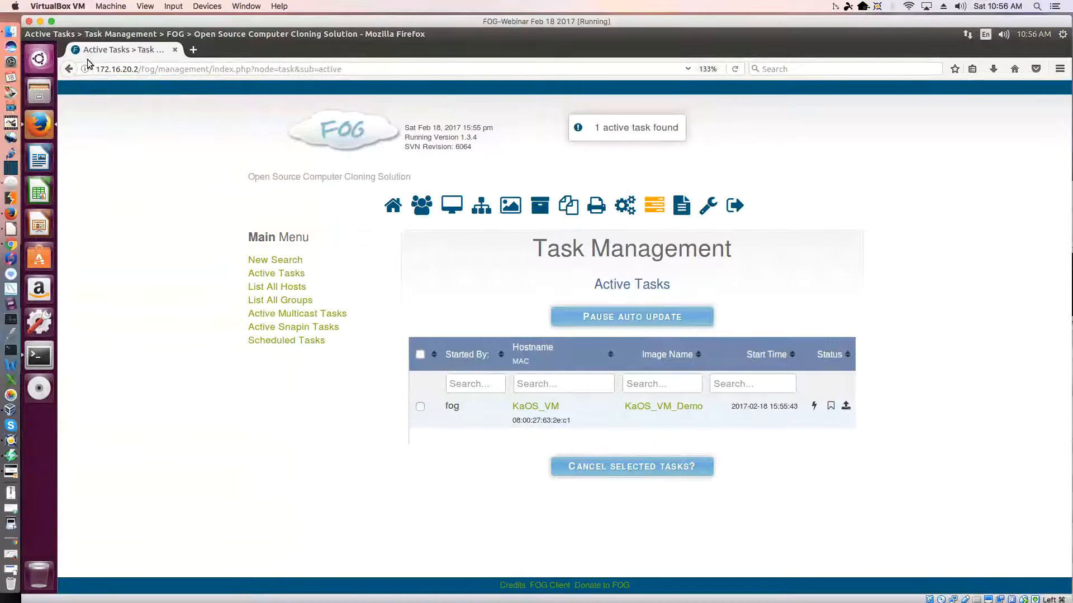
- Switch to VirtualBox Manager, start the KaOS virtual machine, and boot it from LAN to run the capture
{"action": "left_click", "coordinate": [39, 21]}
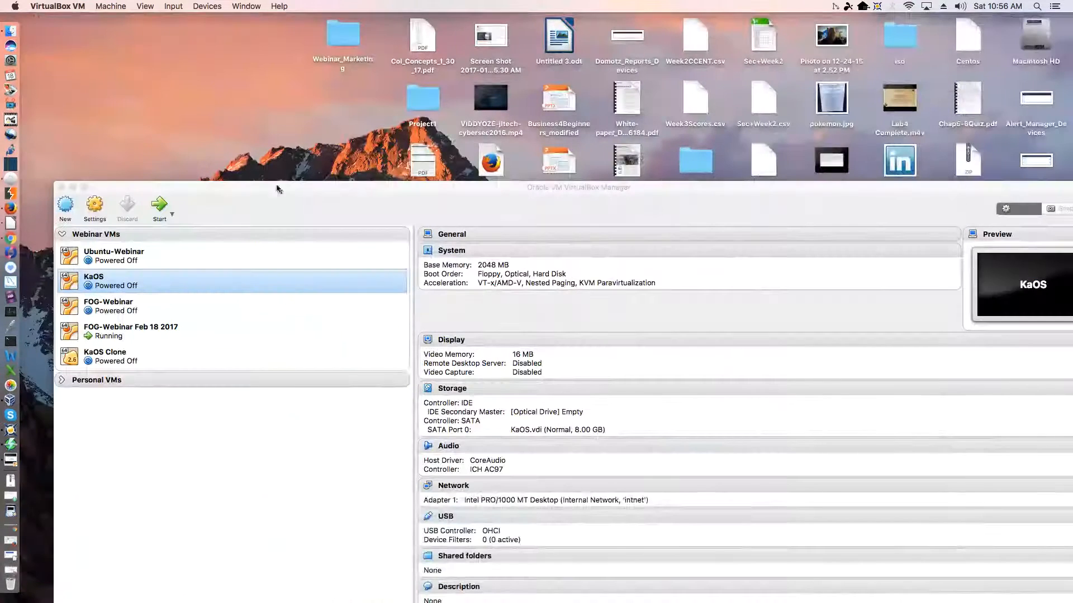
{"action": "left_click_drag", "start_coordinate": [313, 203], "coordinate": [300, 25]}
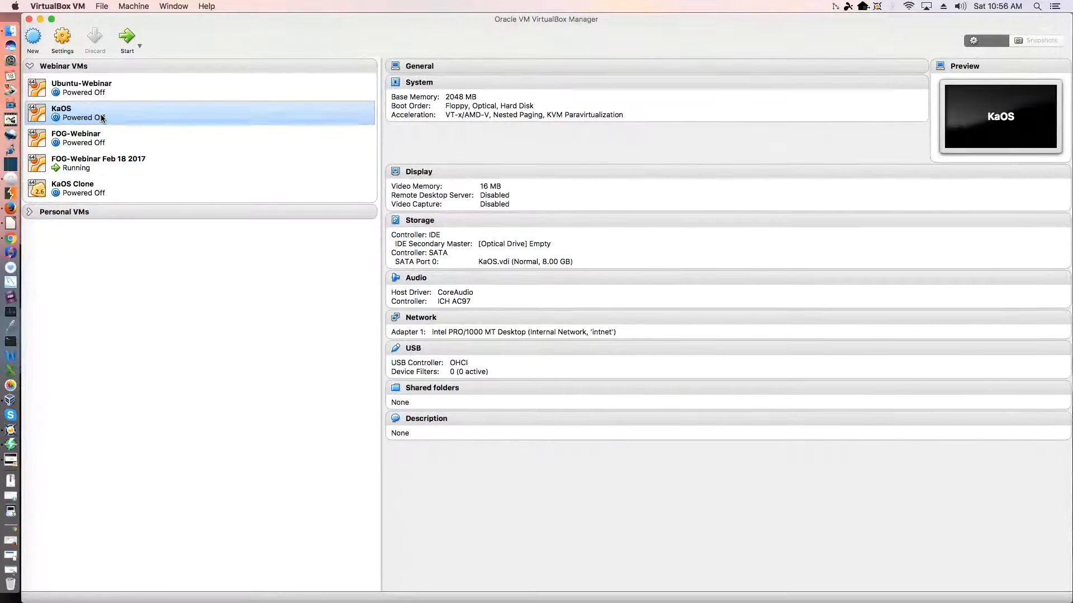
{"action": "left_click", "coordinate": [127, 38]}
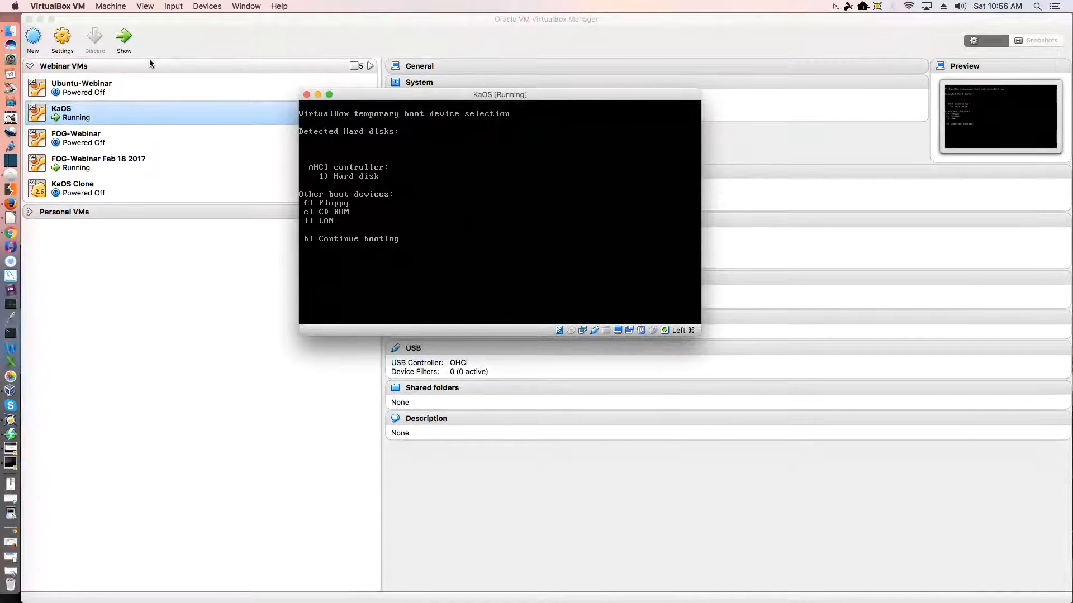
{"action": "key", "text": "l"}
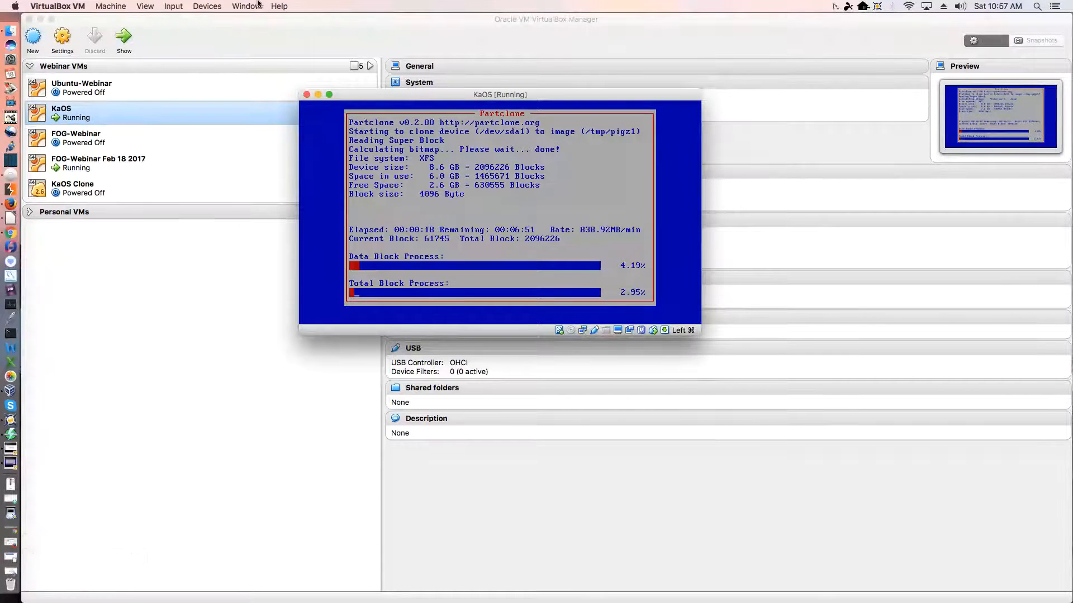
- Switch back to the FOG-Webinar Feb 18 2017 VM, check the capture task's progress, and view the dashboard's transmit bandwidth over 10 minutes
{"action": "left_click", "coordinate": [11, 577]}
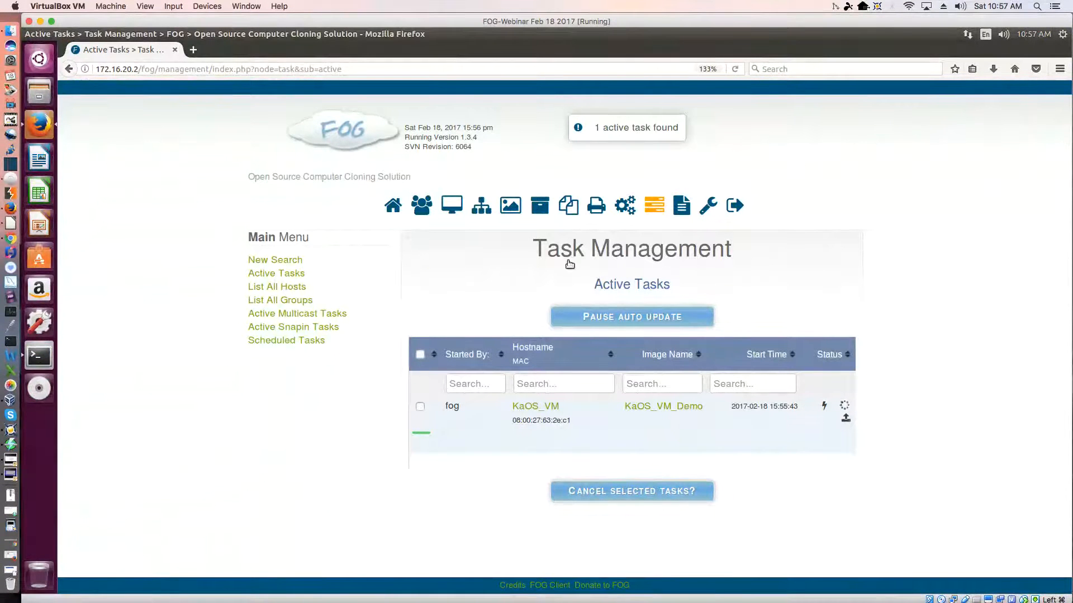
{"action": "mouse_move", "coordinate": [416, 450]}
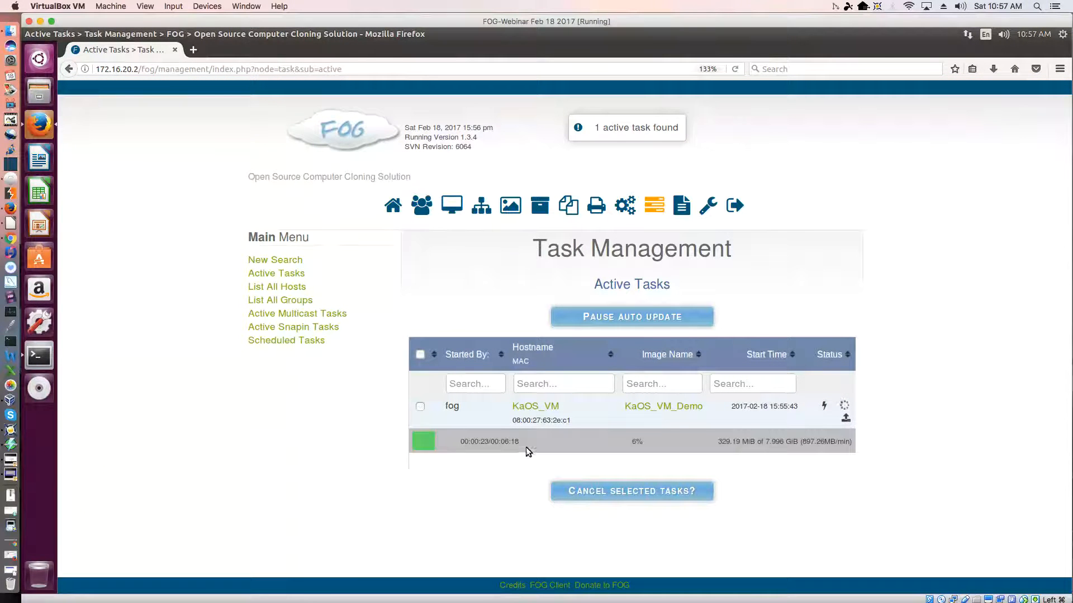
{"action": "left_click", "coordinate": [391, 209]}
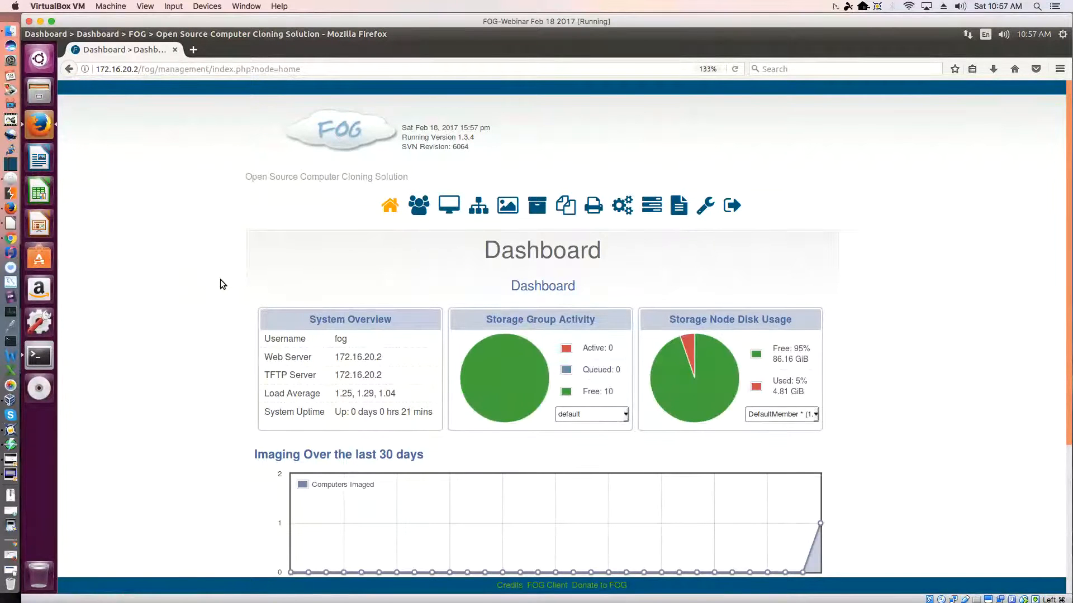
{"action": "scroll", "coordinate": [220, 279], "scroll_direction": "down", "scroll_amount": 3}
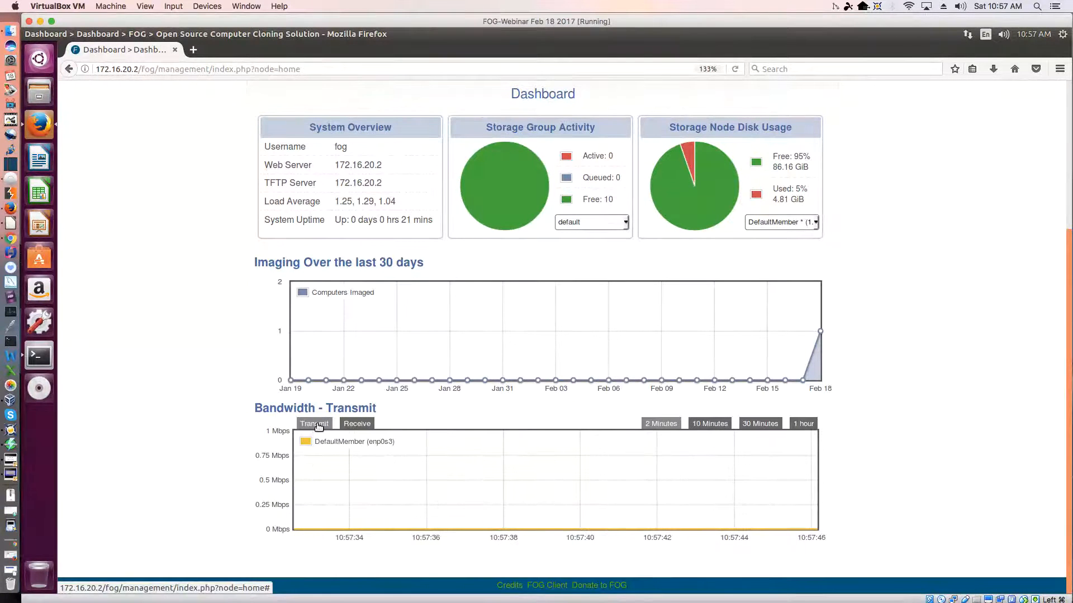
{"action": "left_click", "coordinate": [709, 426]}
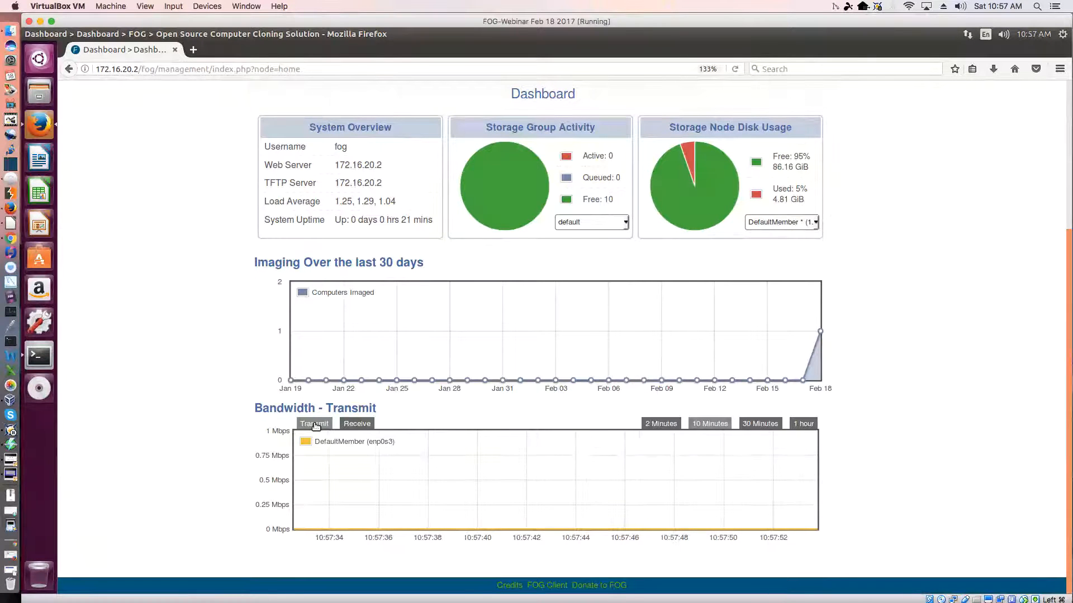
- Switch the dashboard bandwidth chart to Receive and arrange the VM windows to follow the KaOS capture's Partclone progress alongside it
{"action": "left_click", "coordinate": [357, 424]}
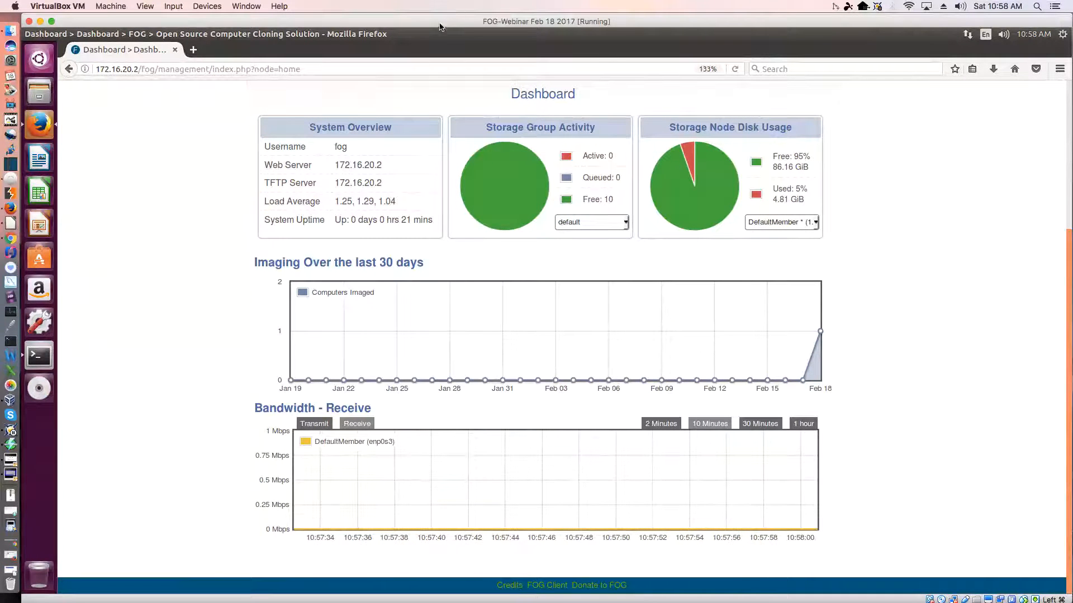
{"action": "left_click_drag", "start_coordinate": [439, 28], "coordinate": [421, 332]}
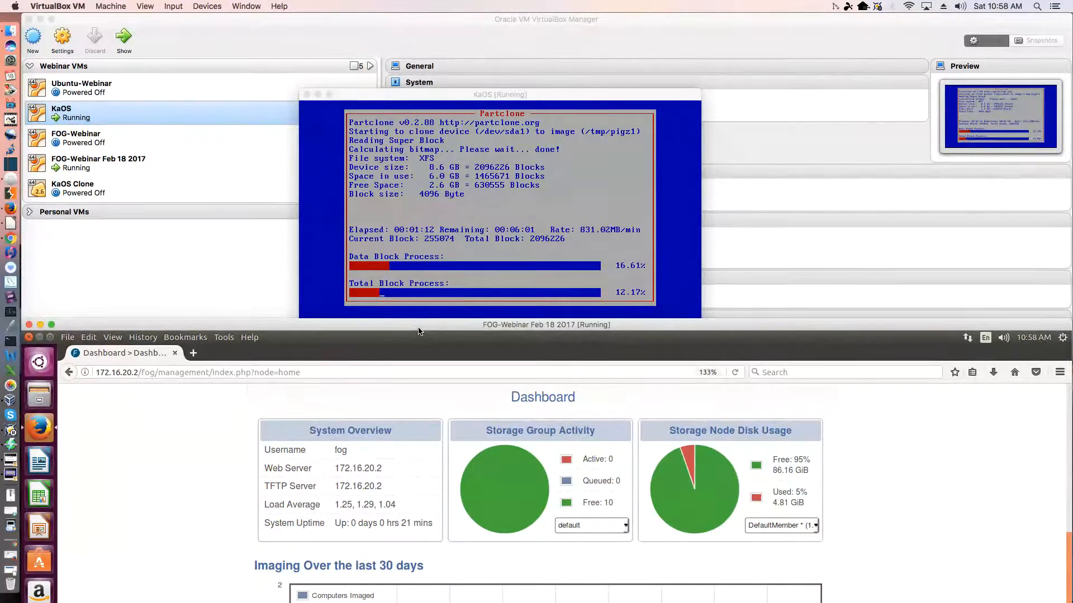
{"action": "left_click_drag", "start_coordinate": [420, 332], "coordinate": [418, 8]}
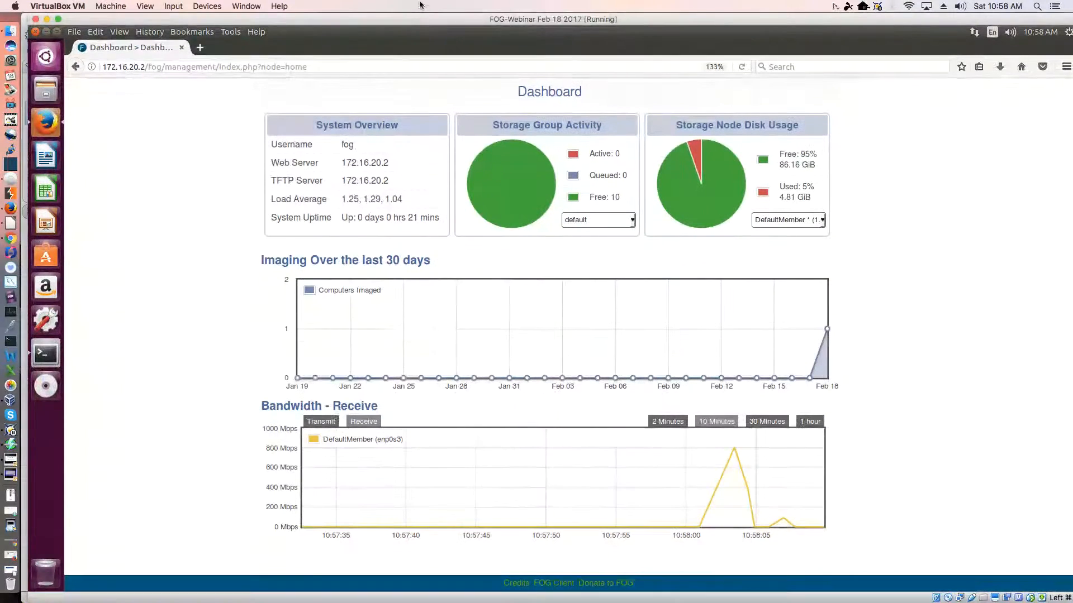
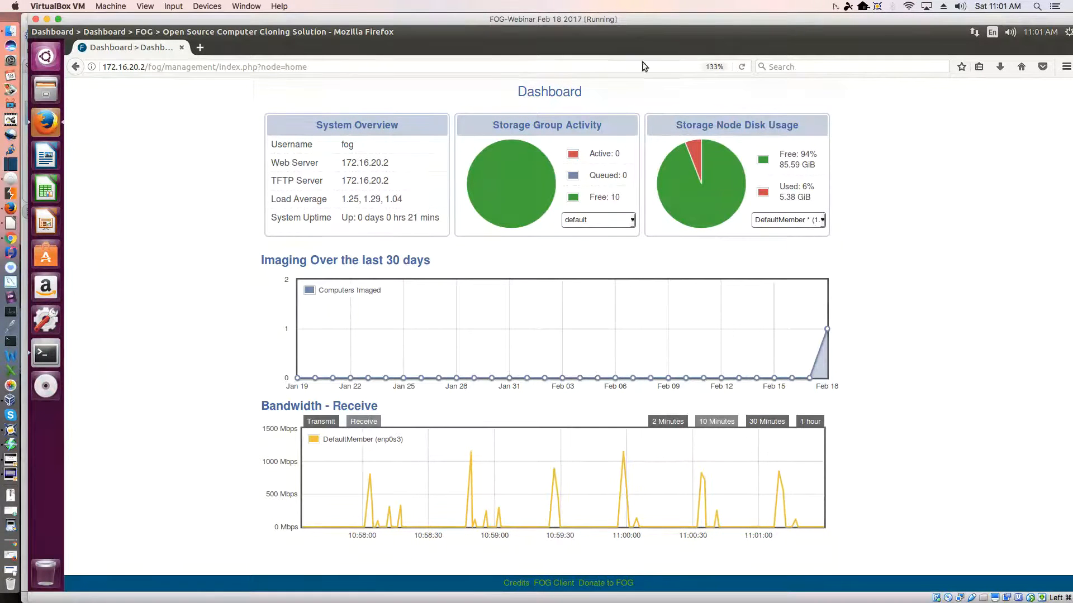
{"action": "left_click_drag", "start_coordinate": [597, 24], "coordinate": [582, 376]}
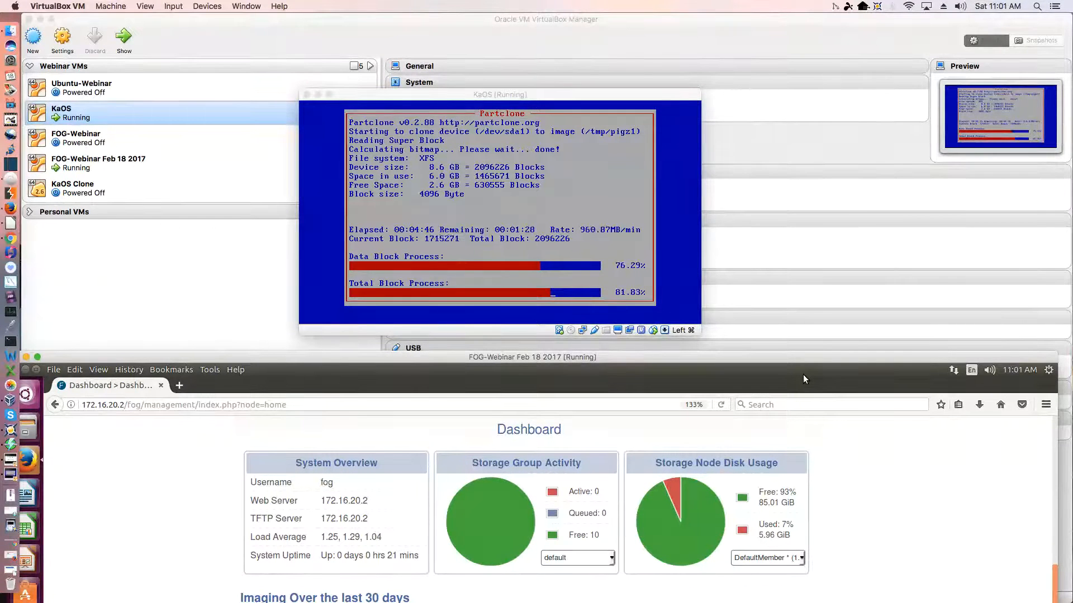
{"action": "left_click_drag", "start_coordinate": [614, 97], "coordinate": [641, 22]}
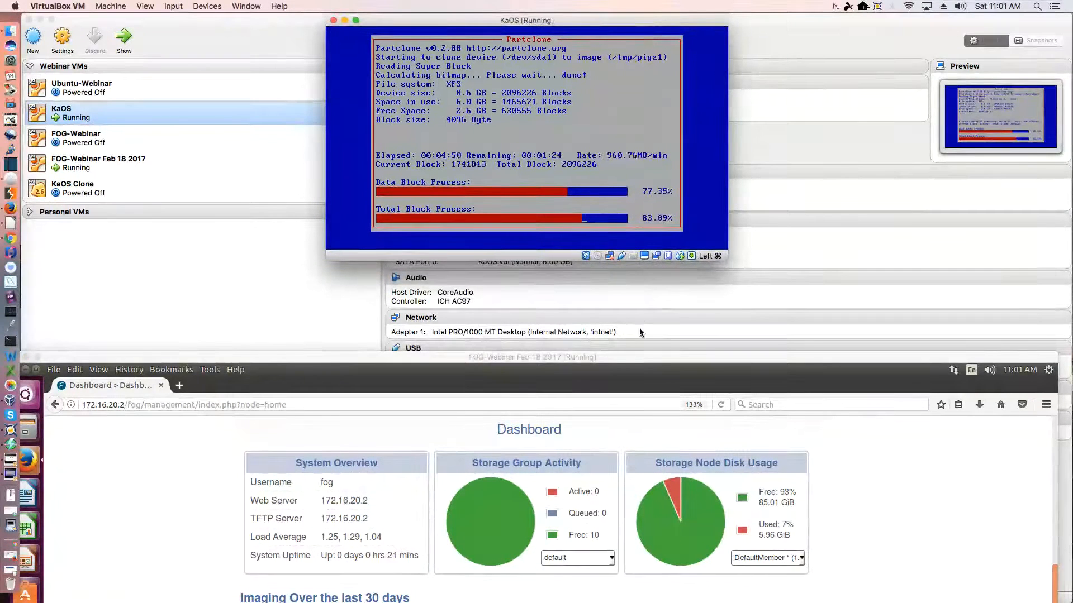
{"action": "left_click_drag", "start_coordinate": [628, 354], "coordinate": [640, 272]}
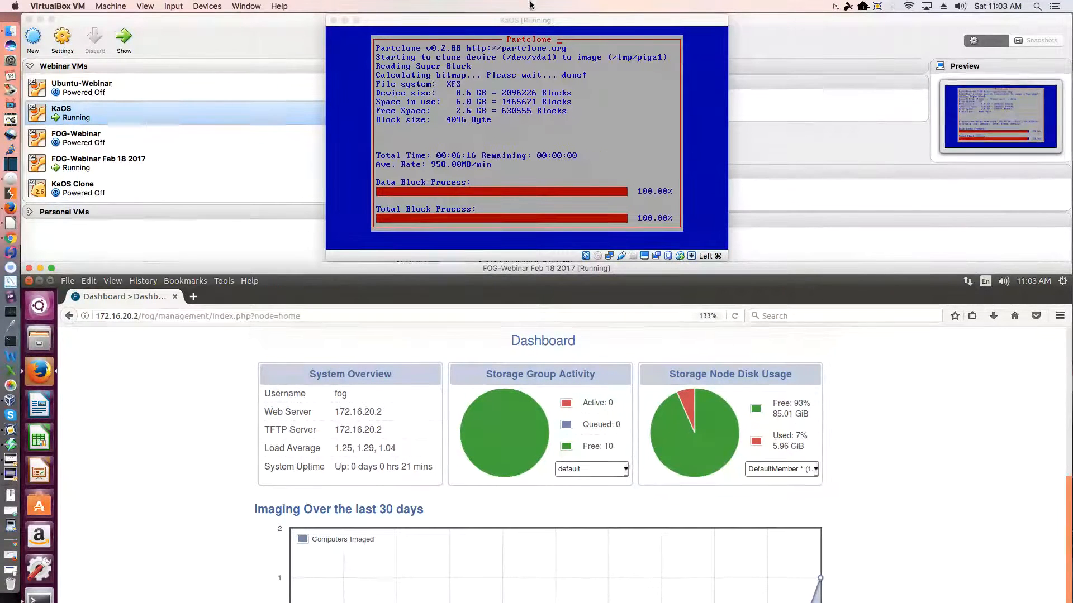
- Power off the restarted KaOS virtual machine and return to the FOG dashboard to review the receive bandwidth
{"action": "left_click", "coordinate": [520, 25]}
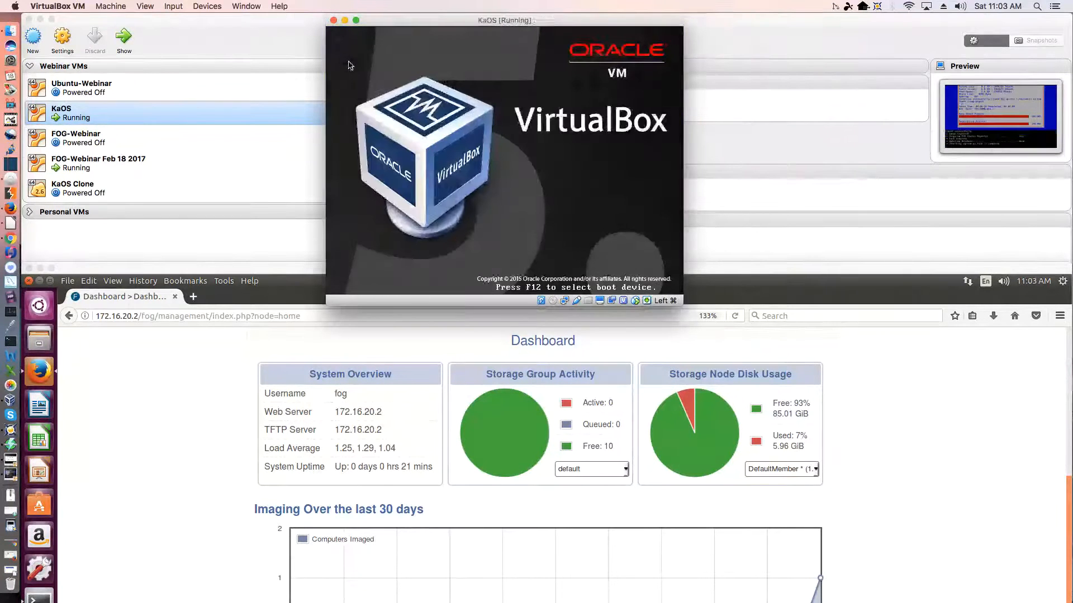
{"action": "left_click", "coordinate": [333, 21]}
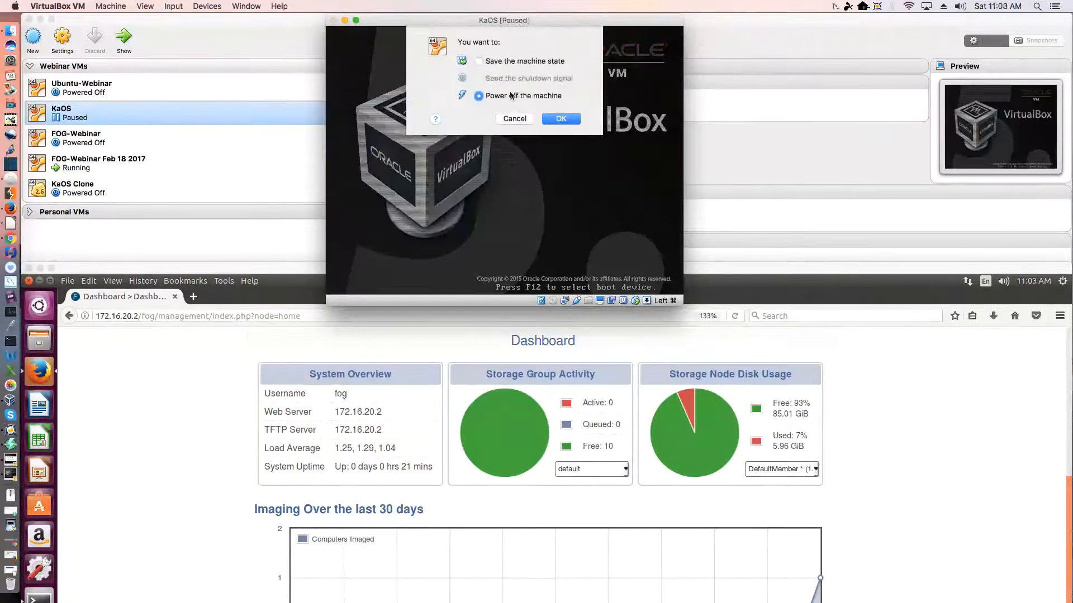
{"action": "left_click", "coordinate": [565, 120]}
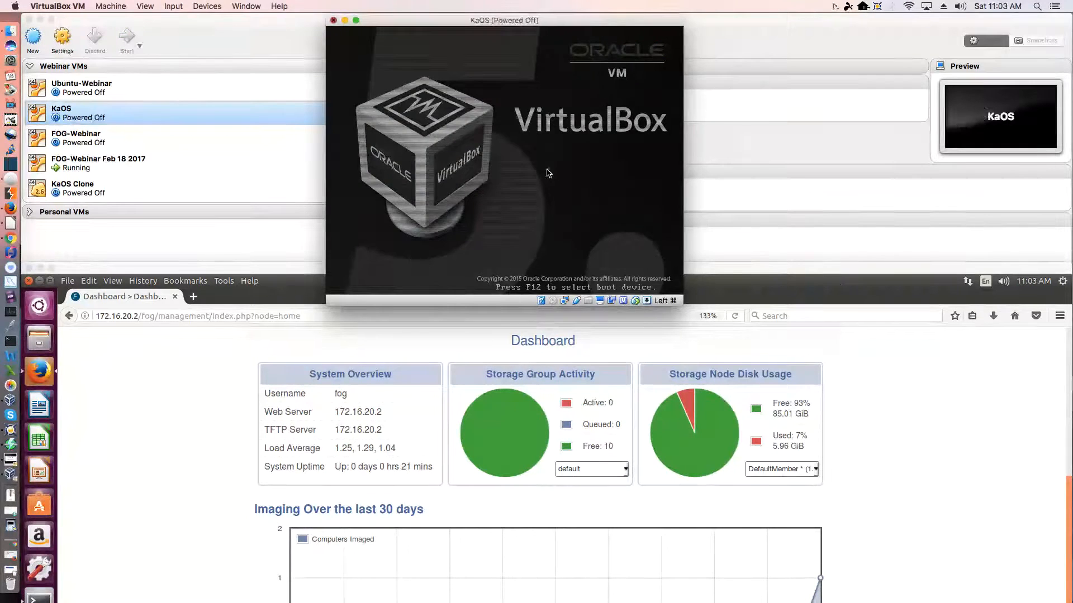
{"action": "left_click", "coordinate": [813, 280]}
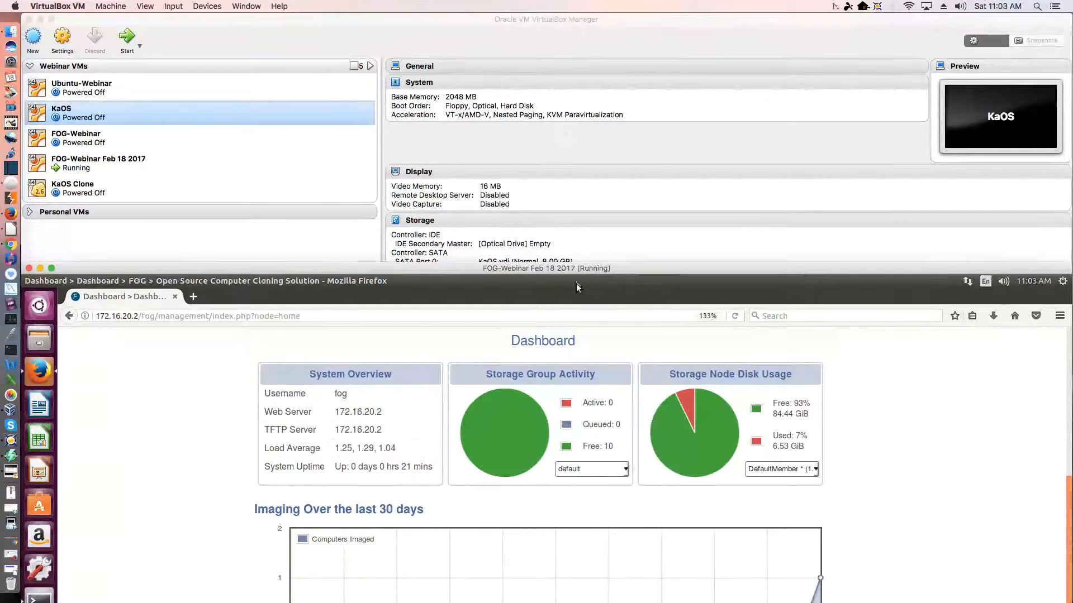
{"action": "left_click_drag", "start_coordinate": [580, 274], "coordinate": [602, 32]}
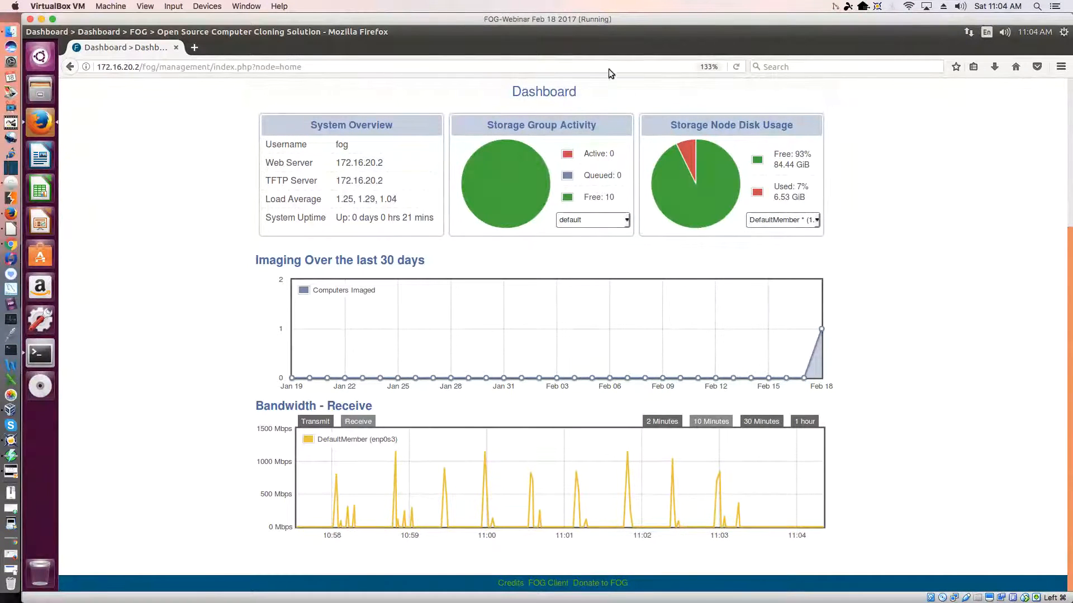
- In VirtualBox Manager, attach the KaOS Clone VM's network Adapter 1 to the Internal Network intnet
{"action": "left_click_drag", "start_coordinate": [524, 19], "coordinate": [527, 249]}
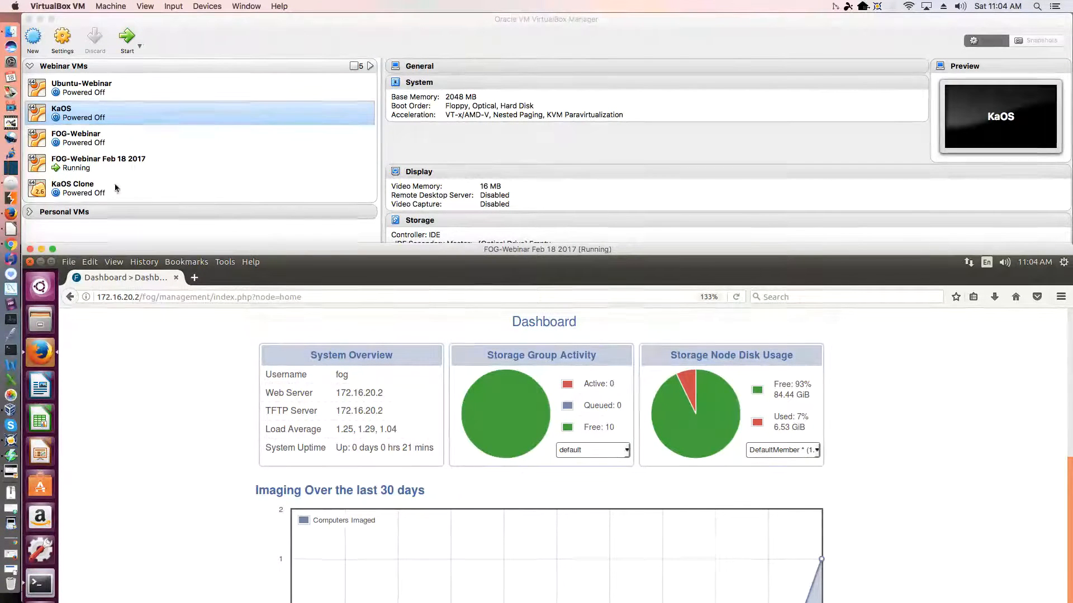
{"action": "left_click", "coordinate": [100, 195]}
{"action": "left_click", "coordinate": [100, 194]}
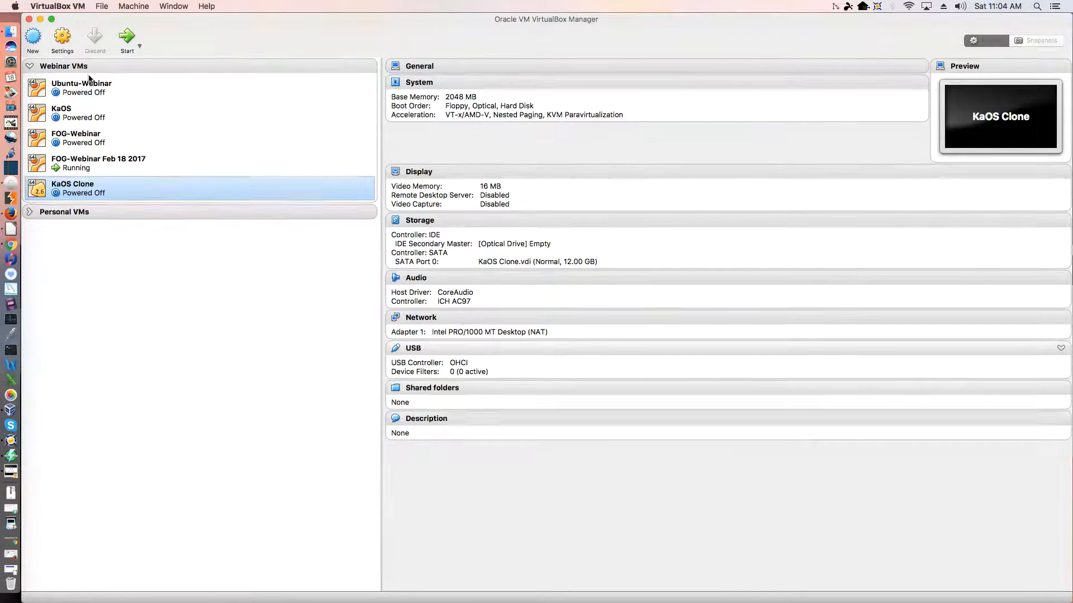
{"action": "left_click", "coordinate": [64, 37]}
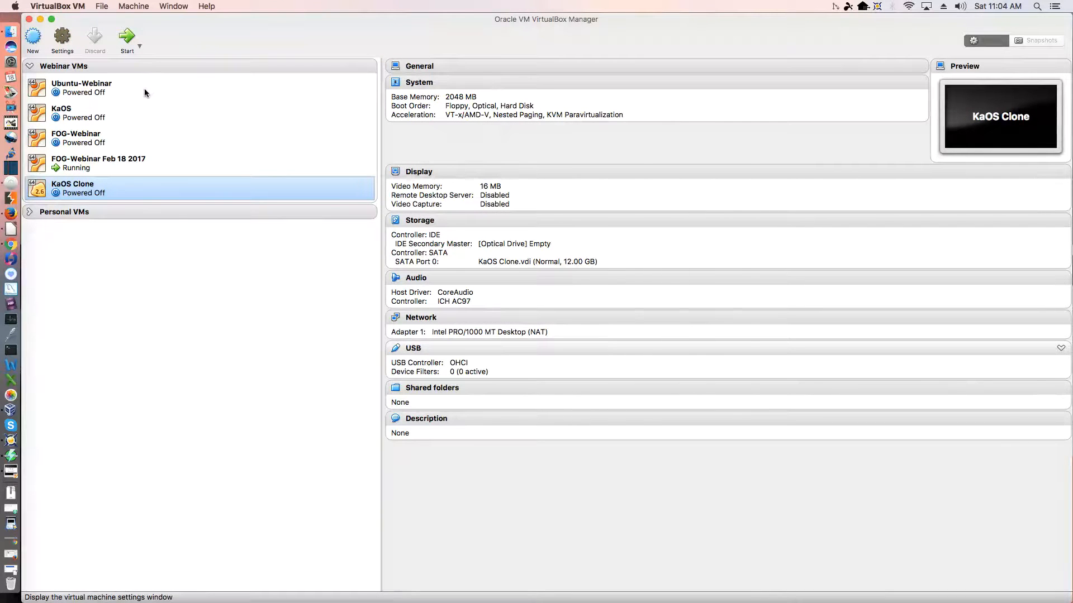
{"action": "left_click", "coordinate": [534, 184]}
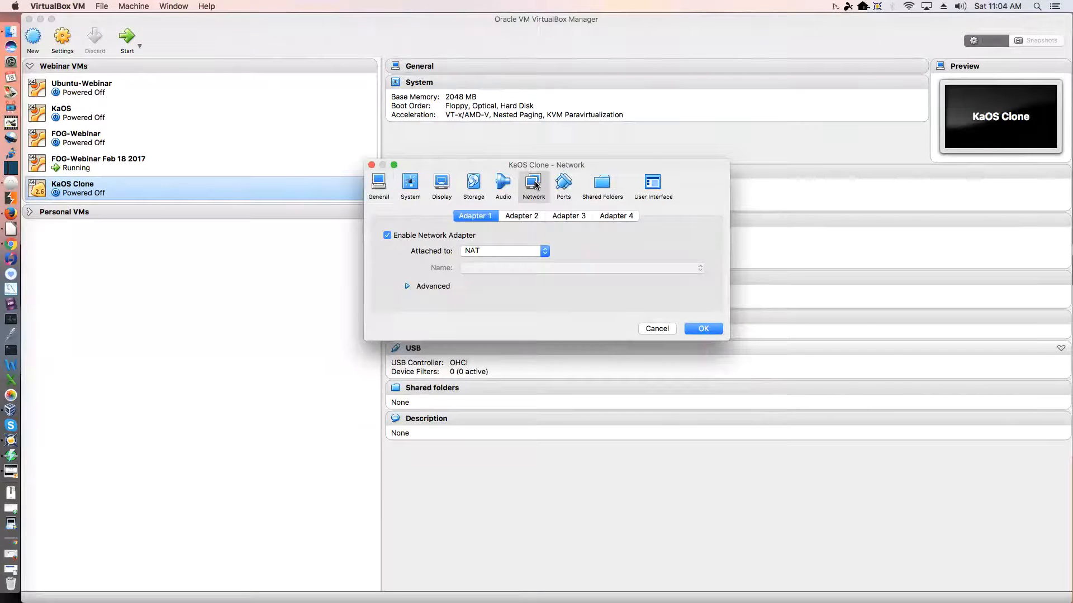
{"action": "left_click", "coordinate": [533, 251]}
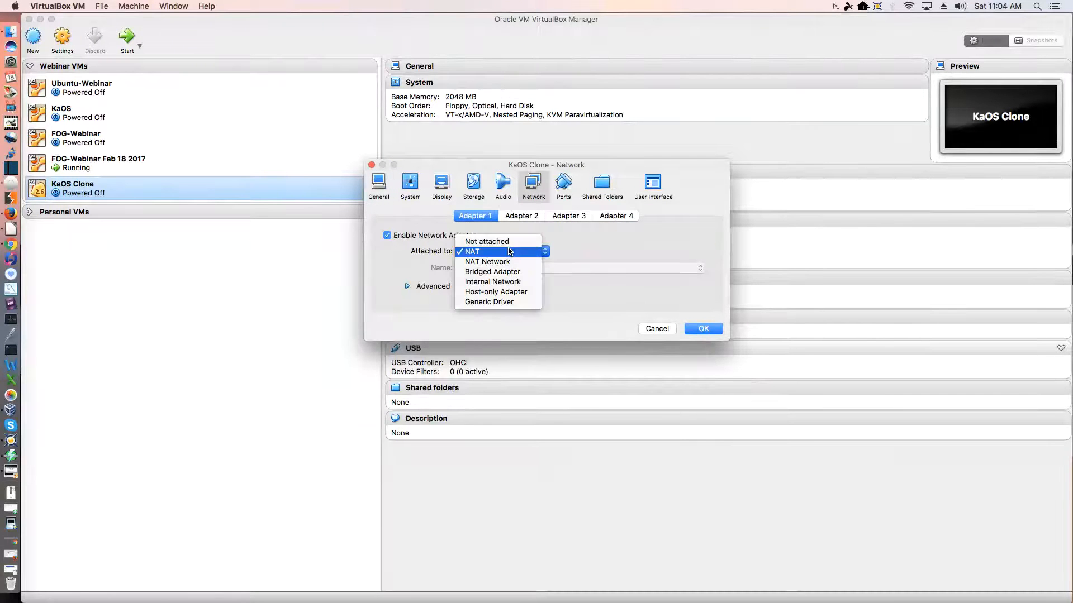
{"action": "left_click", "coordinate": [508, 284]}
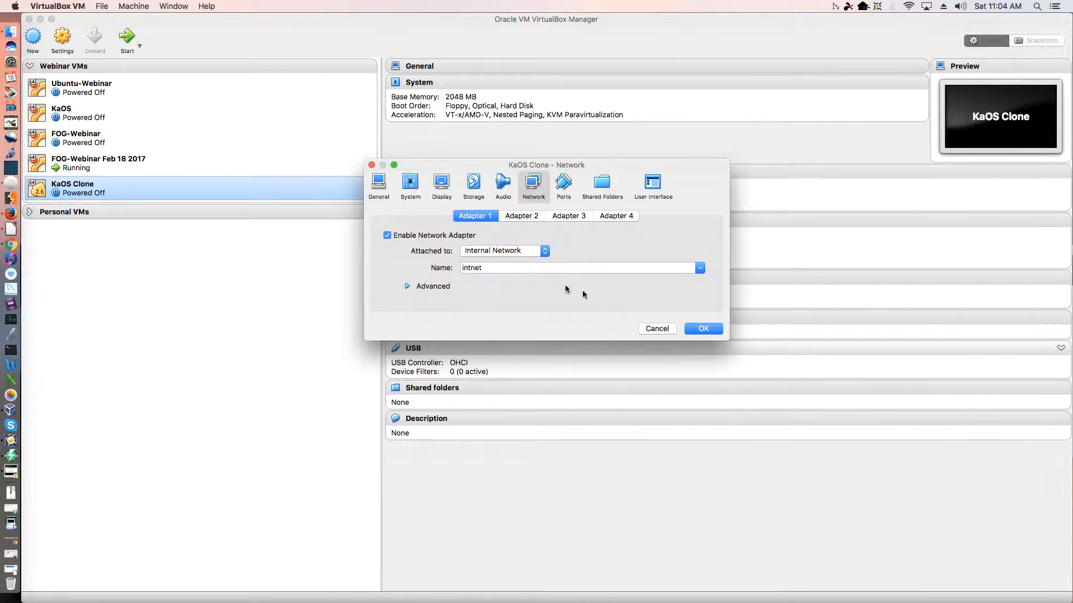
{"action": "left_click", "coordinate": [703, 330]}
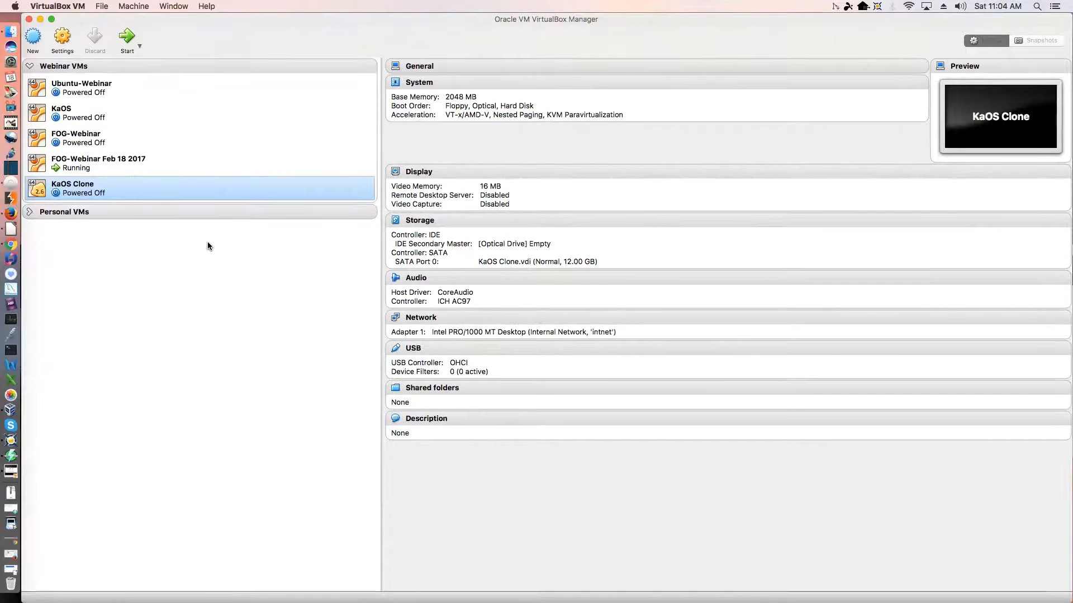
- Start the KaOS Clone VM without a startup disk and boot it from LAN
{"action": "left_click", "coordinate": [126, 38]}
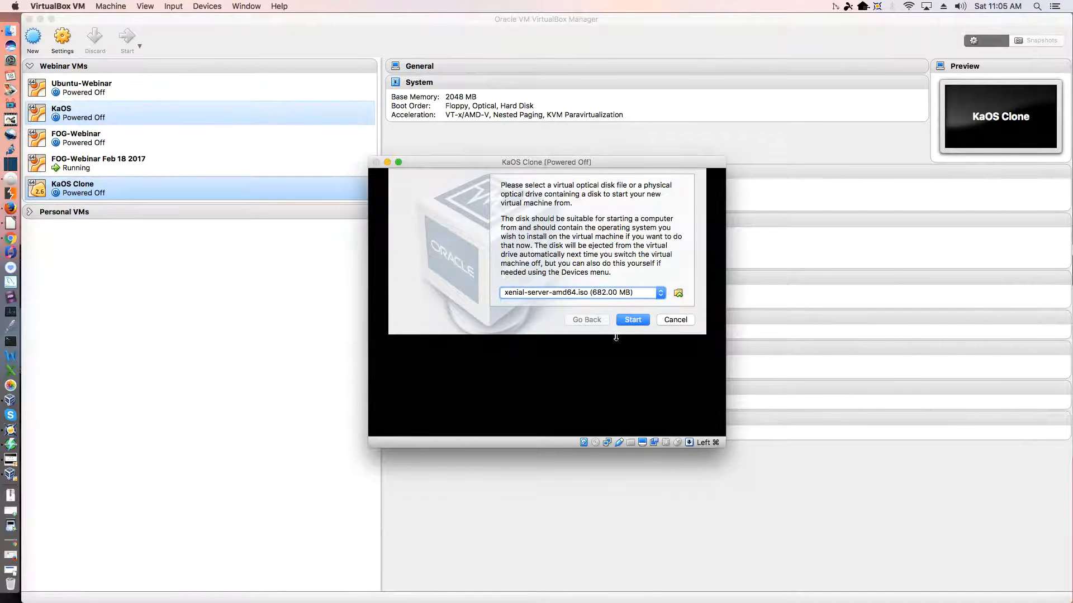
{"action": "left_click", "coordinate": [659, 293]}
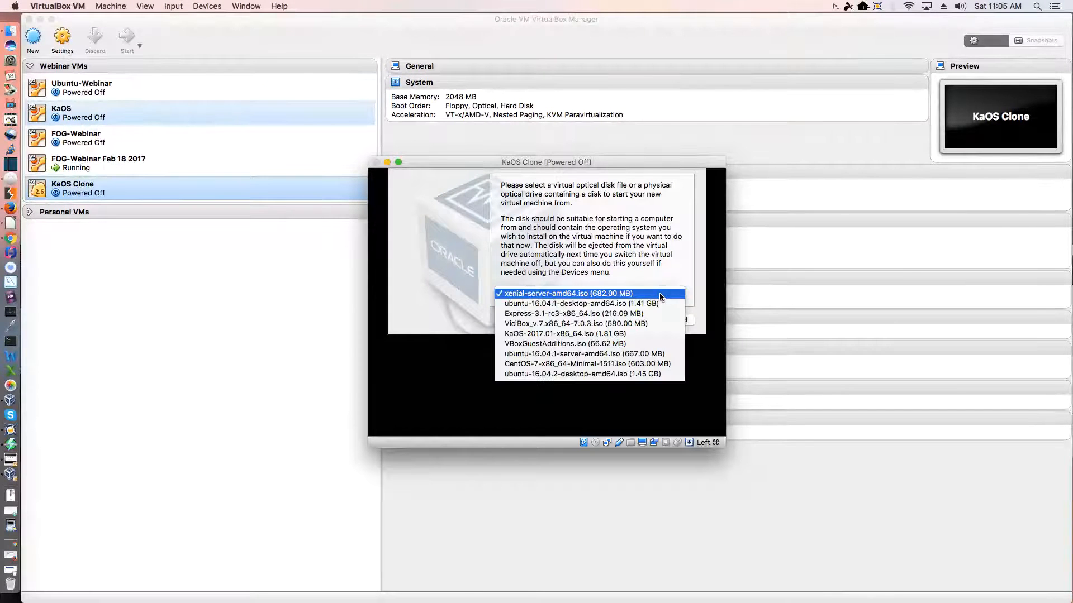
{"action": "left_click", "coordinate": [456, 313]}
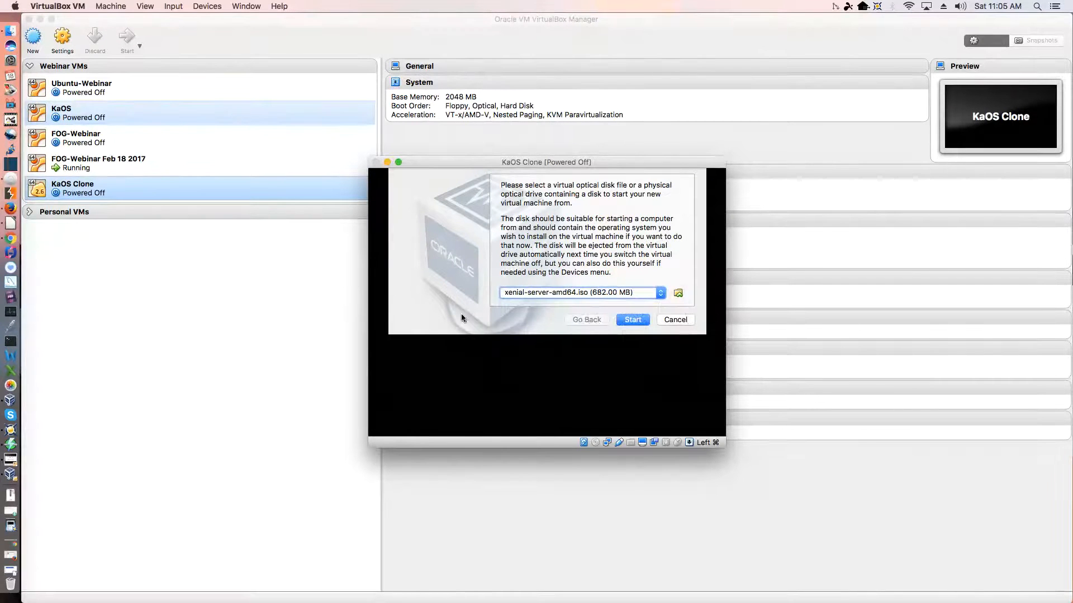
{"action": "left_click", "coordinate": [675, 320]}
{"action": "key", "text": "F12"}
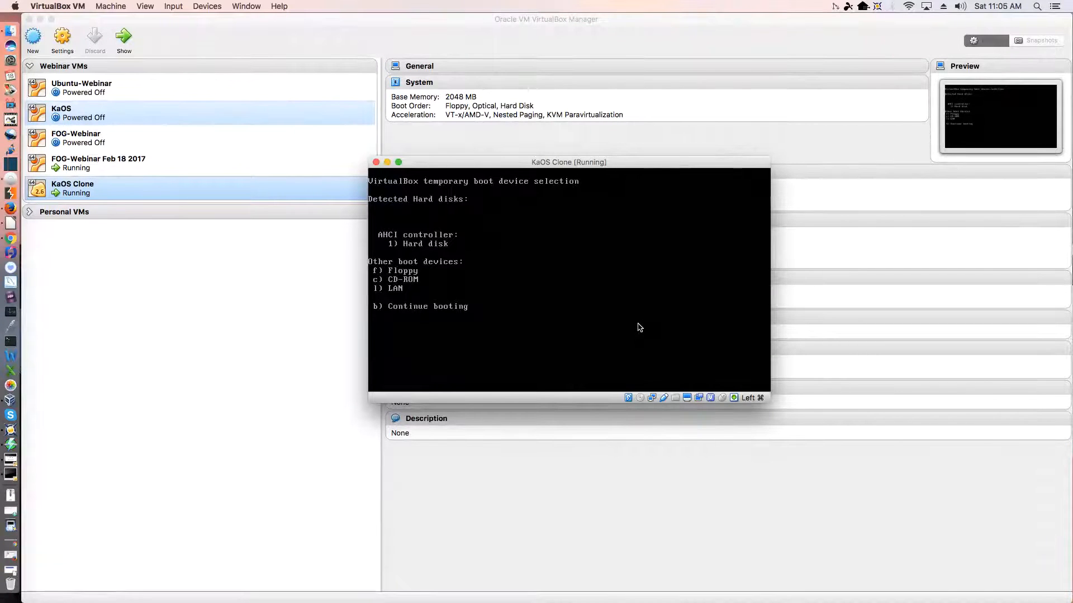
{"action": "key", "text": "l"}
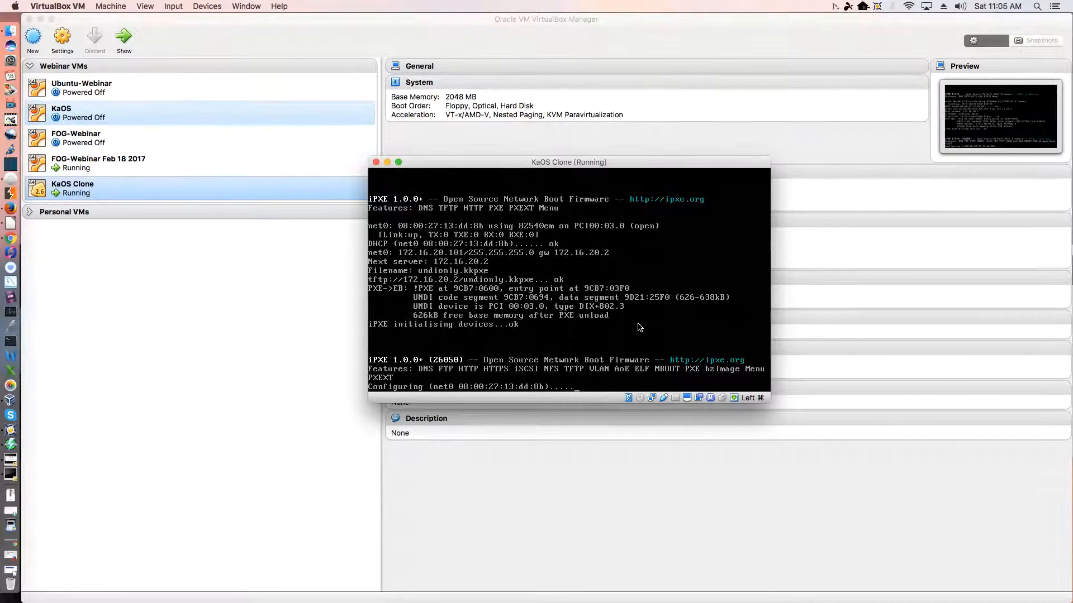
- Run Quick Registration and Inventory on the KaOS Clone from the FOG boot menu
{"action": "key", "text": "Down"}
{"action": "key", "text": "Down"}
{"action": "key", "text": "Down"}
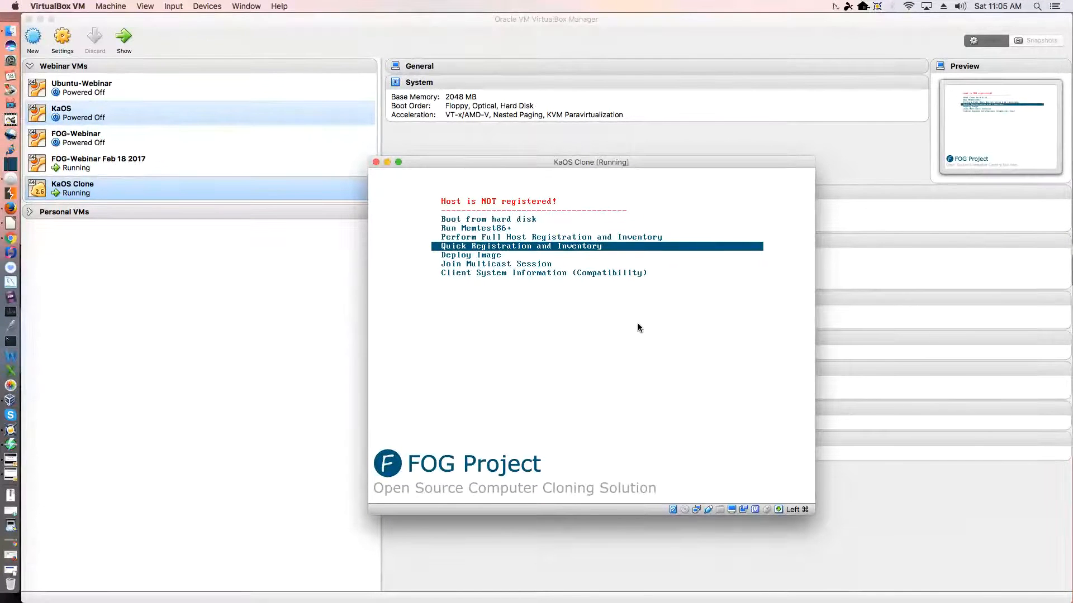
{"action": "key", "text": "Return"}
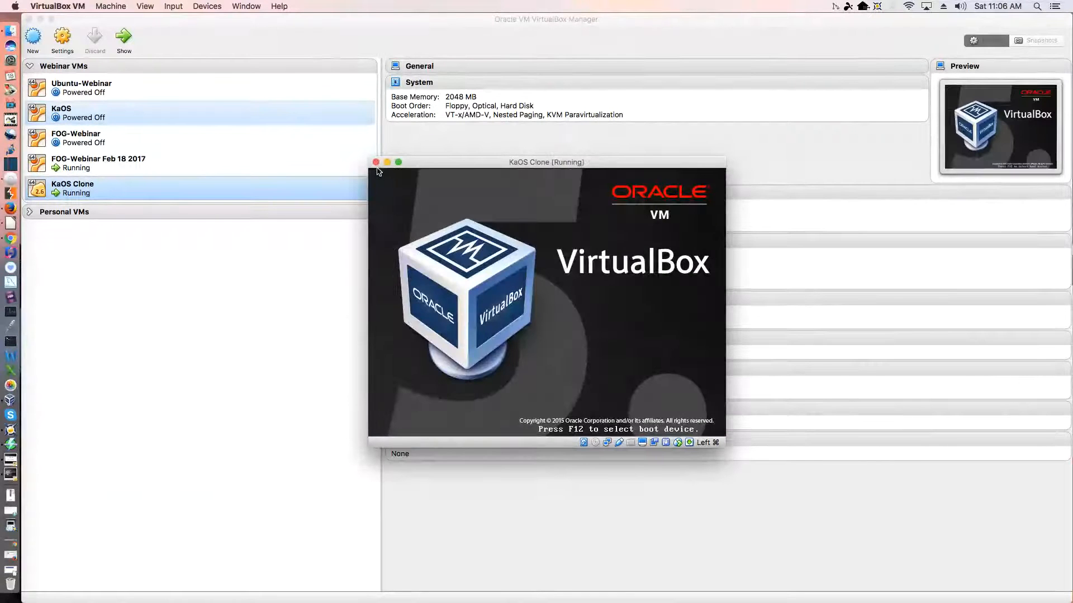
- Power off the KaOS Clone virtual machine
{"action": "left_click", "coordinate": [376, 162]}
{"action": "left_click", "coordinate": [545, 240]}
{"action": "left_click", "coordinate": [596, 261]}
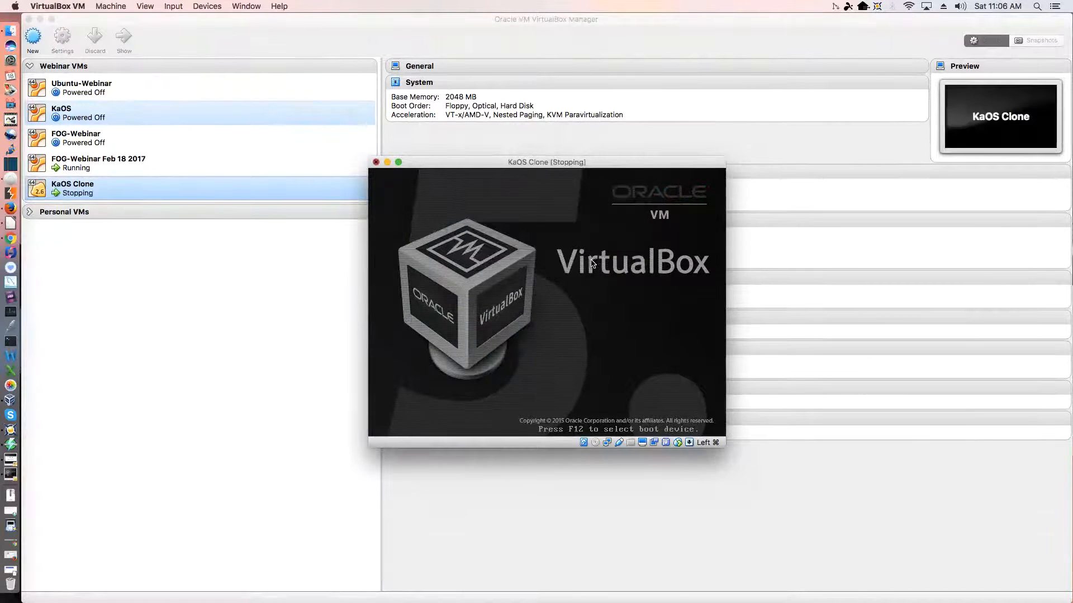
- Switch back to the FOG-Webinar Feb 18 2017 VM and list all hosts in Host Management
{"action": "mouse_move", "coordinate": [434, 29]}
{"action": "left_mouse_down"}
{"action": "mouse_move", "coordinate": [452, 428]}
{"action": "mouse_move", "coordinate": [431, 450]}
{"action": "mouse_move", "coordinate": [436, 429]}
{"action": "left_mouse_up"}
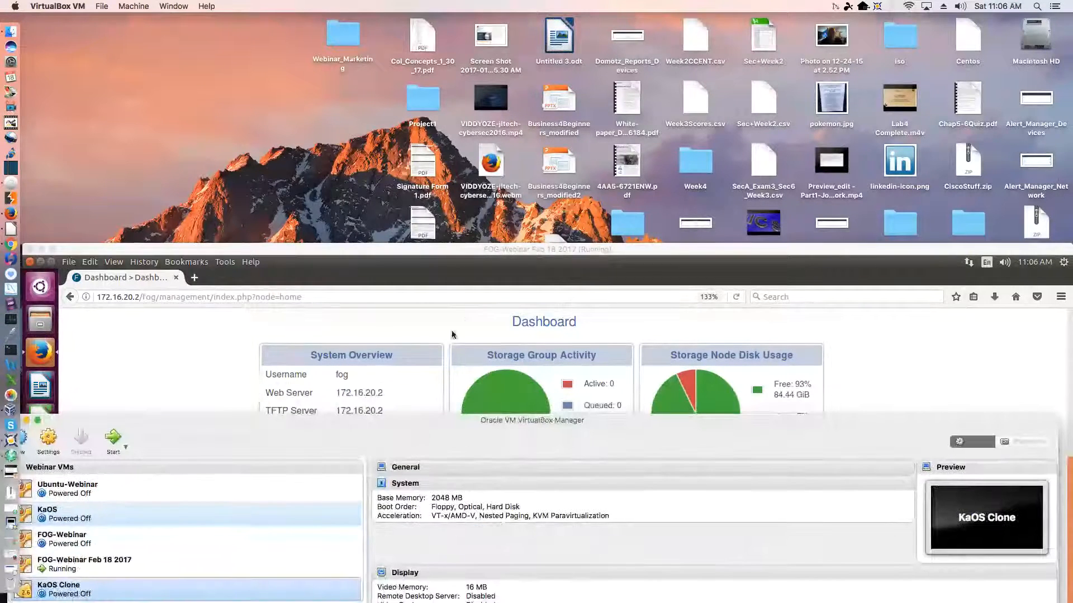
{"action": "left_click", "coordinate": [498, 249]}
{"action": "double_click", "coordinate": [497, 249]}
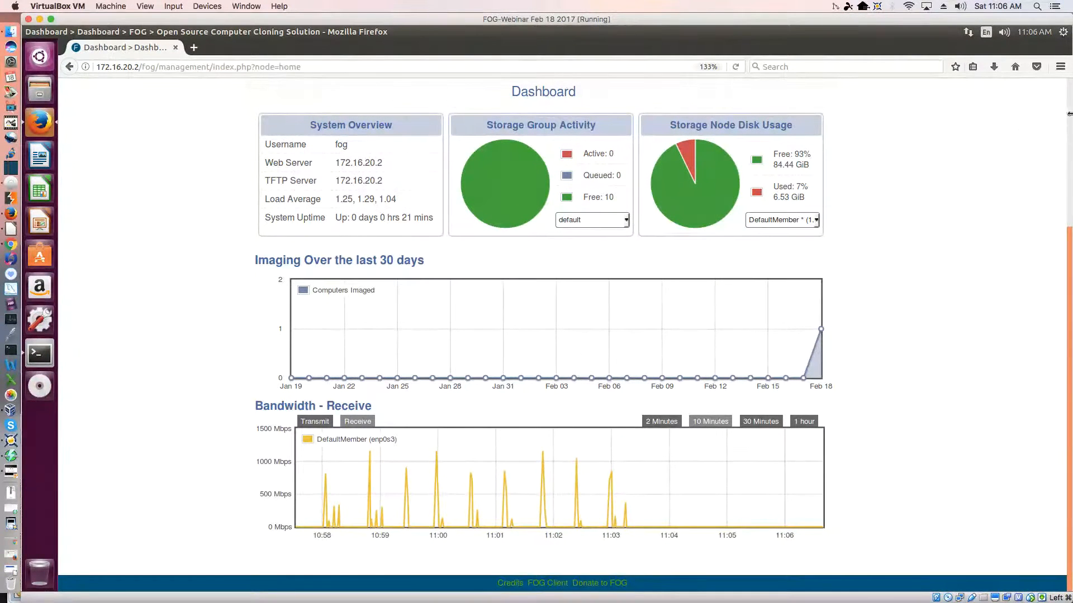
{"action": "scroll", "coordinate": [1067, 118], "scroll_direction": "up", "scroll_amount": 5}
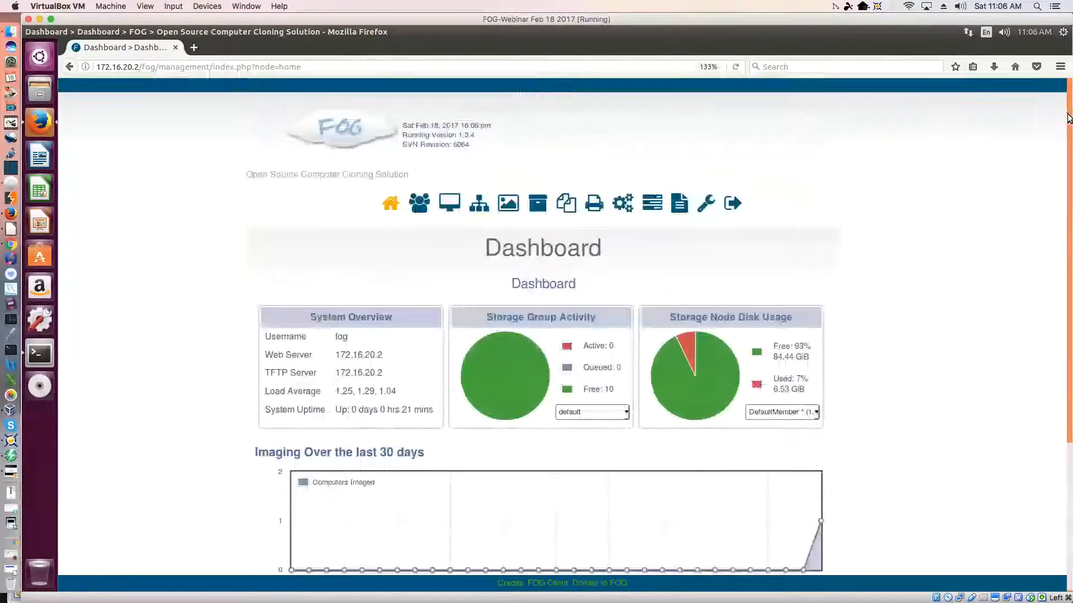
{"action": "left_click", "coordinate": [454, 206]}
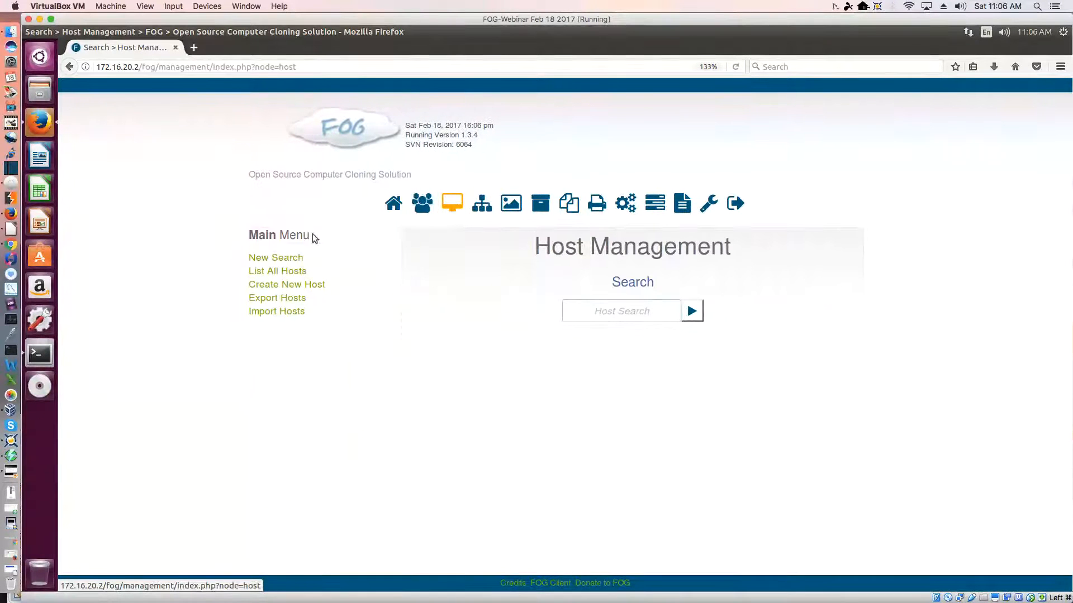
{"action": "left_click", "coordinate": [263, 274]}
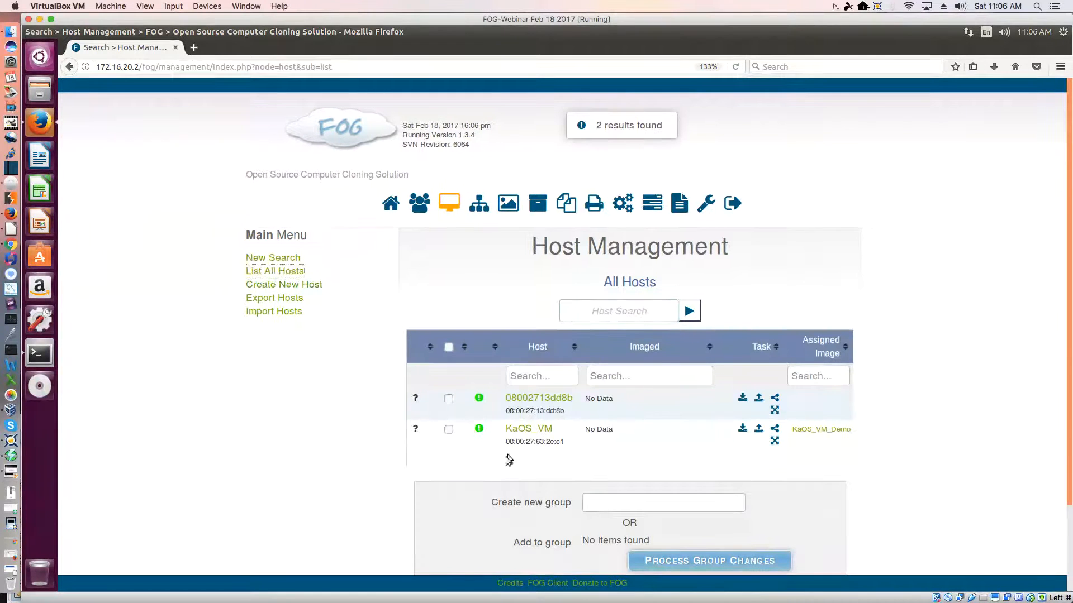
- Open the newly registered host 08002713dd8b for editing and set its host name to KaOS_VM2
{"action": "left_click", "coordinate": [525, 400]}
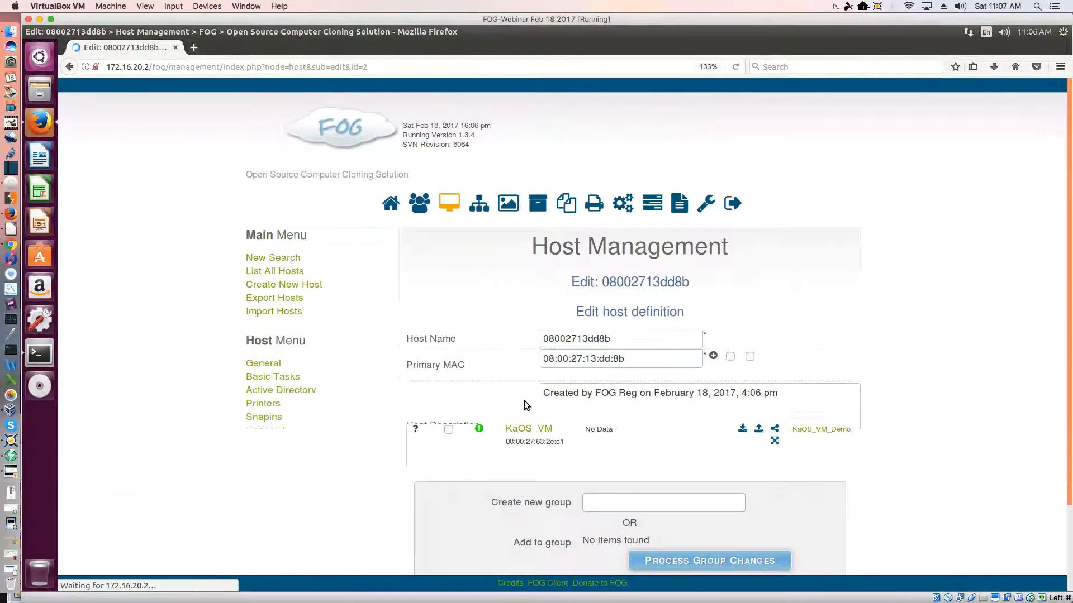
{"action": "left_click", "coordinate": [621, 340]}
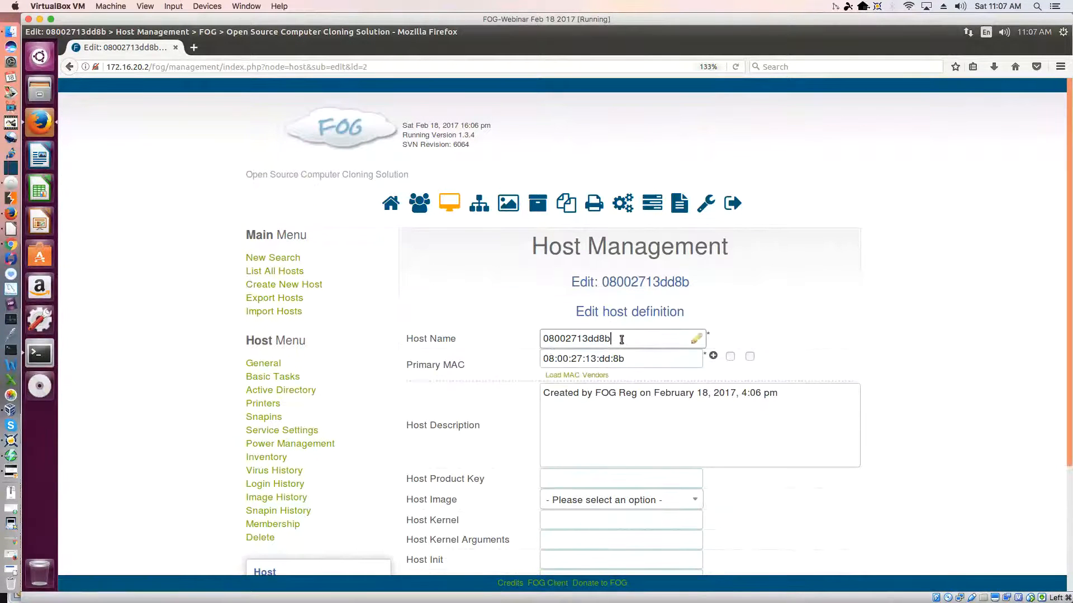
{"action": "double_click", "coordinate": [622, 337]}
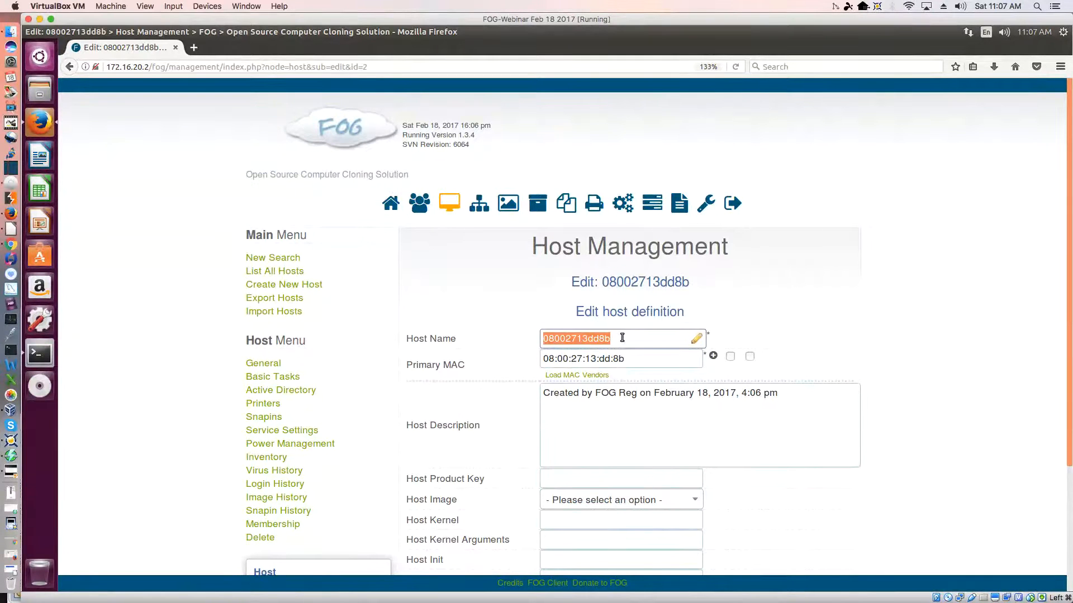
{"action": "key", "text": "BackSpace"}
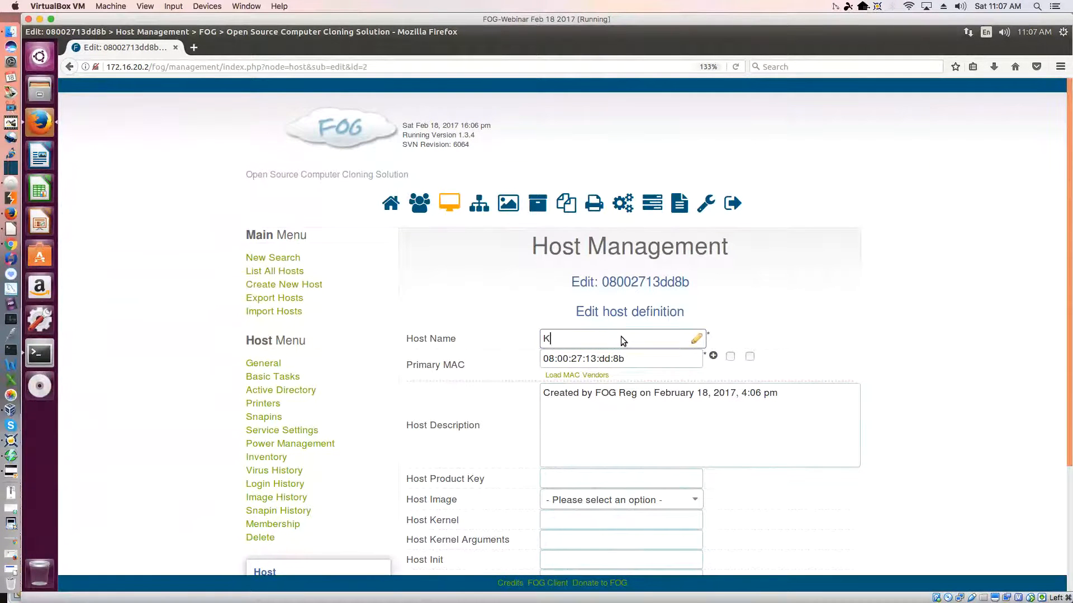
{"action": "type", "text": "KaOS_VM2"}
- Assign the KaOS_VM_Demo image to the KaOS_VM2 host and update the host definition
{"action": "left_click", "coordinate": [694, 503]}
{"action": "key", "text": "Return"}
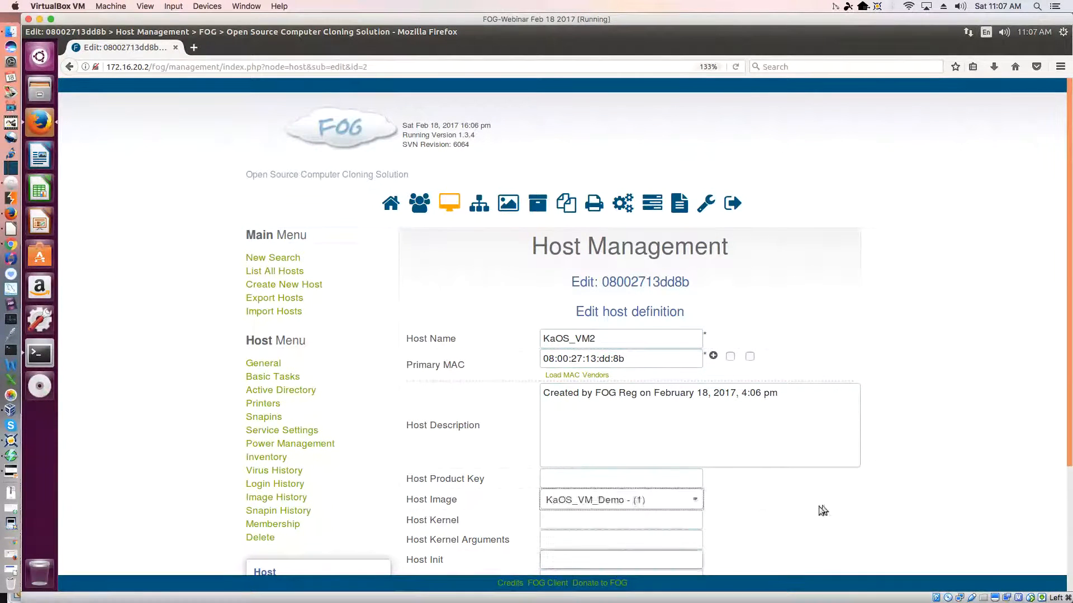
{"action": "scroll", "coordinate": [954, 484], "scroll_direction": "down", "scroll_amount": 3}
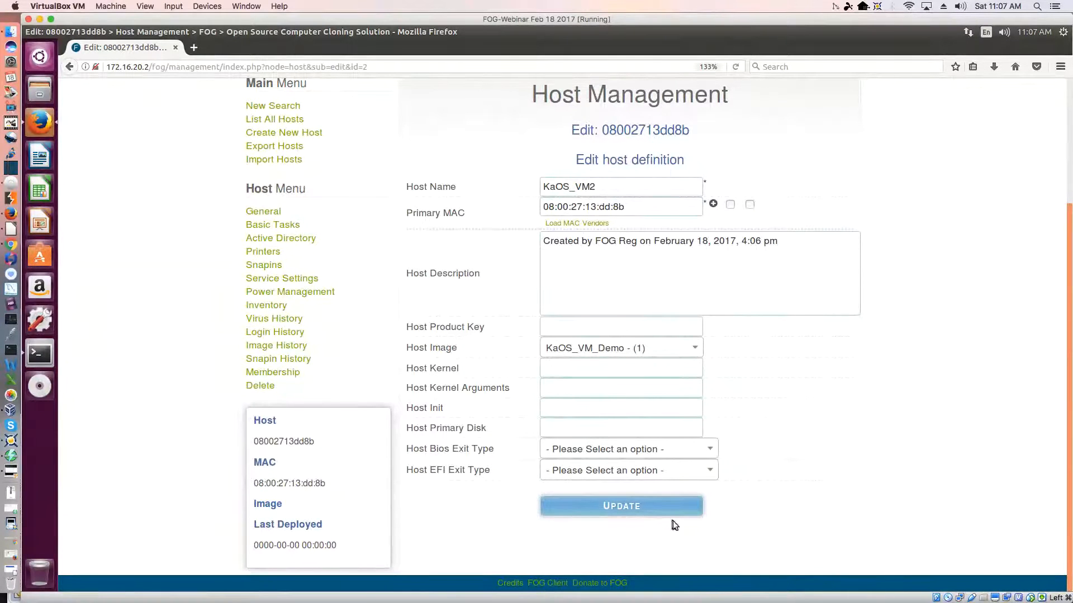
{"action": "left_click", "coordinate": [635, 512]}
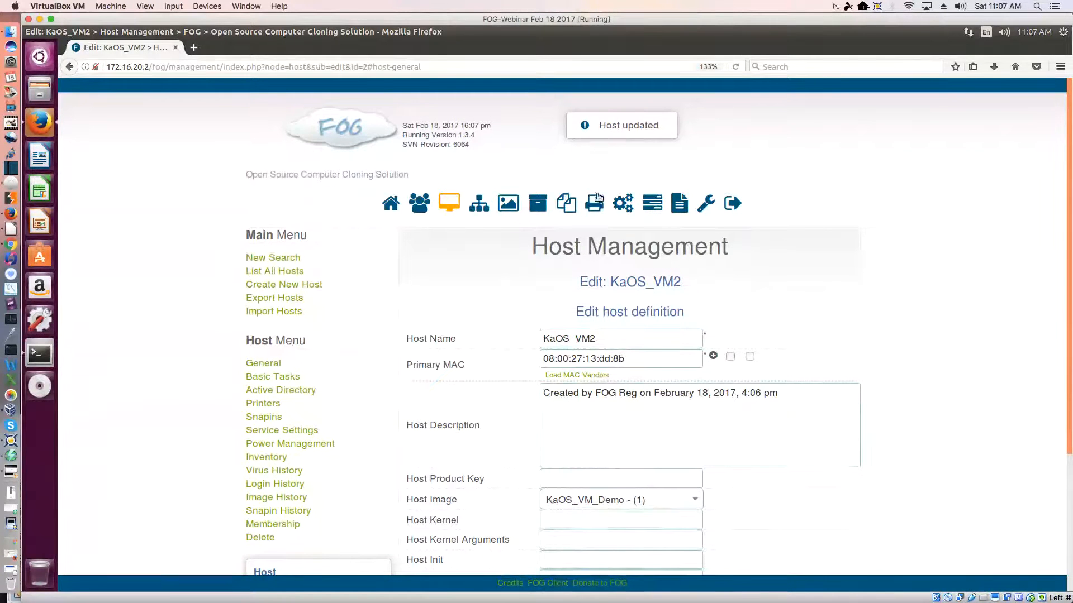
- Create a deploy task for the KaOS_VM2 host from the full host list in Task Management
{"action": "left_click", "coordinate": [660, 210]}
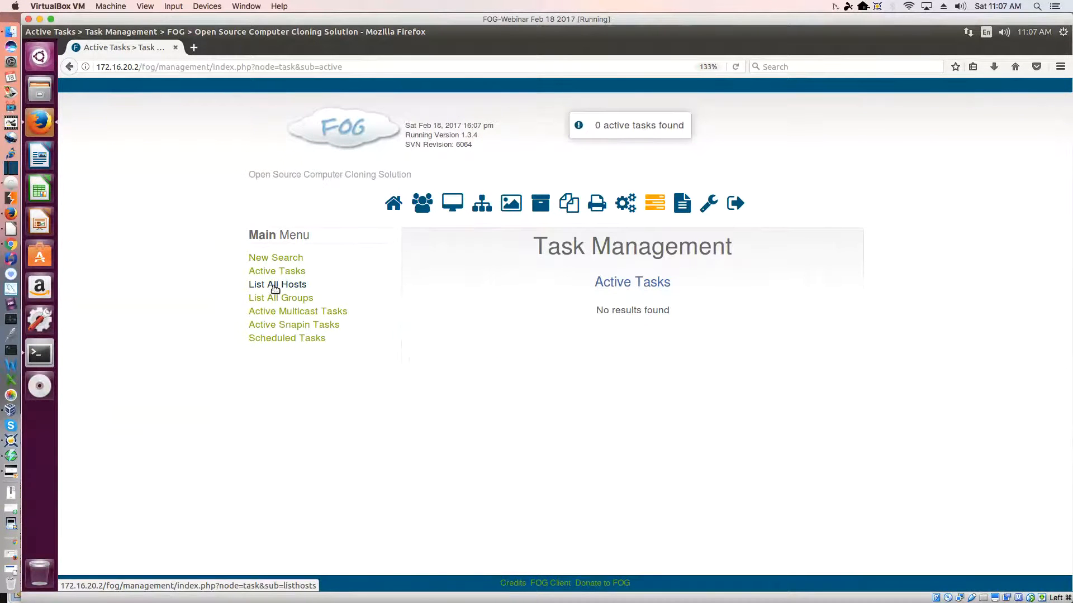
{"action": "left_click", "coordinate": [275, 286]}
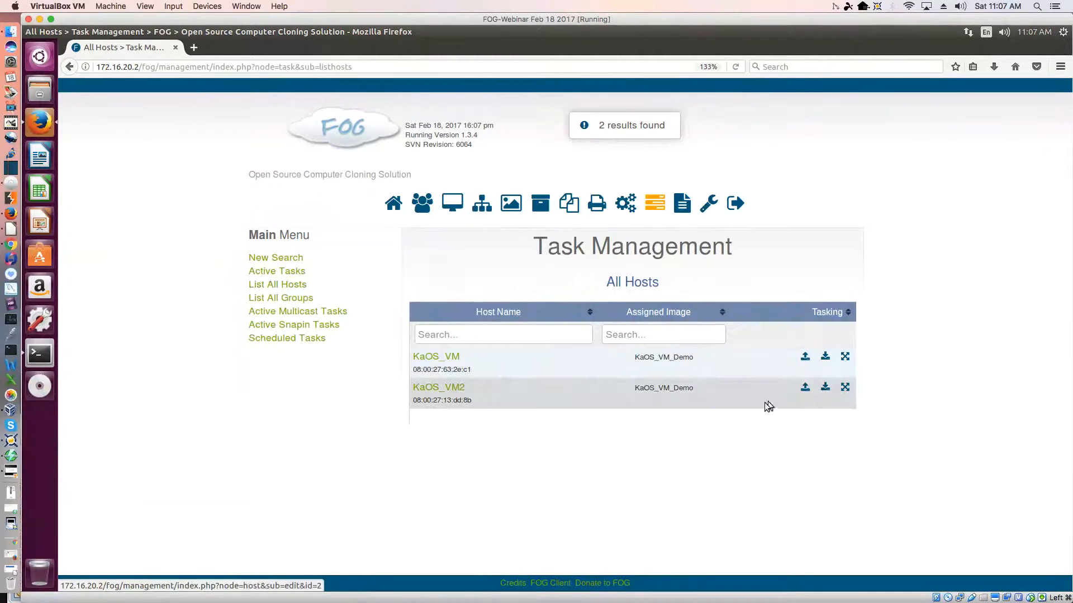
{"action": "left_click", "coordinate": [825, 388]}
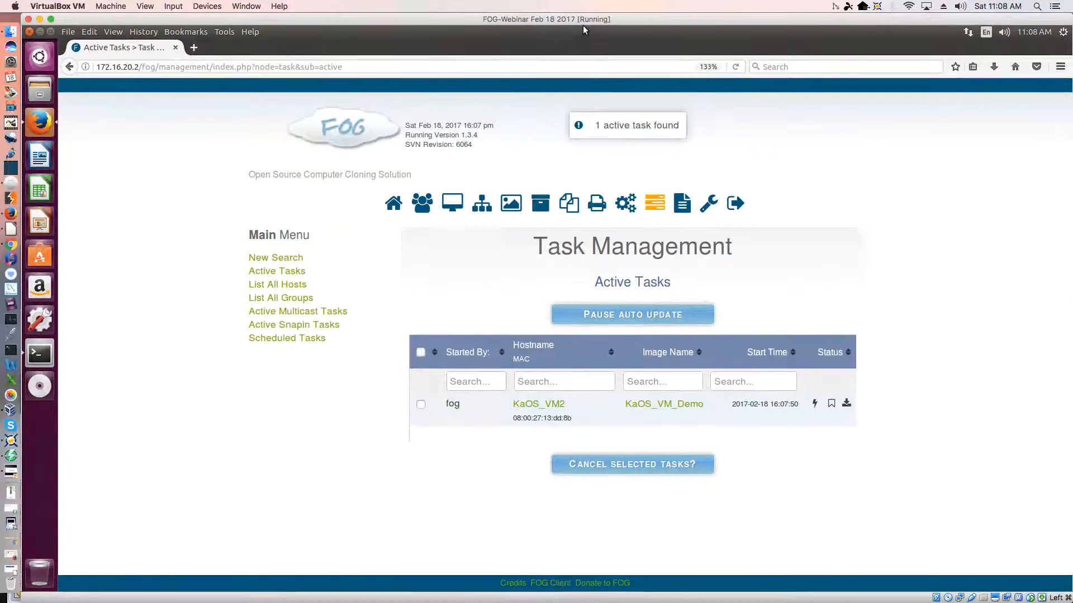
- Switch to the VirtualBox Manager, start the KaOS Clone VM and boot it from LAN
{"action": "left_click_drag", "start_coordinate": [575, 21], "coordinate": [563, 539]}
{"action": "left_click_drag", "start_coordinate": [552, 422], "coordinate": [547, 22]}
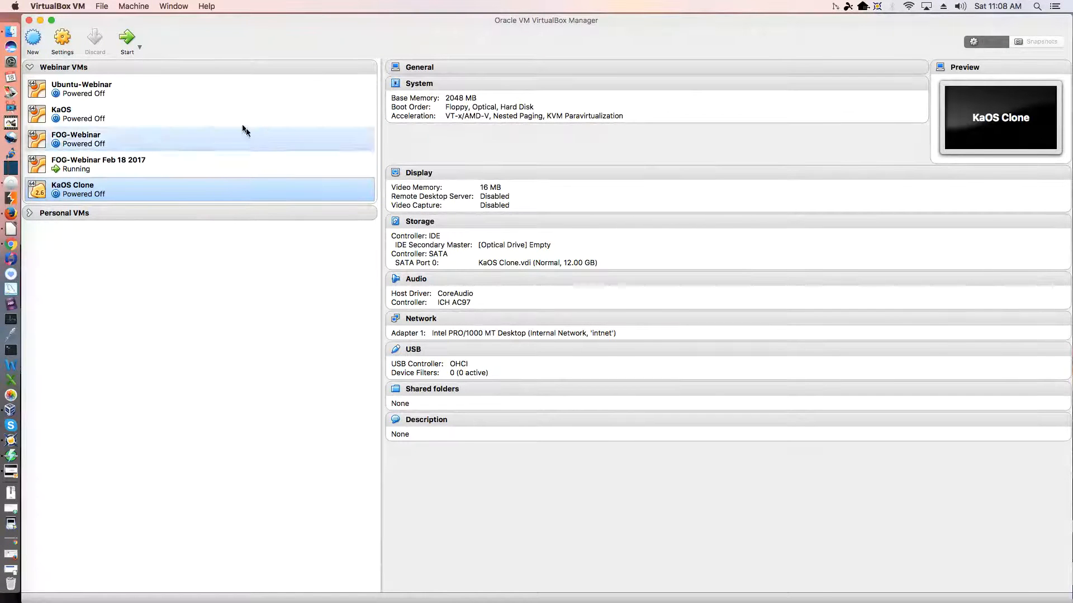
{"action": "left_click", "coordinate": [131, 45]}
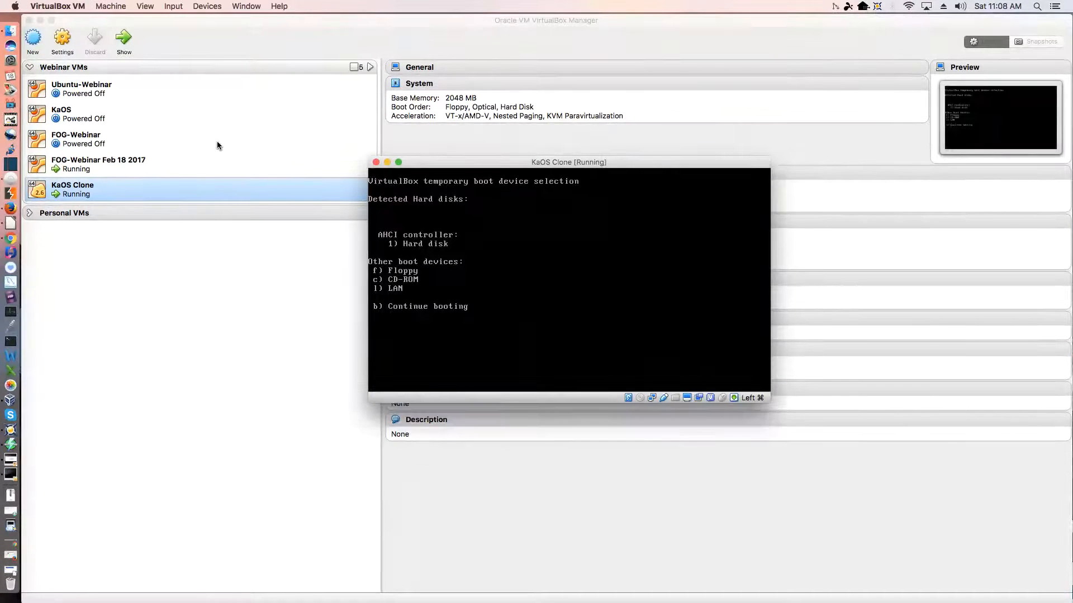
{"action": "key", "text": "l"}
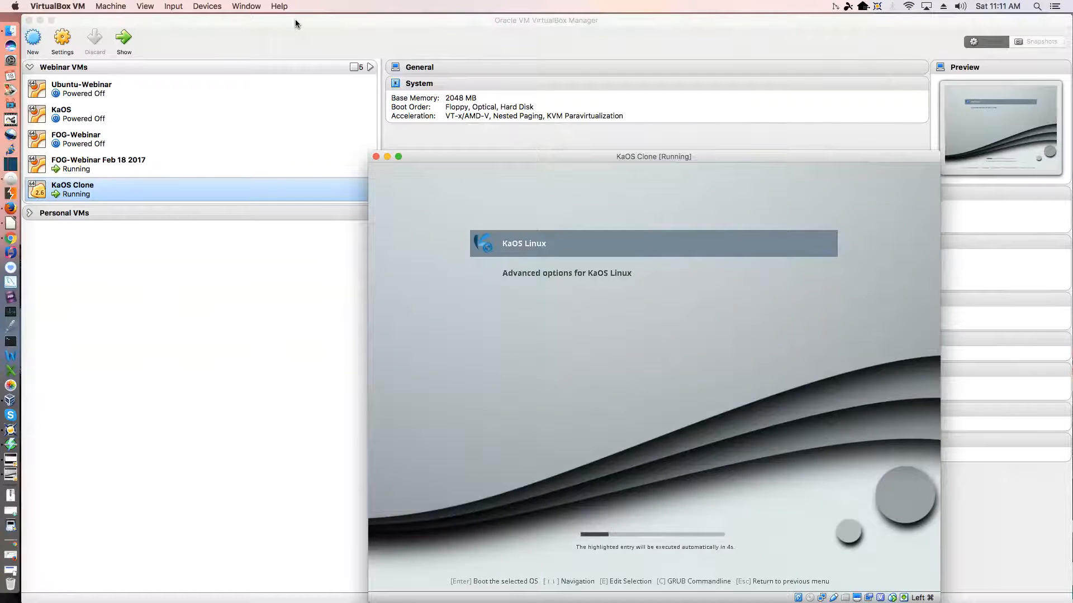
- Boot KaOS Linux on the KaOS Clone, move its window clear, and log in with the account password
{"action": "key", "text": "Return"}
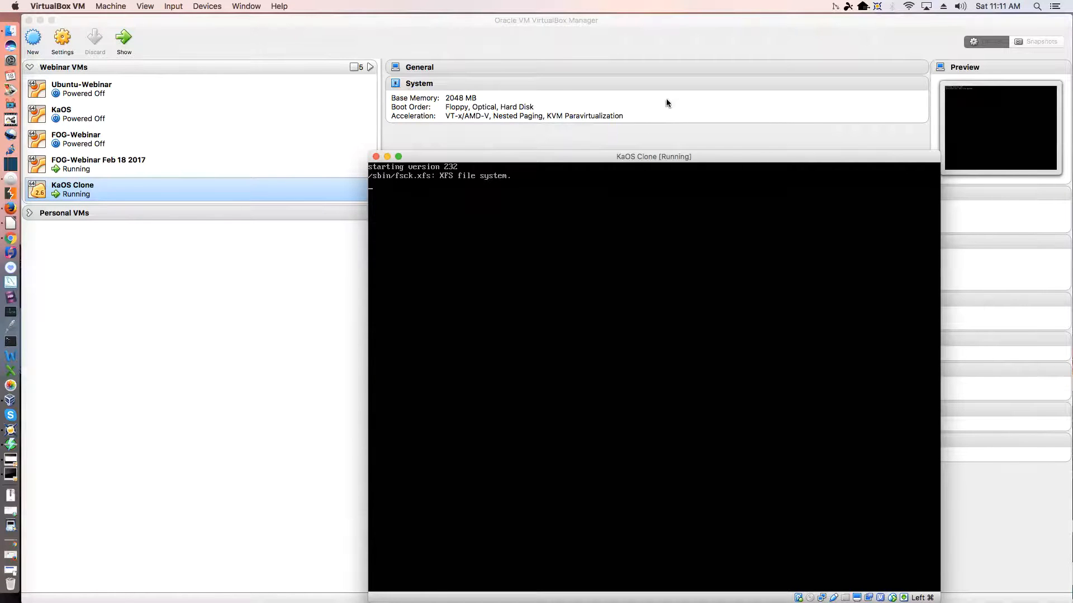
{"action": "mouse_move", "coordinate": [606, 157]}
{"action": "left_mouse_down"}
{"action": "mouse_move", "coordinate": [536, 131]}
{"action": "mouse_move", "coordinate": [510, 99]}
{"action": "left_mouse_up"}
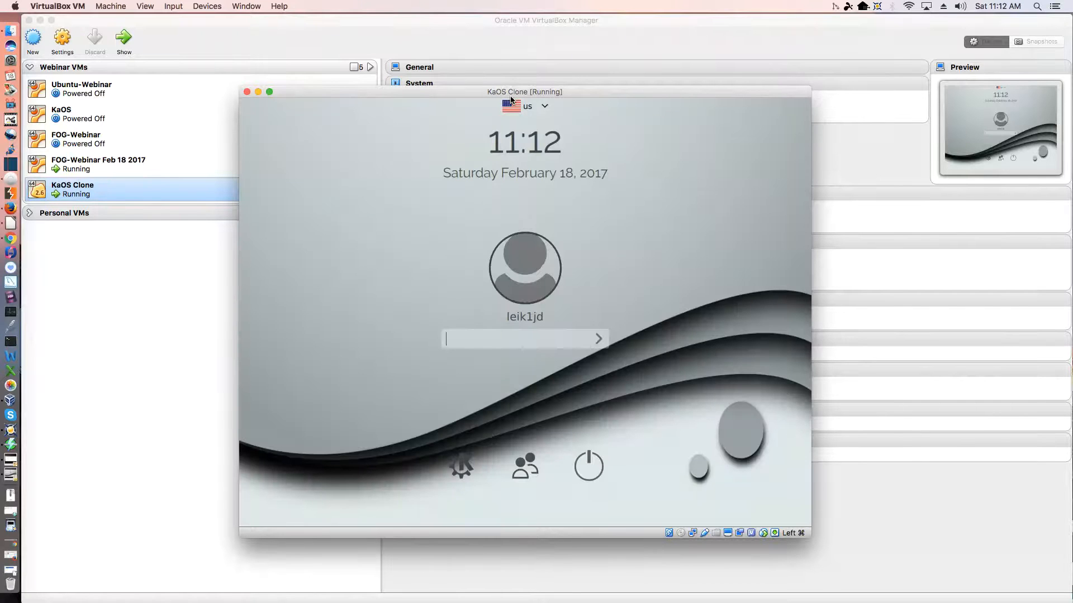
{"action": "type", "text": "*********"}
{"action": "key", "text": "Return"}
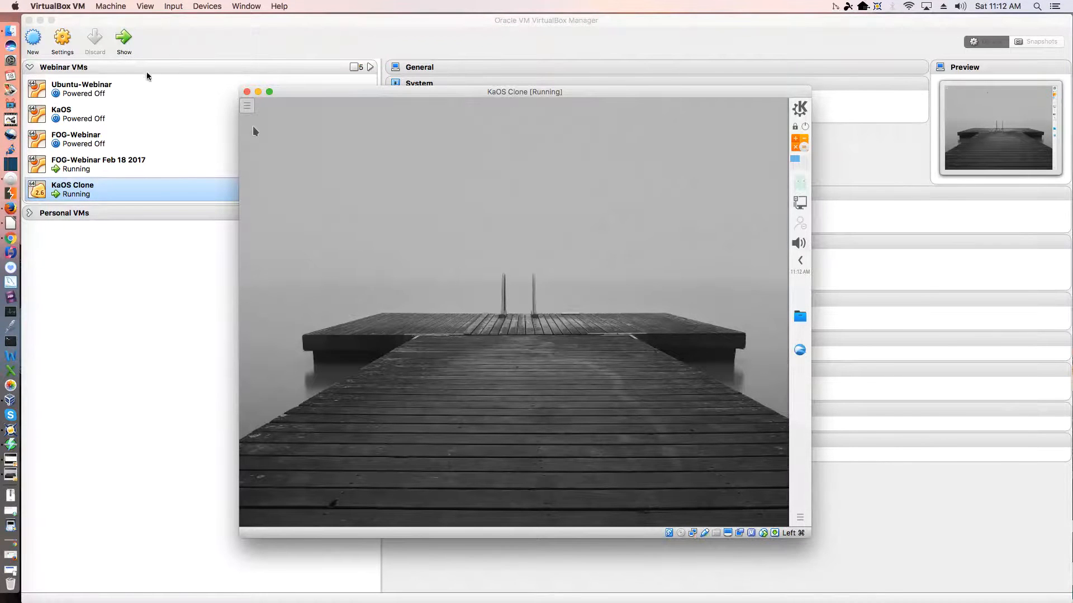
- Minimize the KaOS Clone and VirtualBox Manager windows and bring the FOG-Webinar Feb 18 2017 VM back into view
{"action": "left_click", "coordinate": [257, 92]}
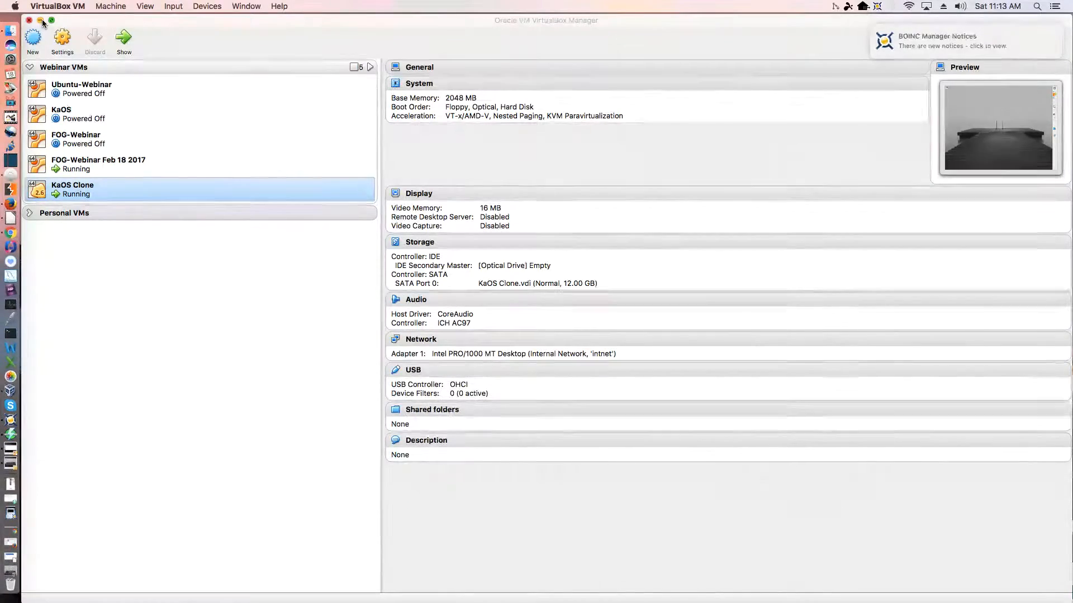
{"action": "left_click", "coordinate": [40, 20]}
{"action": "left_click_drag", "start_coordinate": [459, 527], "coordinate": [447, 31]}
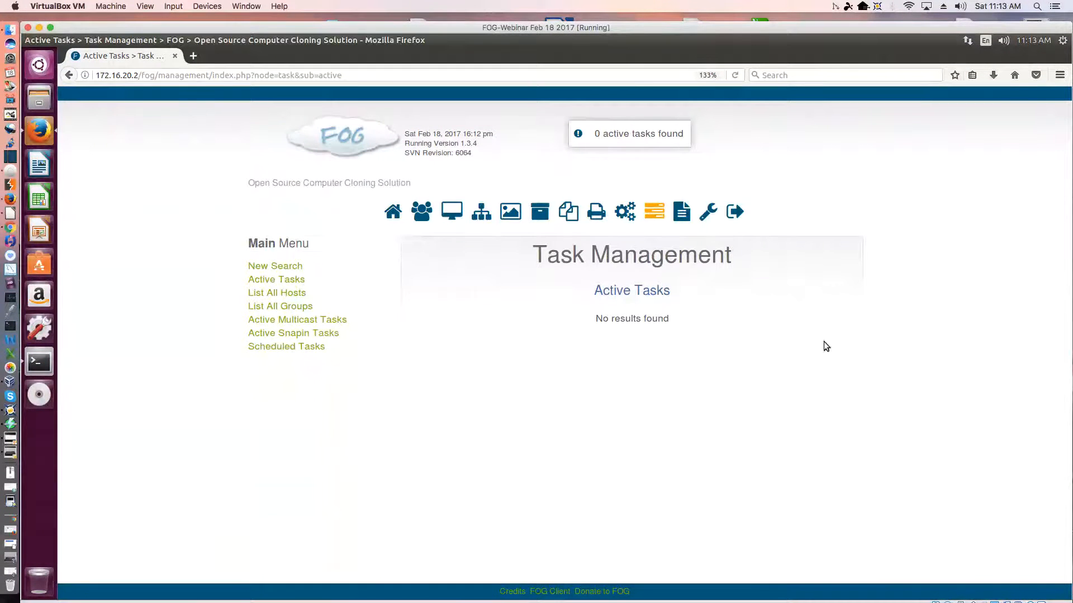
- Review the FOG Dashboard's imaging history and show the transmit bandwidth graph for 10 Minutes
{"action": "left_click", "coordinate": [396, 216]}
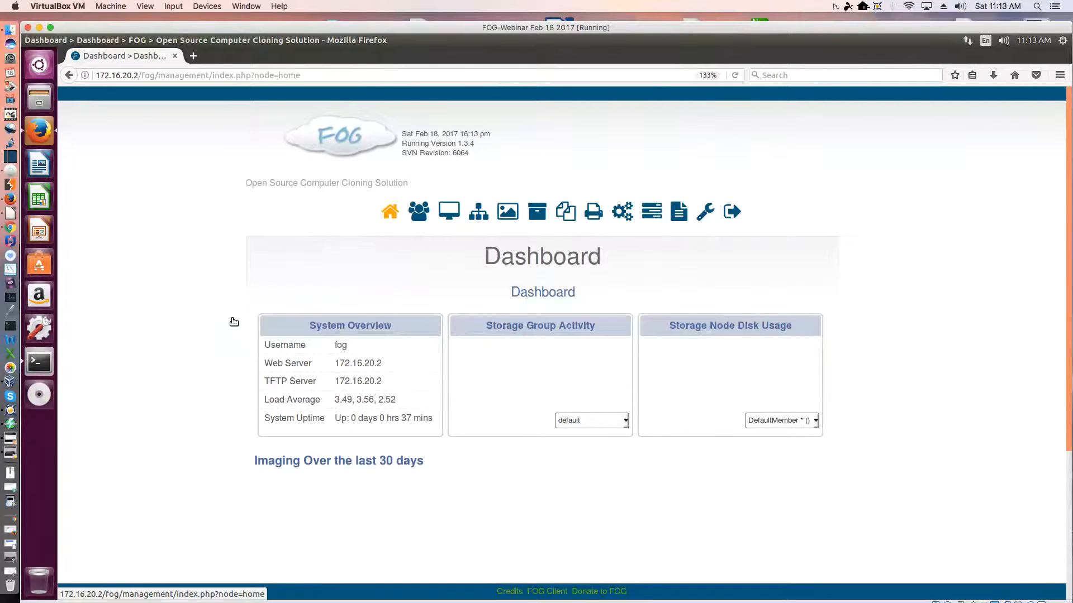
{"action": "scroll", "coordinate": [234, 317], "scroll_direction": "down", "scroll_amount": 2}
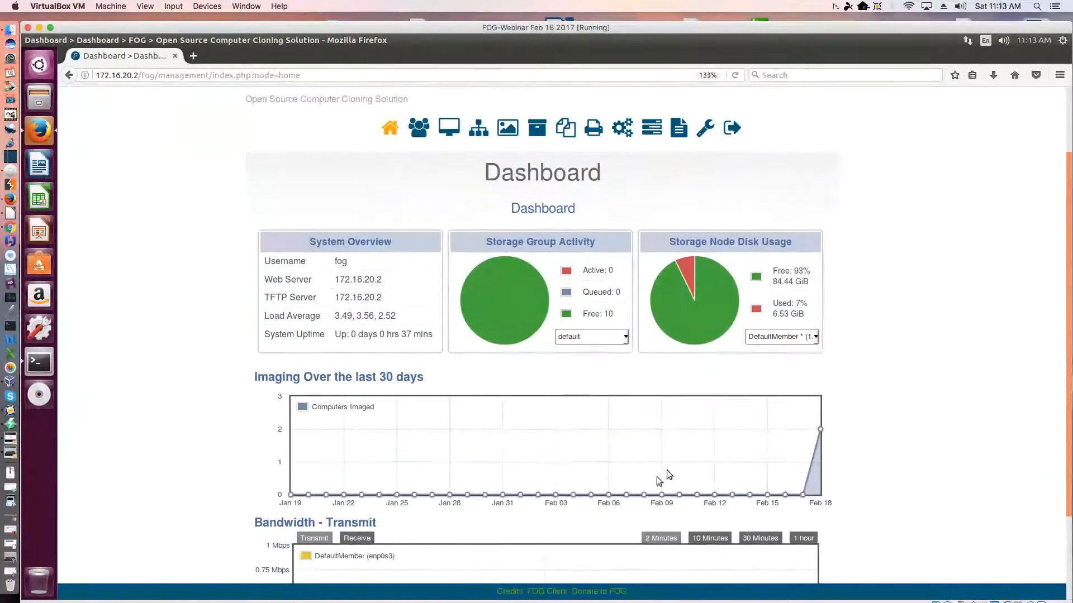
{"action": "scroll", "coordinate": [330, 486], "scroll_direction": "down", "scroll_amount": 2}
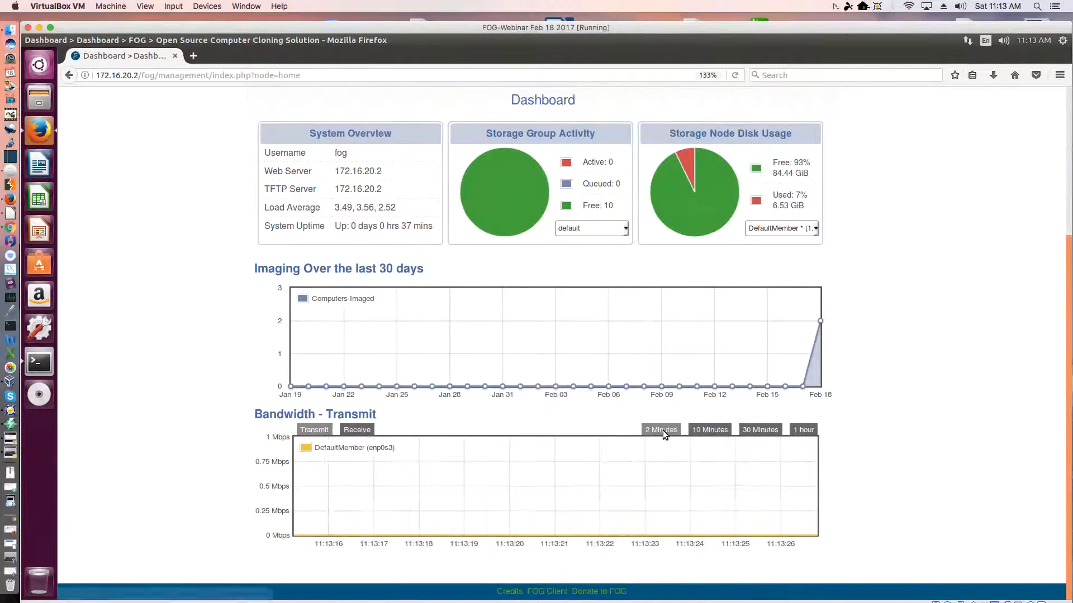
{"action": "left_click", "coordinate": [716, 430]}
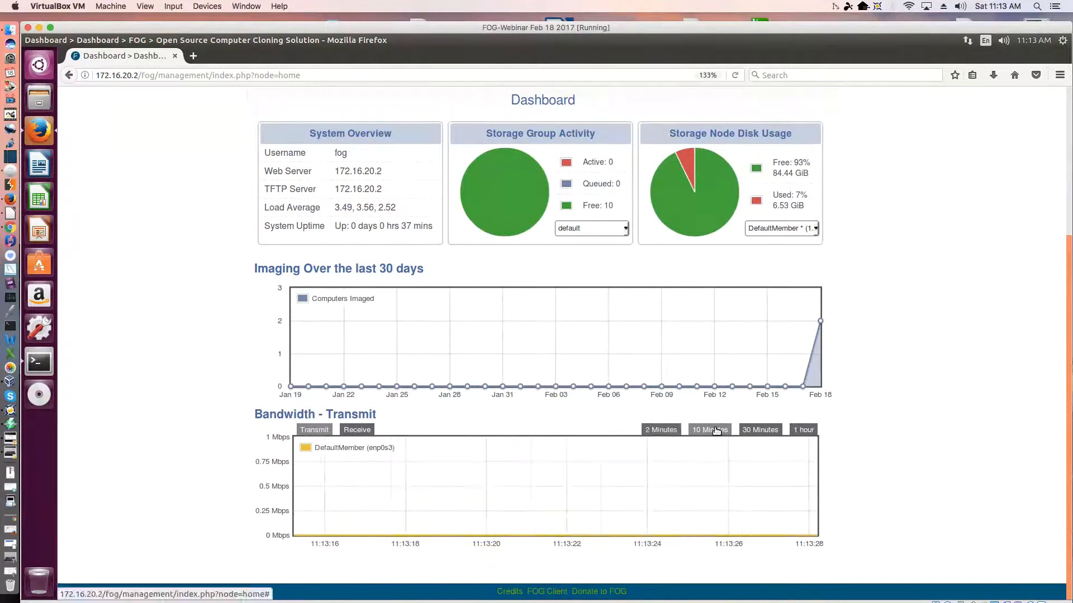